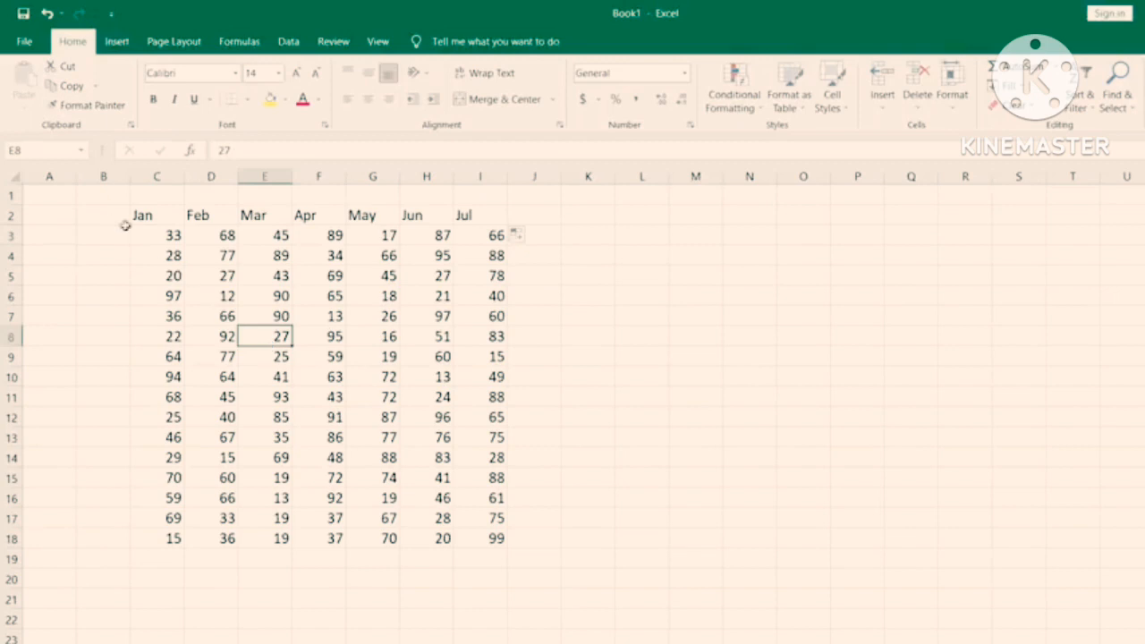
# Step: Try a Greater Than highlight rule with a threshold of 50 on the monthly values in C3:I18
pyautogui.moveTo(165, 236); pyautogui.dragTo(483, 539)
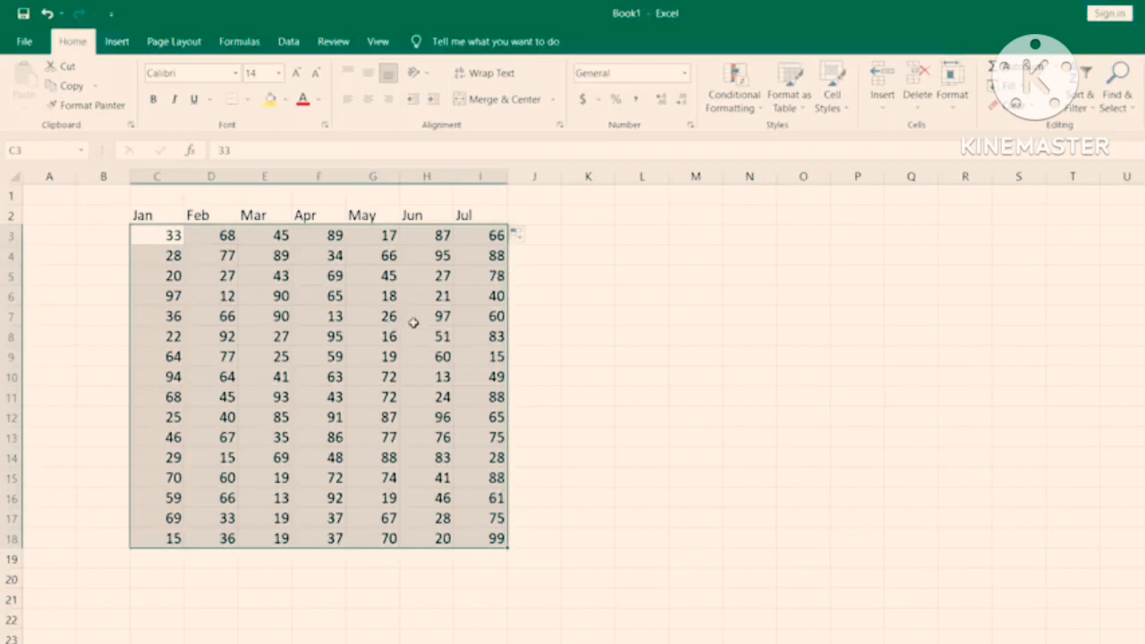
pyautogui.moveTo(159, 233); pyautogui.dragTo(471, 535)
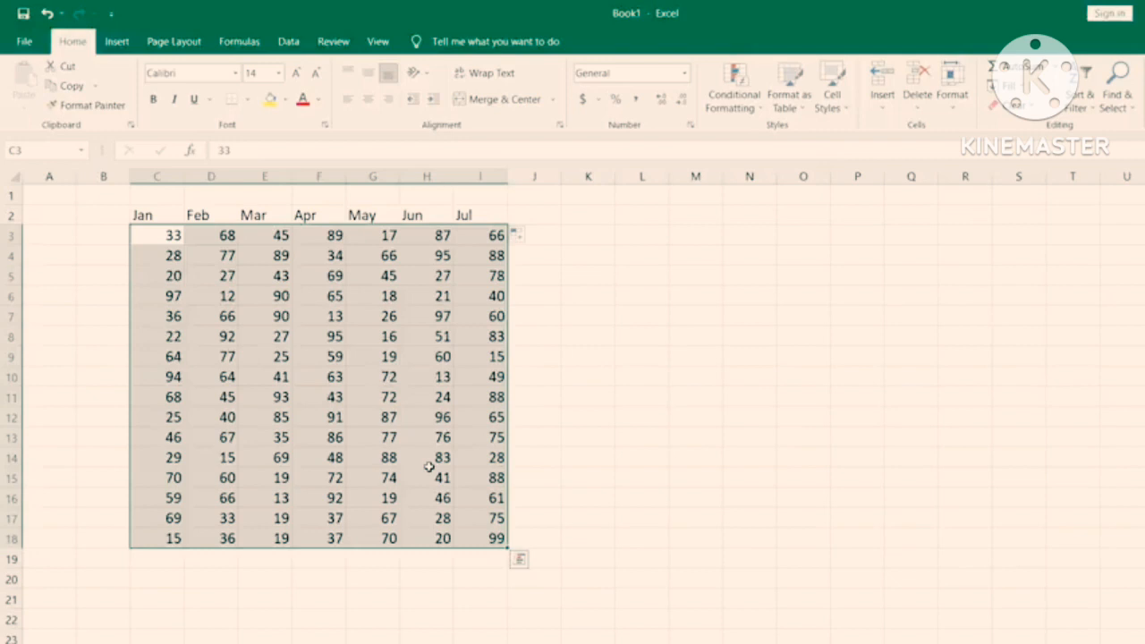
pyautogui.moveTo(164, 238); pyautogui.dragTo(498, 540)
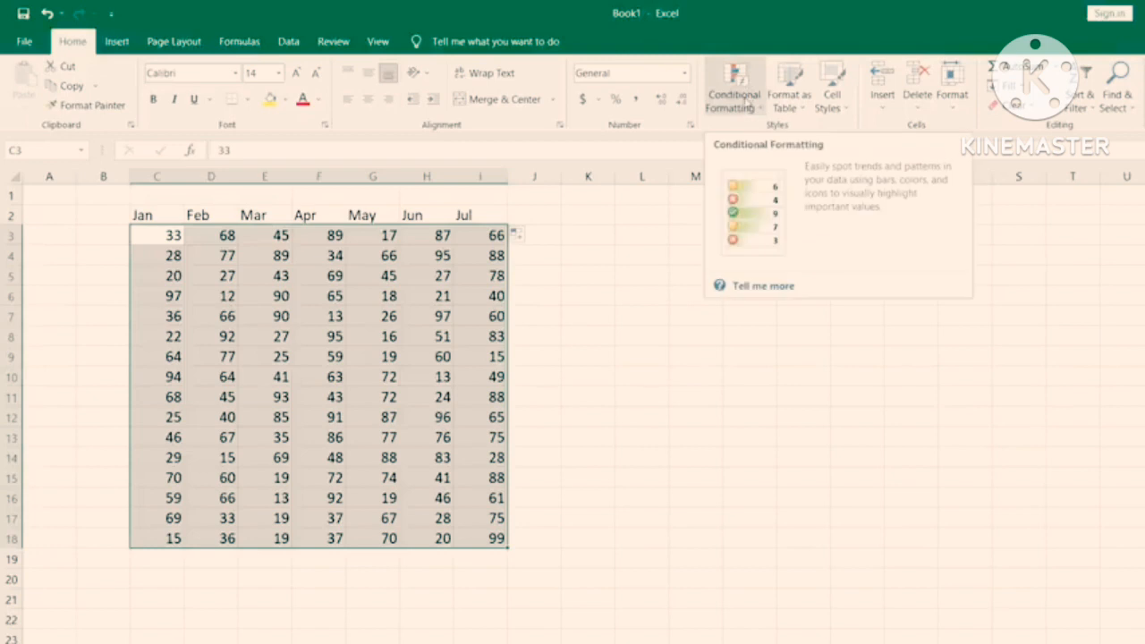
pyautogui.click(745, 100)
pyautogui.moveTo(756, 143)
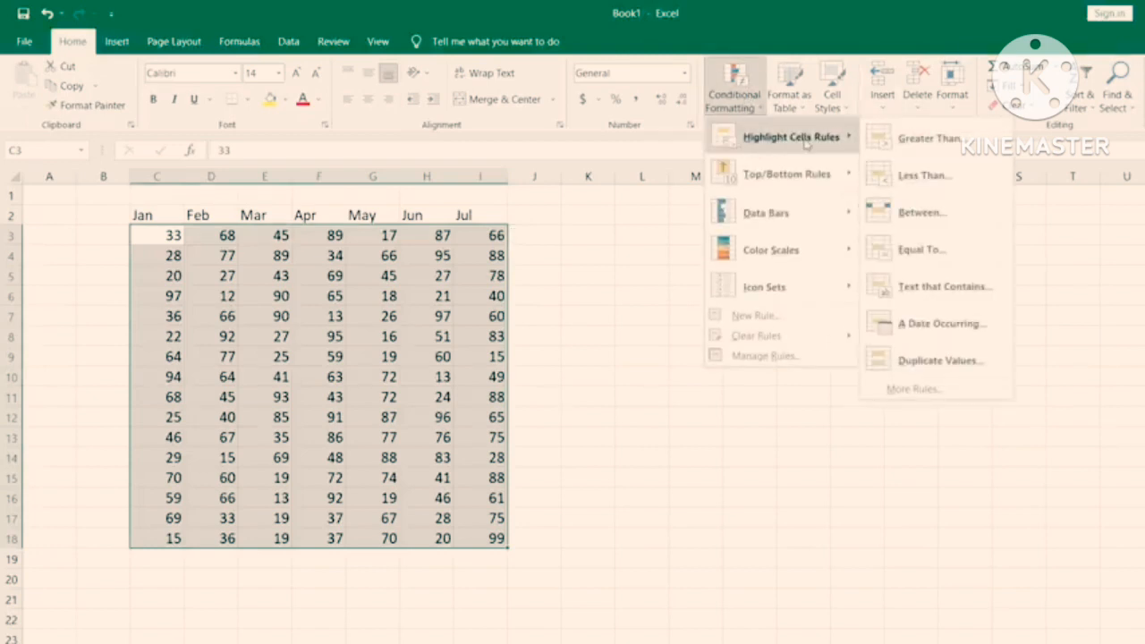
pyautogui.click(922, 139)
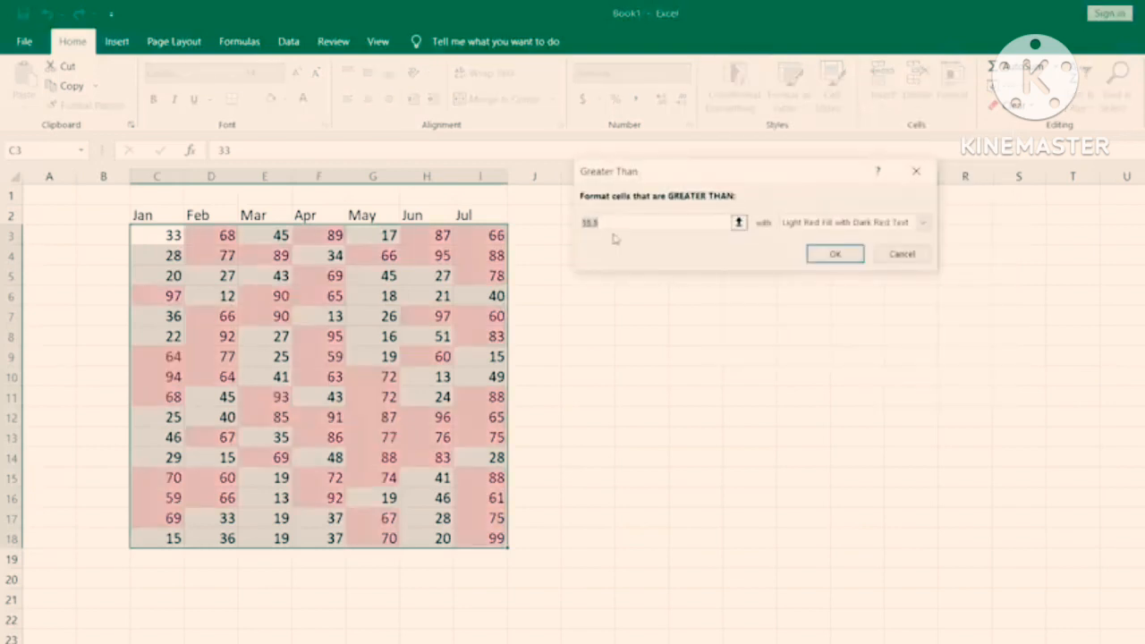
pyautogui.moveTo(665, 175); pyautogui.dragTo(734, 275)
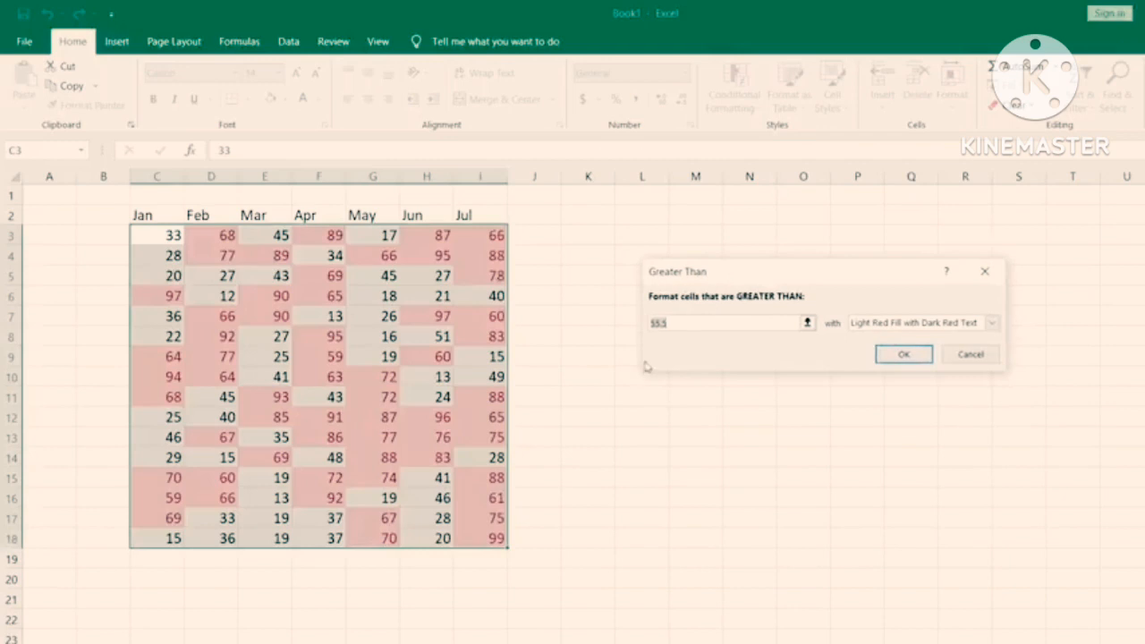
pyautogui.click(679, 325)
pyautogui.write('50')
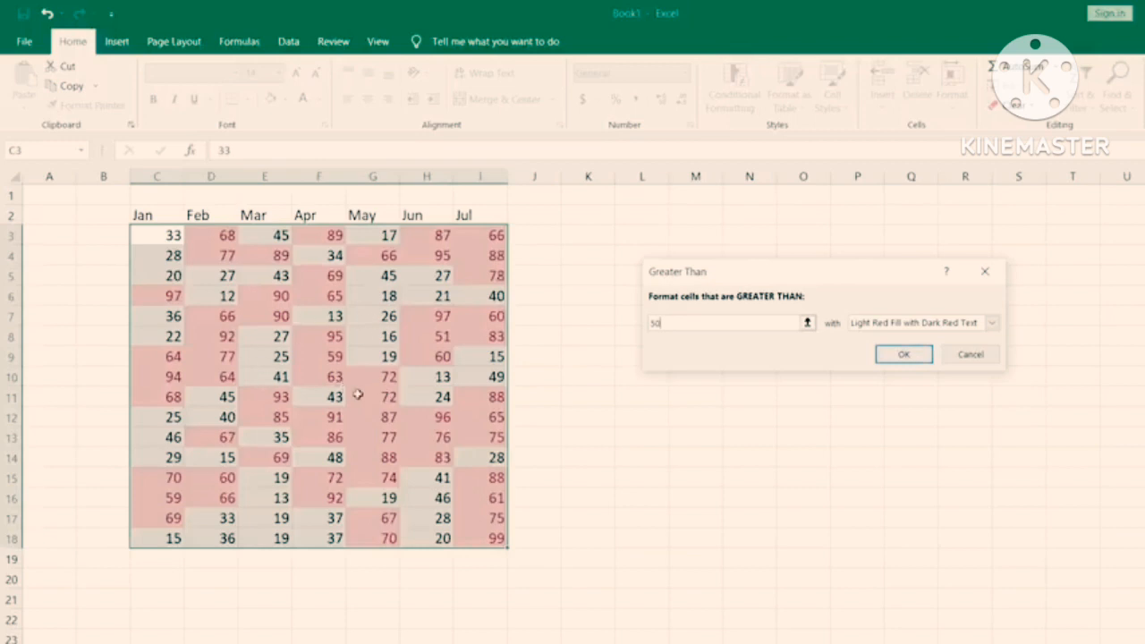
# Step: Set the Greater Than threshold to 90 and preview Yellow Fill with Dark Yellow Text and Green Fill with Dark Green Text
pyautogui.moveTo(667, 325); pyautogui.dragTo(625, 326)
pyautogui.write('90')
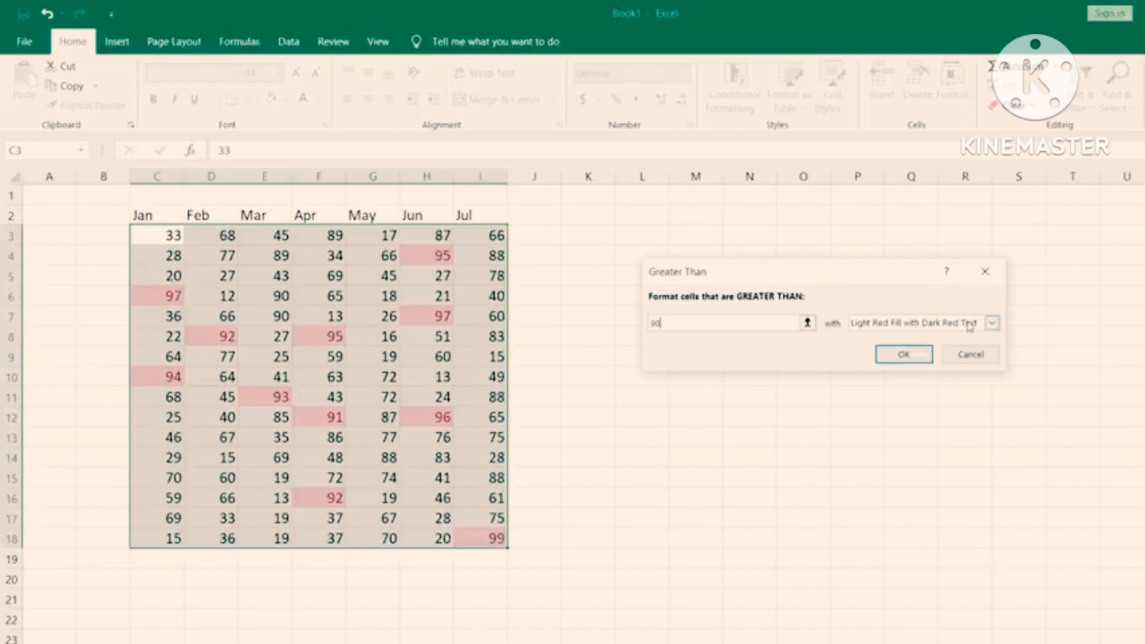
pyautogui.click(932, 328)
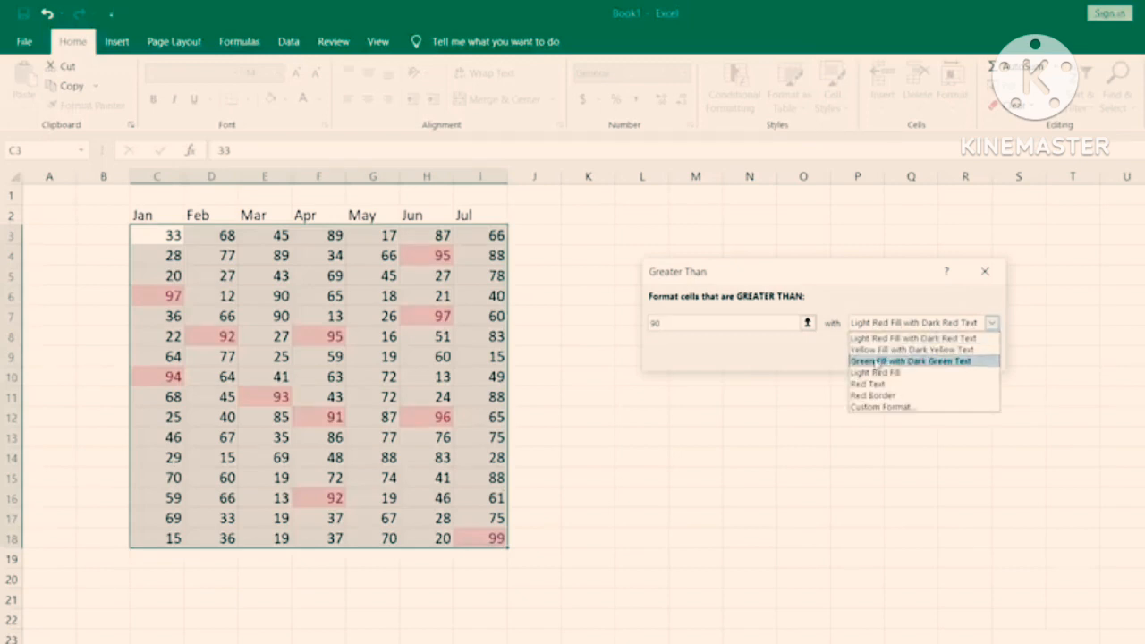
pyautogui.click(902, 350)
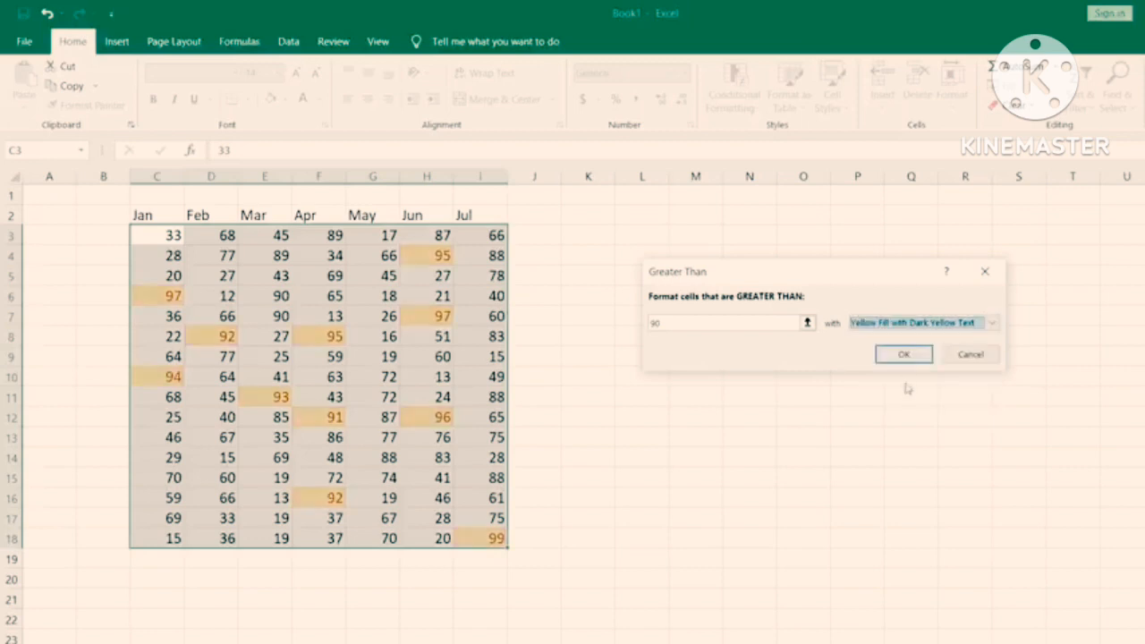
pyautogui.click(883, 331)
pyautogui.click(866, 363)
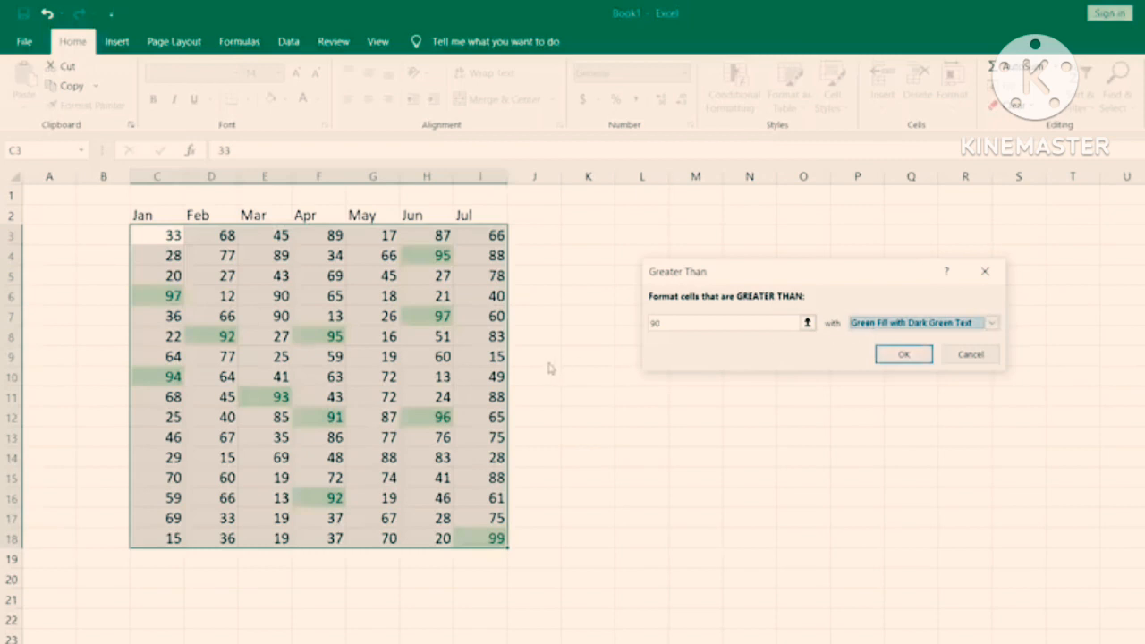
# Step: Preview the Red Text and Light Red Fill with Dark Red Text formats for the Greater Than rule and cancel it
pyautogui.click(933, 330)
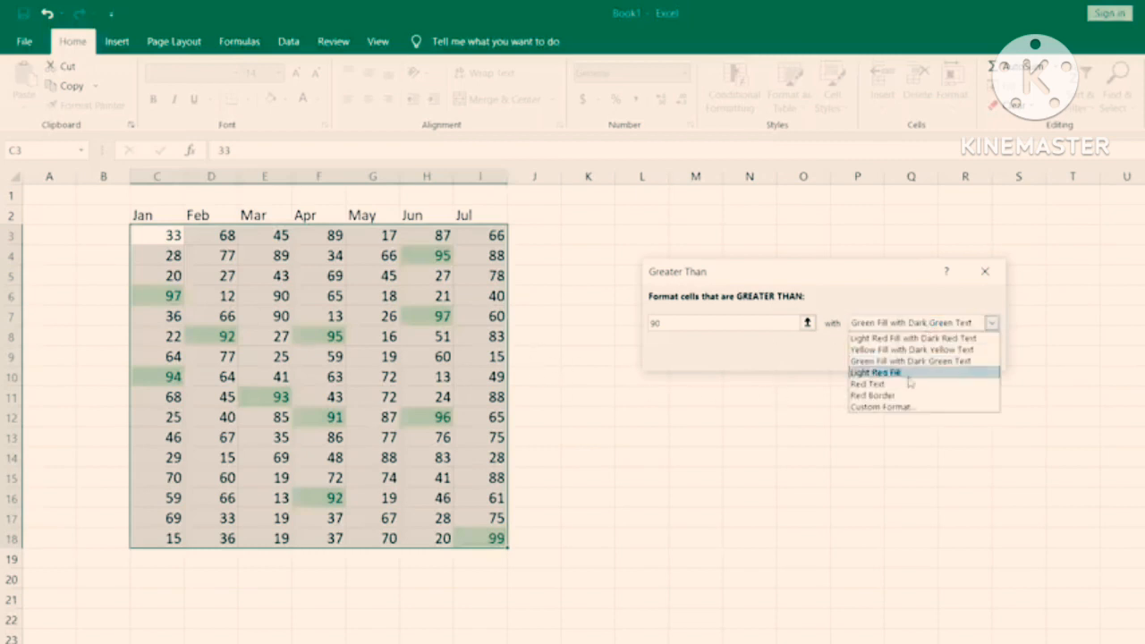
pyautogui.click(879, 374)
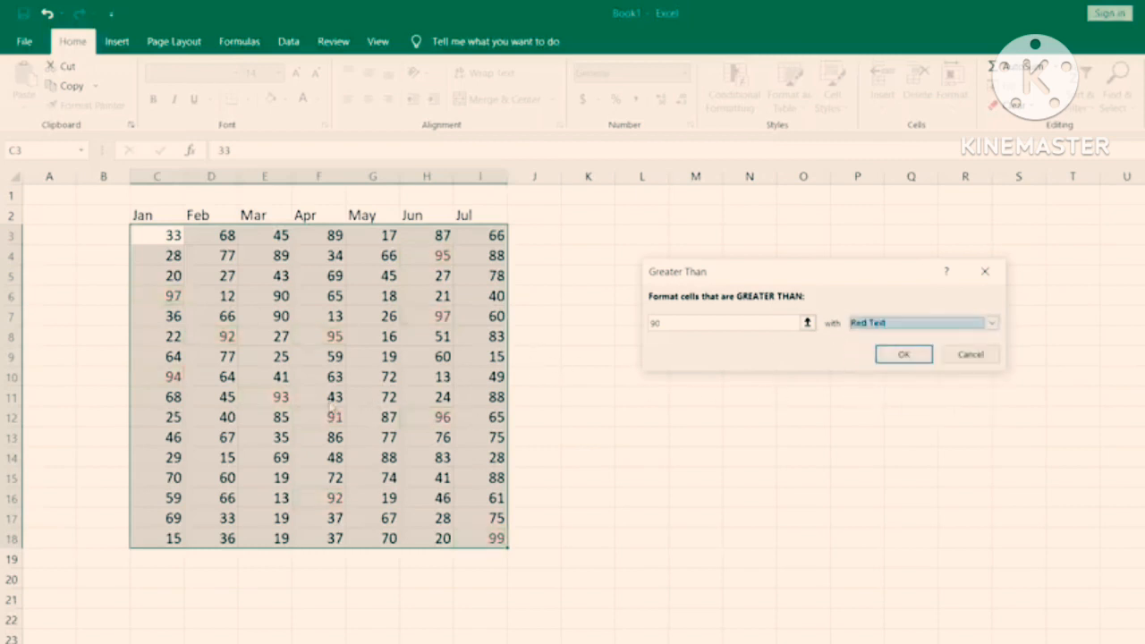
pyautogui.click(880, 323)
pyautogui.press('Up')
pyautogui.press('Up')
pyautogui.press('Up')
pyautogui.press('Up')
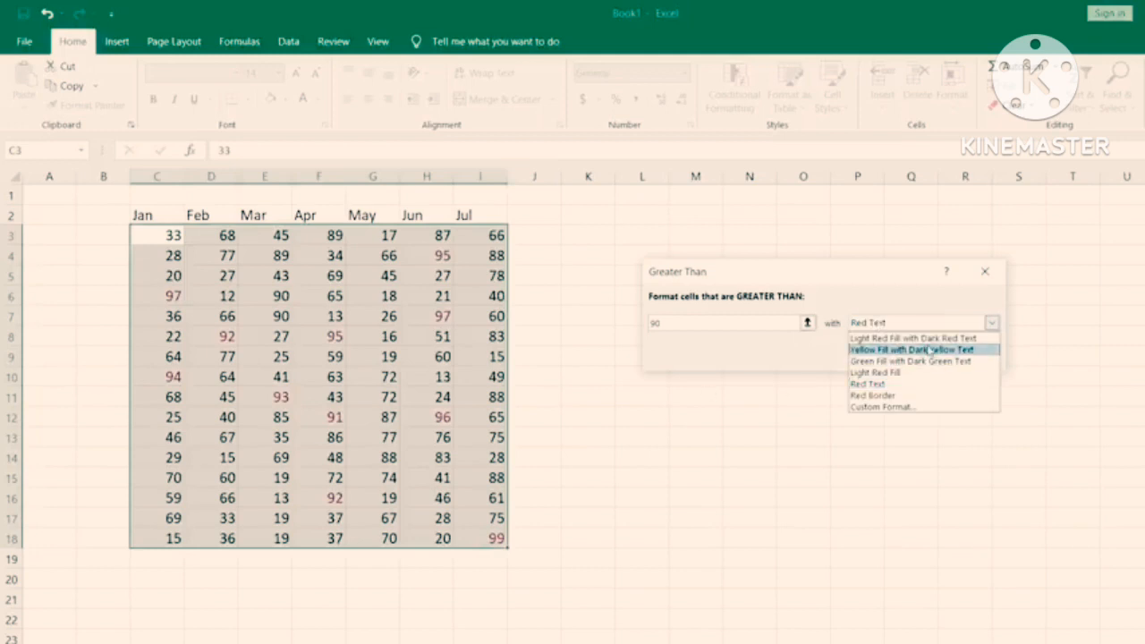
pyautogui.press('Return')
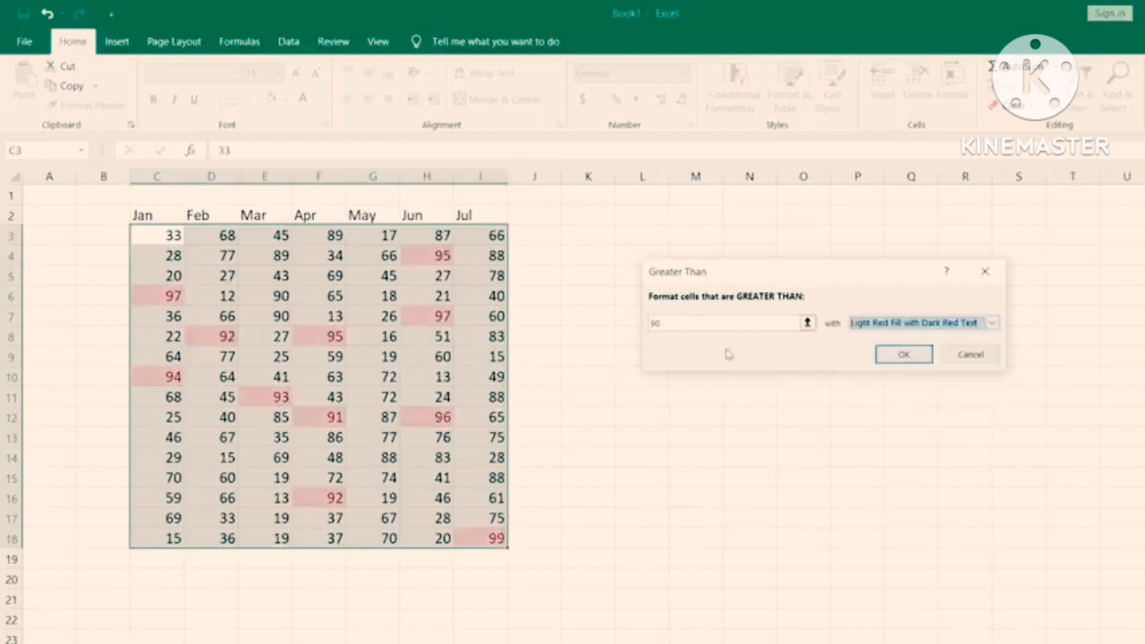
pyautogui.click(953, 355)
pyautogui.click(729, 108)
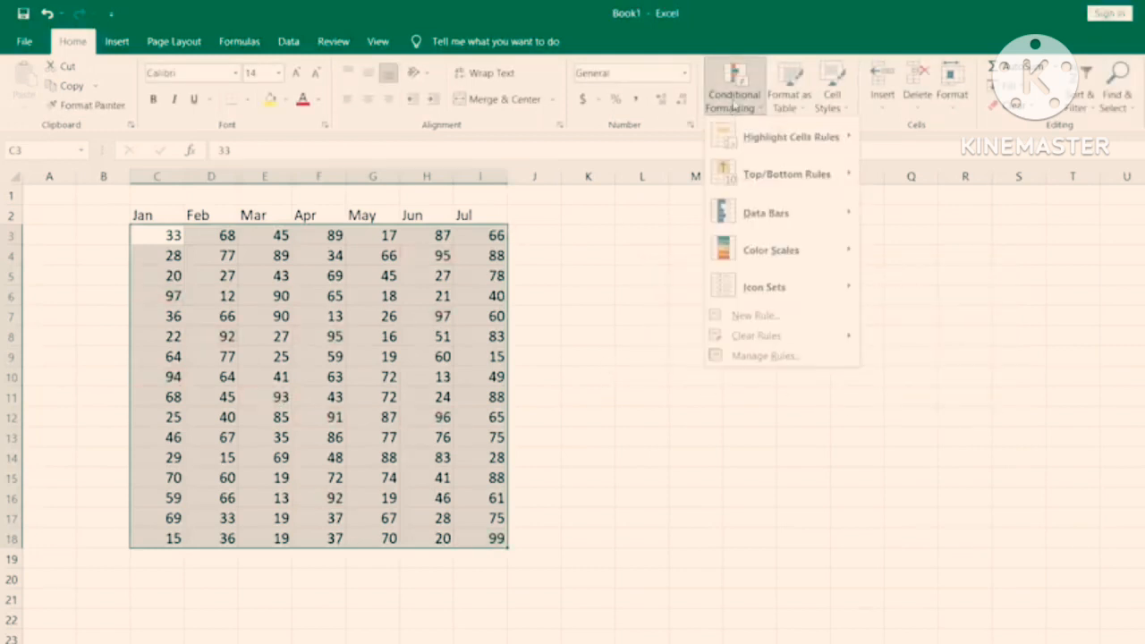
pyautogui.moveTo(756, 137)
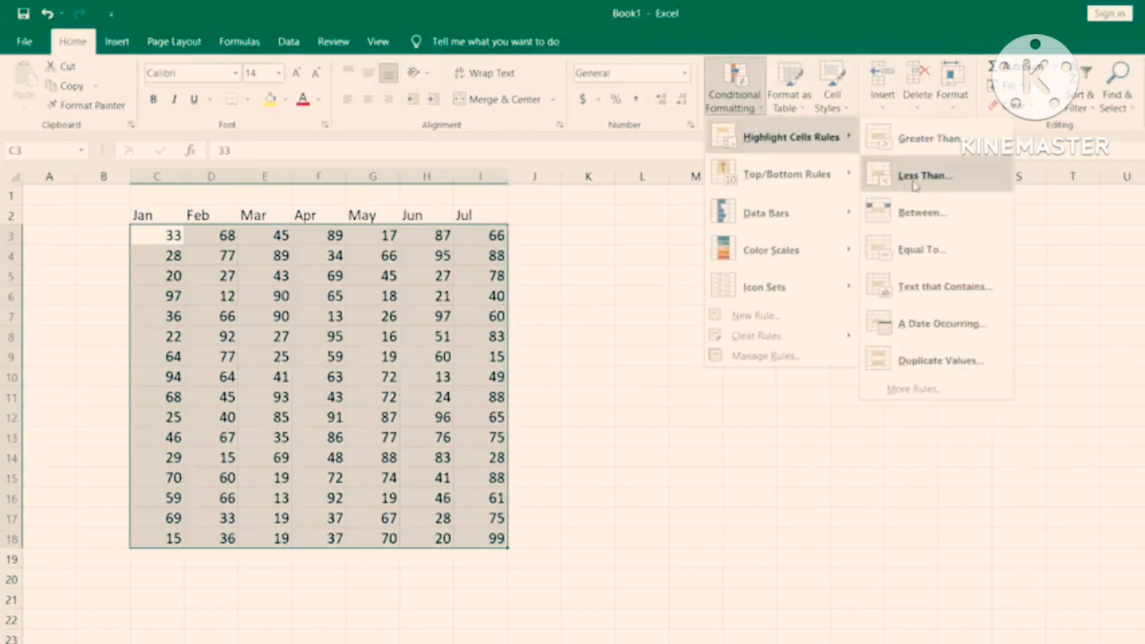
pyautogui.click(371, 334)
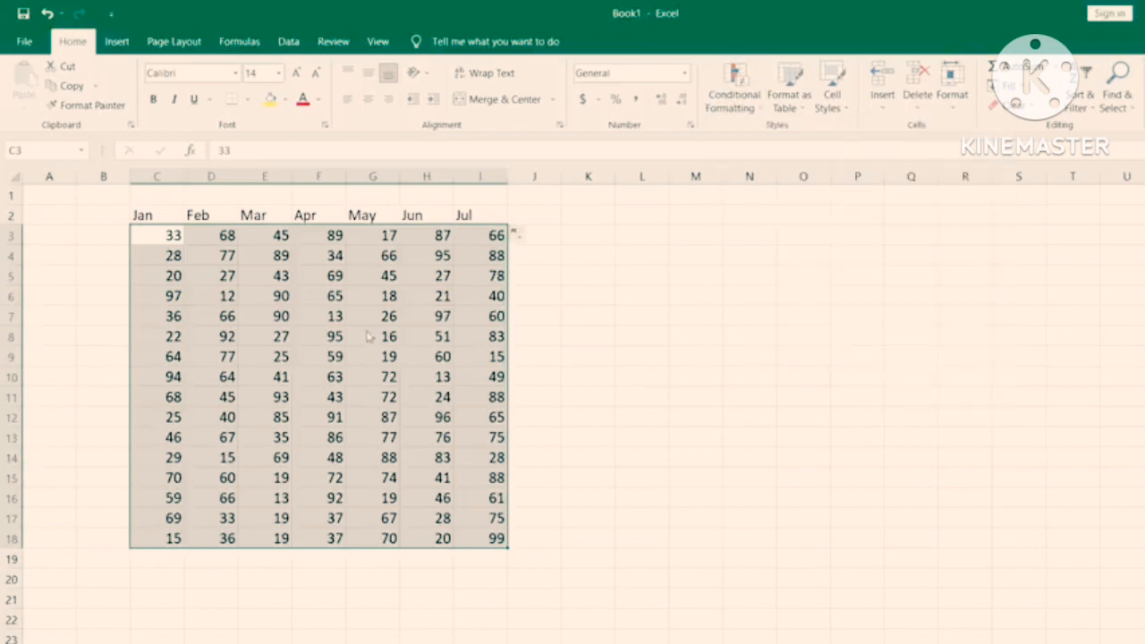
pyautogui.click(281, 315)
# Step: Try a Less Than highlight rule with a threshold of 50 on the January to April values in C3:F18 and cancel it
pyautogui.moveTo(165, 233); pyautogui.dragTo(309, 539)
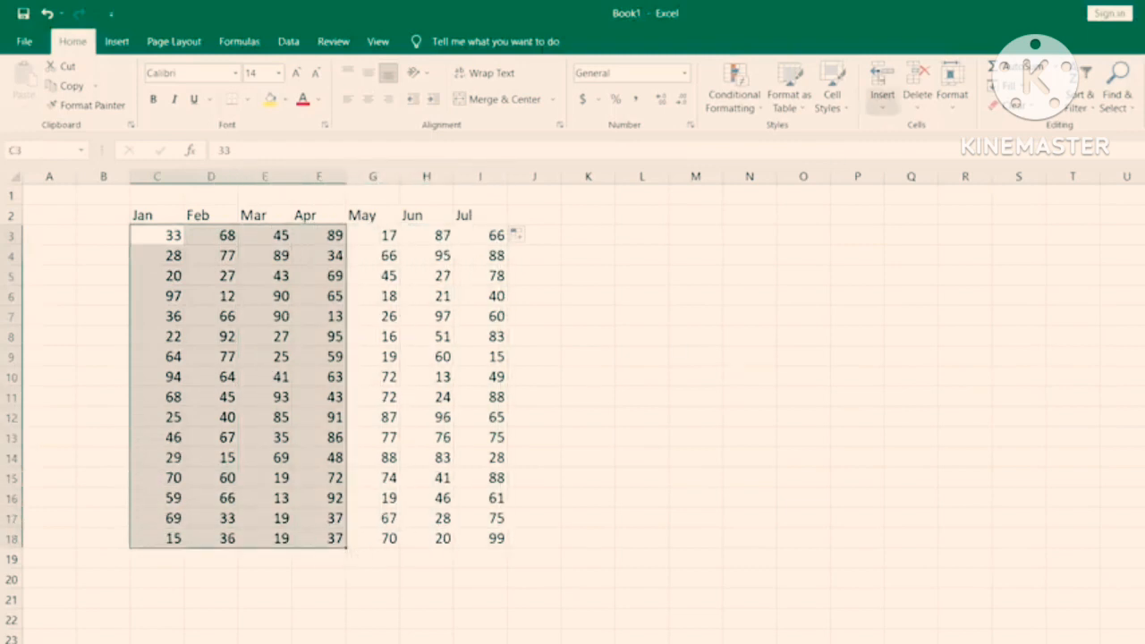
pyautogui.click(733, 102)
pyautogui.moveTo(765, 145)
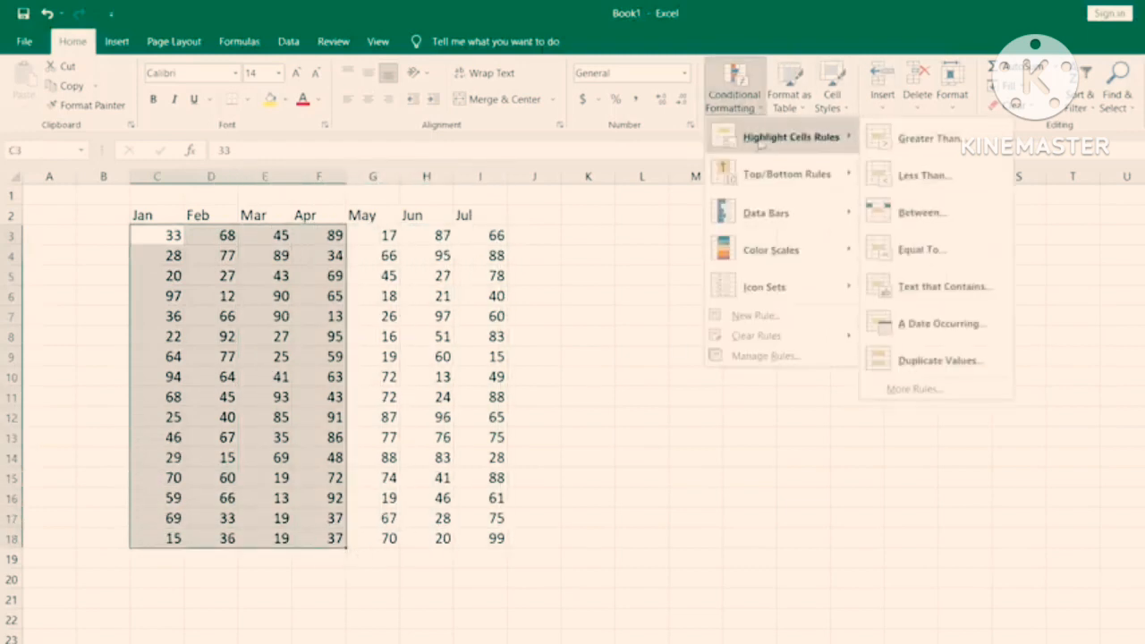
pyautogui.click(922, 184)
pyautogui.moveTo(775, 278)
pyautogui.mouseDown()
pyautogui.moveTo(824, 271)
pyautogui.moveTo(773, 306)
pyautogui.moveTo(767, 291)
pyautogui.mouseUp()
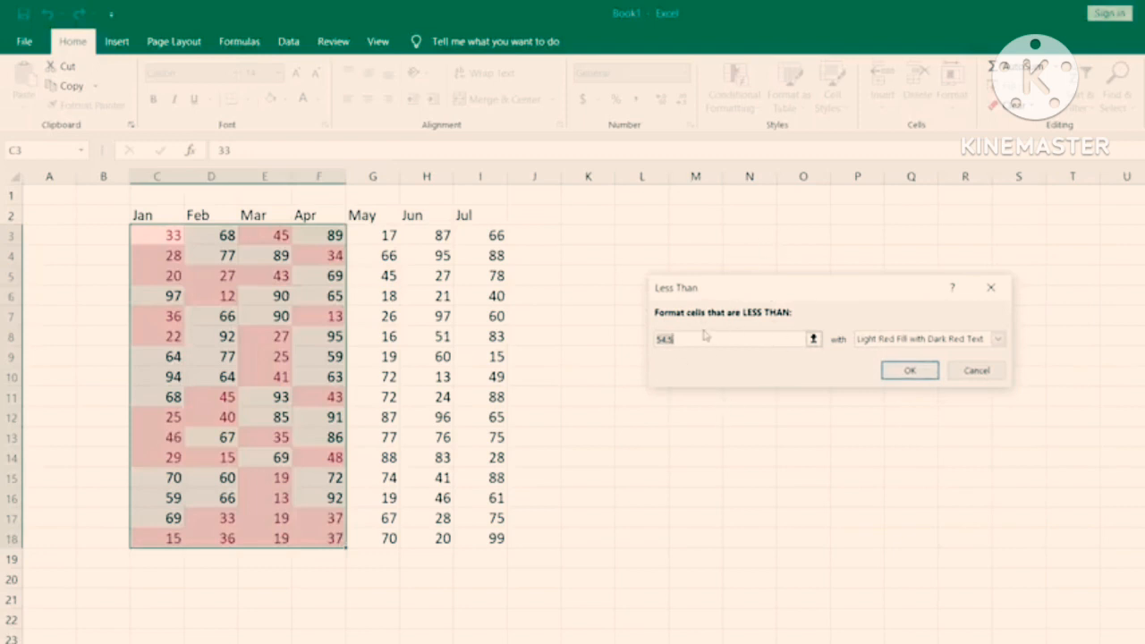
pyautogui.moveTo(690, 343); pyautogui.dragTo(634, 344)
pyautogui.write('50')
pyautogui.click(992, 372)
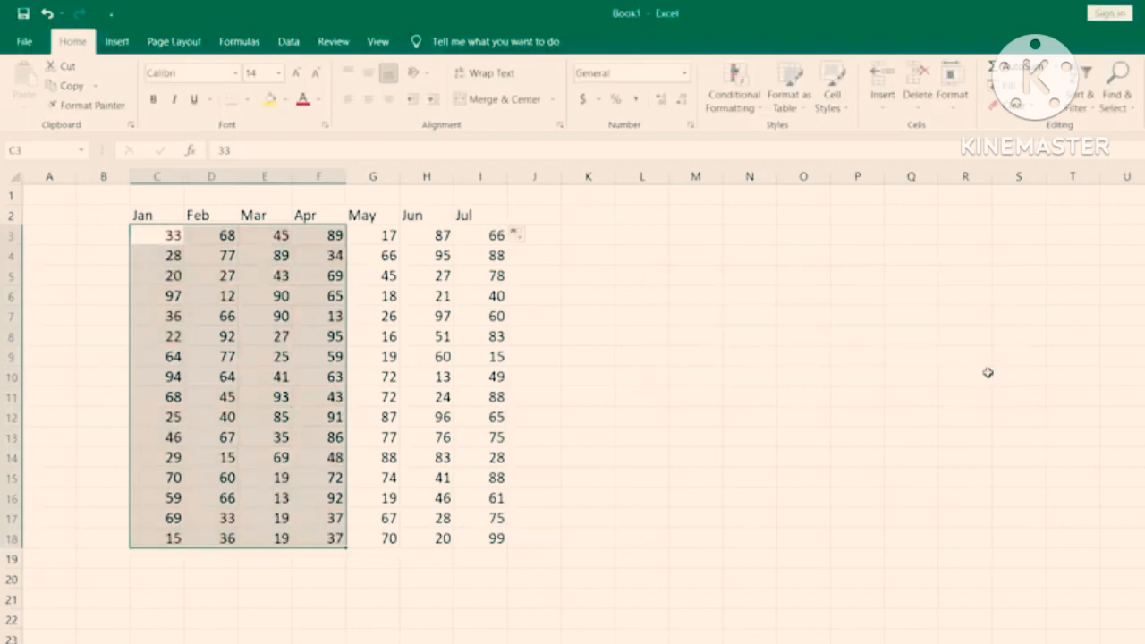
pyautogui.click(645, 295)
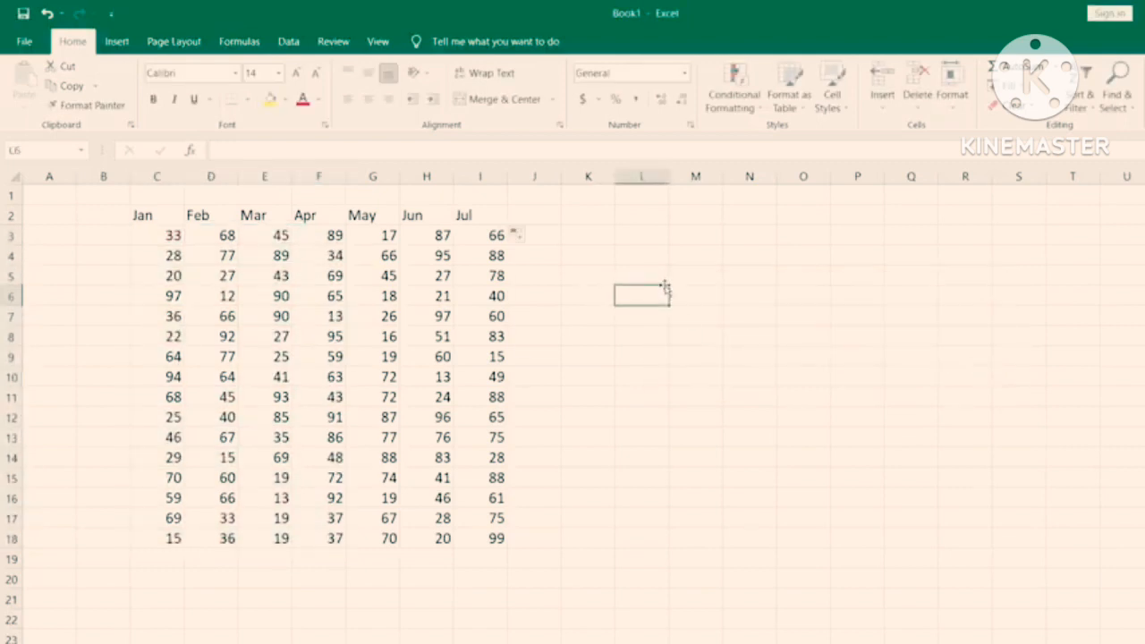
pyautogui.click(732, 98)
pyautogui.click(263, 336)
pyautogui.moveTo(156, 234); pyautogui.dragTo(302, 547)
pyautogui.moveTo(159, 237); pyautogui.dragTo(318, 548)
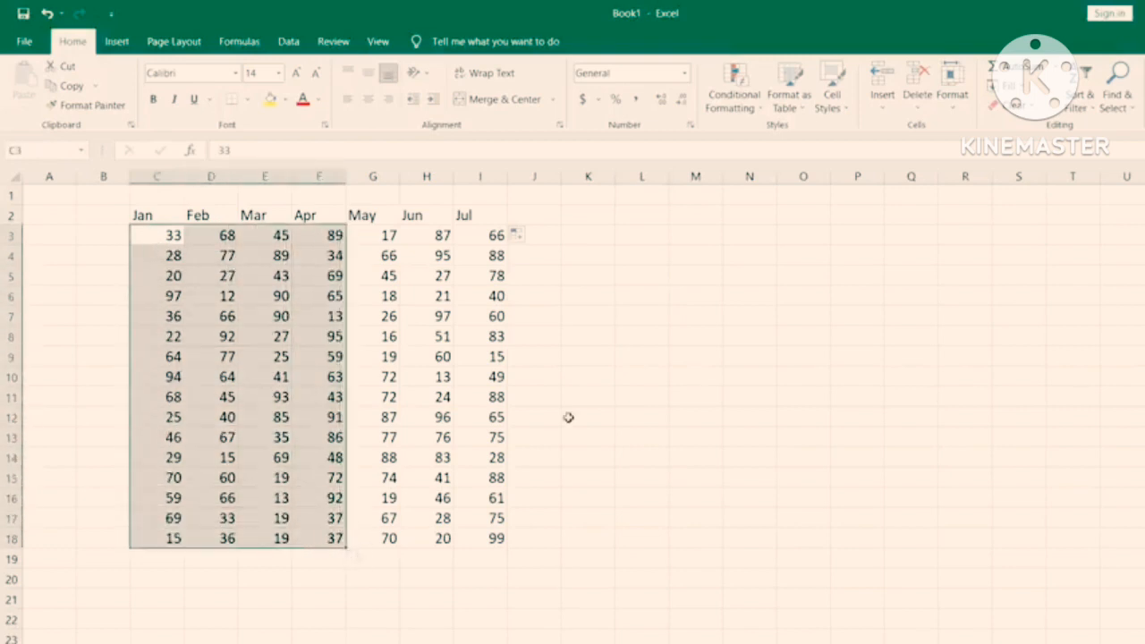
pyautogui.click(575, 276)
pyautogui.moveTo(716, 236); pyautogui.dragTo(826, 527)
pyautogui.click(818, 520)
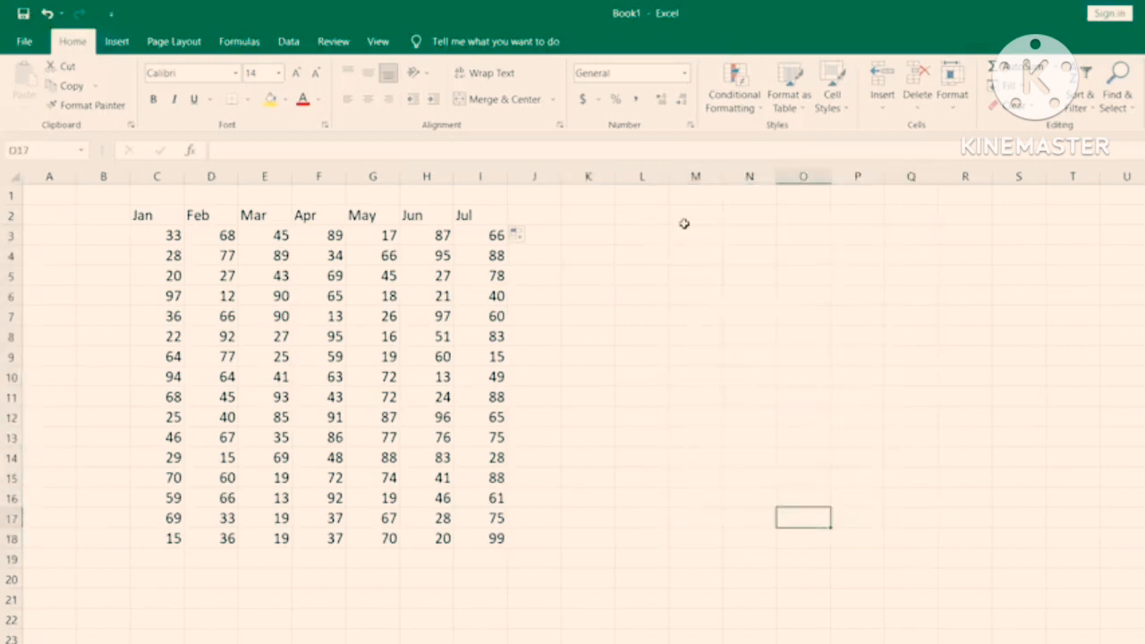
pyautogui.moveTo(688, 176)
pyautogui.mouseDown()
pyautogui.moveTo(704, 320)
pyautogui.moveTo(696, 177)
pyautogui.mouseUp()
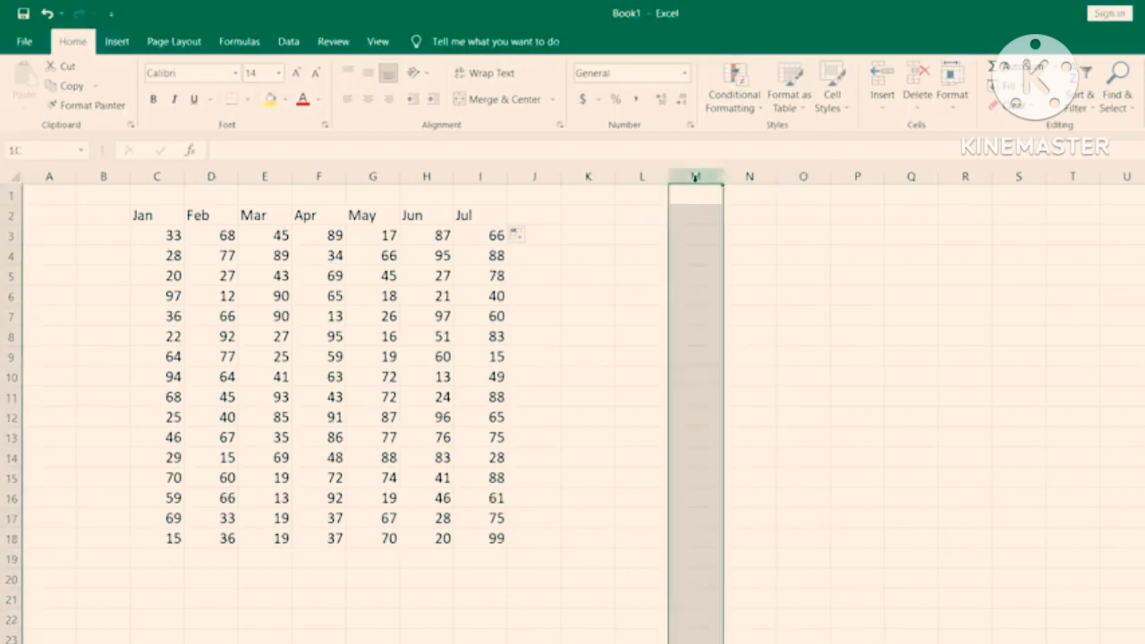
# Step: Apply a Less Than 50 highlight rule with Light Red Fill with Dark Red Text to the empty cells M3:M18
pyautogui.moveTo(696, 235); pyautogui.dragTo(686, 541)
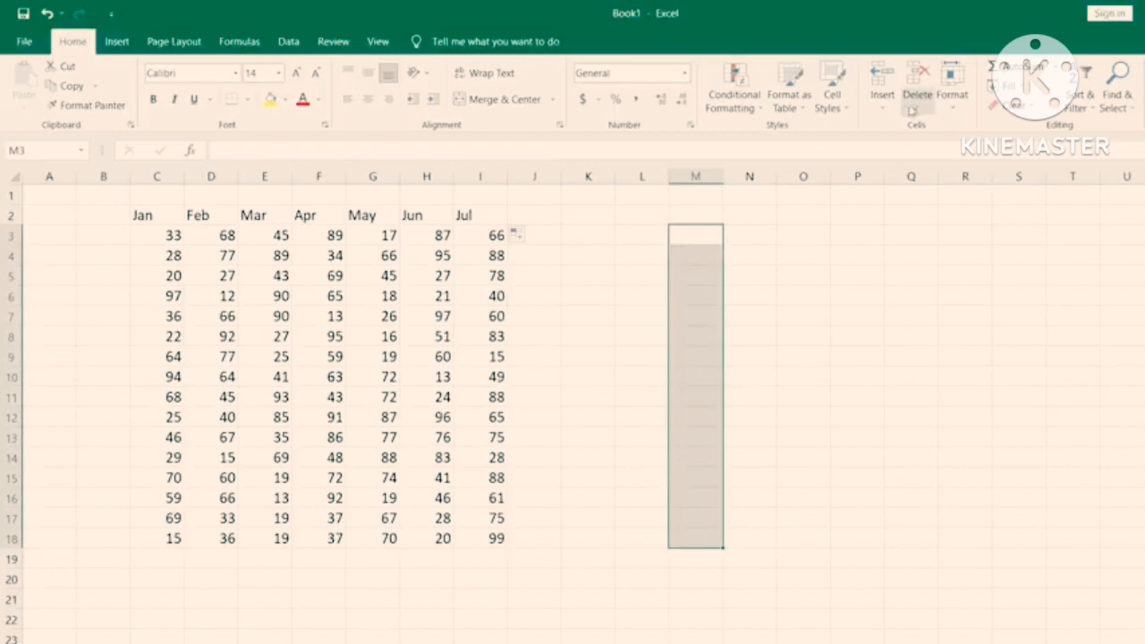
pyautogui.click(747, 108)
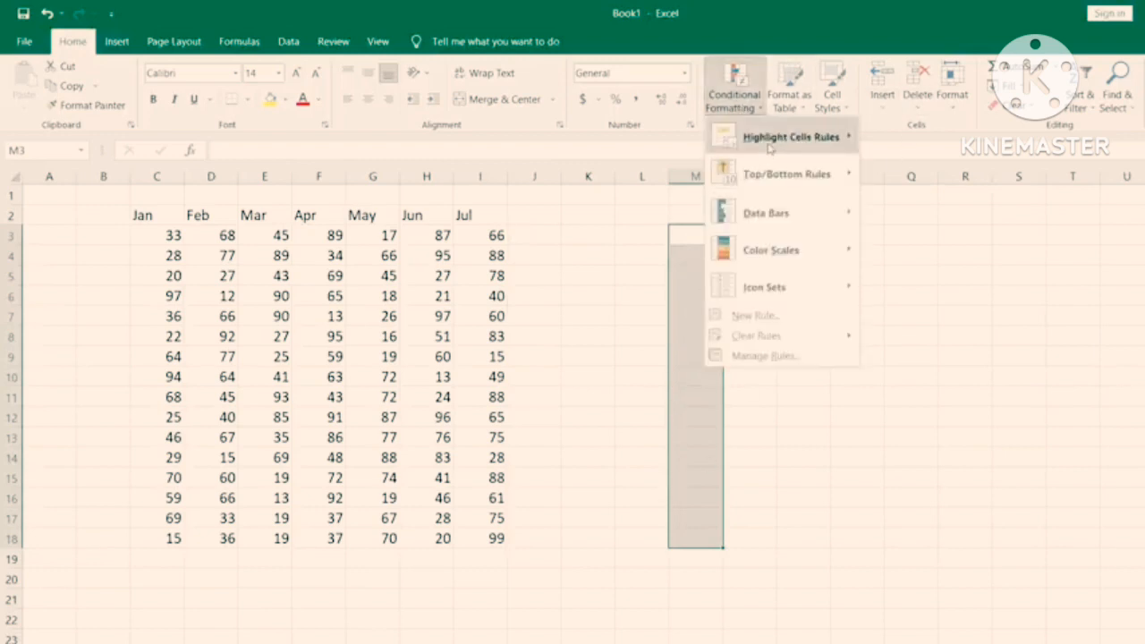
pyautogui.moveTo(777, 141)
pyautogui.click(927, 179)
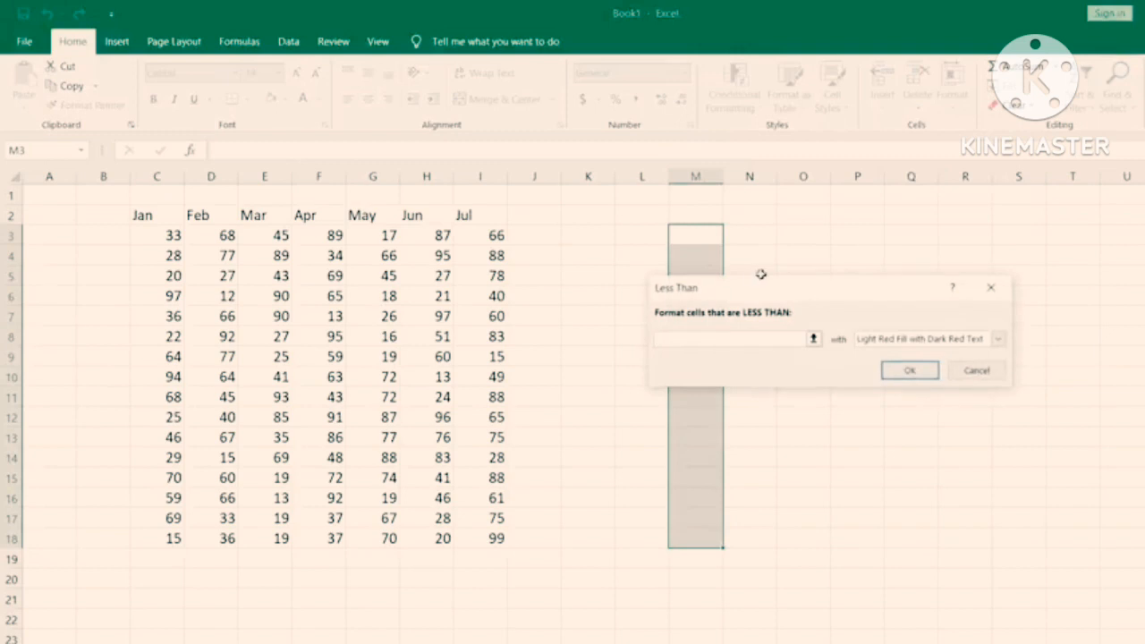
pyautogui.moveTo(761, 273); pyautogui.dragTo(932, 259)
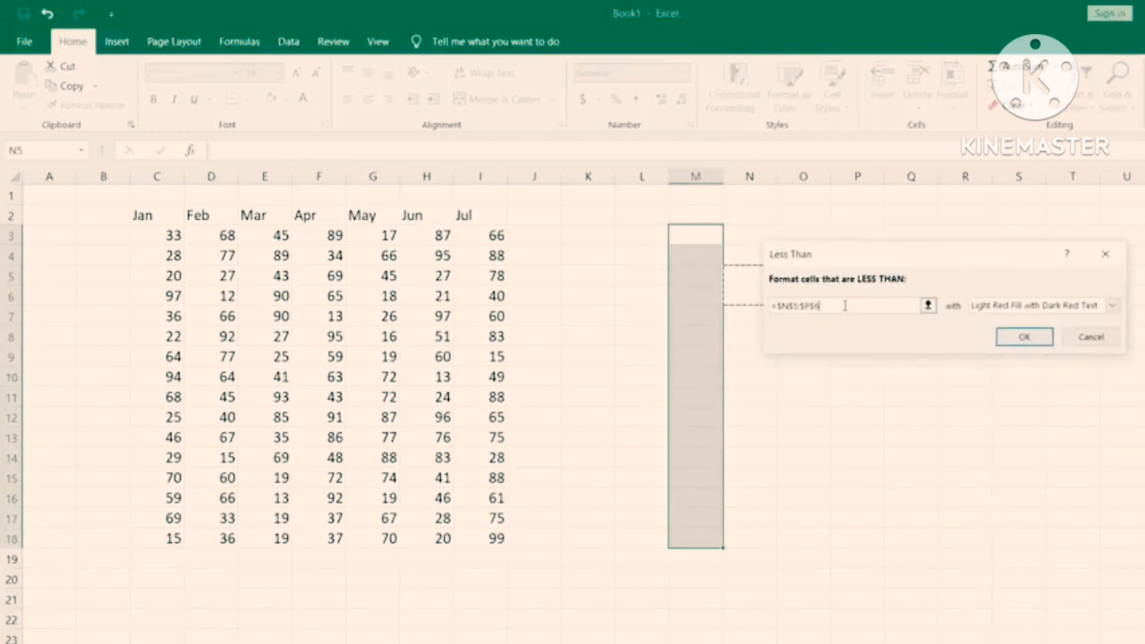
pyautogui.press('BackSpace')
pyautogui.press('BackSpace')
pyautogui.press('BackSpace')
pyautogui.press('BackSpace')
pyautogui.press('BackSpace')
pyautogui.press('BackSpace')
pyautogui.press('BackSpace')
pyautogui.press('BackSpace')
pyautogui.press('BackSpace')
pyautogui.press('BackSpace')
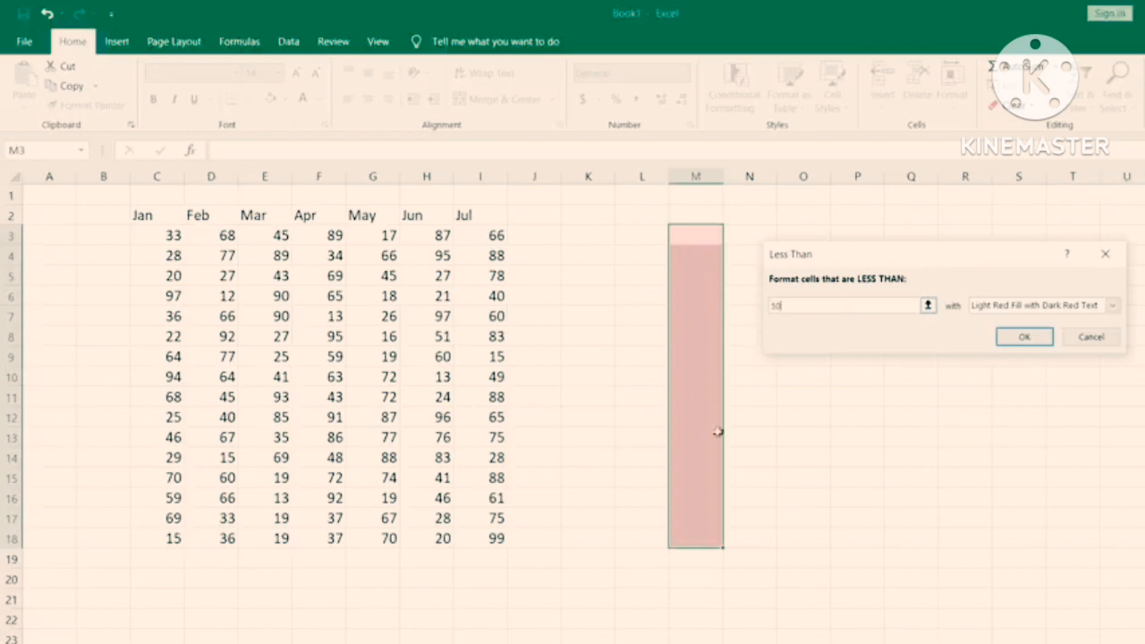
pyautogui.click(1024, 337)
pyautogui.click(706, 300)
pyautogui.click(706, 477)
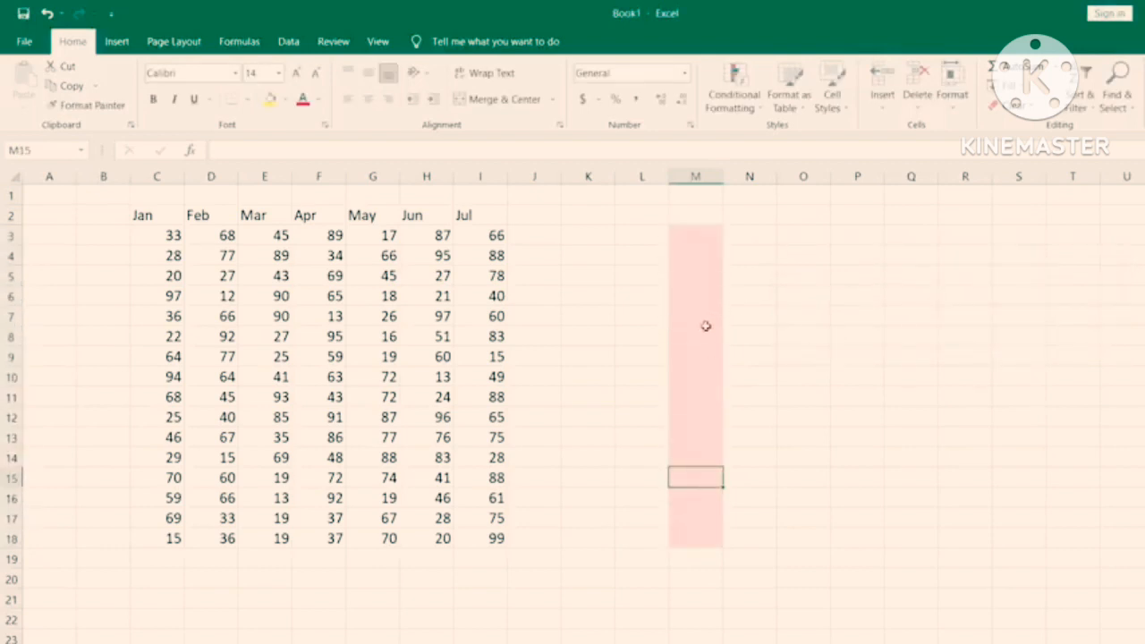
pyautogui.moveTo(705, 268); pyautogui.dragTo(685, 529)
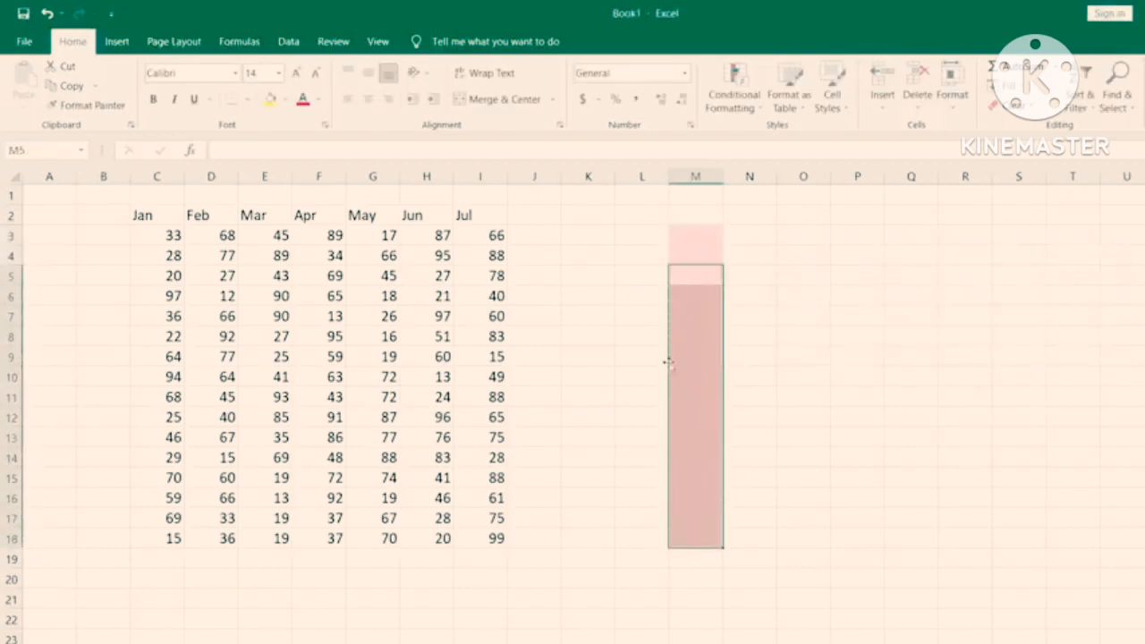
pyautogui.click(691, 296)
pyautogui.moveTo(708, 240); pyautogui.dragTo(684, 534)
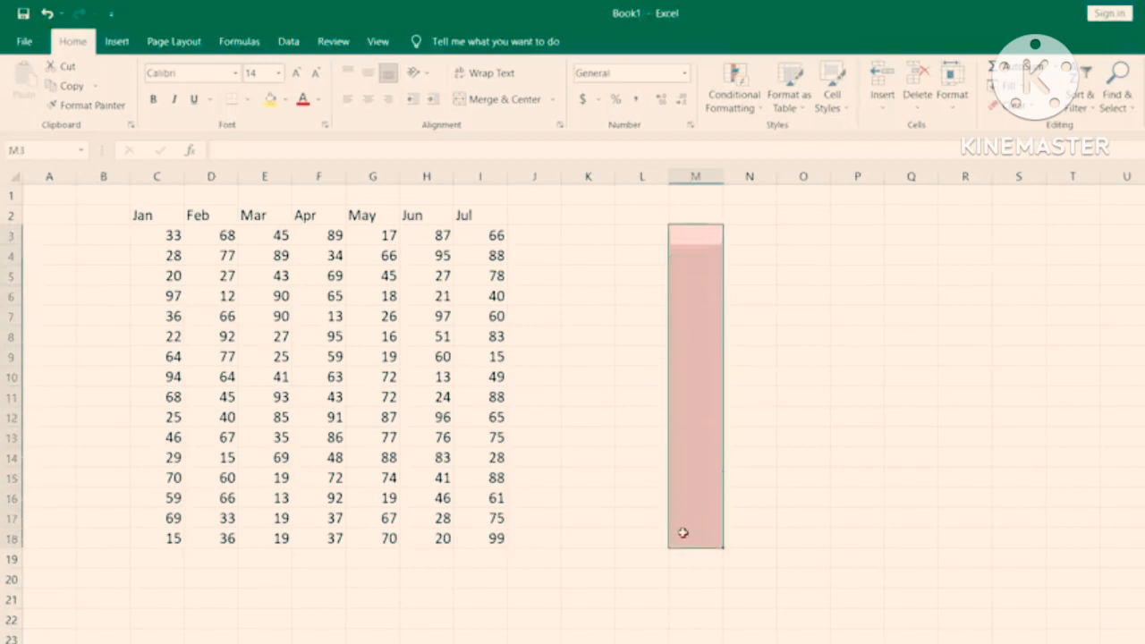
pyautogui.click(687, 279)
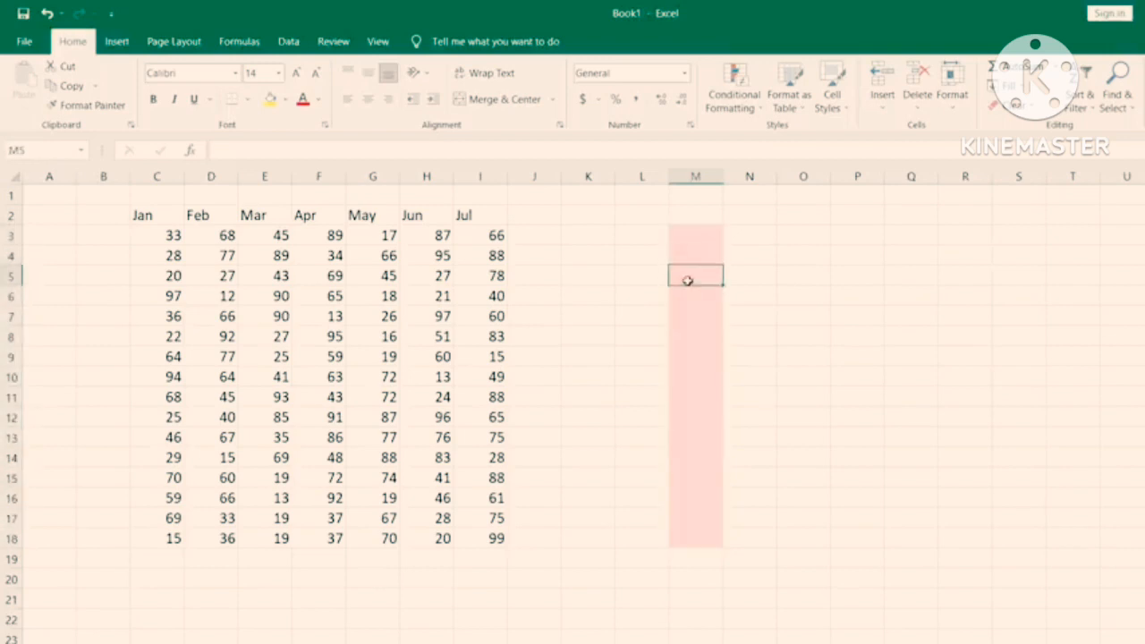
# Step: Enter 89 in cell M5 and 45 in cell M8 to test the Less Than rule
pyautogui.write('89')
pyautogui.press('Return')
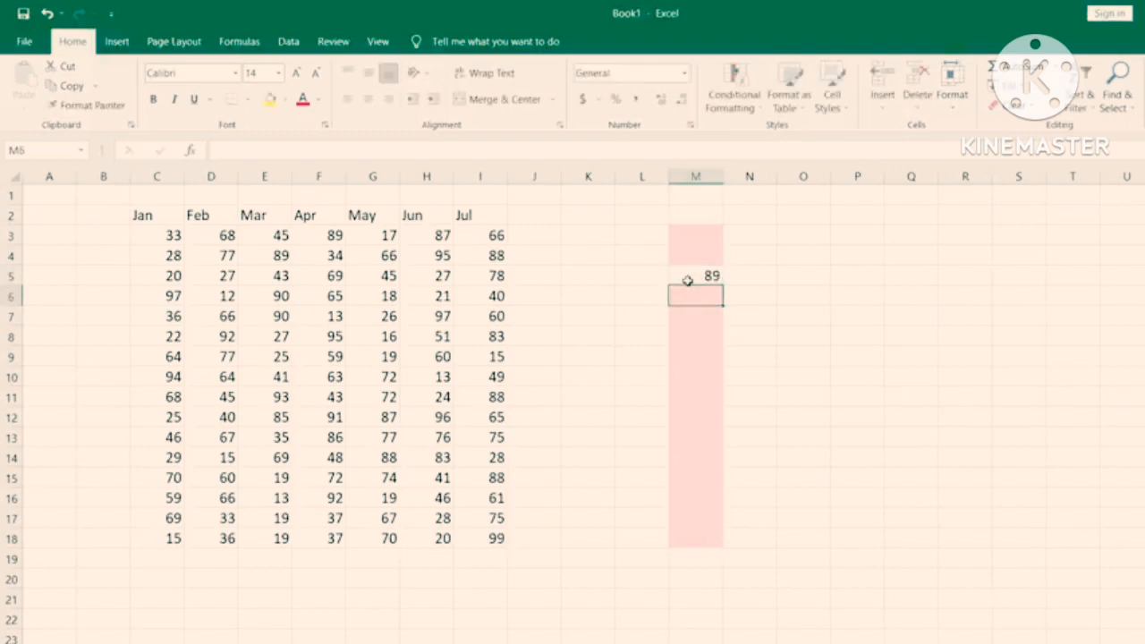
pyautogui.click(695, 332)
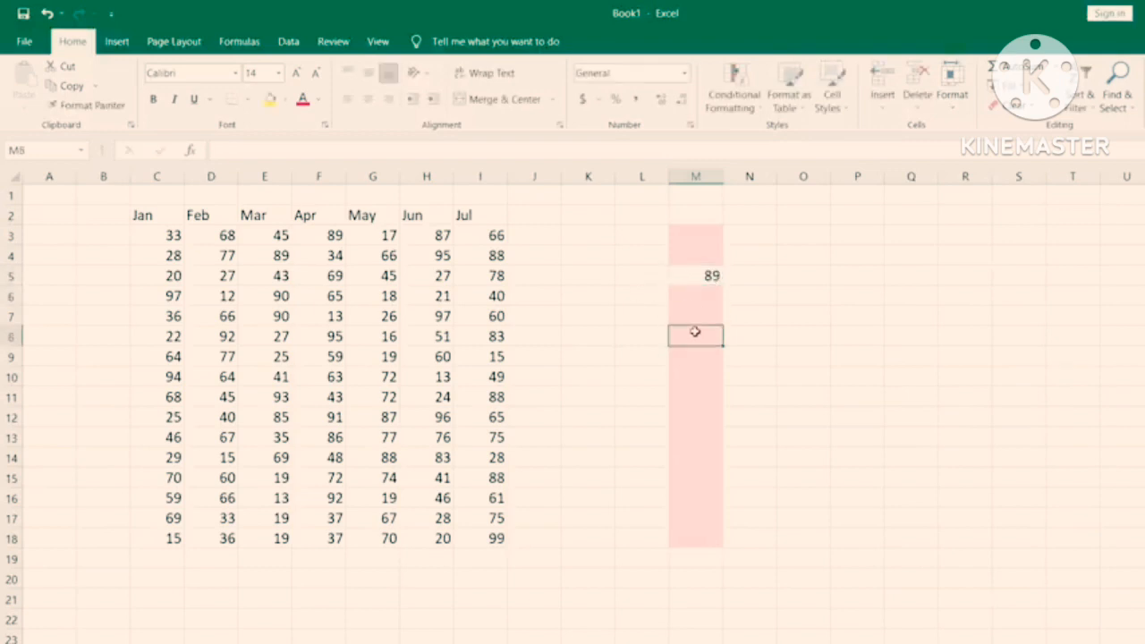
pyautogui.write('45')
pyautogui.press('Return')
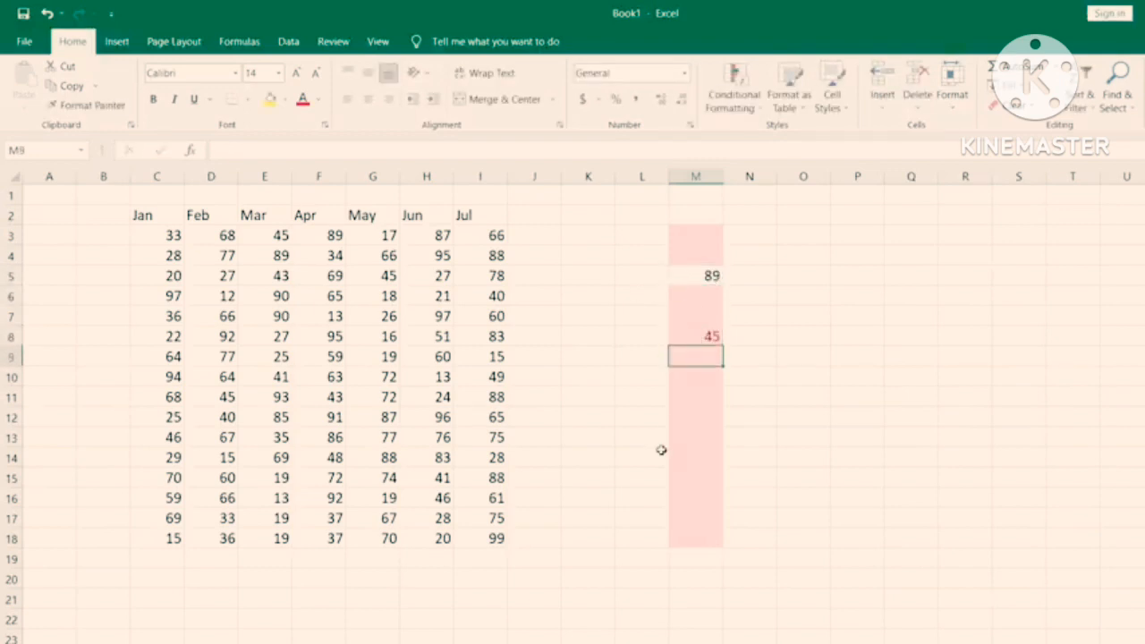
# Step: Test the rule's threshold by changing the value in M8 to 49 and after that to 51
pyautogui.click(701, 334)
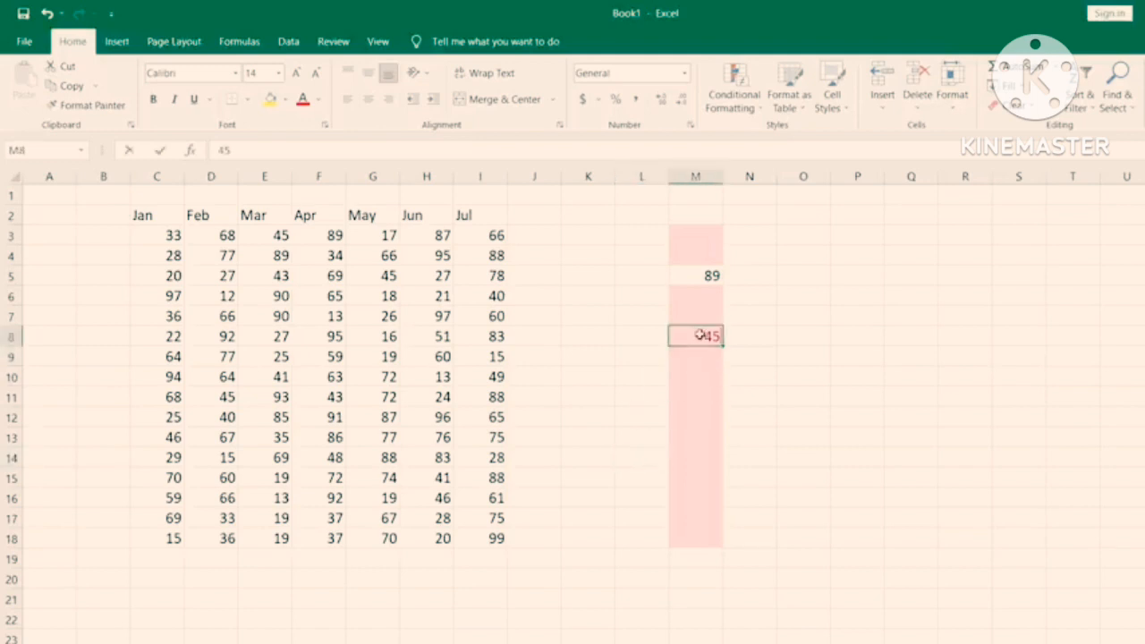
pyautogui.write('49')
pyautogui.press('Return')
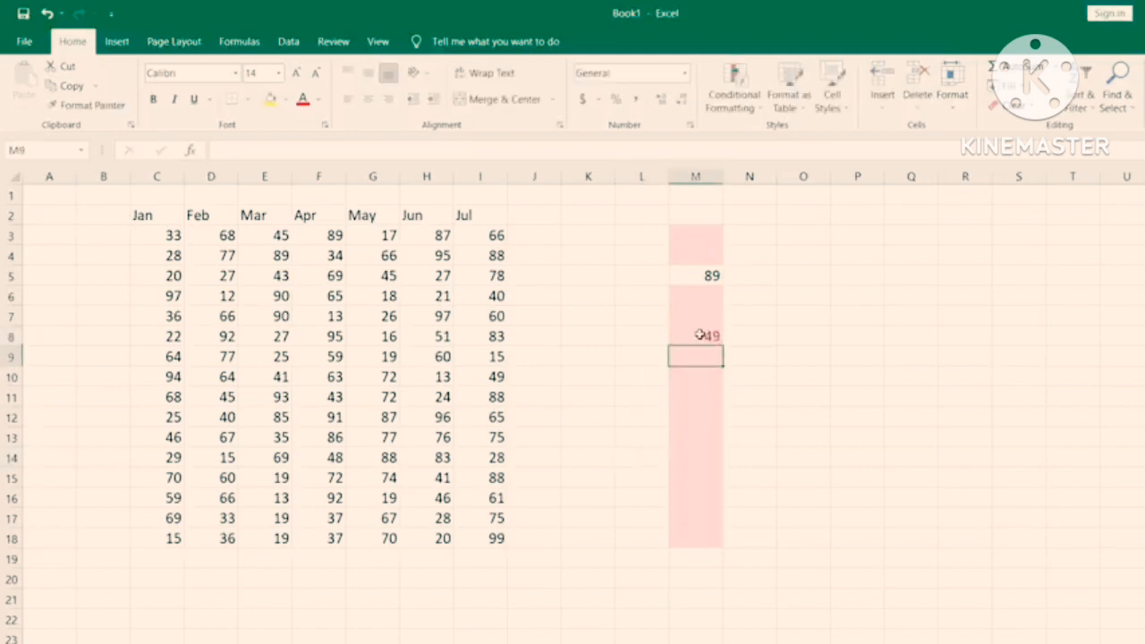
pyautogui.click(696, 411)
pyautogui.click(690, 335)
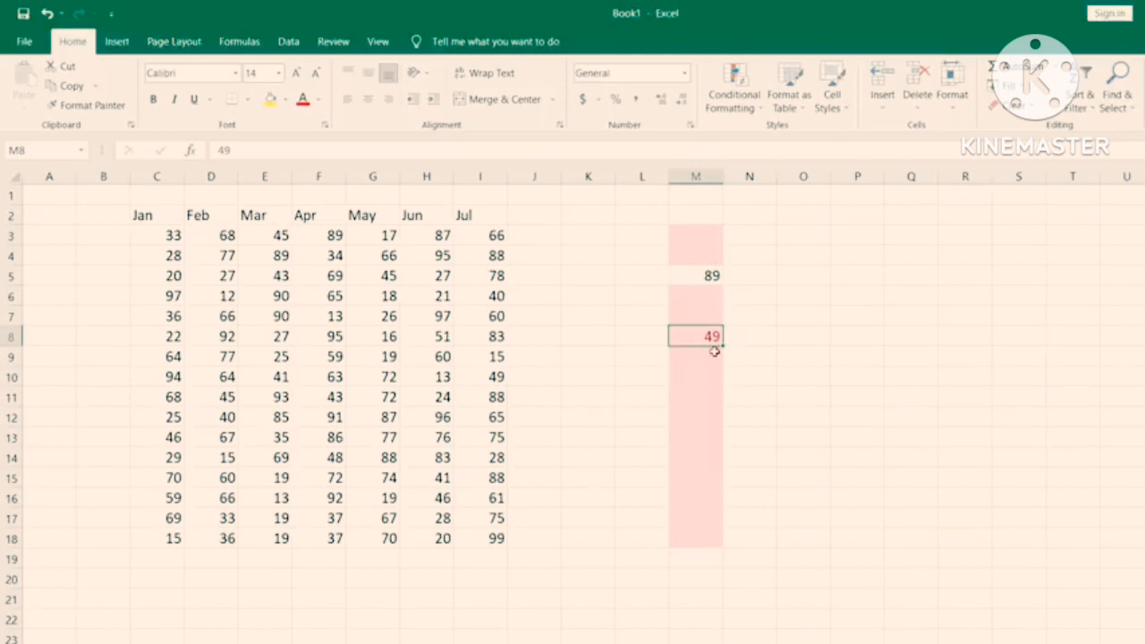
pyautogui.write('51')
pyautogui.press('Return')
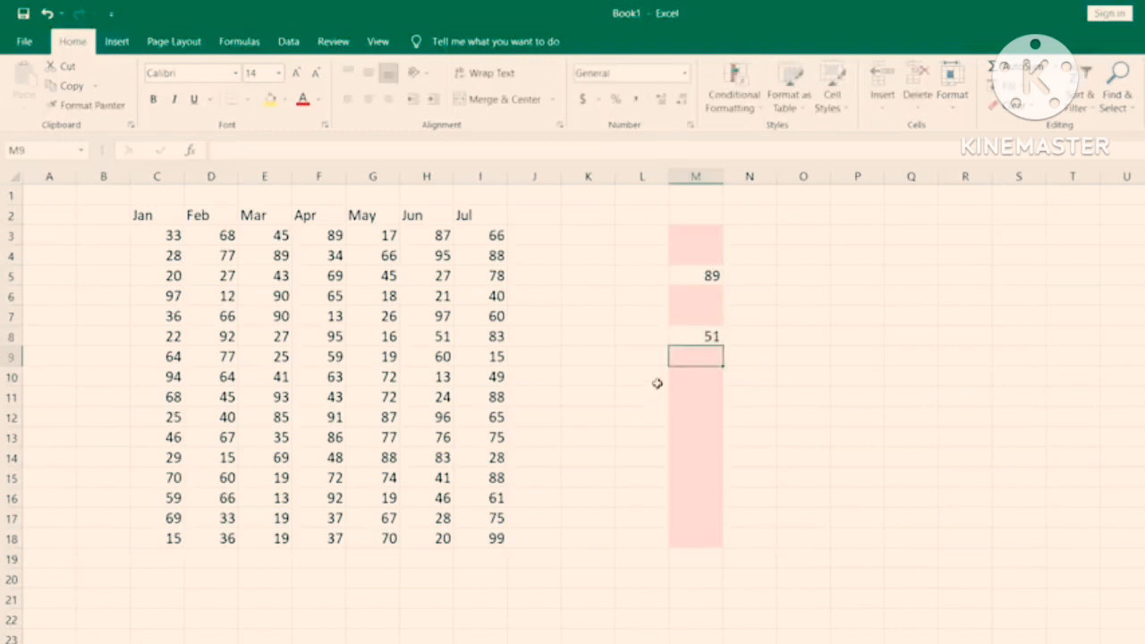
pyautogui.moveTo(698, 215); pyautogui.dragTo(727, 528)
pyautogui.click(711, 538)
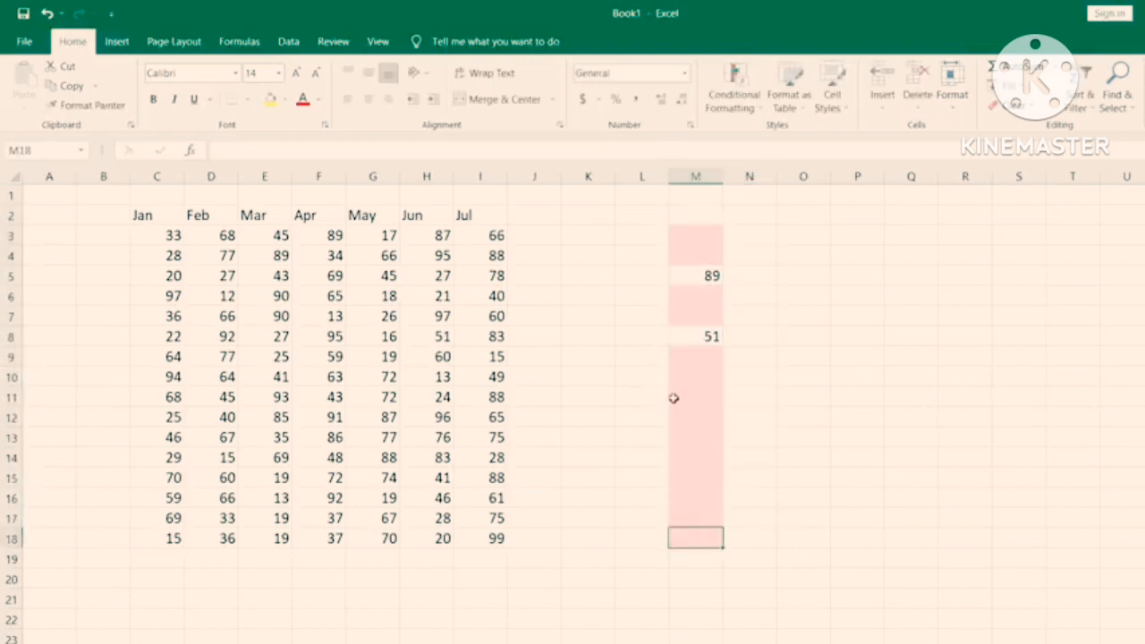
pyautogui.click(681, 394)
pyautogui.click(667, 455)
pyautogui.click(694, 400)
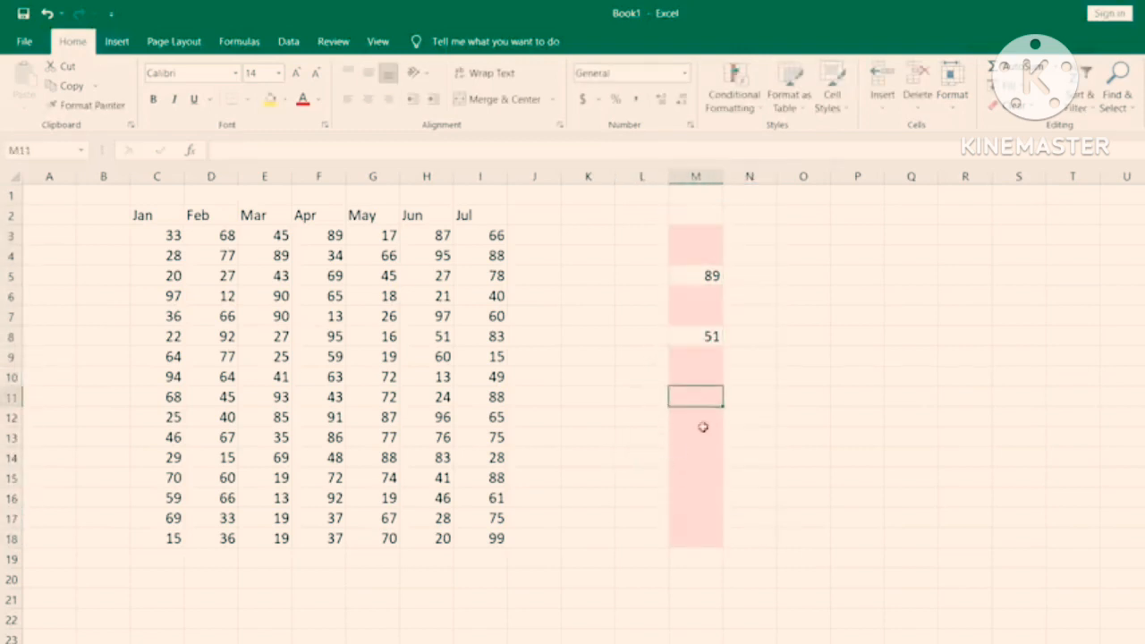
pyautogui.click(847, 339)
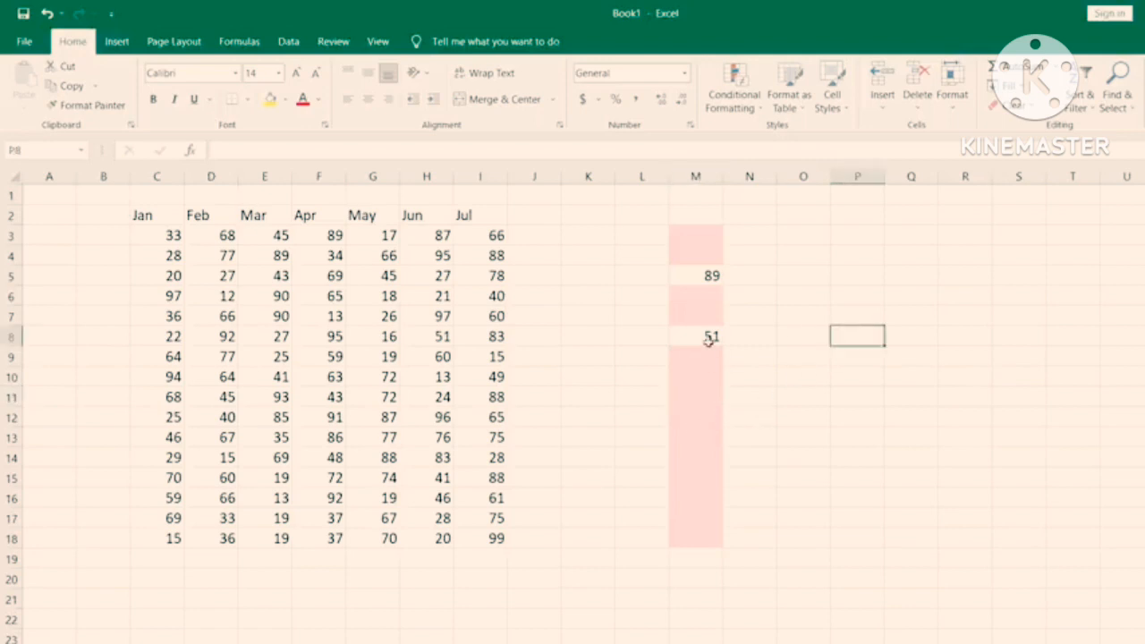
# Step: Clear the conditional formatting rules from the selected cells M3:M18
pyautogui.moveTo(696, 238); pyautogui.dragTo(707, 534)
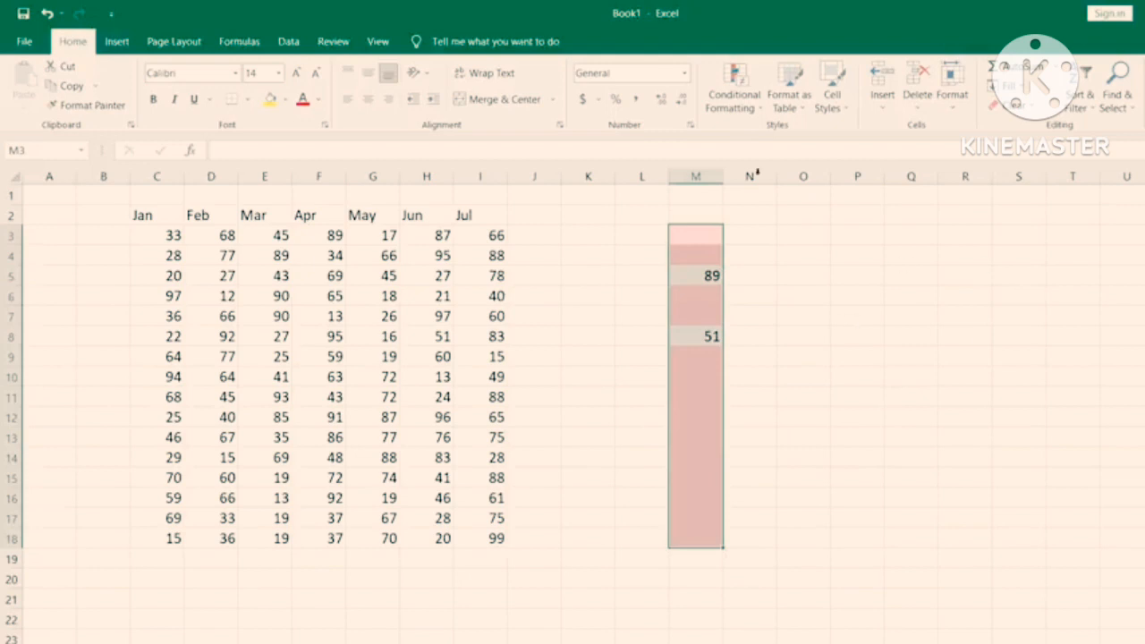
pyautogui.click(735, 101)
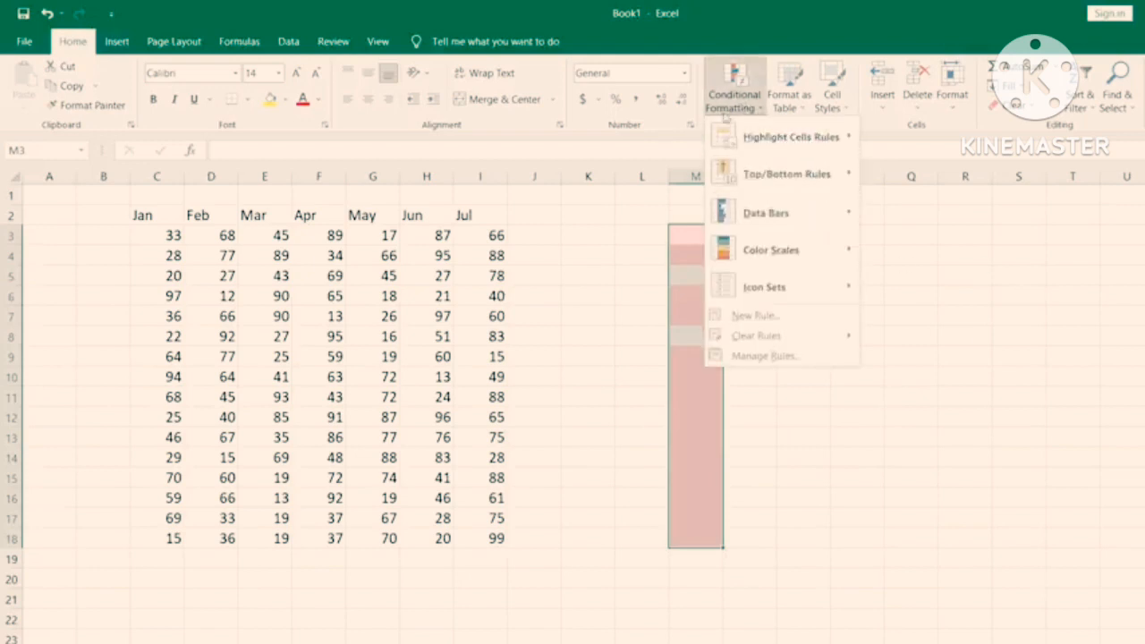
pyautogui.moveTo(739, 345)
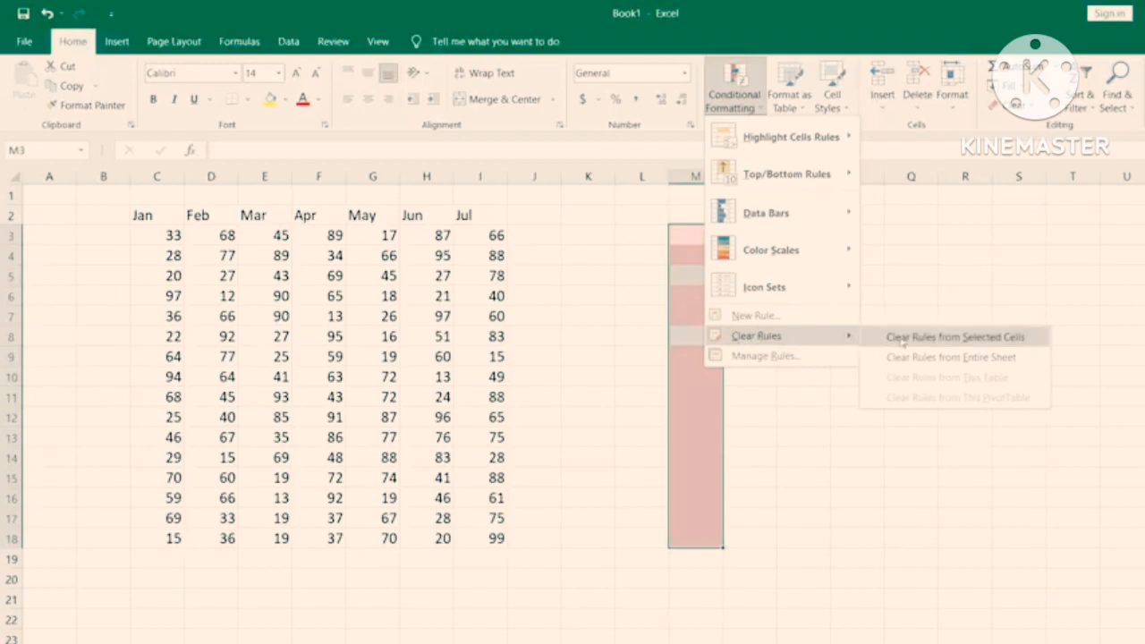
pyautogui.click(956, 343)
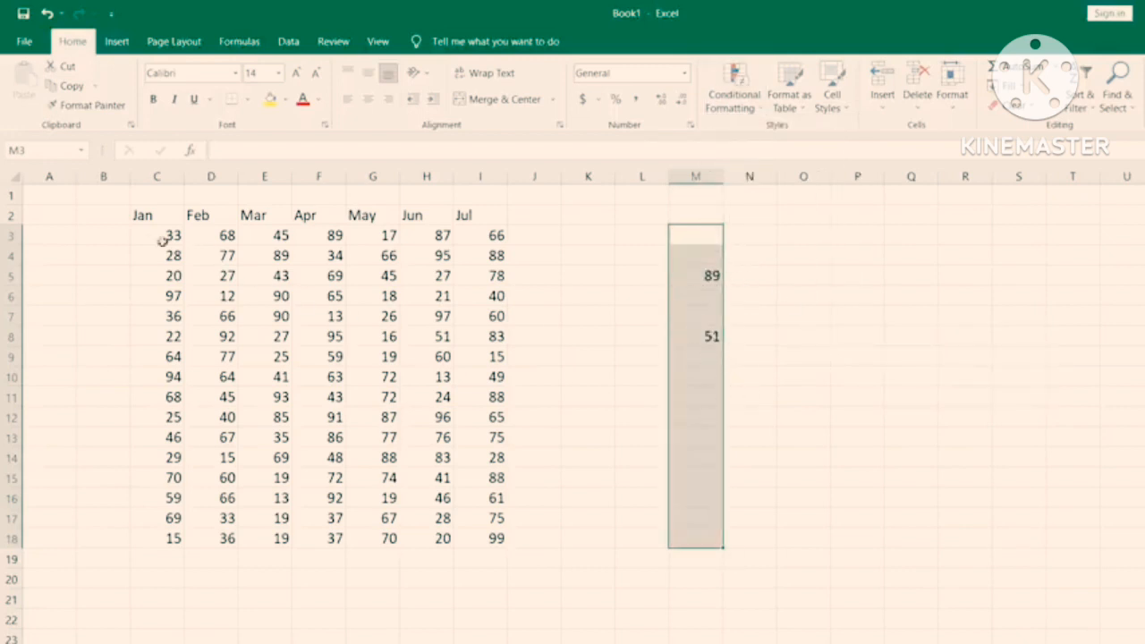
# Step: Start a Between highlight rule on the January to July values in C3:I18
pyautogui.moveTo(152, 234); pyautogui.dragTo(503, 537)
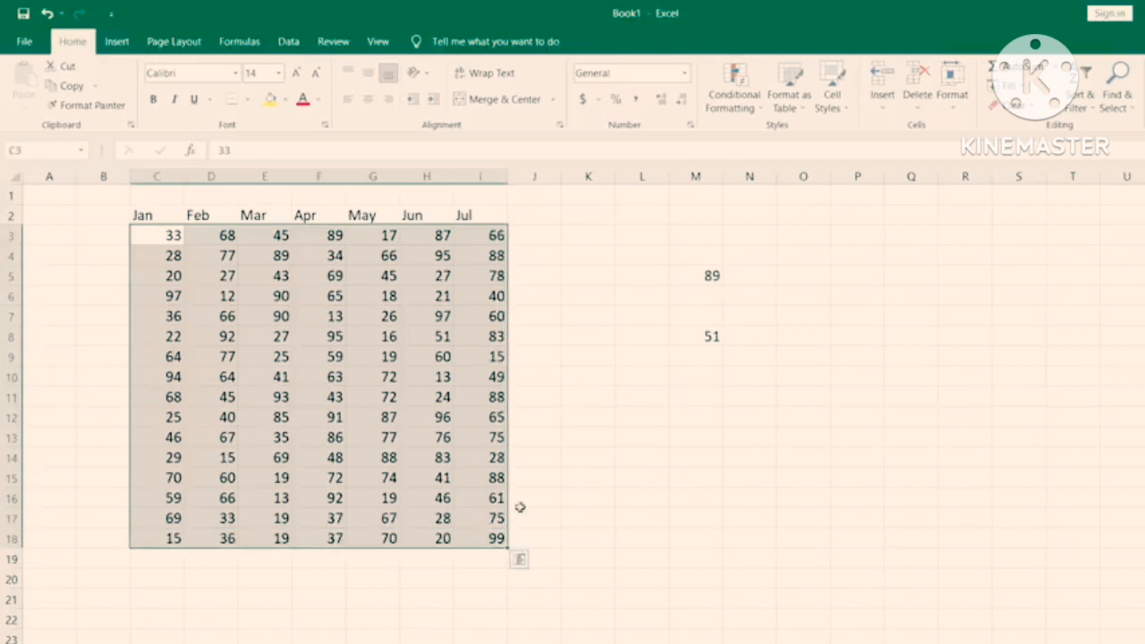
pyautogui.click(733, 101)
pyautogui.moveTo(788, 138)
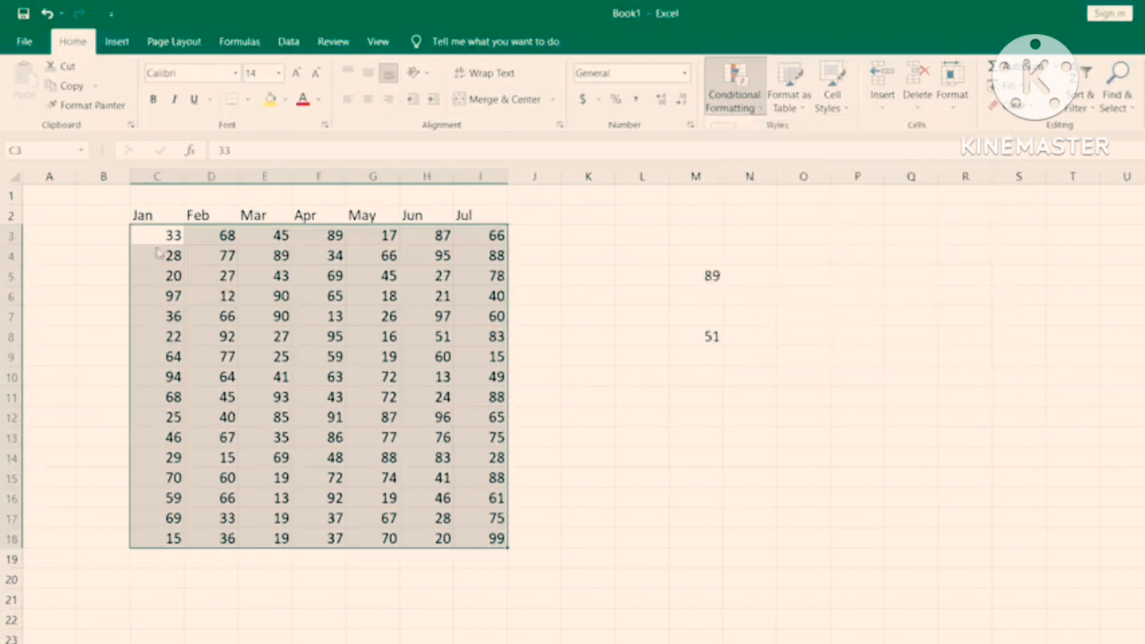
pyautogui.moveTo(159, 234); pyautogui.dragTo(480, 541)
pyautogui.click(743, 98)
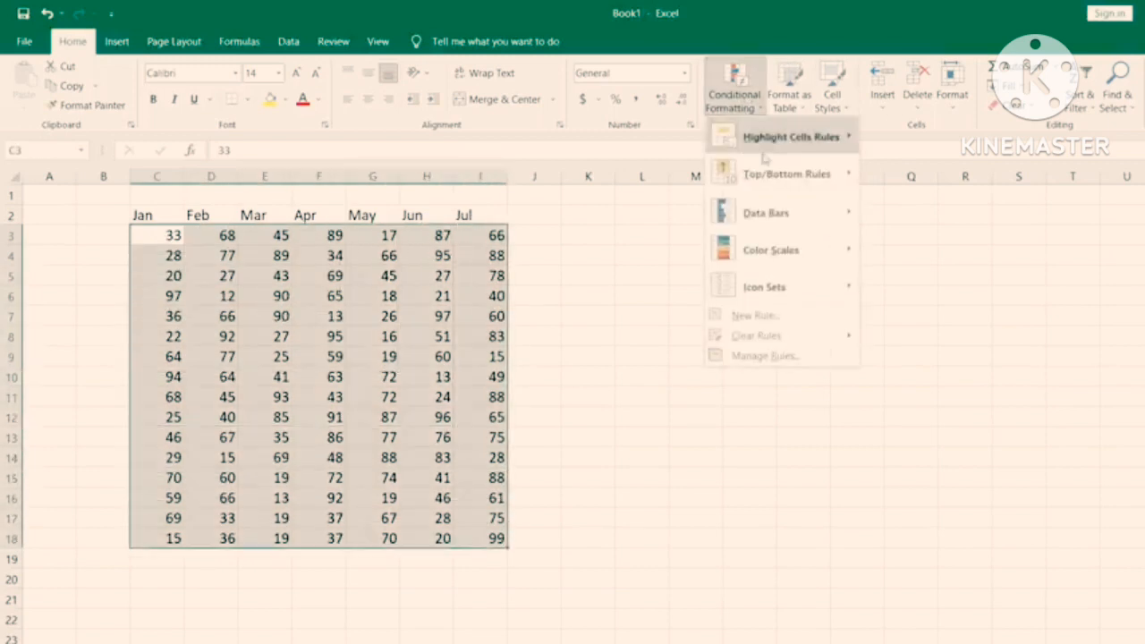
pyautogui.moveTo(796, 141)
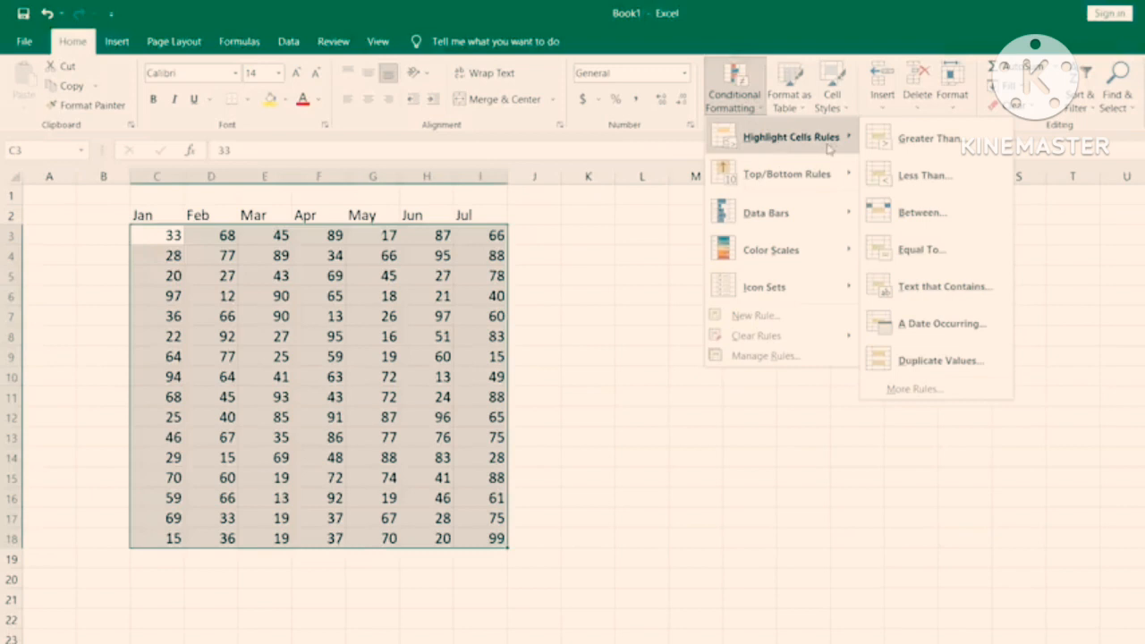
pyautogui.click(922, 213)
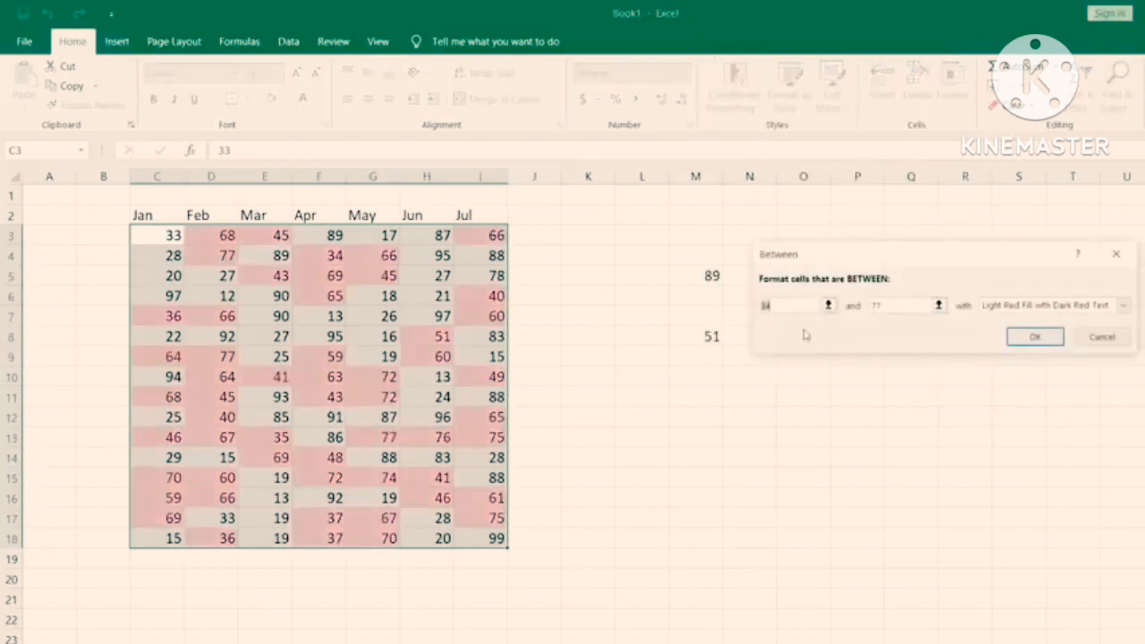
pyautogui.moveTo(899, 265); pyautogui.dragTo(800, 284)
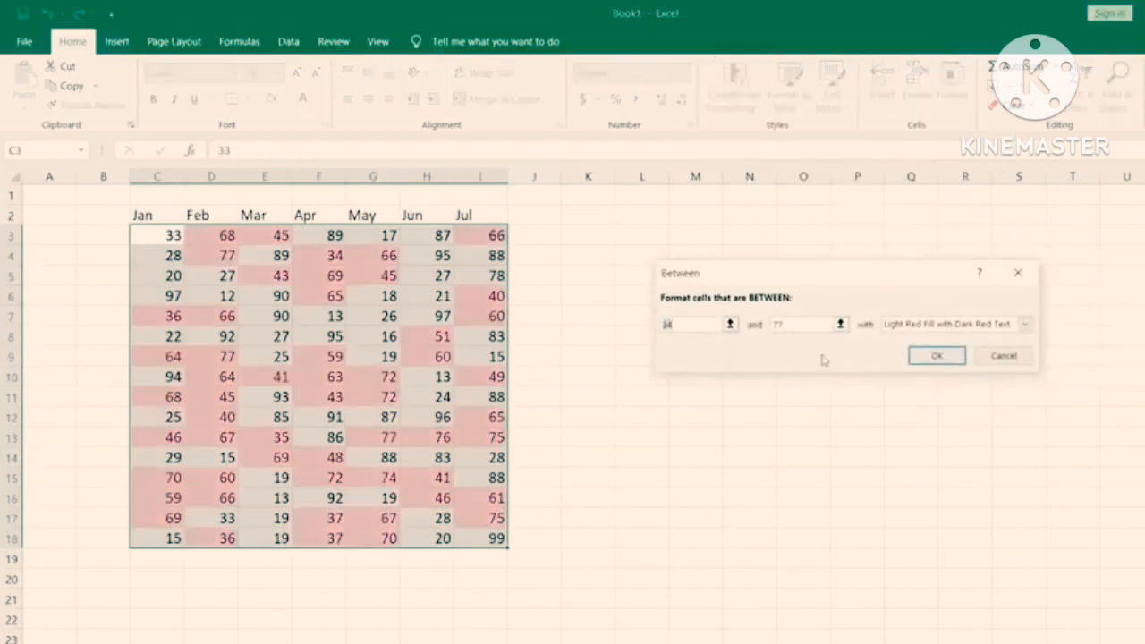
# Step: Preview the Between rule with a lower limit of 50 and an upper limit of 90, and cancel it
pyautogui.click(673, 325)
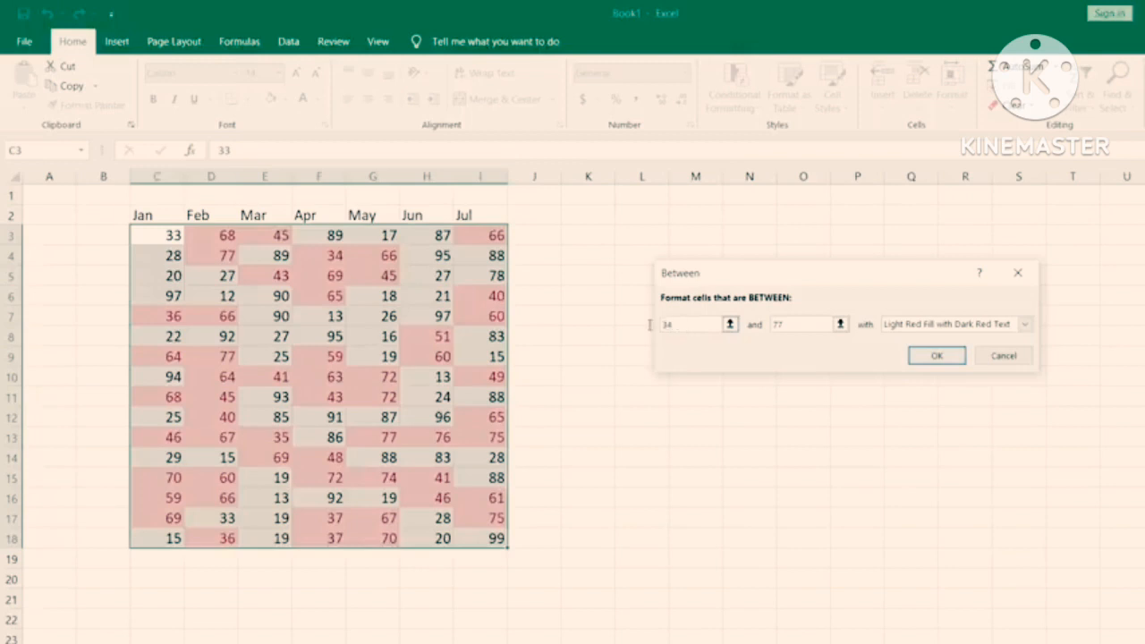
pyautogui.moveTo(673, 326)
pyautogui.mouseDown()
pyautogui.moveTo(650, 325)
pyautogui.moveTo(665, 325)
pyautogui.mouseUp()
pyautogui.moveTo(822, 325); pyautogui.dragTo(624, 330)
pyautogui.write('8')
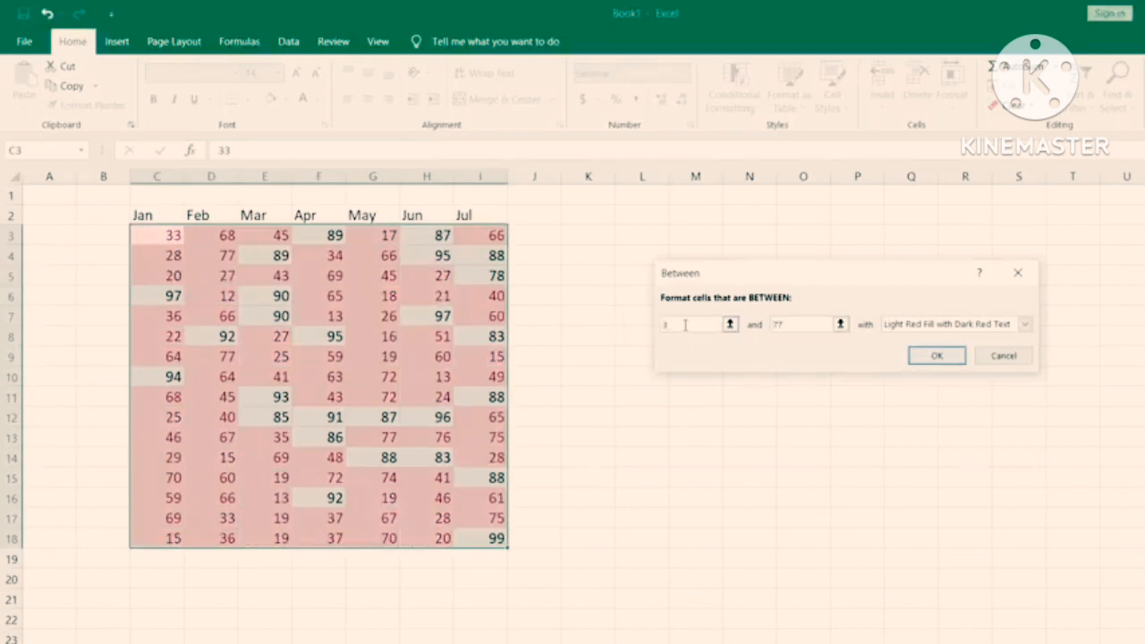
pyautogui.write('50')
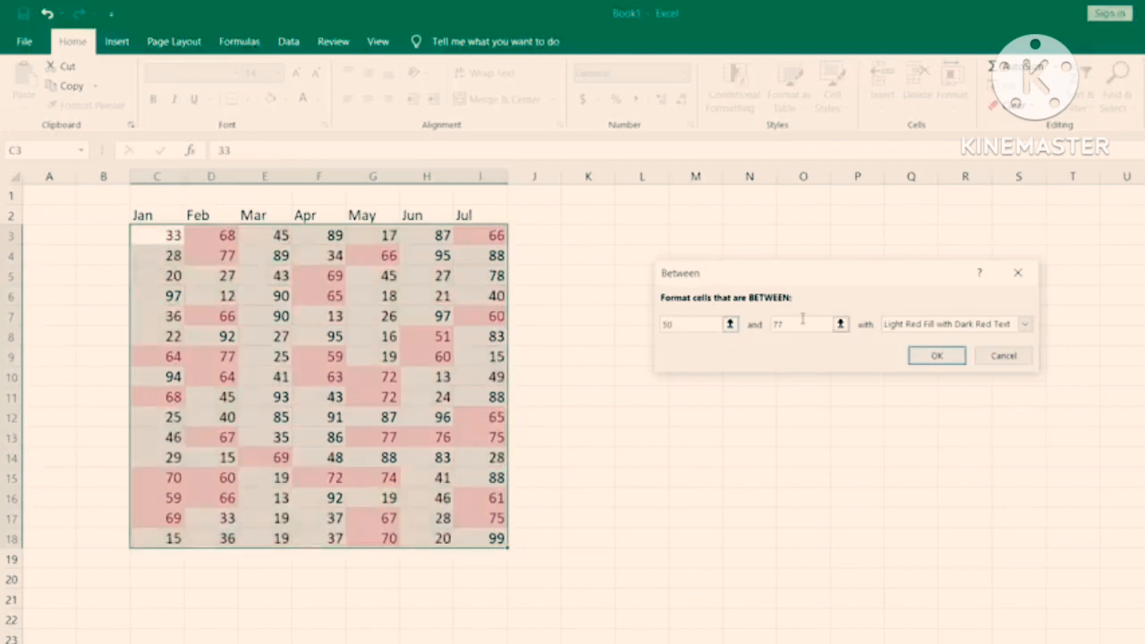
pyautogui.moveTo(810, 329); pyautogui.dragTo(760, 327)
pyautogui.write('90')
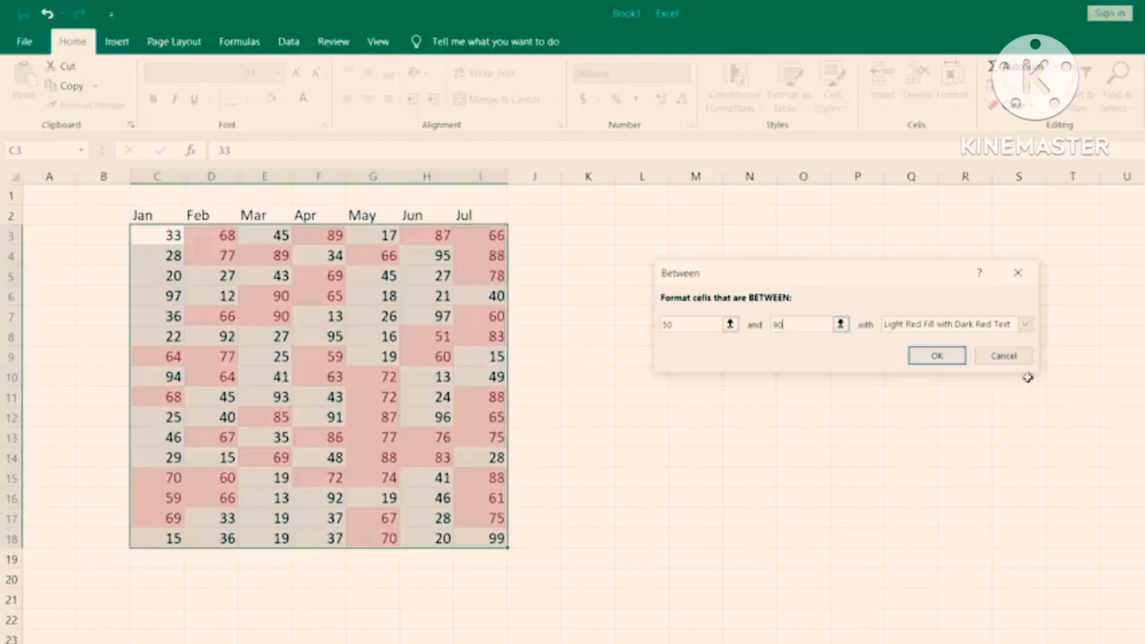
pyautogui.click(1003, 355)
# Step: Try an Equal To highlight rule on C3:I18 with the values 41, 21 and 40, and cancel it
pyautogui.click(735, 103)
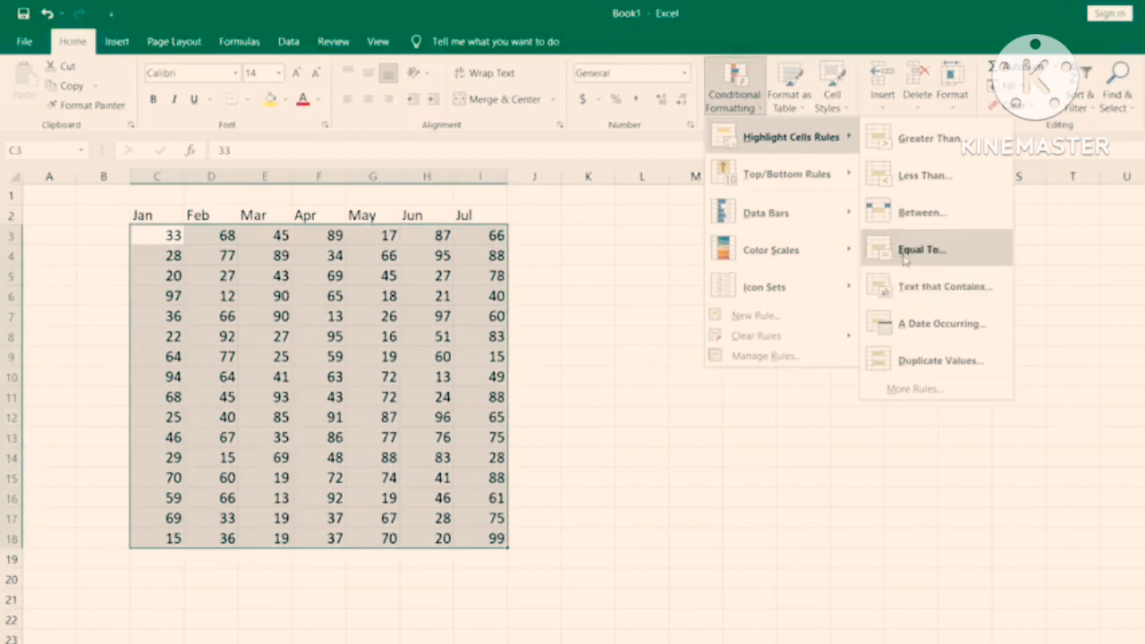
pyautogui.click(922, 250)
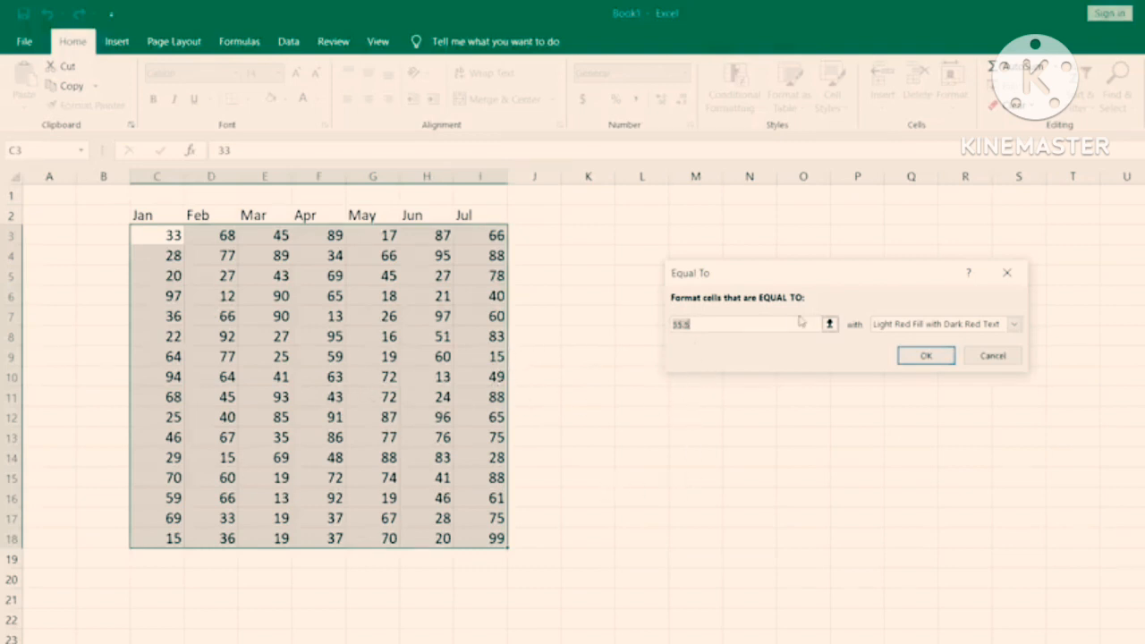
pyautogui.write('41')
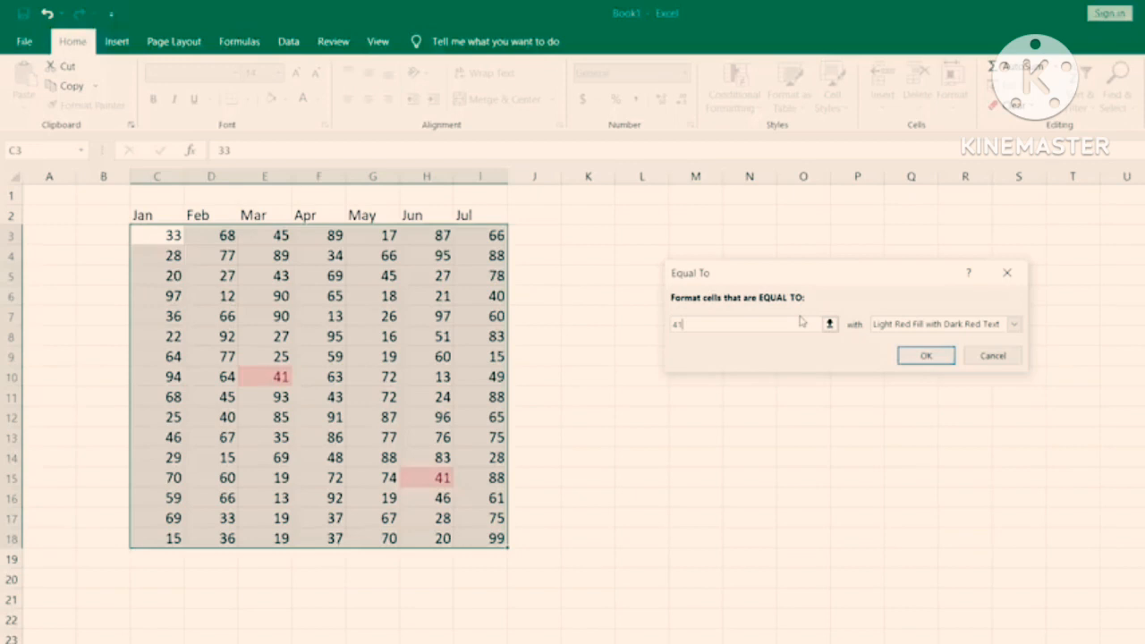
pyautogui.press('BackSpace')
pyautogui.press('BackSpace')
pyautogui.write('21')
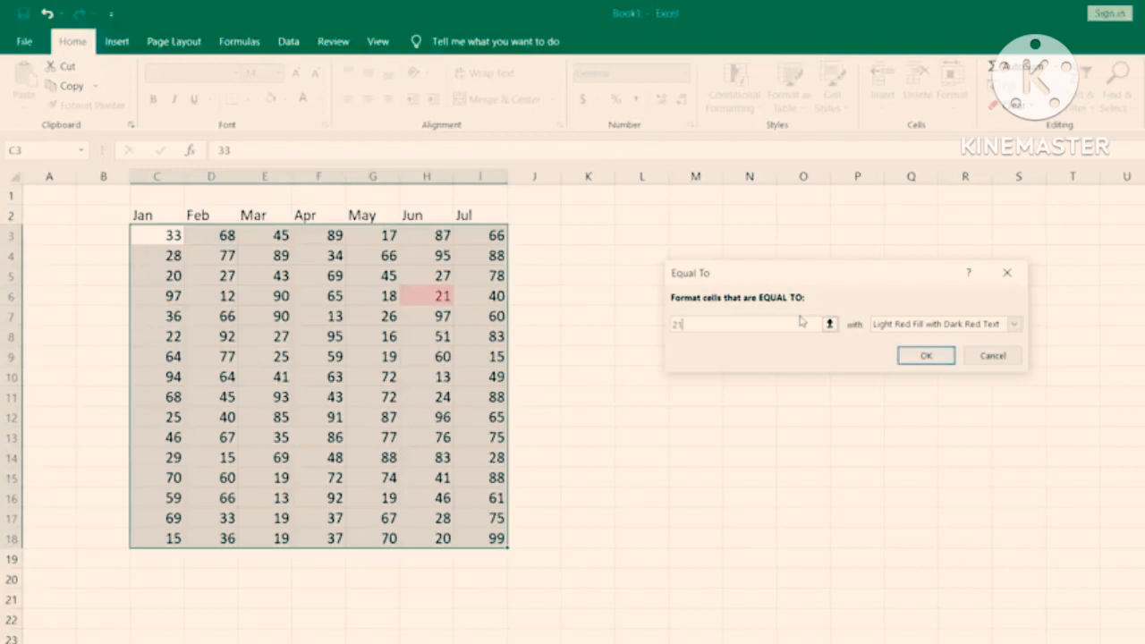
pyautogui.press('BackSpace')
pyautogui.press('BackSpace')
pyautogui.write('40')
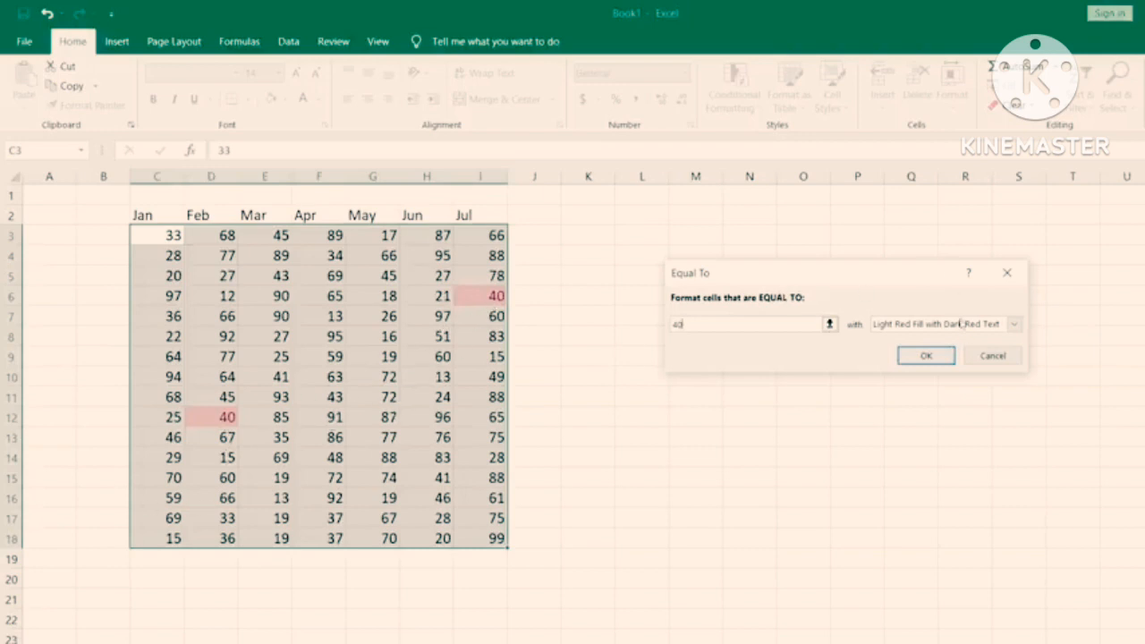
pyautogui.click(994, 357)
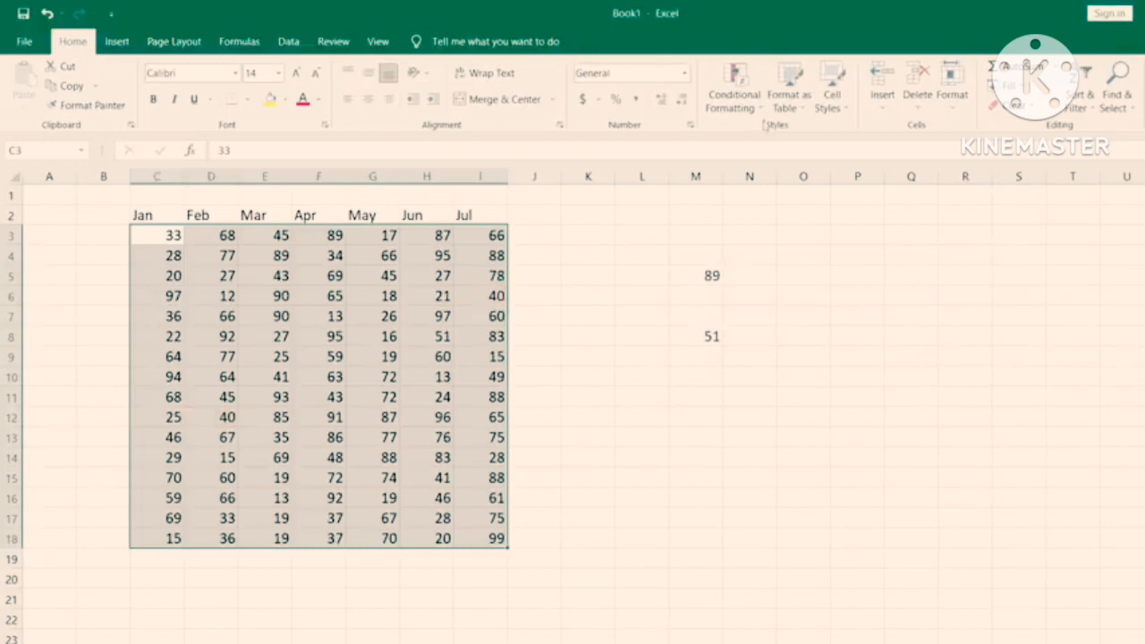
pyautogui.click(734, 100)
pyautogui.moveTo(759, 139)
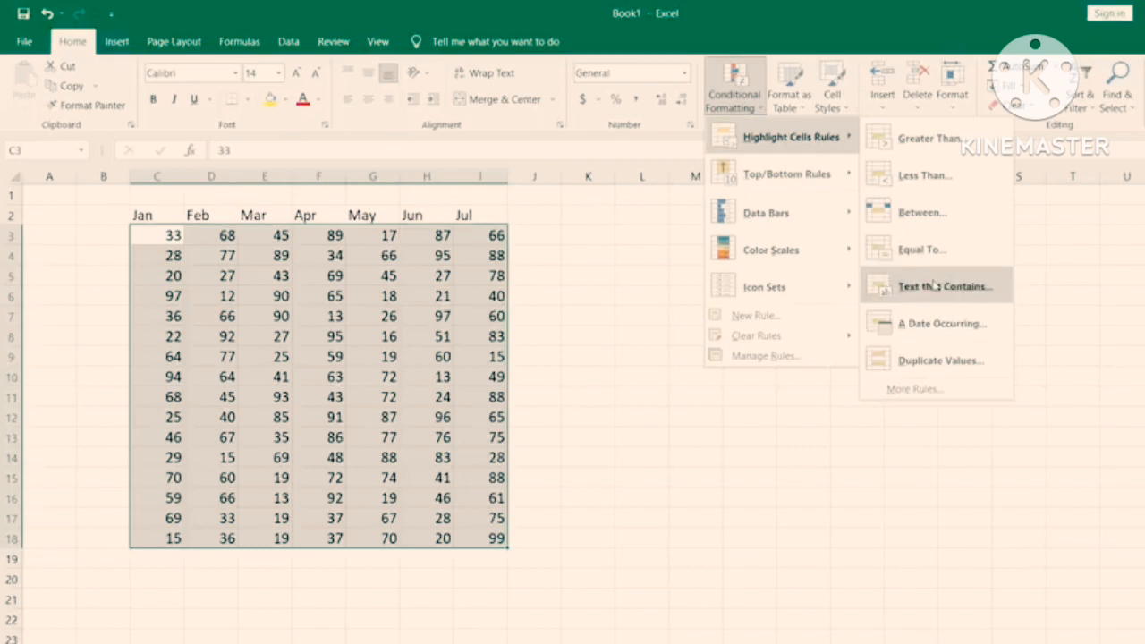
pyautogui.click(660, 304)
pyautogui.click(656, 236)
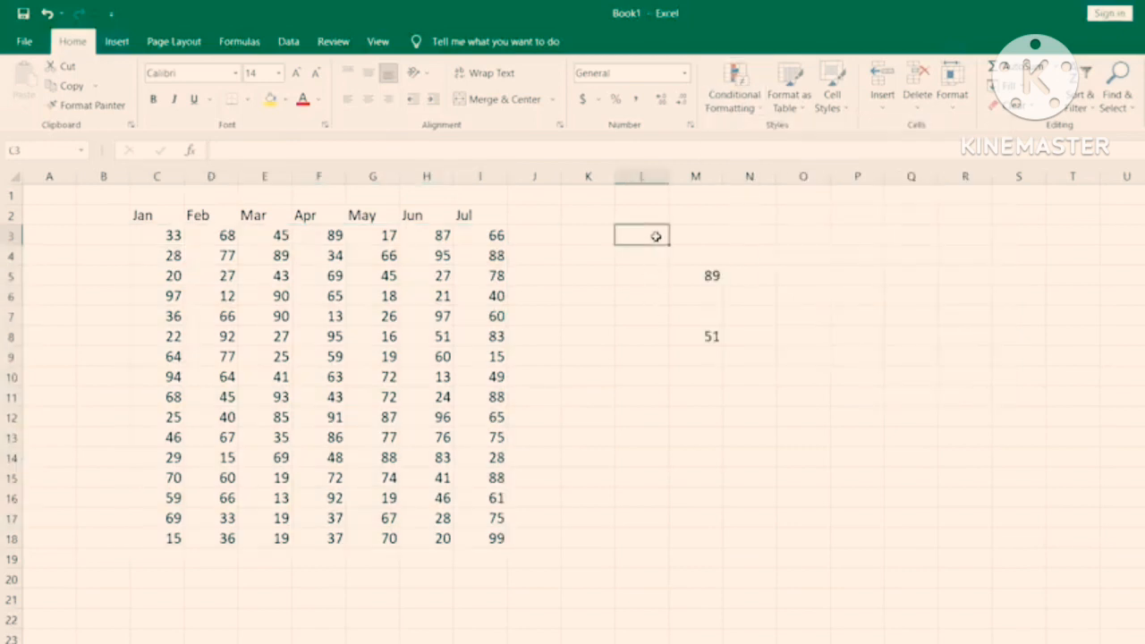
# Step: Widen column K, enter the heading City in K2, and list city names from New Delhi in K3 down to Delhi in K17
pyautogui.moveTo(615, 176); pyautogui.dragTo(650, 176)
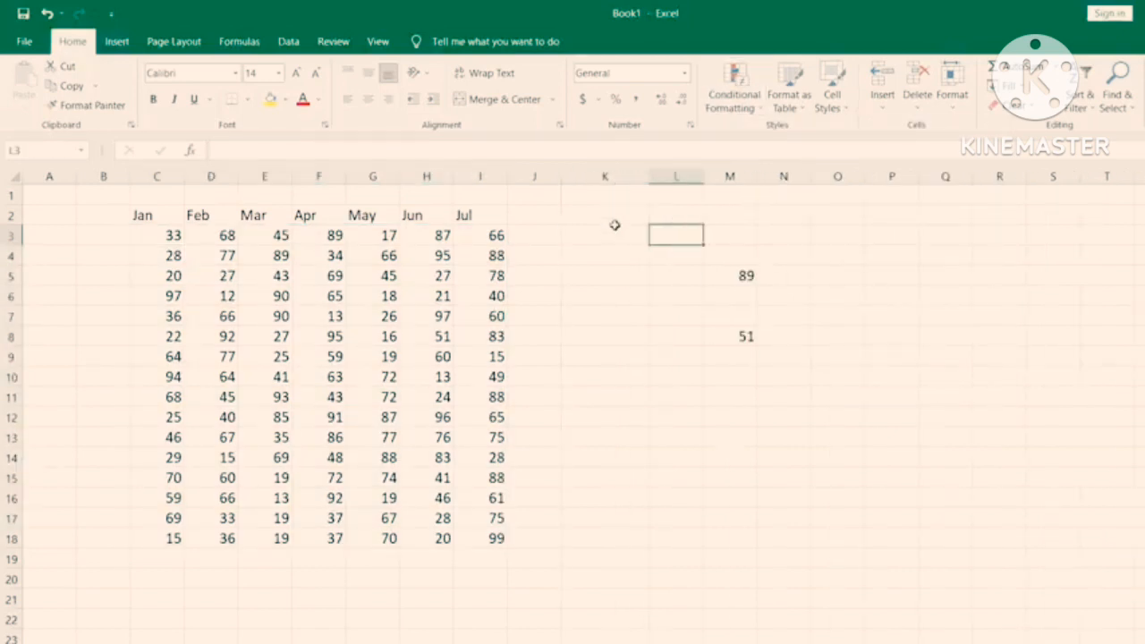
pyautogui.click(612, 213)
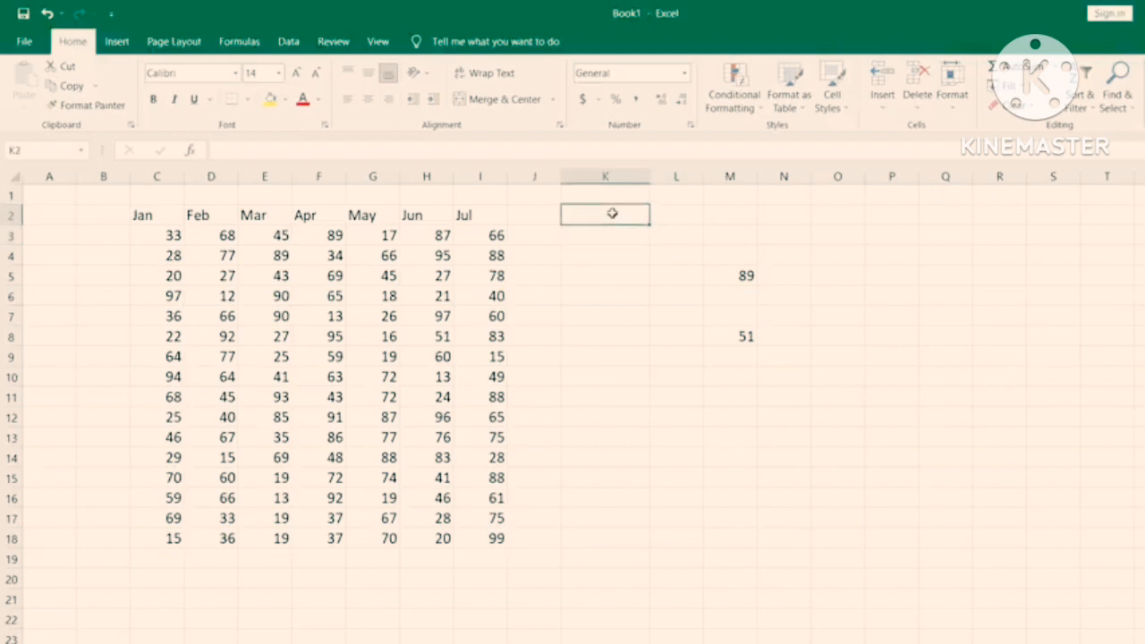
pyautogui.write('C')
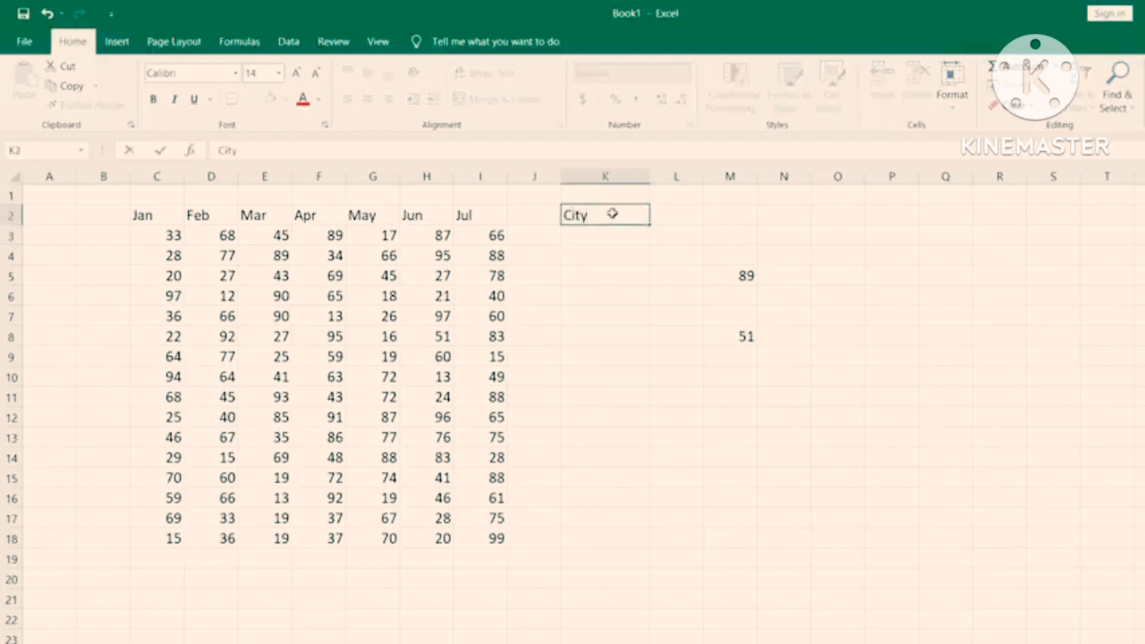
pyautogui.write('ity')
pyautogui.click(583, 269)
pyautogui.click(597, 237)
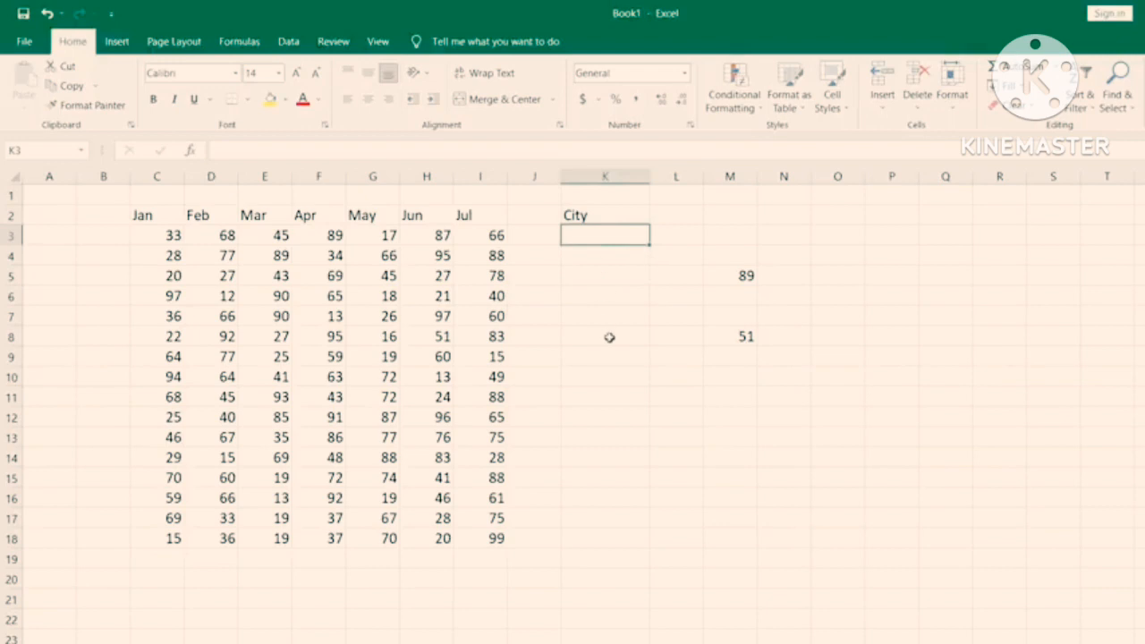
pyautogui.write('New Delhi')
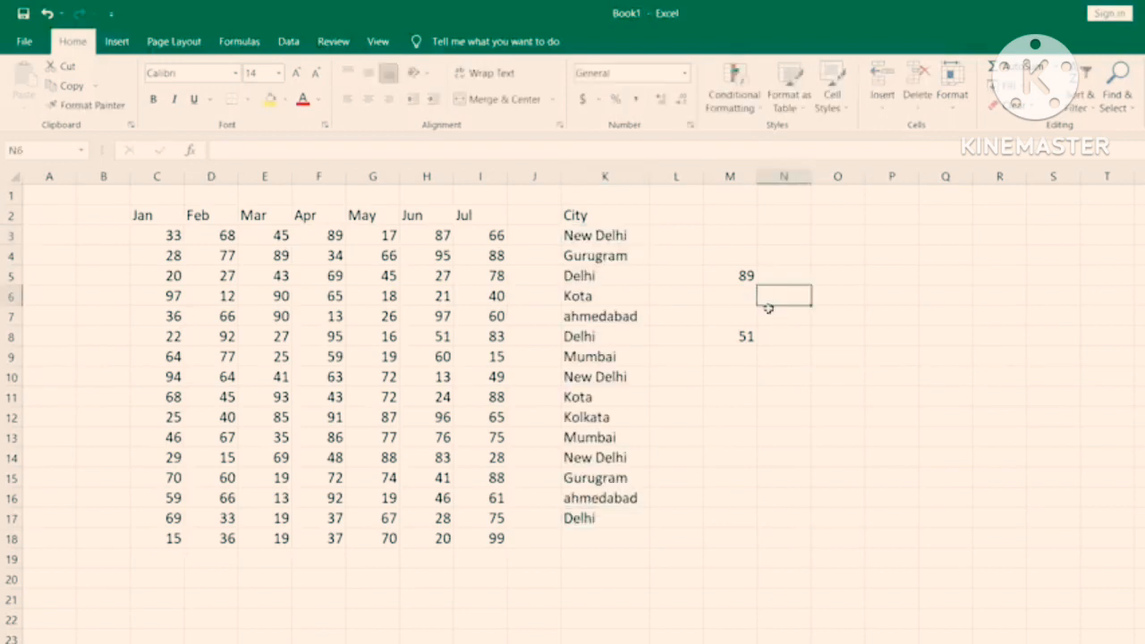
pyautogui.click(586, 214)
pyautogui.moveTo(580, 225); pyautogui.dragTo(611, 511)
pyautogui.click(678, 402)
pyautogui.click(582, 238)
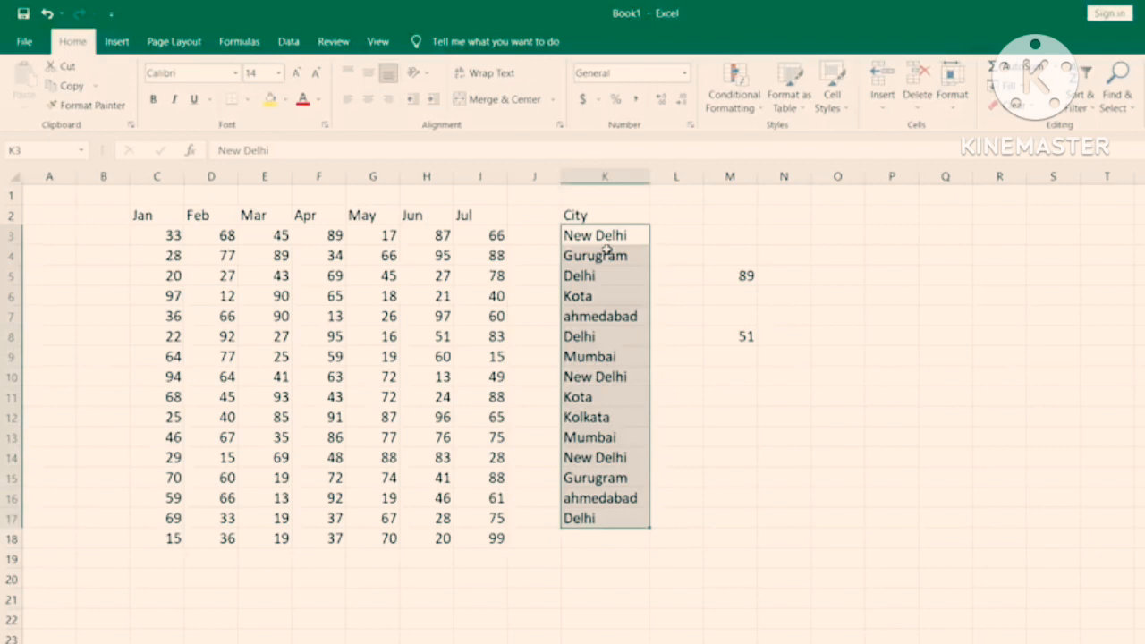
pyautogui.click(640, 424)
pyautogui.click(776, 404)
pyautogui.click(608, 235)
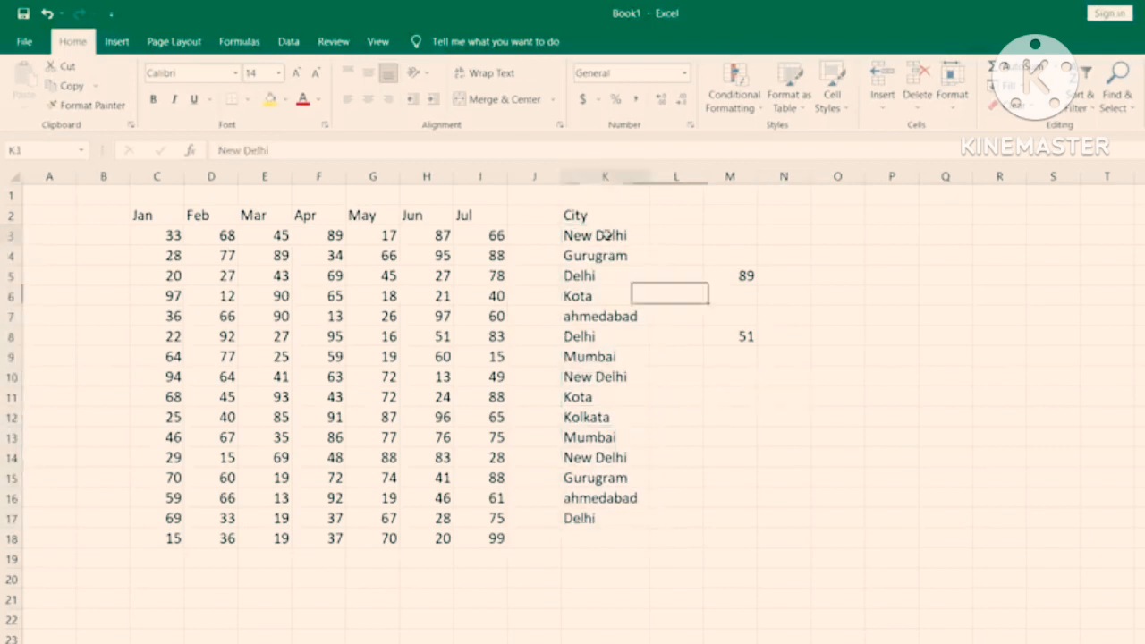
# Step: Preview a Text That Contains highlight rule on K3:K18 with the text delhi, and cancel it
pyautogui.moveTo(607, 235); pyautogui.dragTo(614, 537)
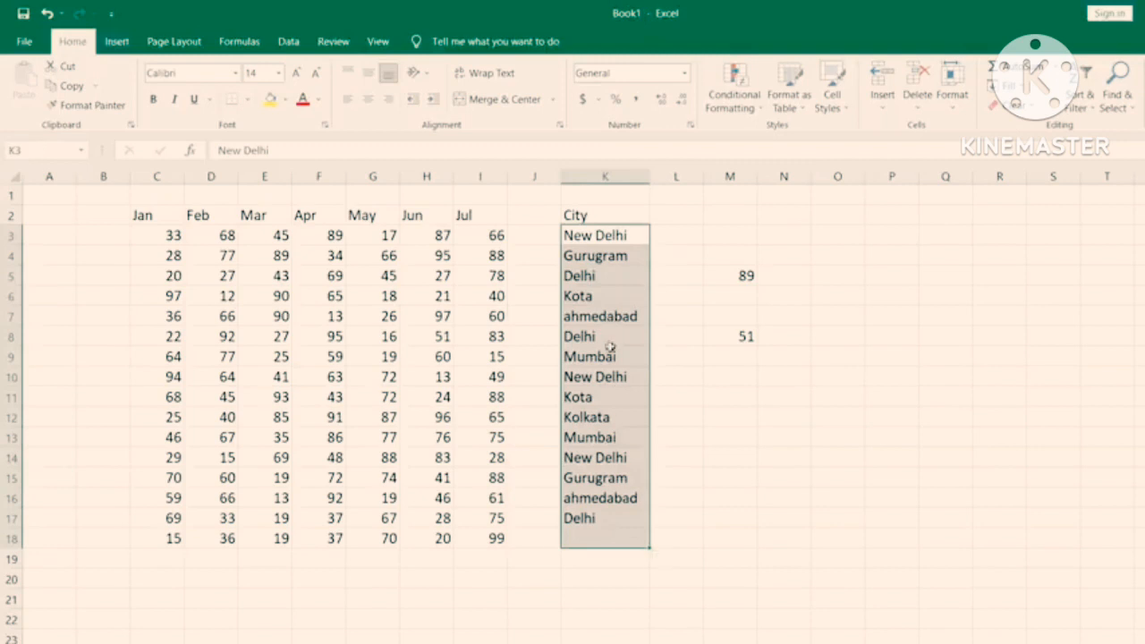
pyautogui.click(748, 106)
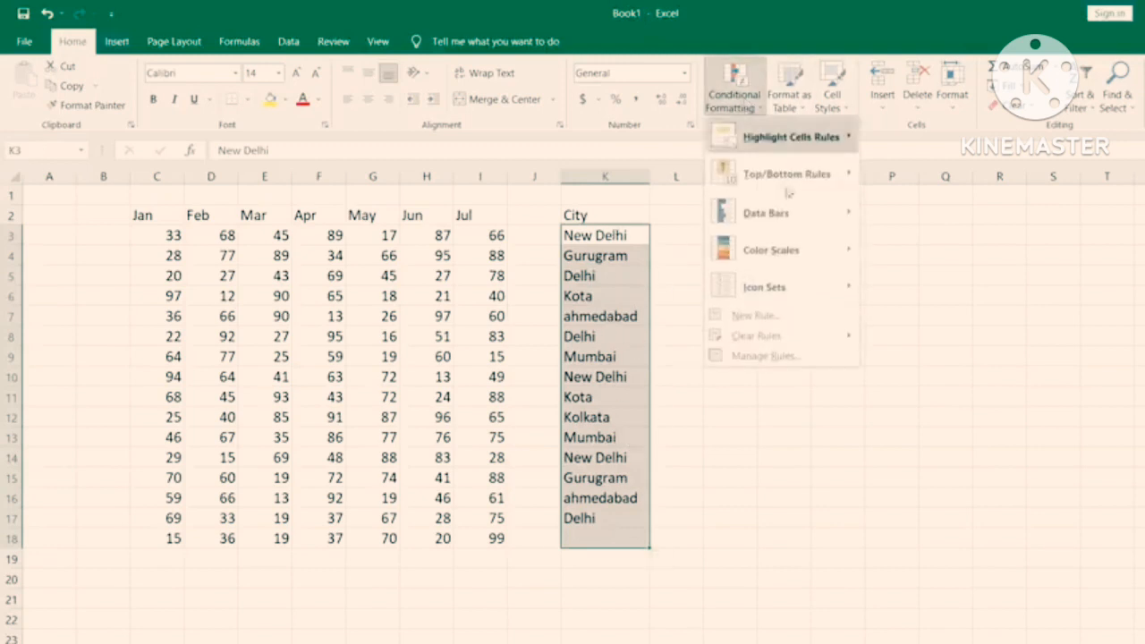
pyautogui.moveTo(832, 141)
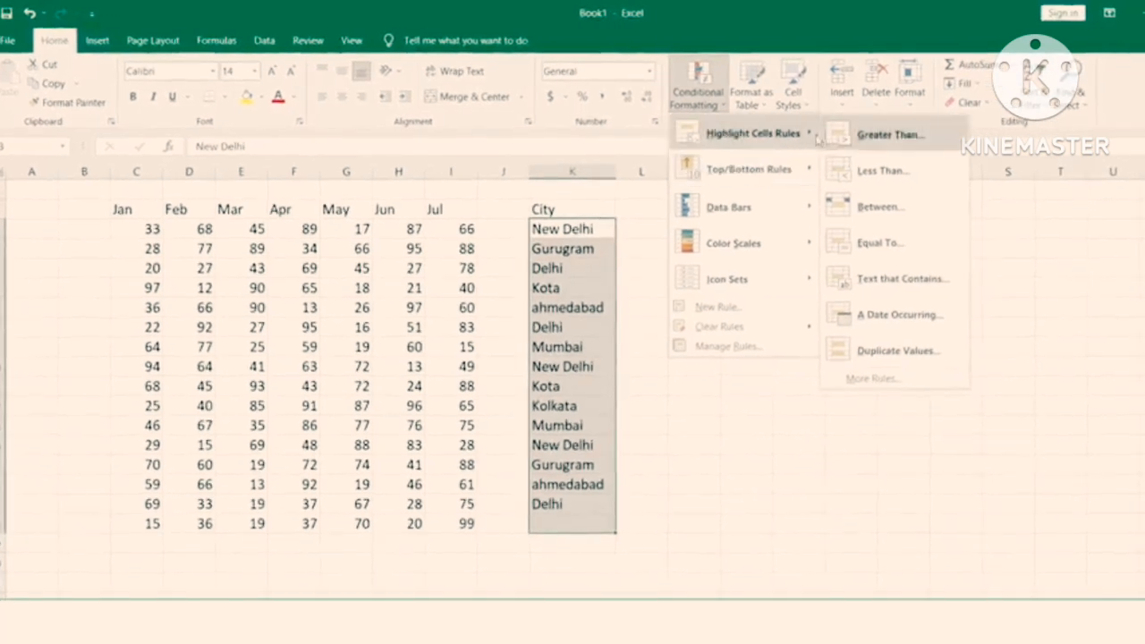
pyautogui.click(907, 280)
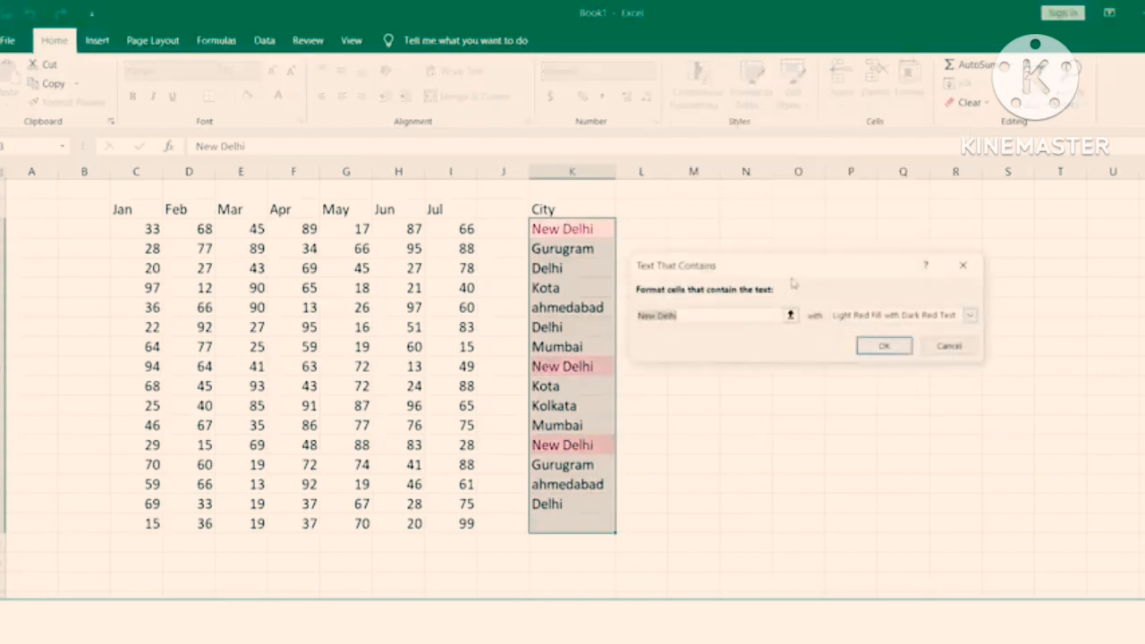
pyautogui.moveTo(858, 261); pyautogui.dragTo(985, 285)
pyautogui.moveTo(864, 299); pyautogui.dragTo(854, 286)
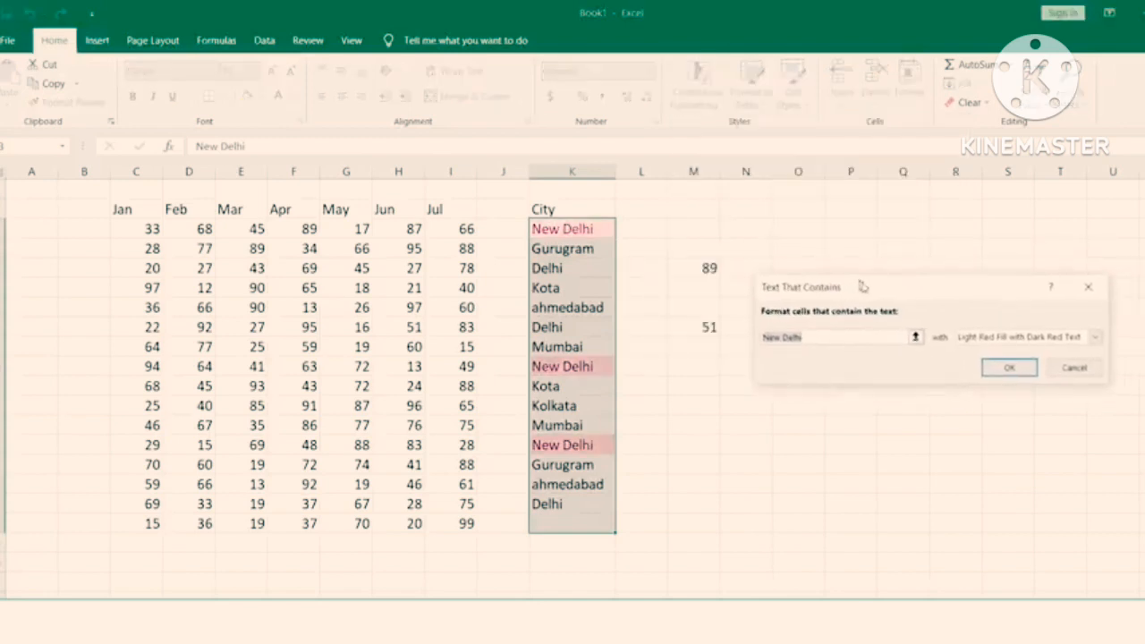
pyautogui.click(808, 332)
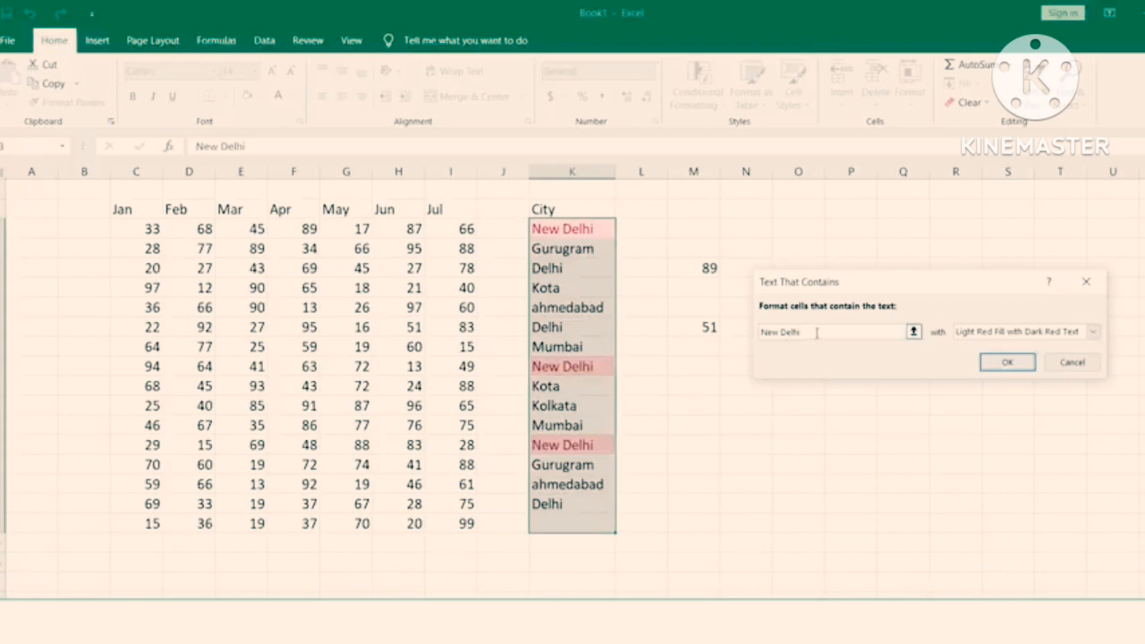
pyautogui.moveTo(817, 333); pyautogui.dragTo(760, 332)
pyautogui.write('Del')
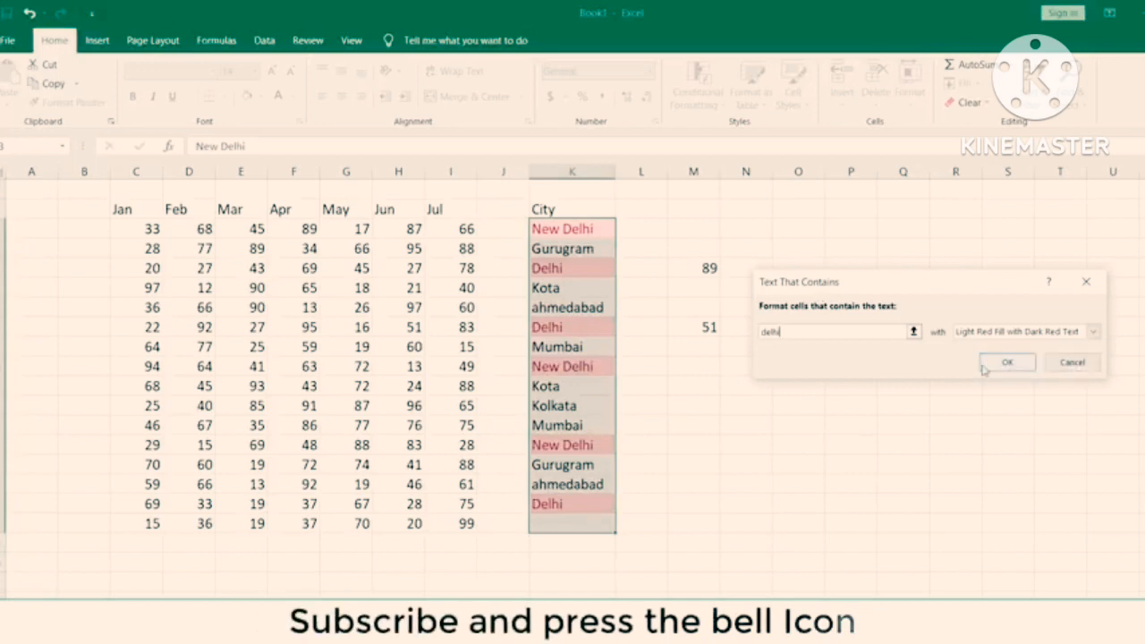
pyautogui.click(1073, 362)
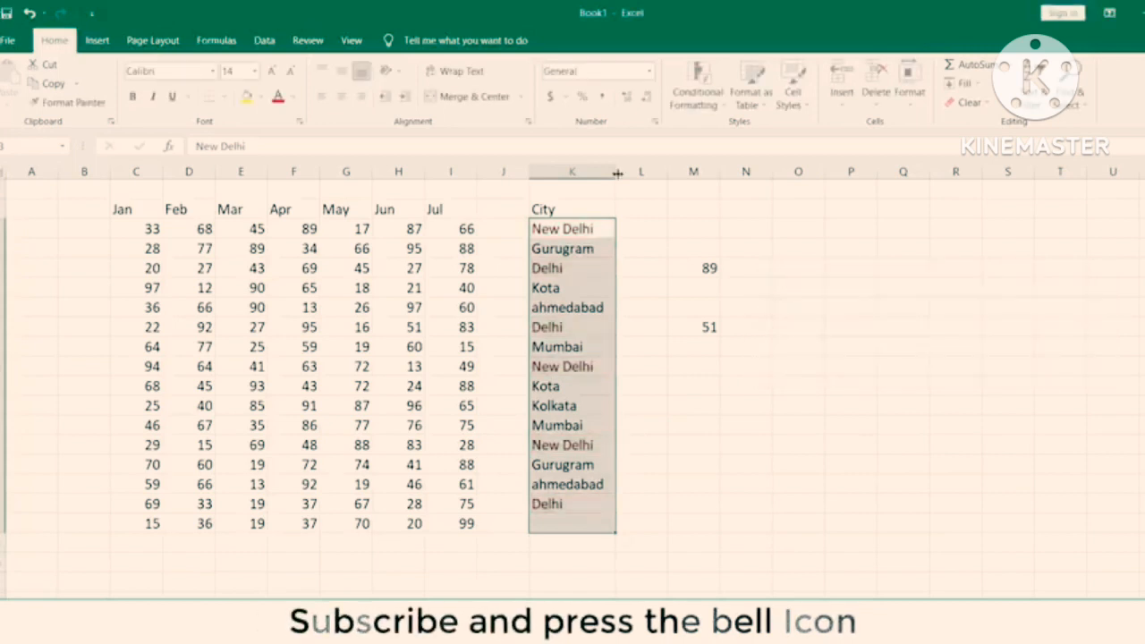
# Step: Preview an Equal To highlight rule on the city names in K3:K18 with the value delhi, and cancel it
pyautogui.click(697, 93)
pyautogui.moveTo(734, 145)
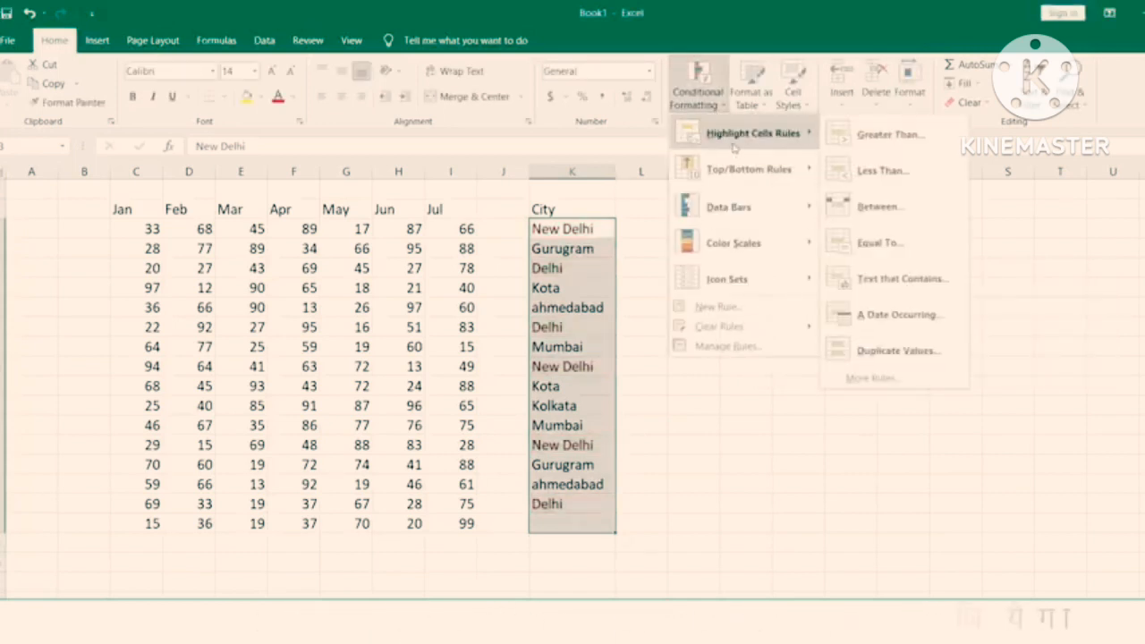
pyautogui.click(875, 259)
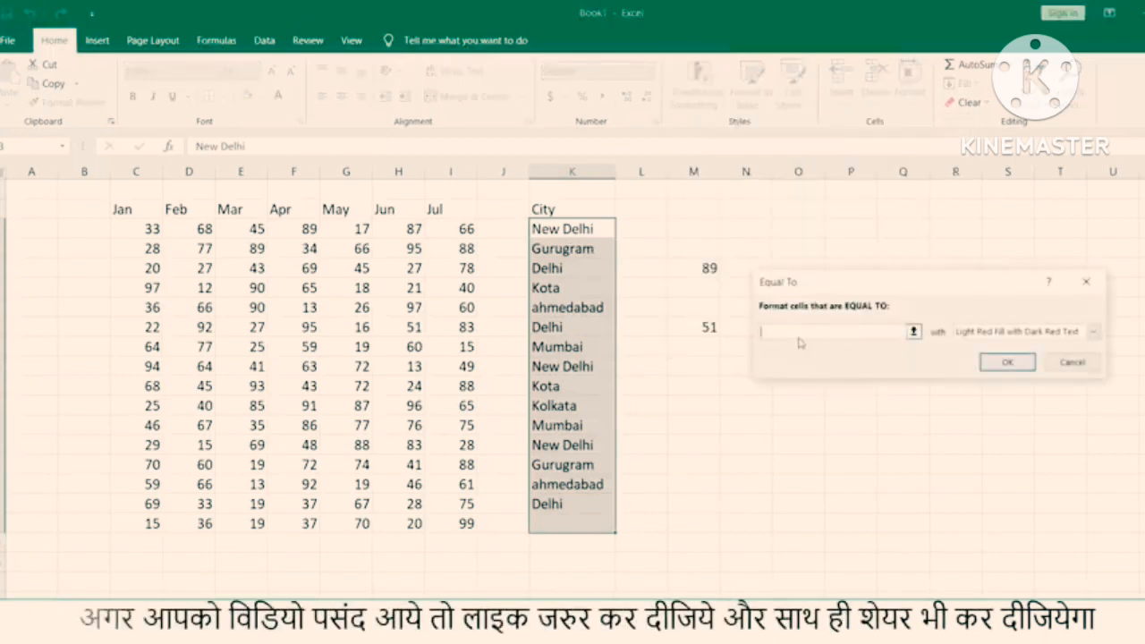
pyautogui.write('de')
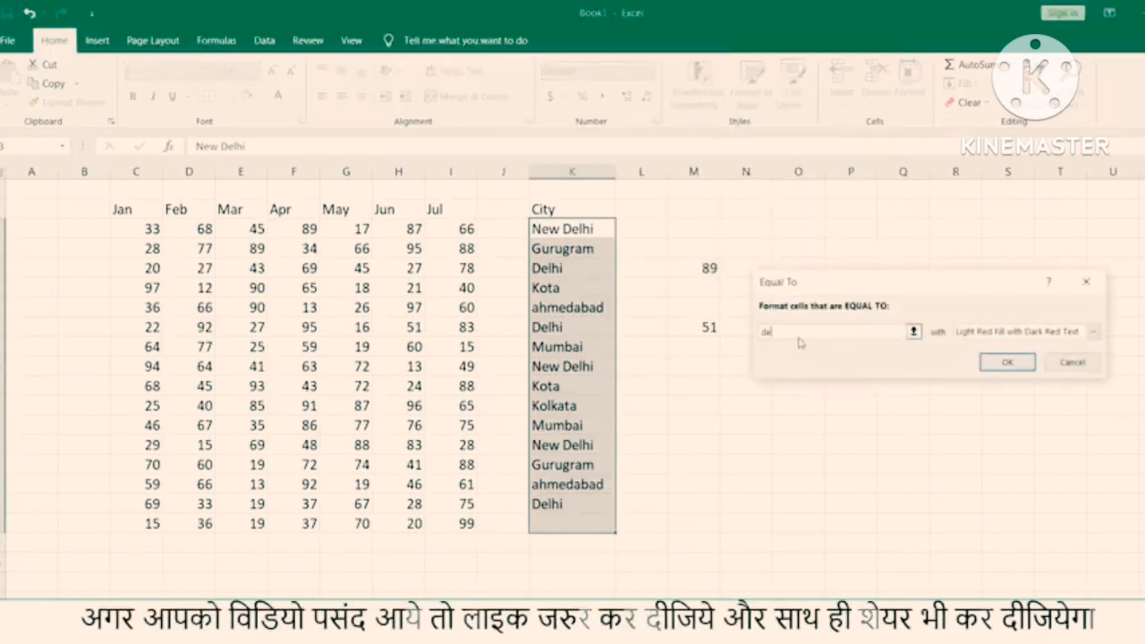
pyautogui.write('lhi')
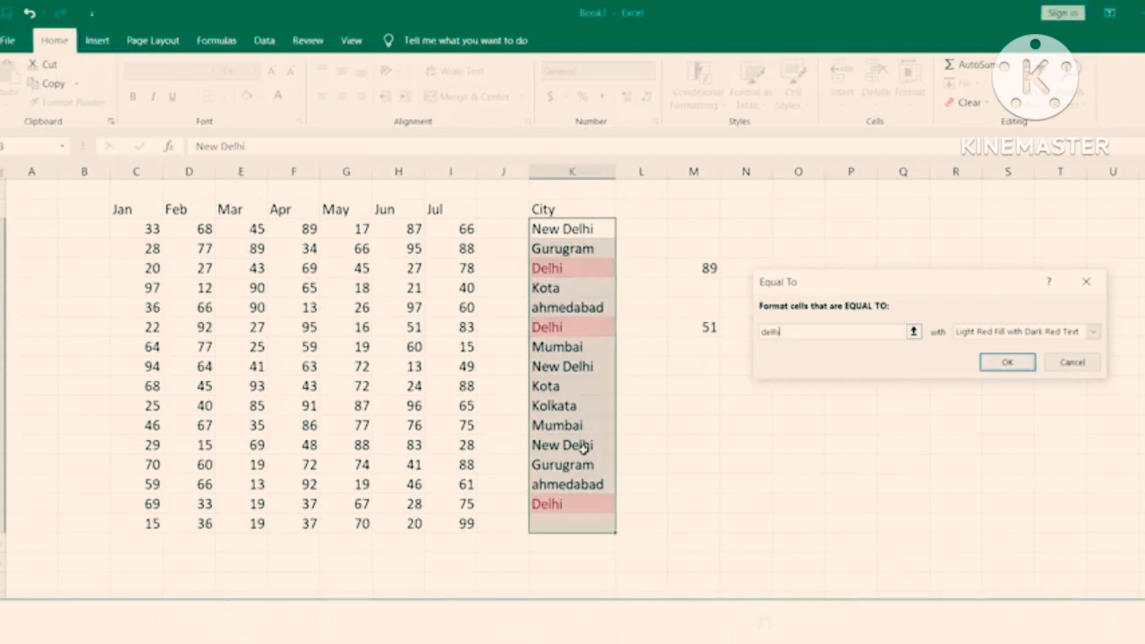
pyautogui.press('Escape')
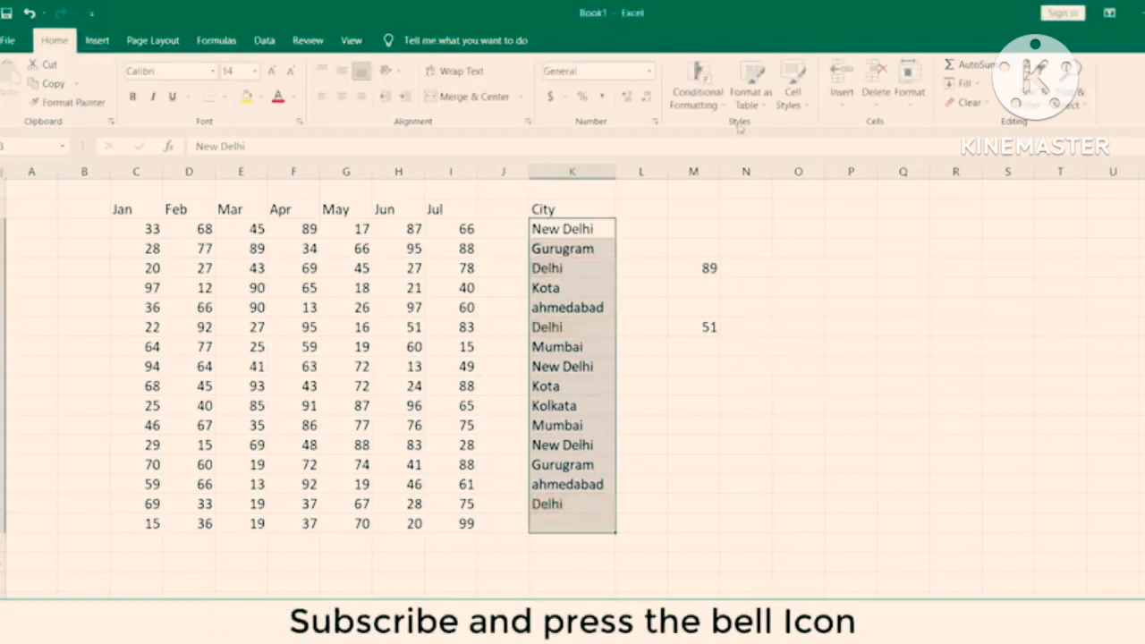
# Step: Preview the Text That Contains rule for delhi on the city names again for comparison, and cancel it
pyautogui.click(697, 90)
pyautogui.moveTo(752, 133)
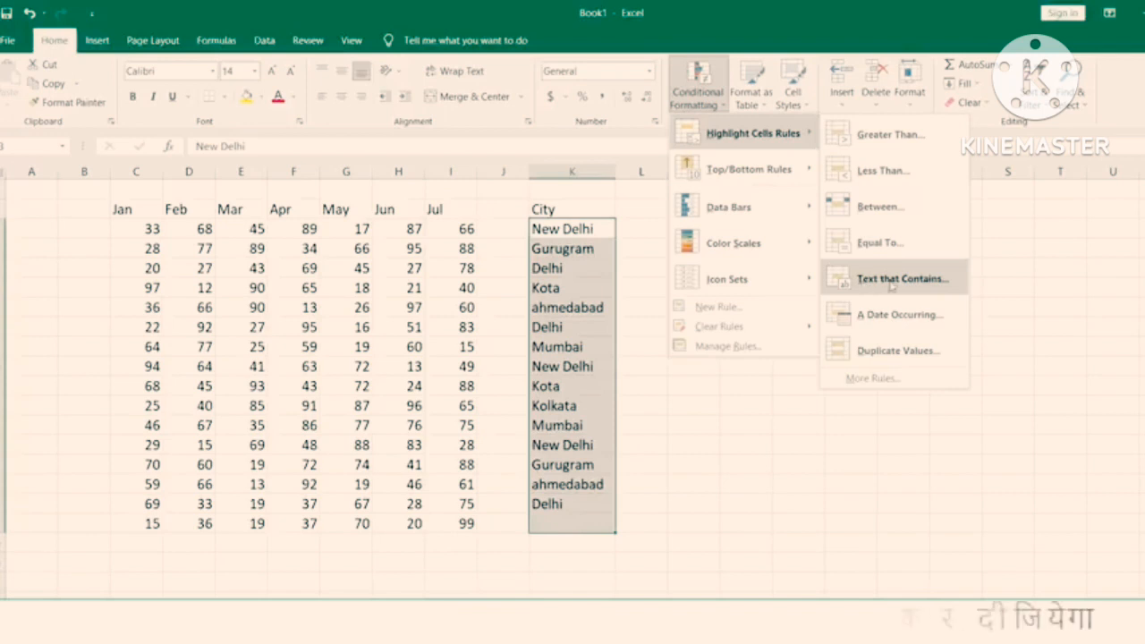
pyautogui.click(904, 279)
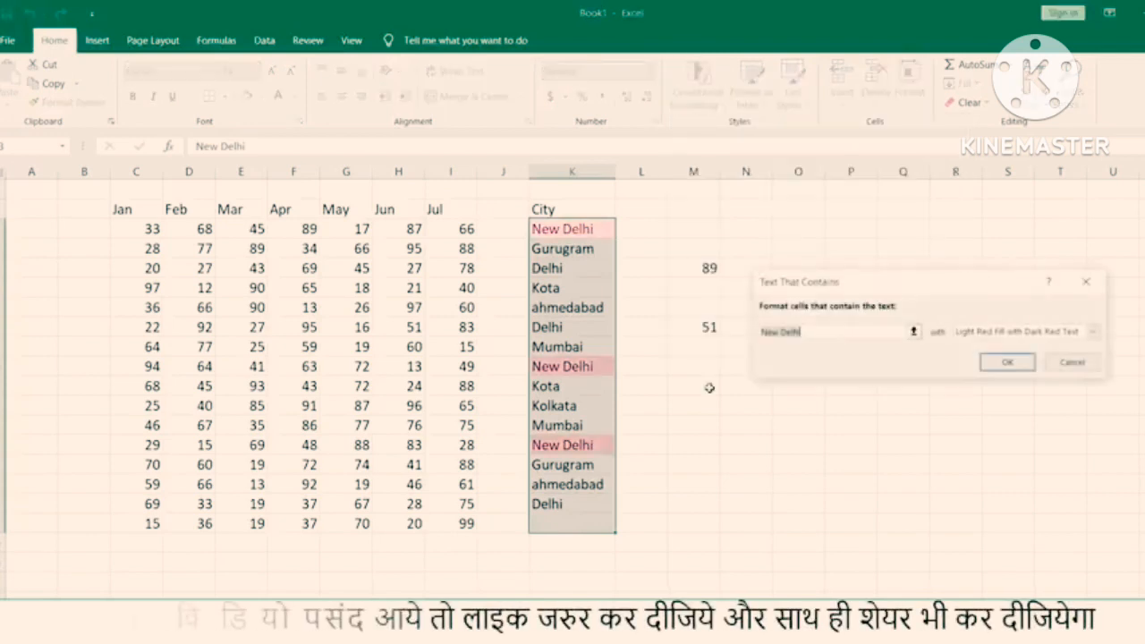
pyautogui.write('de')
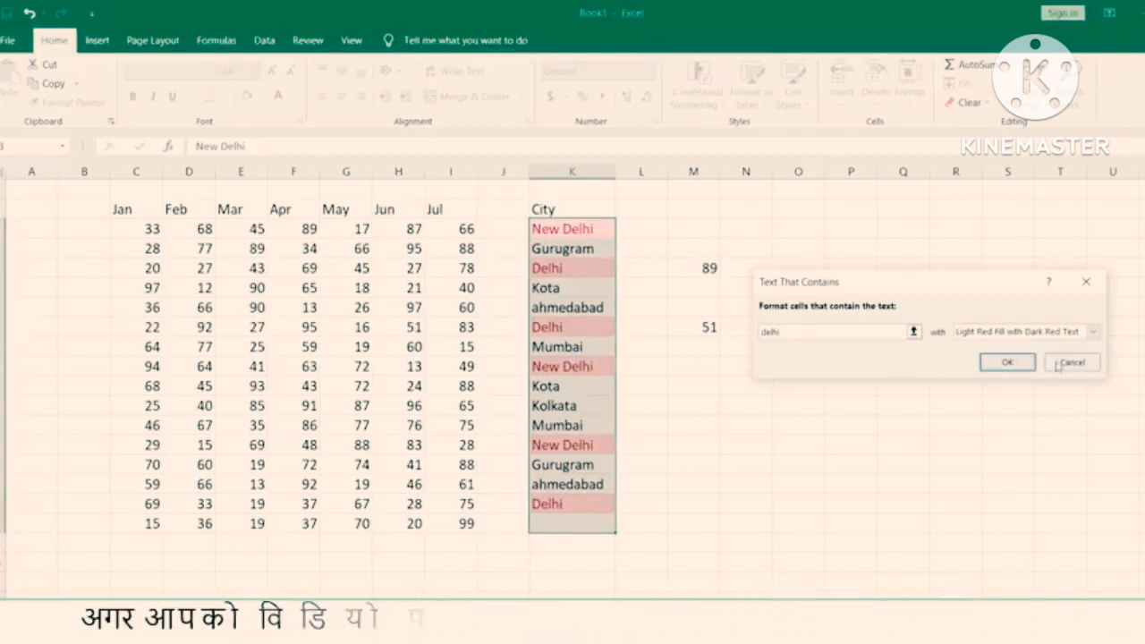
pyautogui.press('Escape')
pyautogui.click(698, 103)
pyautogui.moveTo(748, 136)
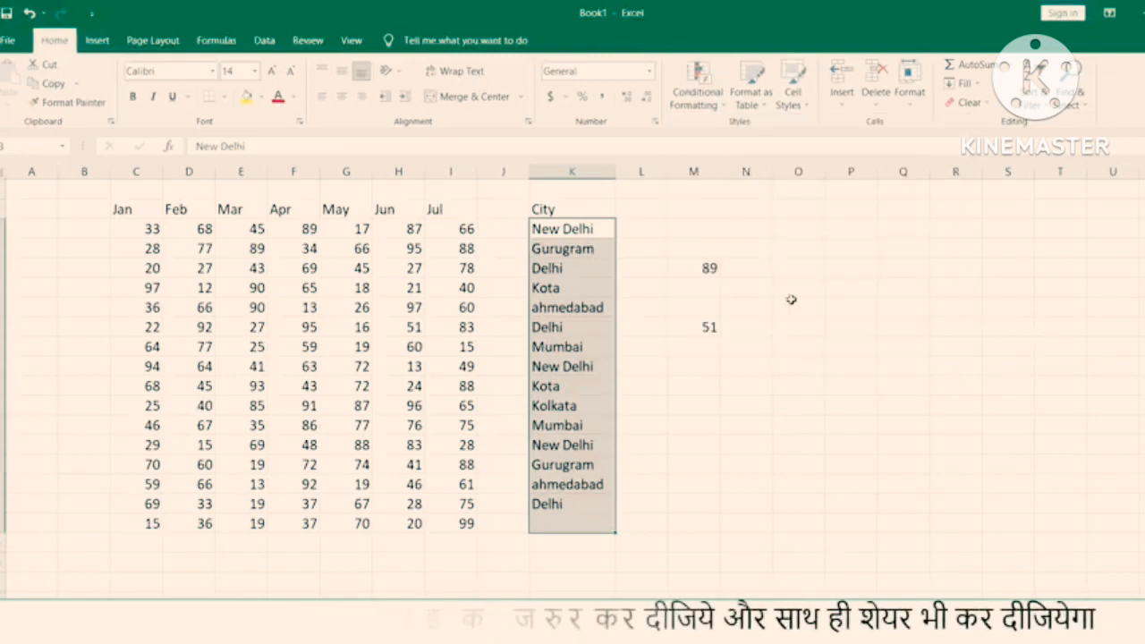
# Step: Delete the leftover numbers in M4:M10 and widen columns K and L
pyautogui.moveTo(689, 247); pyautogui.dragTo(721, 361)
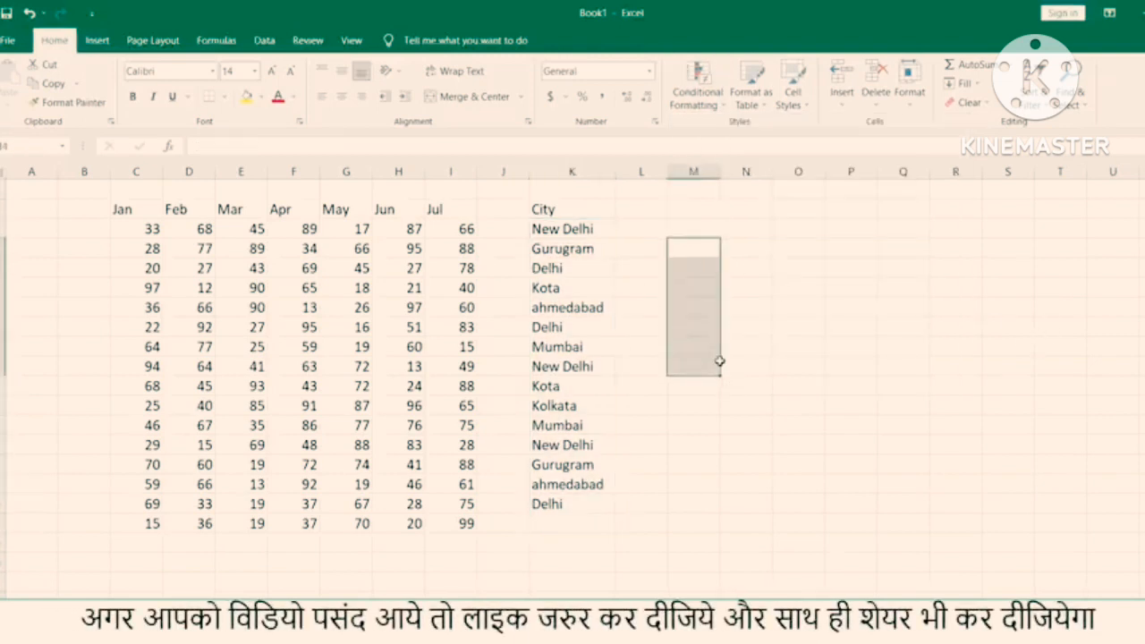
pyautogui.moveTo(673, 172); pyautogui.dragTo(699, 170)
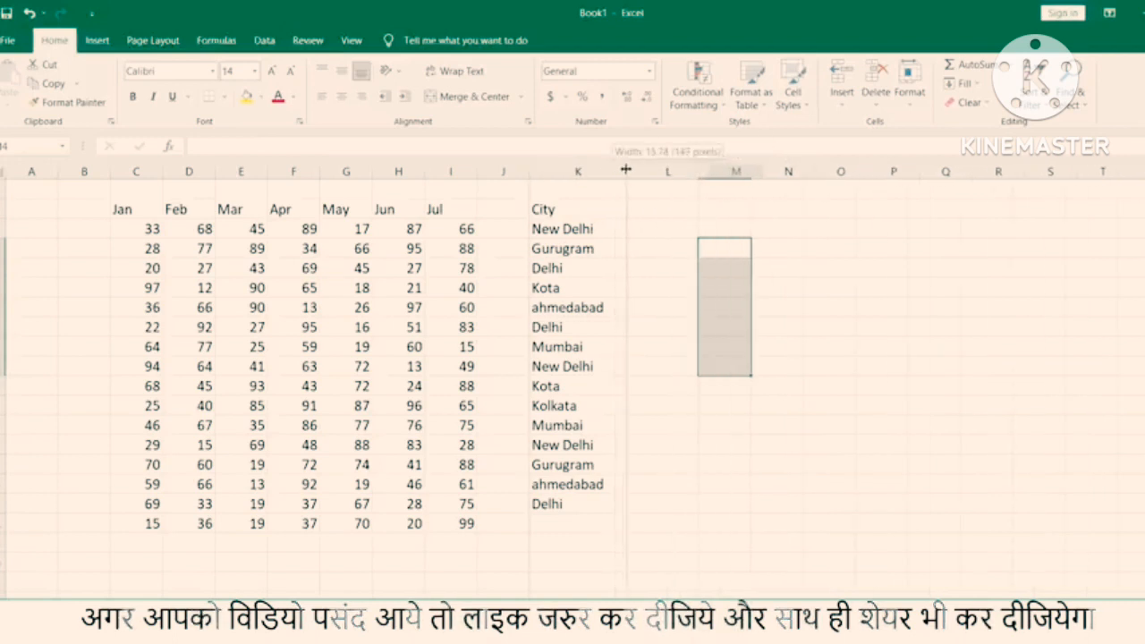
pyautogui.click(670, 366)
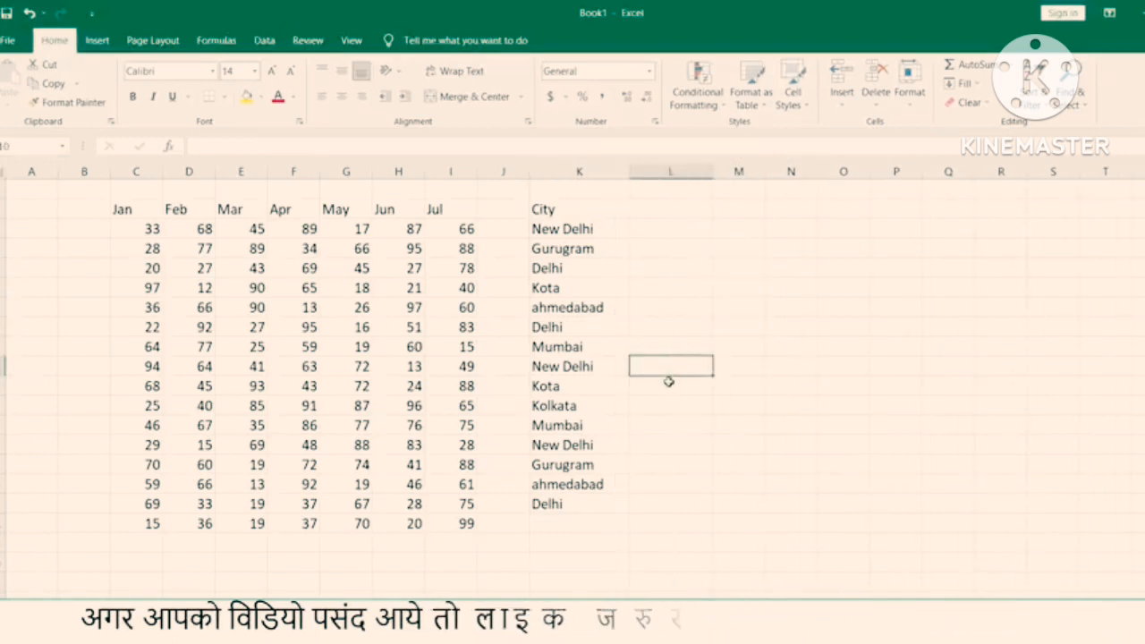
# Step: Enter the date 08-05-2021 in L11 and fill the daily series upward to L3
pyautogui.click(669, 385)
pyautogui.write('08-05-2021')
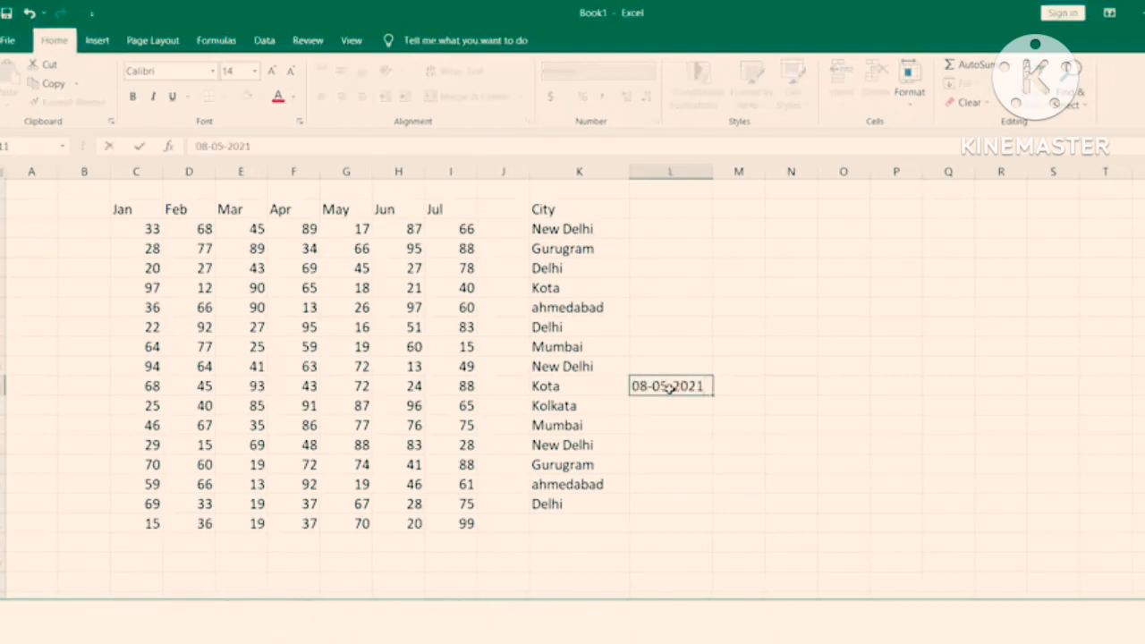
pyautogui.click(670, 455)
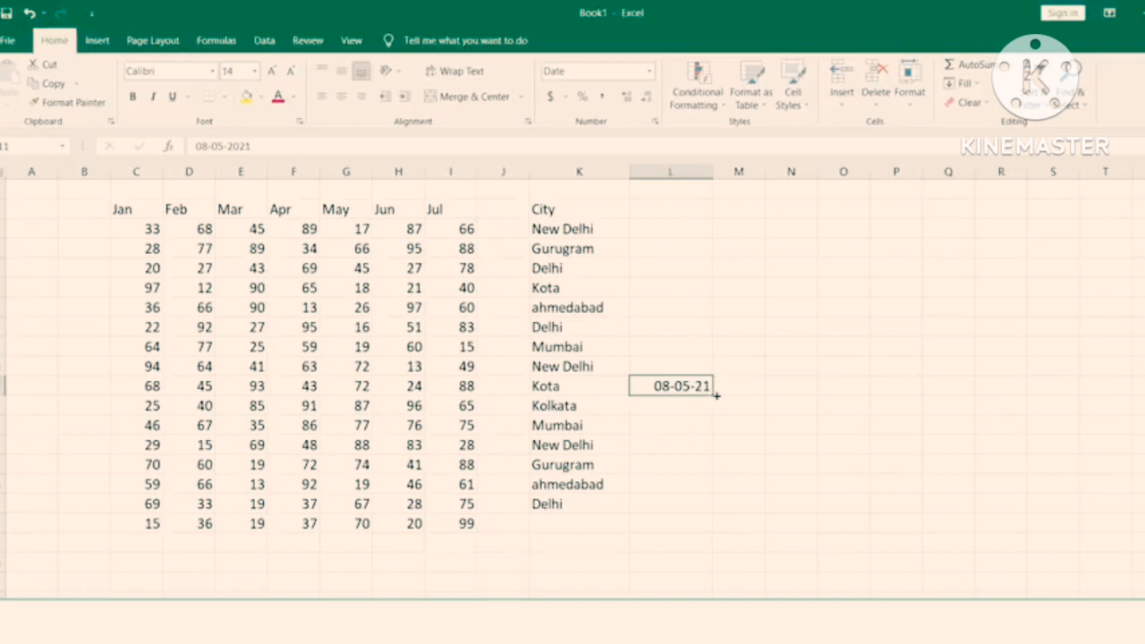
pyautogui.moveTo(685, 225); pyautogui.dragTo(685, 228)
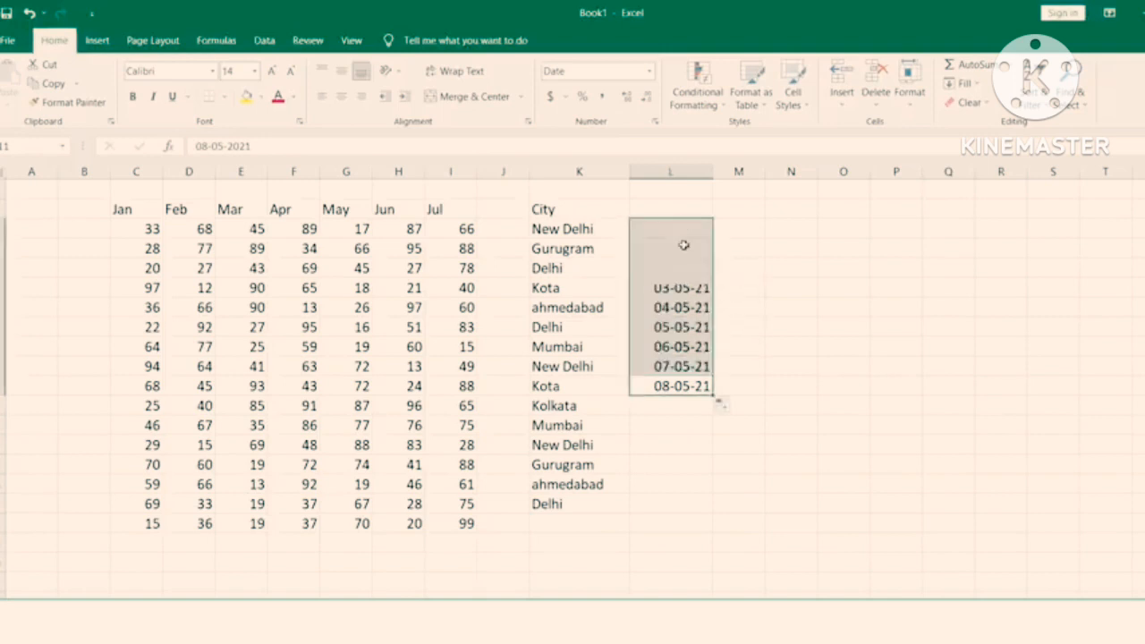
# Step: Extend the daily date series from L11 down to L19
pyautogui.click(683, 386)
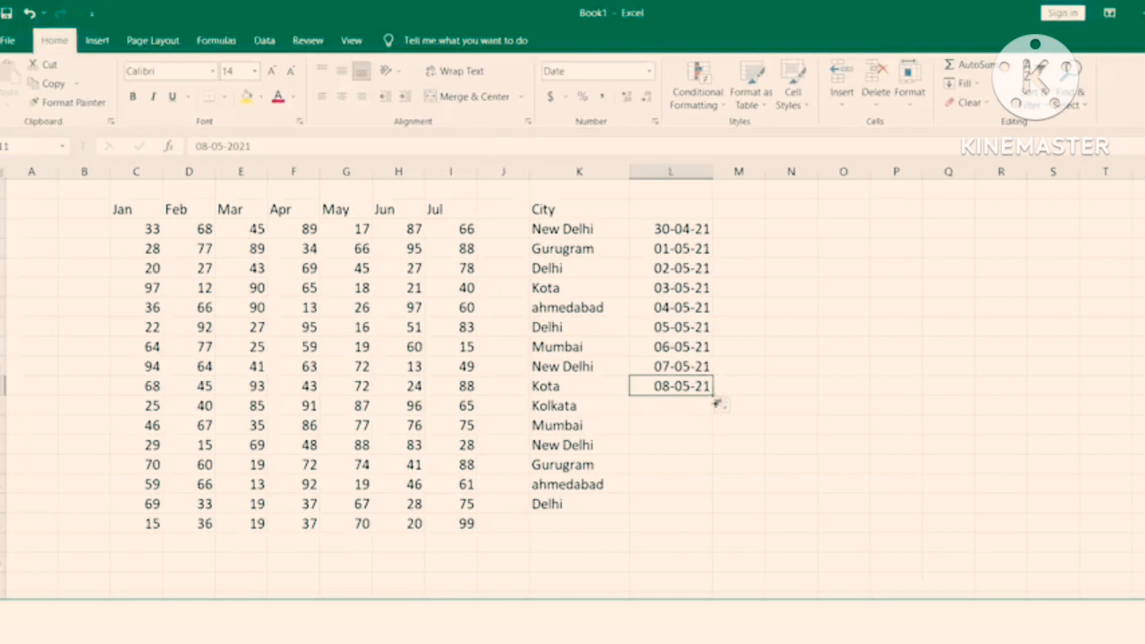
pyautogui.moveTo(709, 543); pyautogui.dragTo(709, 544)
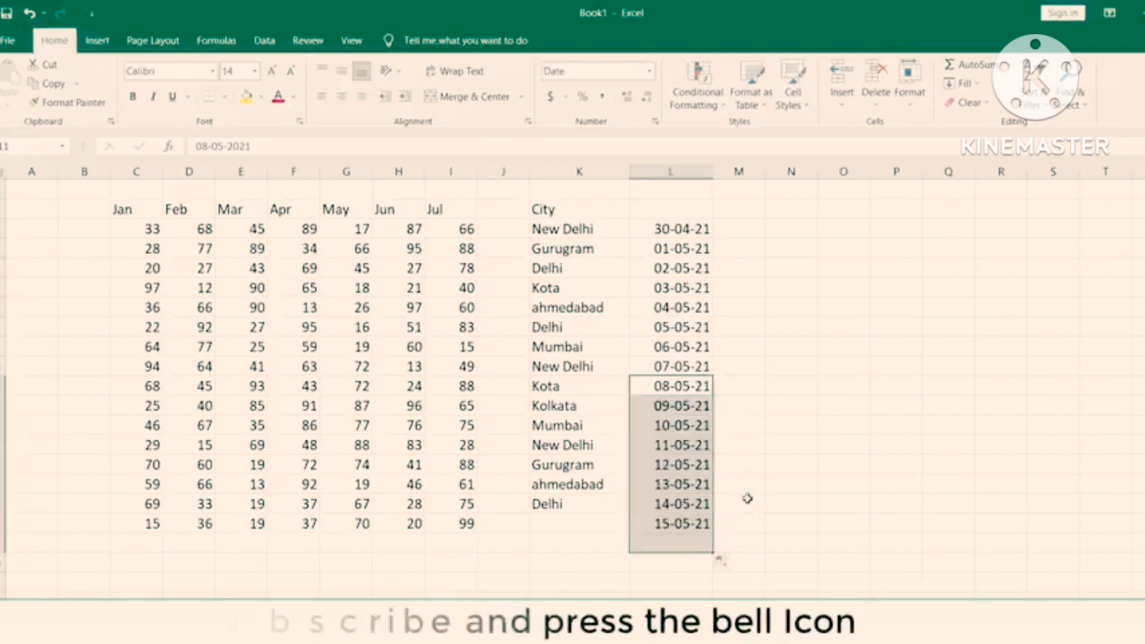
pyautogui.click(706, 542)
pyautogui.click(791, 484)
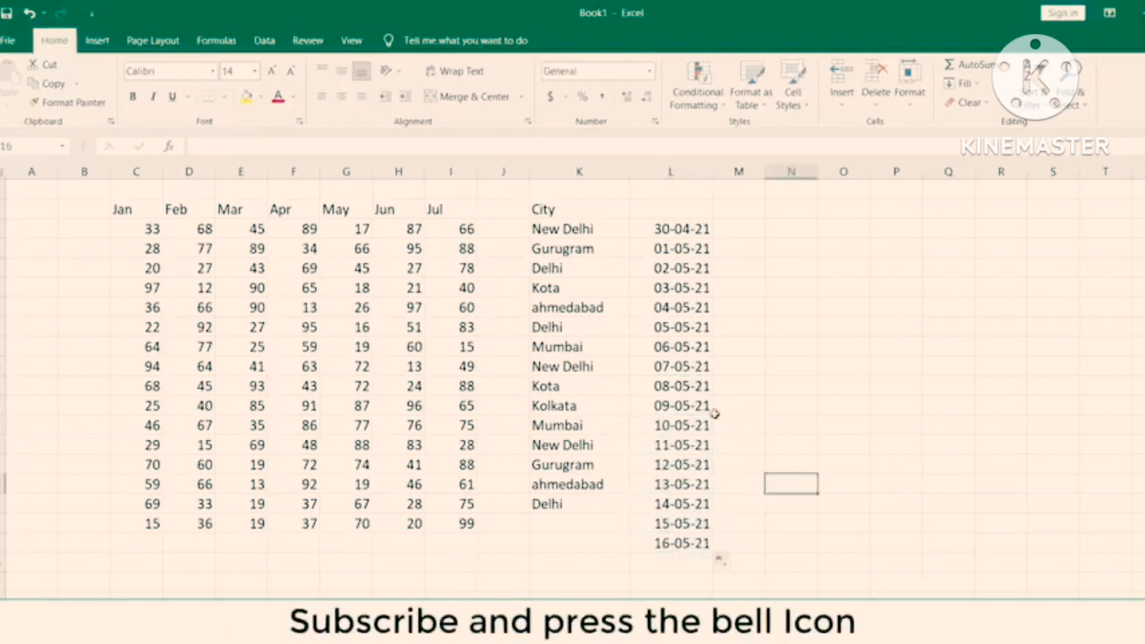
# Step: Enter the heading Date in L2 above the date column
pyautogui.click(656, 230)
pyautogui.click(662, 205)
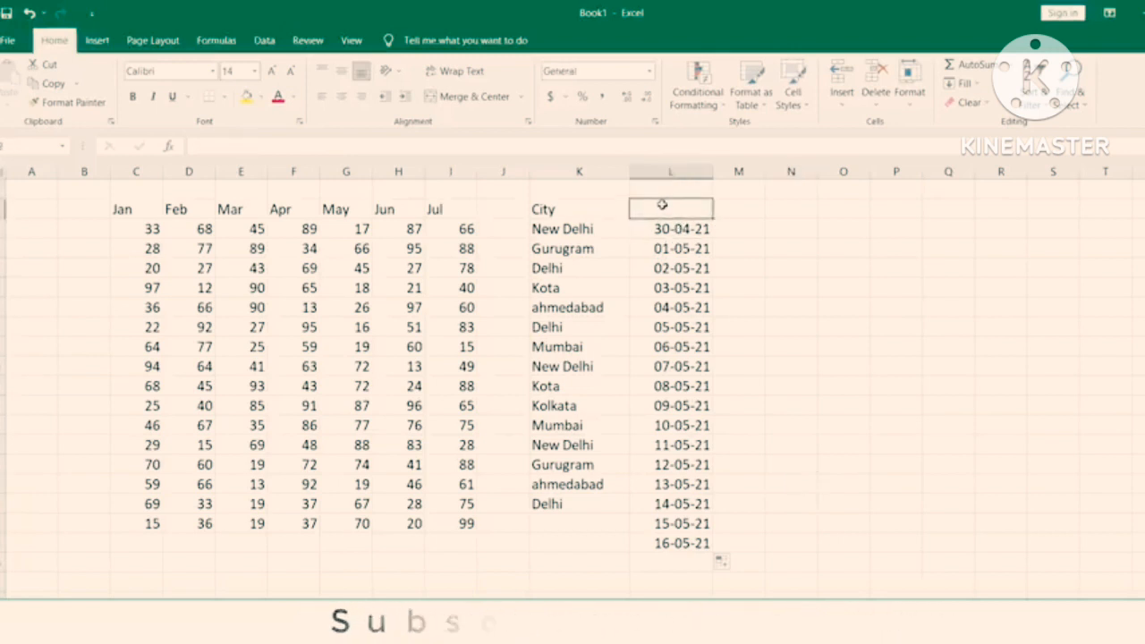
pyautogui.write('DAte')
pyautogui.click(677, 324)
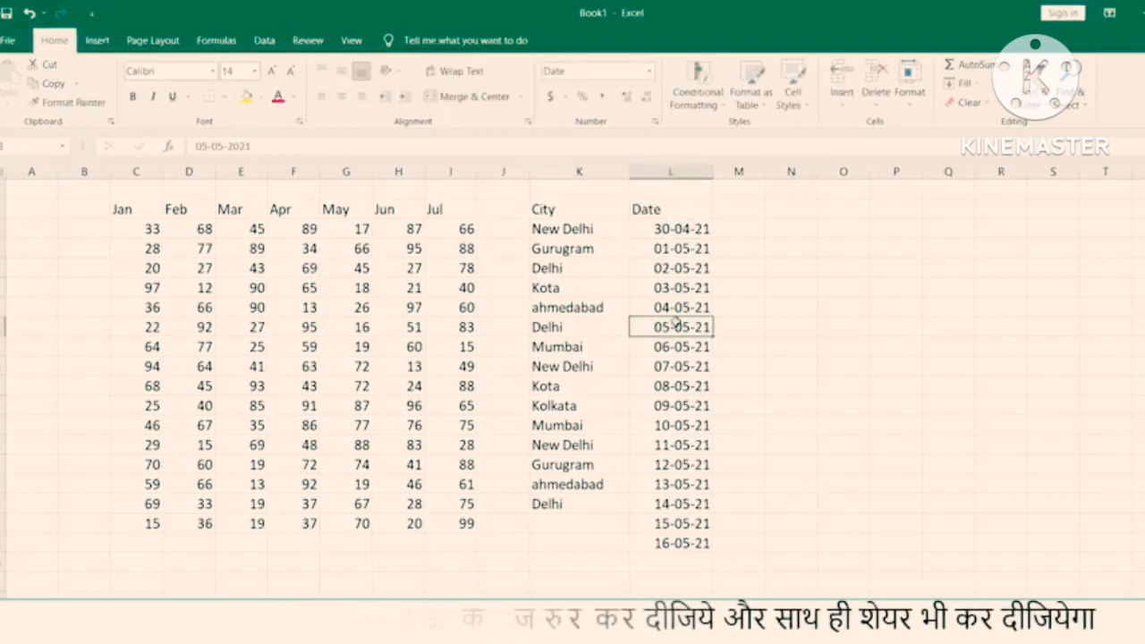
# Step: Start a date-occurring highlight rule on the dates in L3:L19, previewing Yesterday with Light Red Fill with Dark Red Text
pyautogui.moveTo(680, 230); pyautogui.dragTo(700, 534)
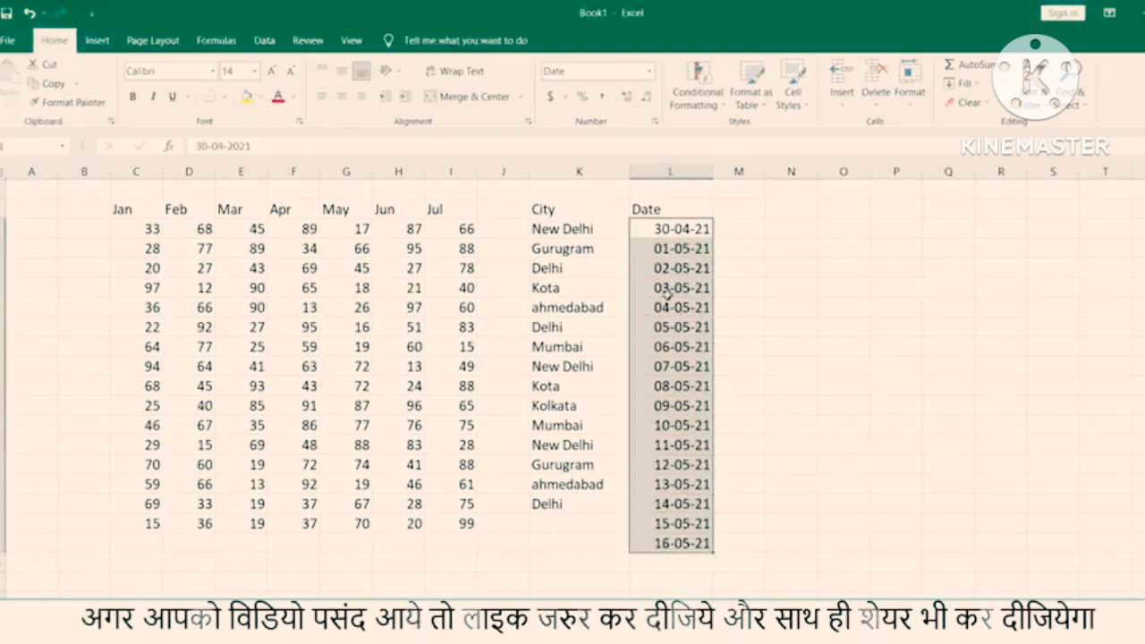
pyautogui.click(701, 100)
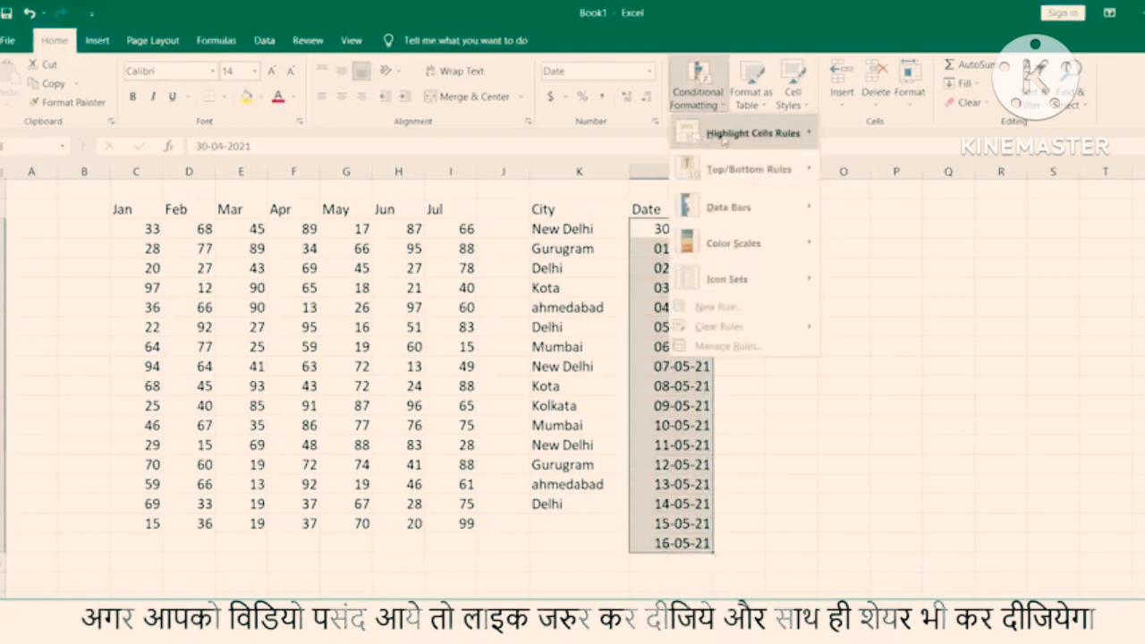
pyautogui.moveTo(751, 133)
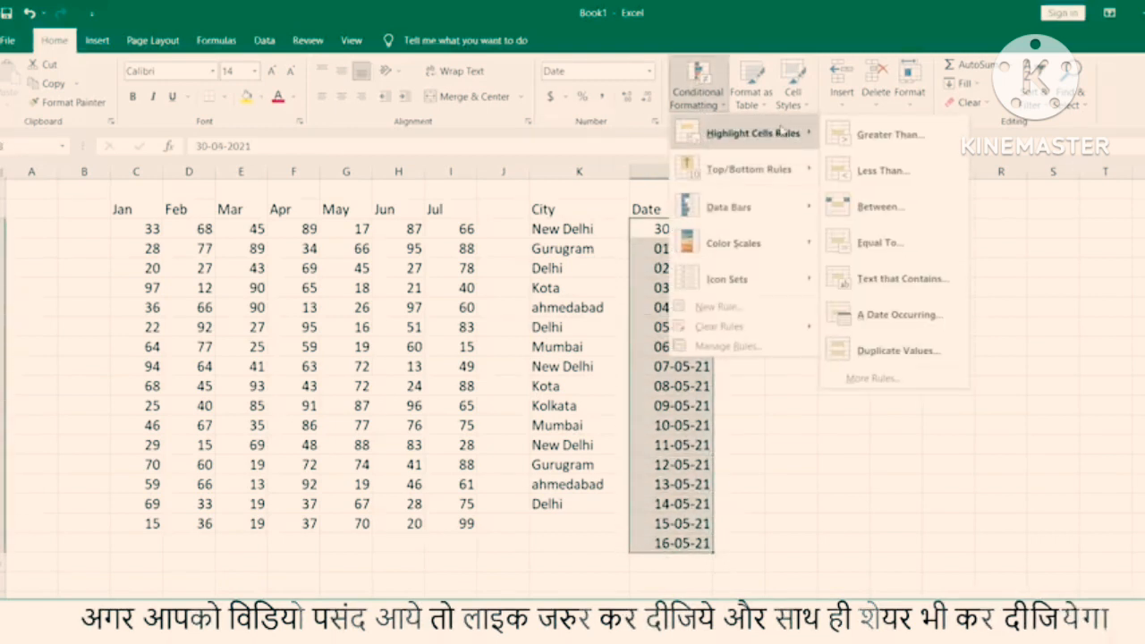
pyautogui.click(861, 315)
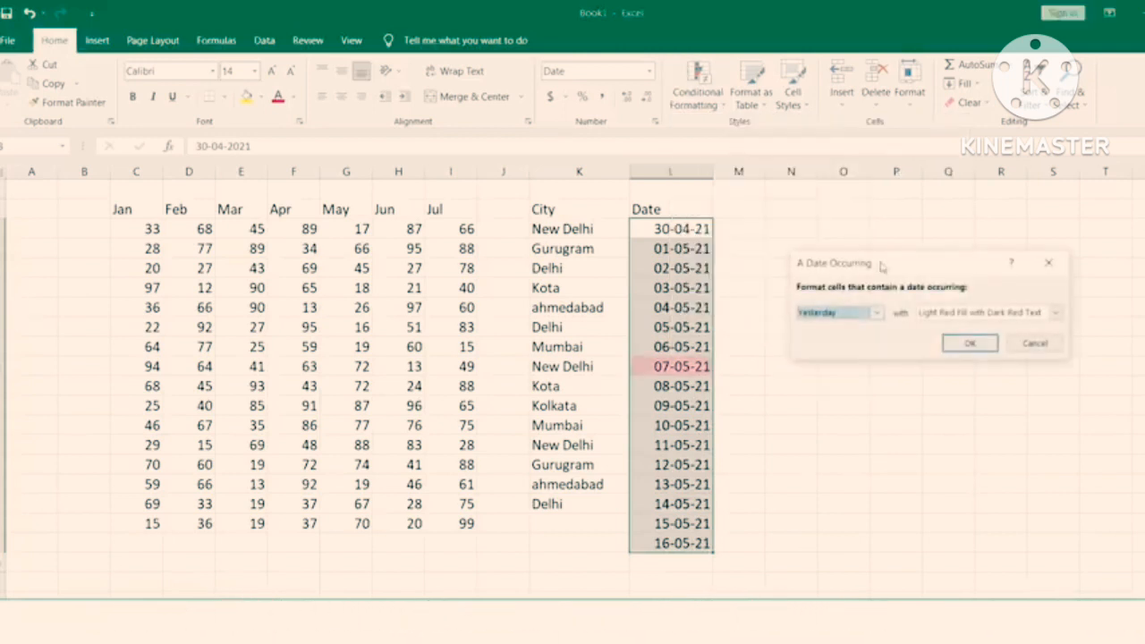
pyautogui.moveTo(884, 267)
pyautogui.mouseDown()
pyautogui.moveTo(886, 213)
pyautogui.moveTo(872, 280)
pyautogui.mouseUp()
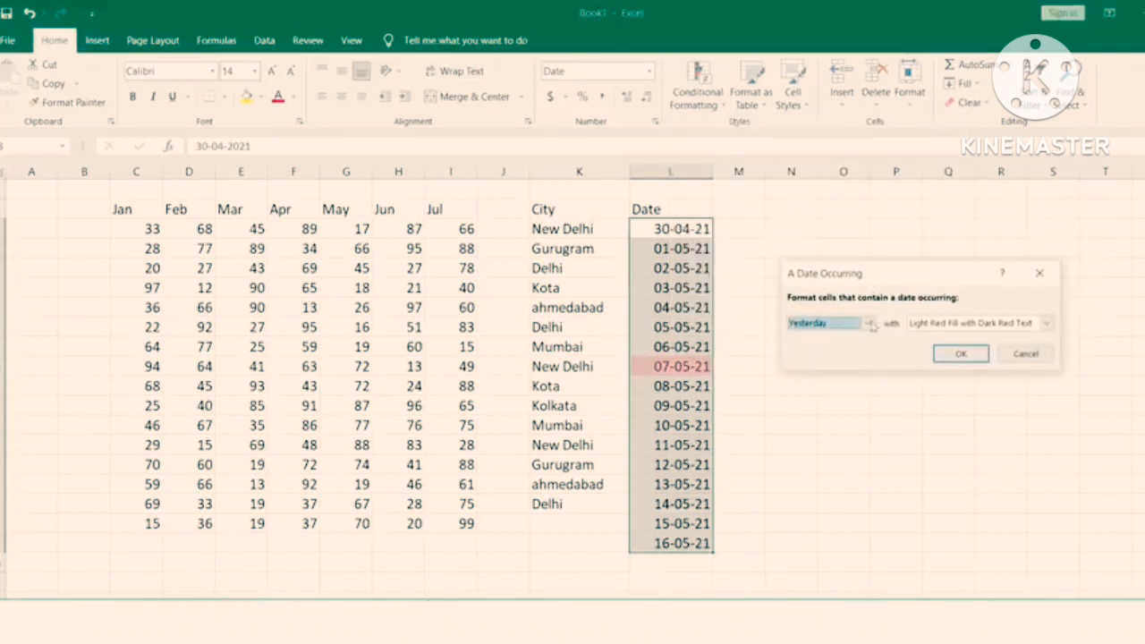
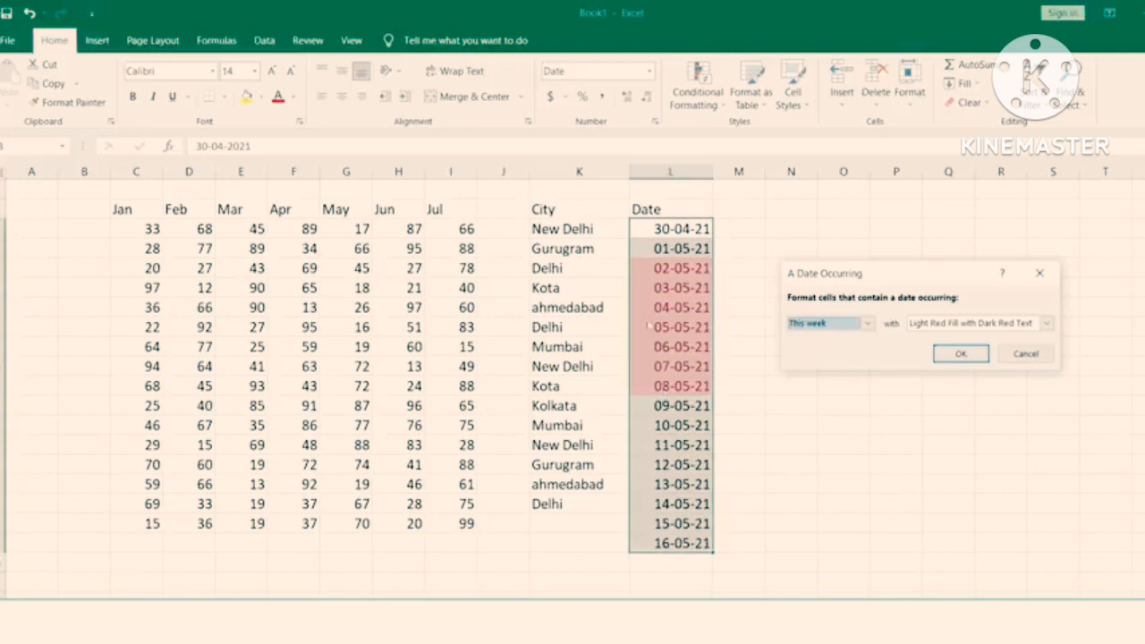
# Step: Preview the date rule for Next week and Last month on the Date column
pyautogui.click(867, 323)
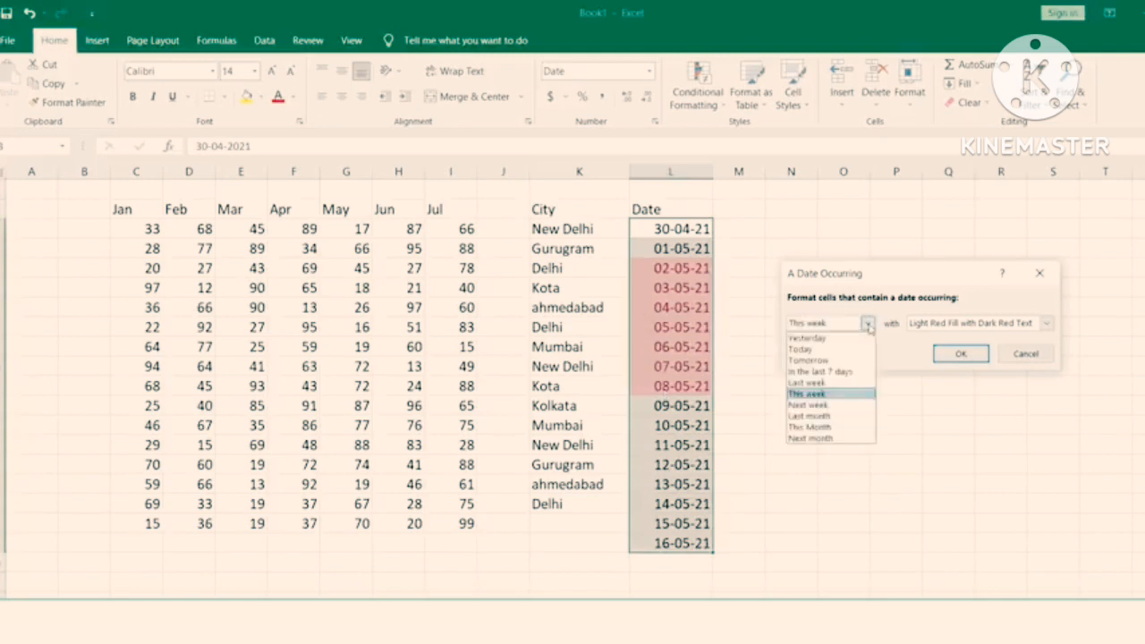
pyautogui.click(810, 404)
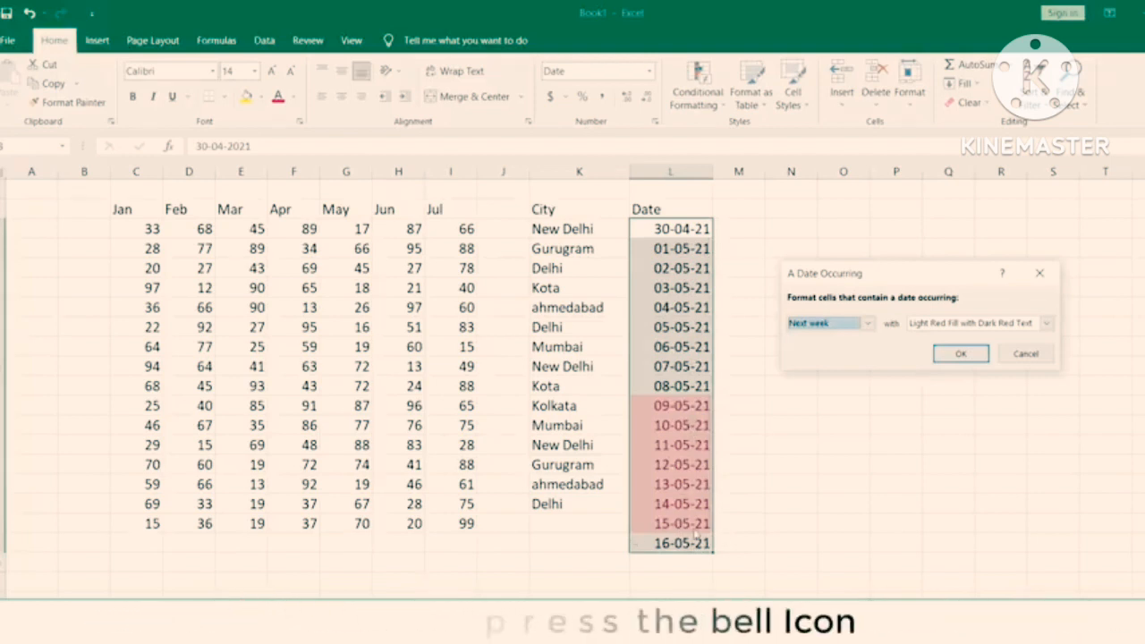
pyautogui.click(855, 324)
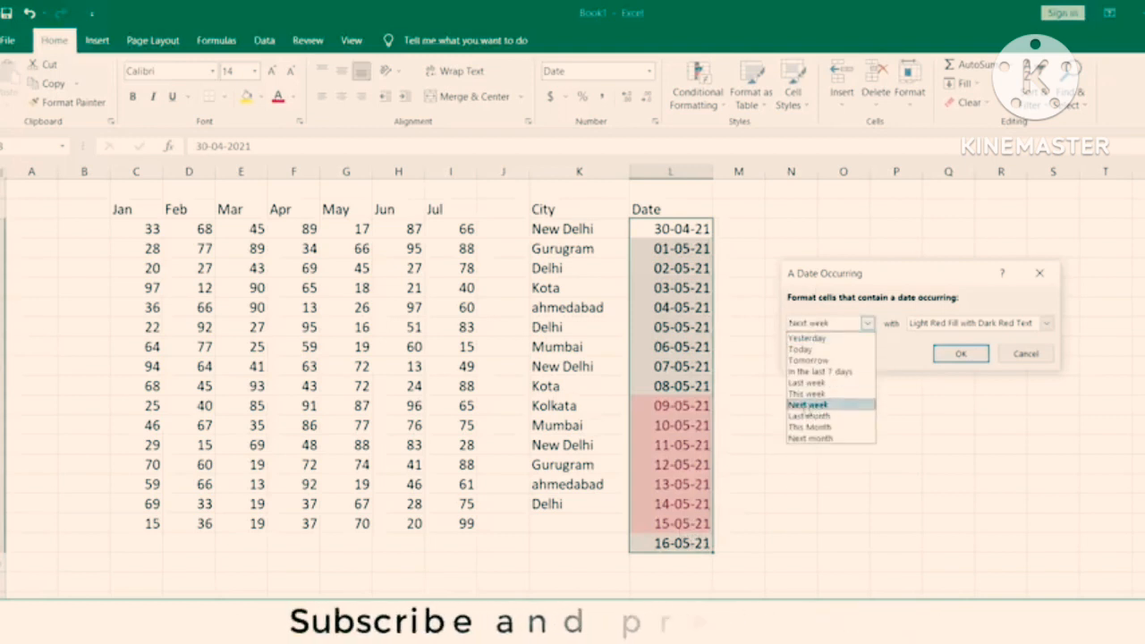
pyautogui.click(810, 416)
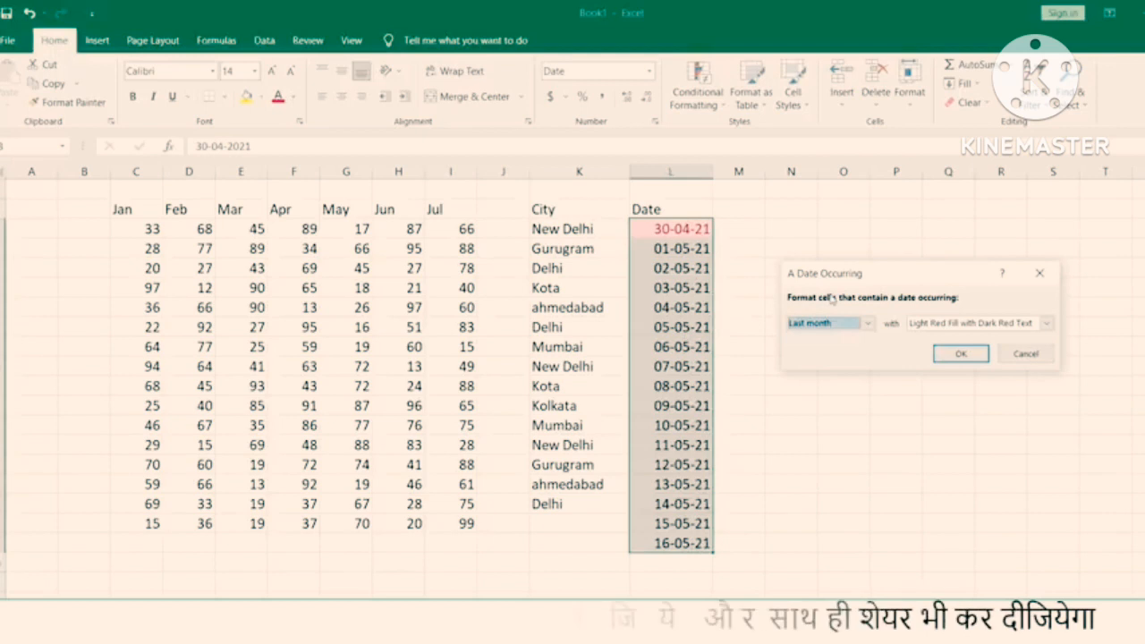
pyautogui.click(855, 323)
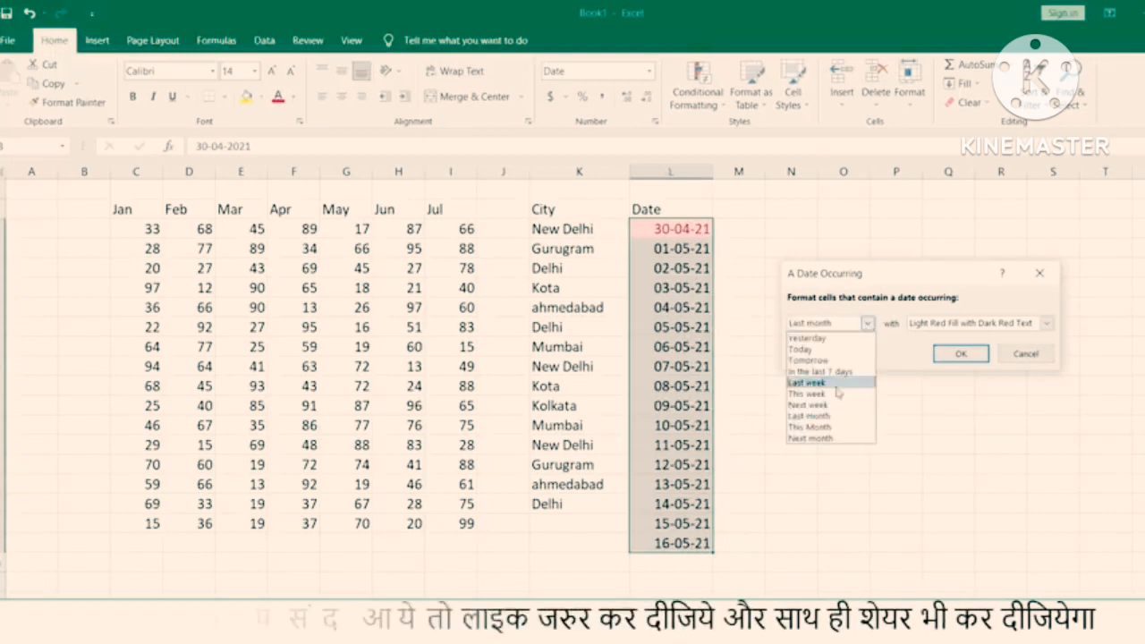
pyautogui.click(796, 416)
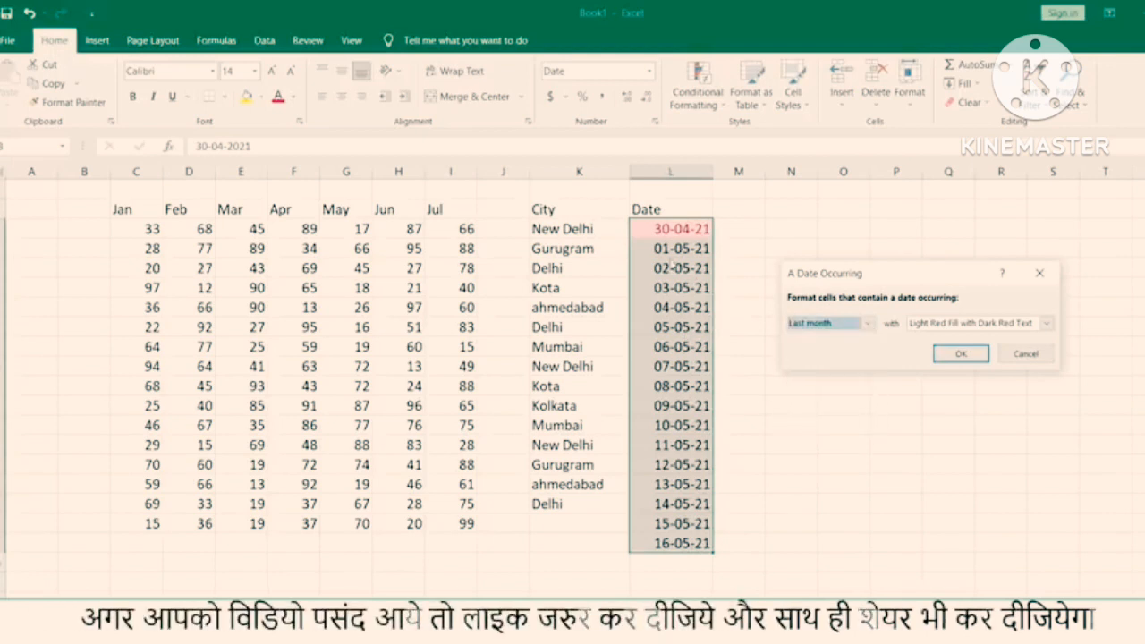
# Step: Preview the date rule for This Month, and cancel it without applying any formatting
pyautogui.click(868, 323)
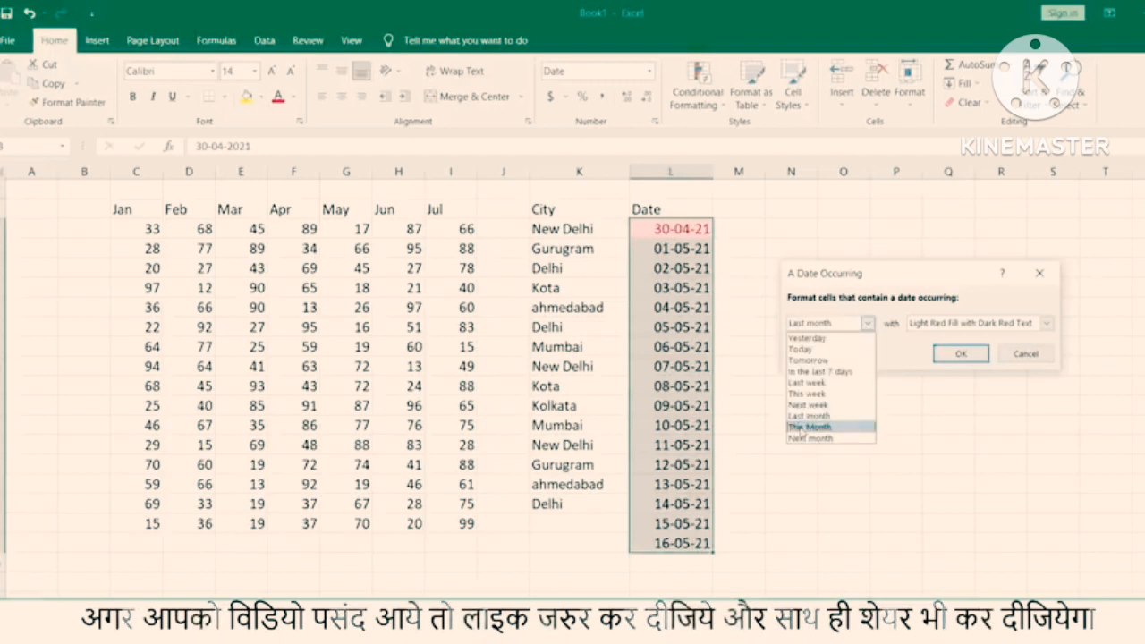
pyautogui.click(809, 427)
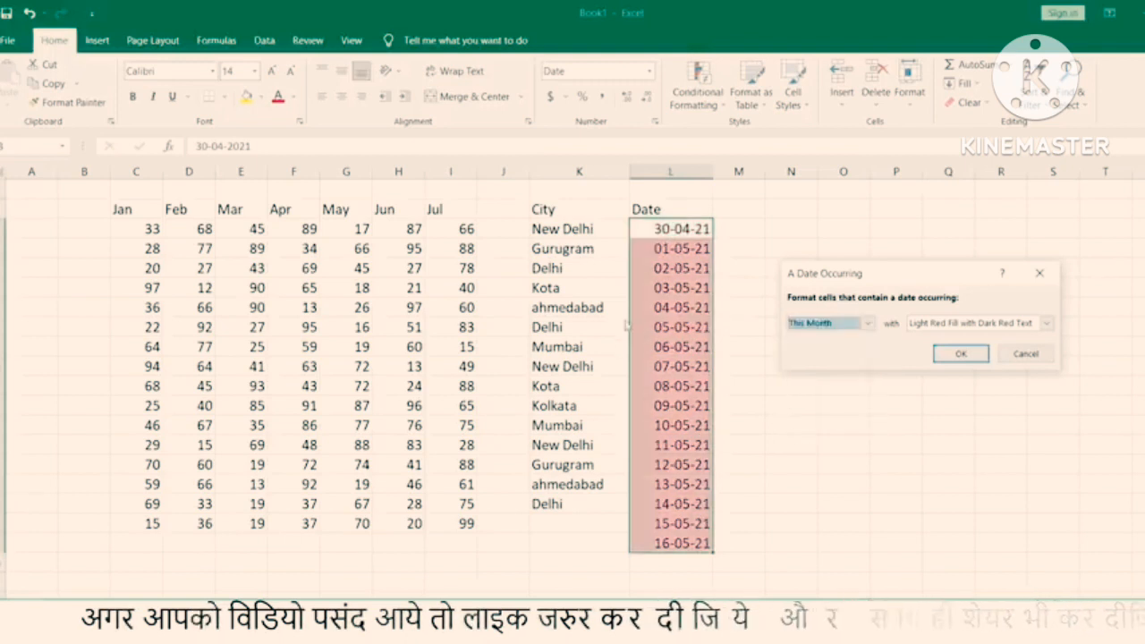
pyautogui.click(867, 323)
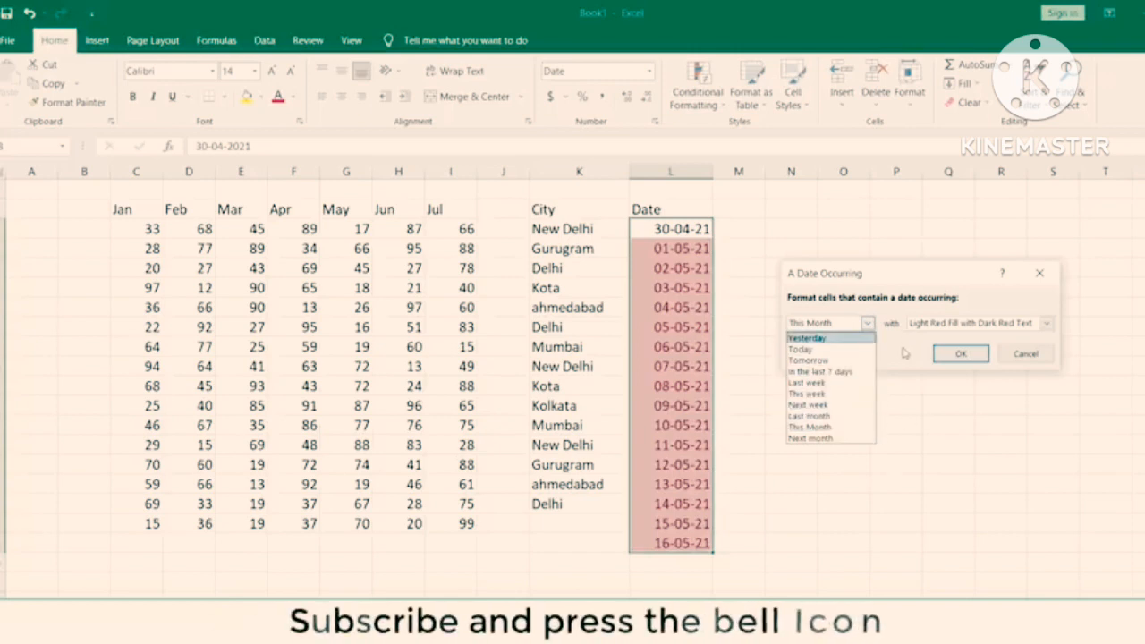
pyautogui.click(1022, 354)
pyautogui.click(1025, 353)
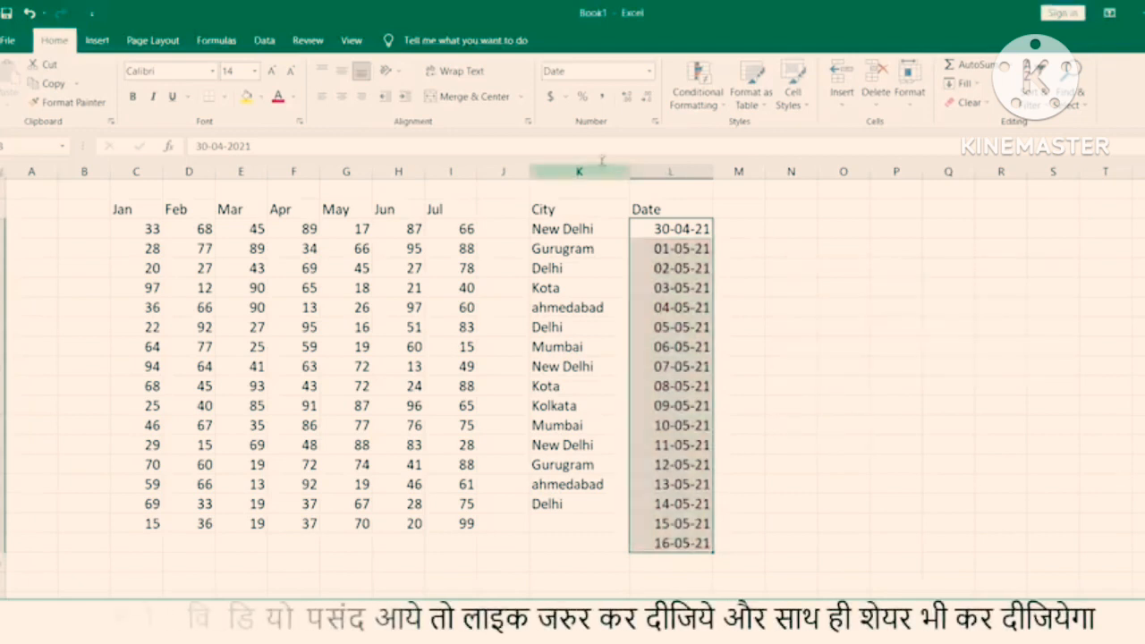
pyautogui.click(695, 99)
pyautogui.moveTo(743, 133)
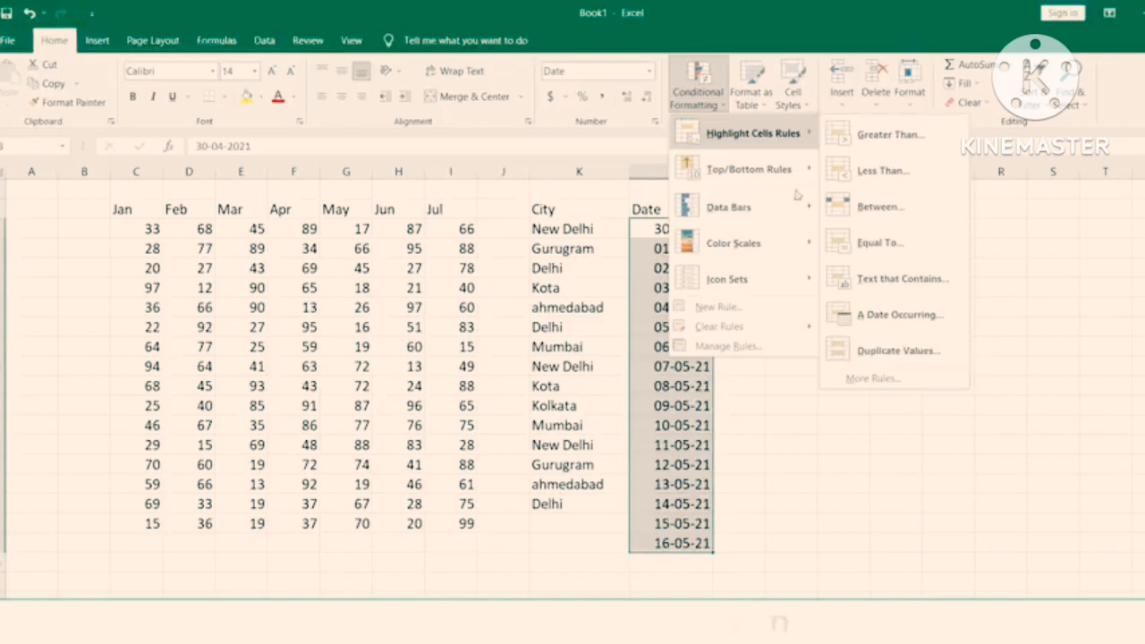
pyautogui.click(484, 319)
pyautogui.click(408, 305)
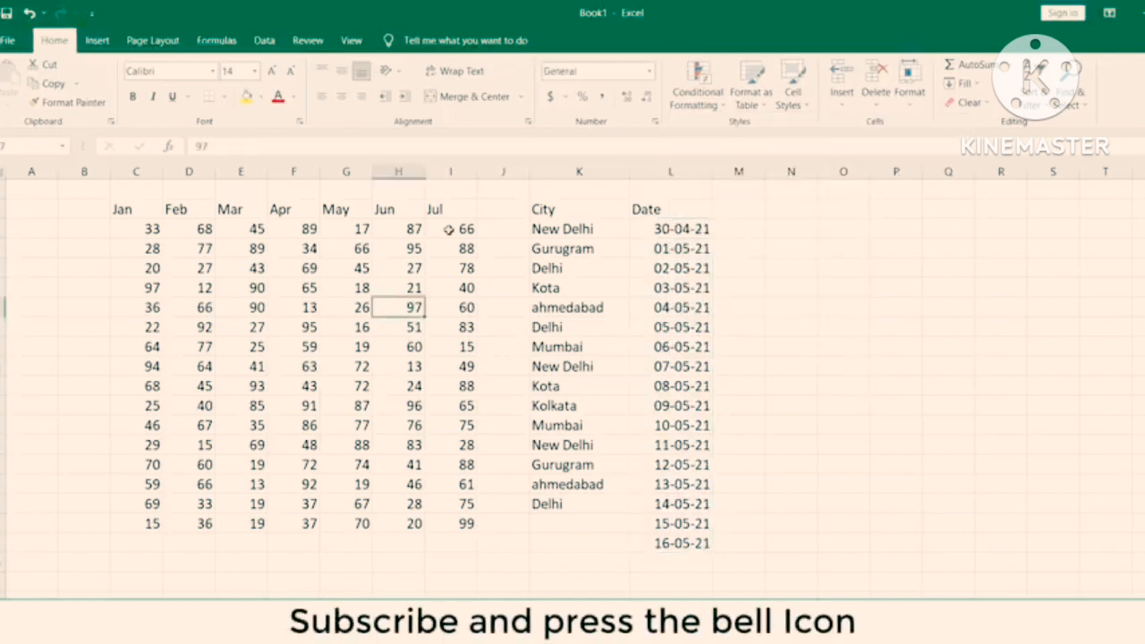
# Step: Preview a duplicate-values highlight rule on the Jul numbers in I3:I18, and cancel it
pyautogui.moveTo(450, 224); pyautogui.dragTo(459, 530)
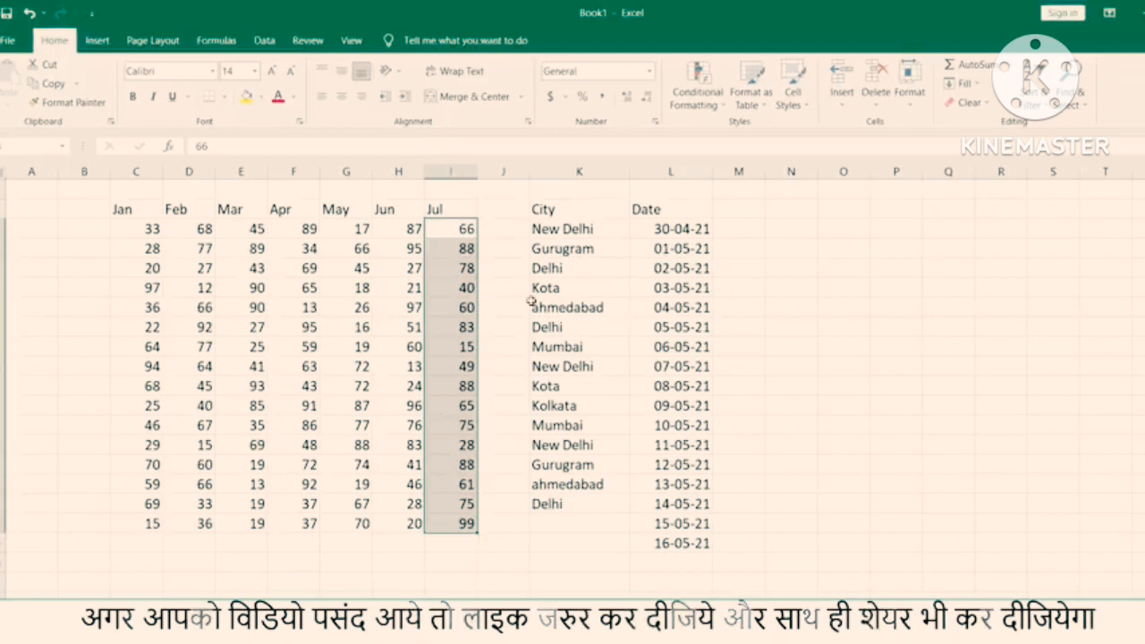
pyautogui.moveTo(463, 235); pyautogui.dragTo(474, 526)
pyautogui.click(707, 89)
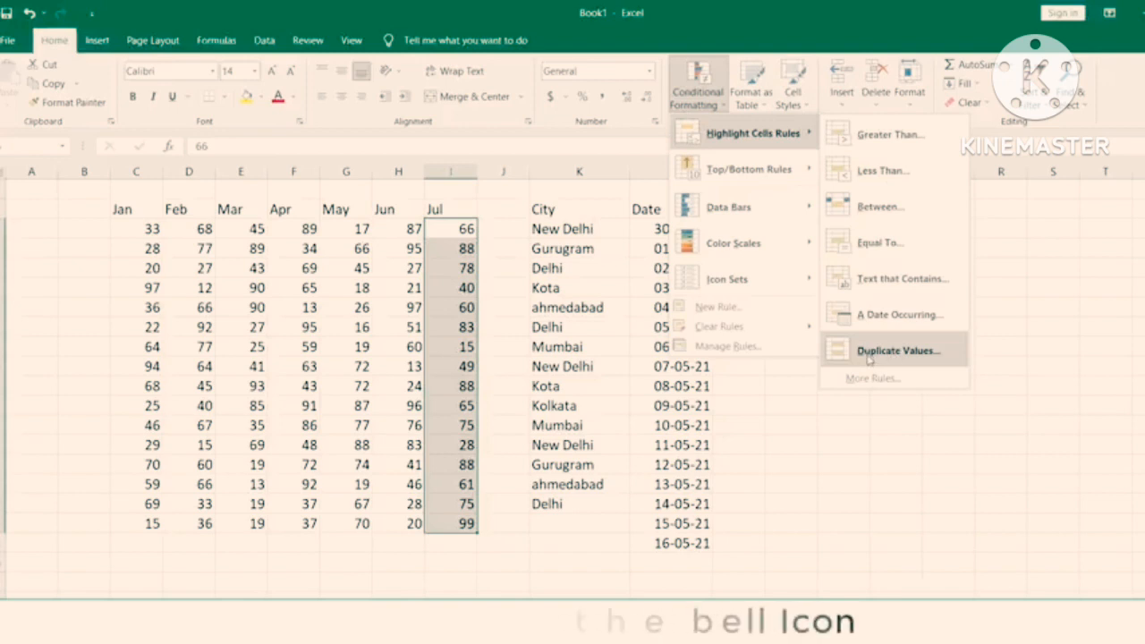
pyautogui.click(895, 351)
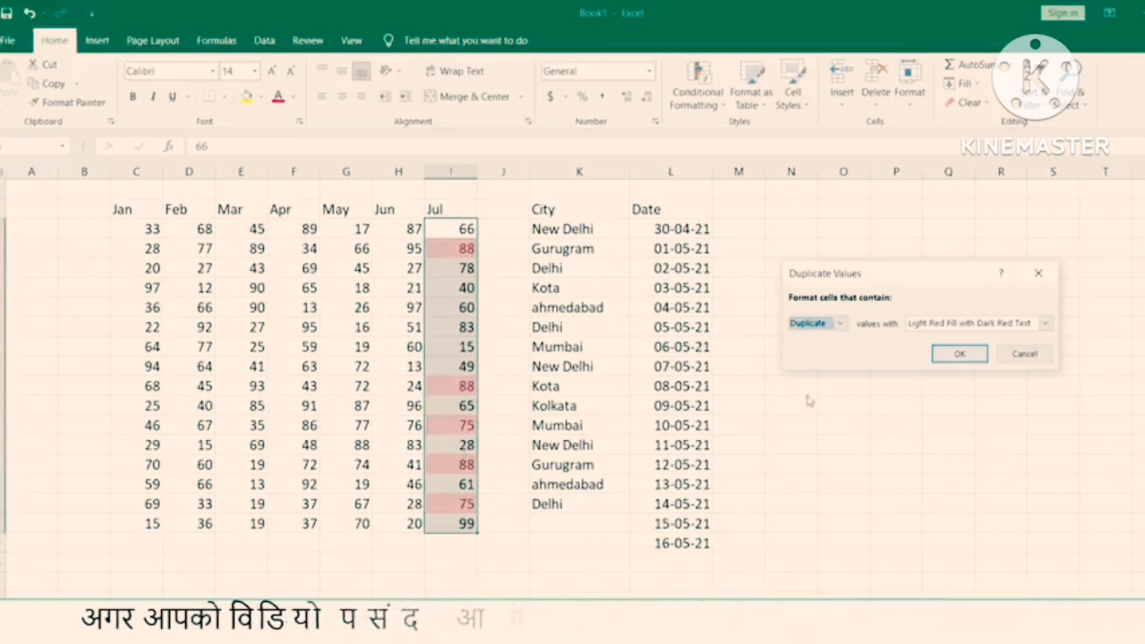
pyautogui.click(1025, 354)
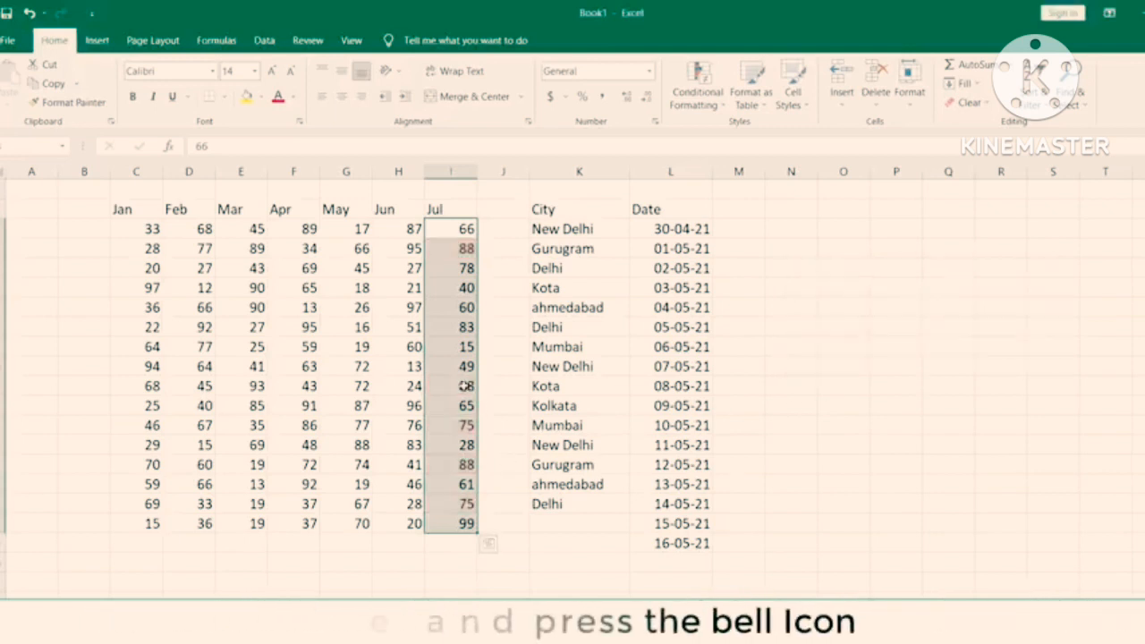
# Step: Replace the repeated 88s in the Jul column with 45 in I11 and 70 in I15
pyautogui.click(465, 386)
pyautogui.write('45')
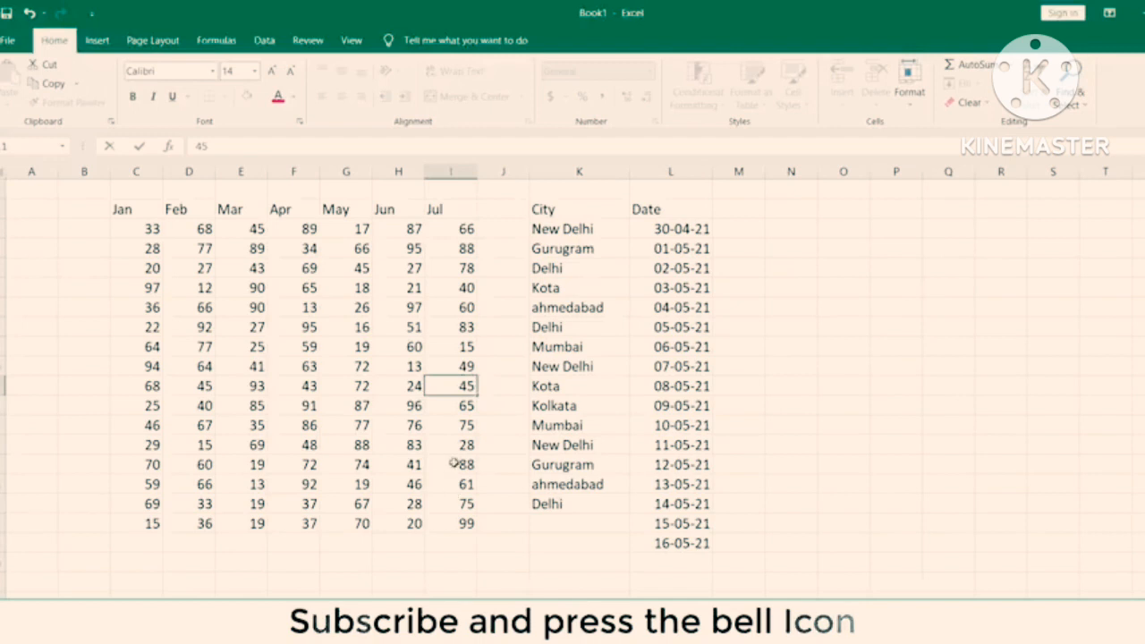
pyautogui.click(469, 465)
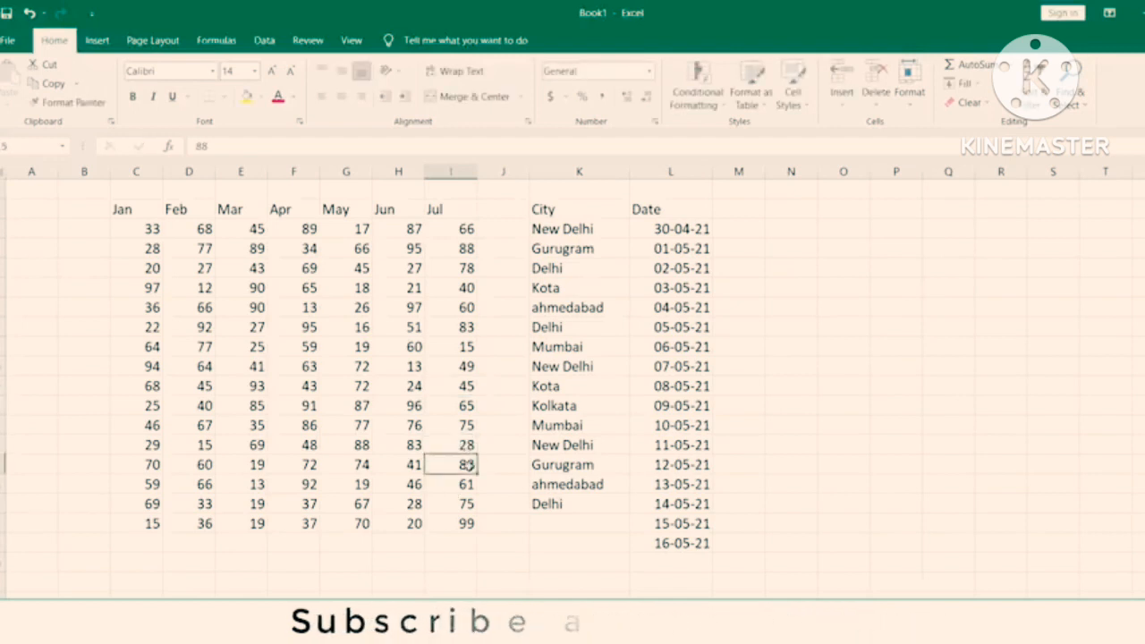
pyautogui.write('78')
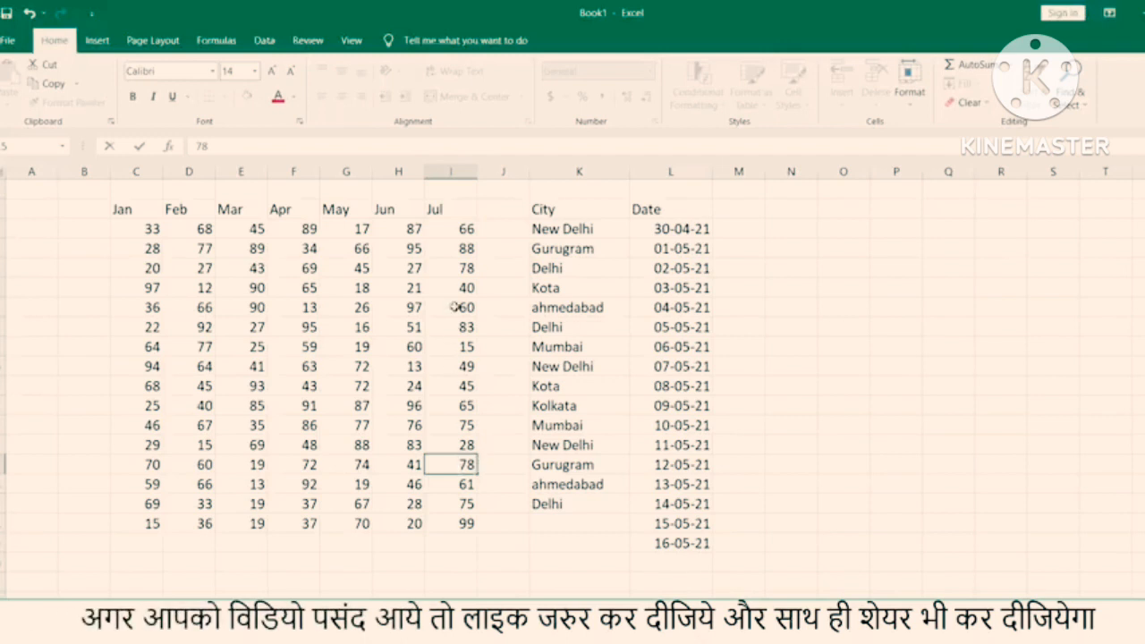
pyautogui.moveTo(468, 464); pyautogui.dragTo(477, 464)
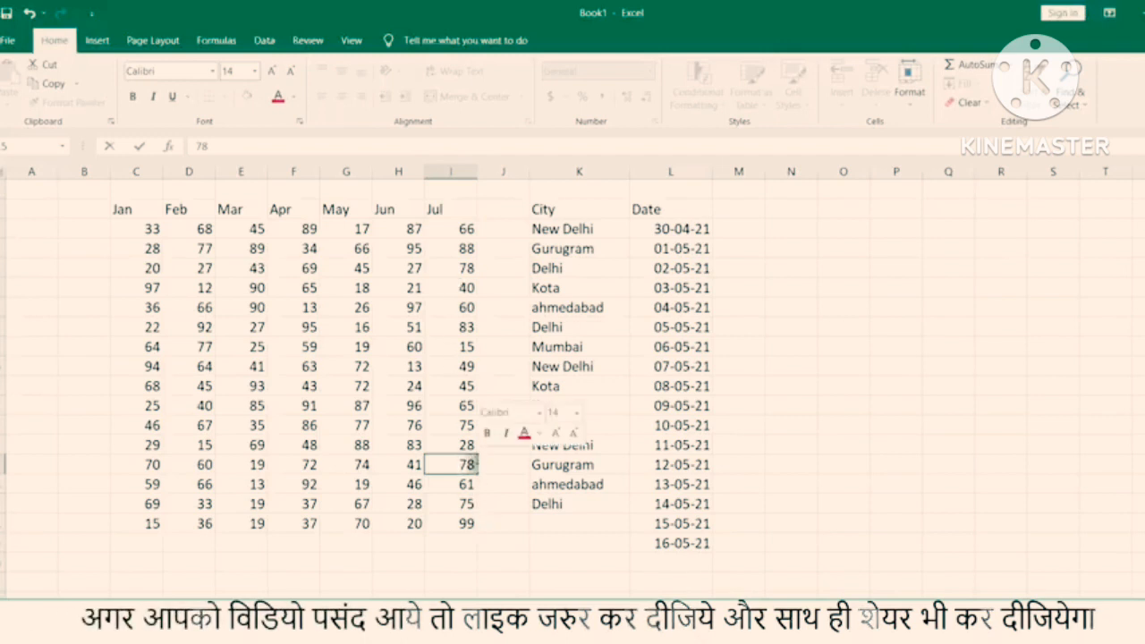
pyautogui.press('BackSpace')
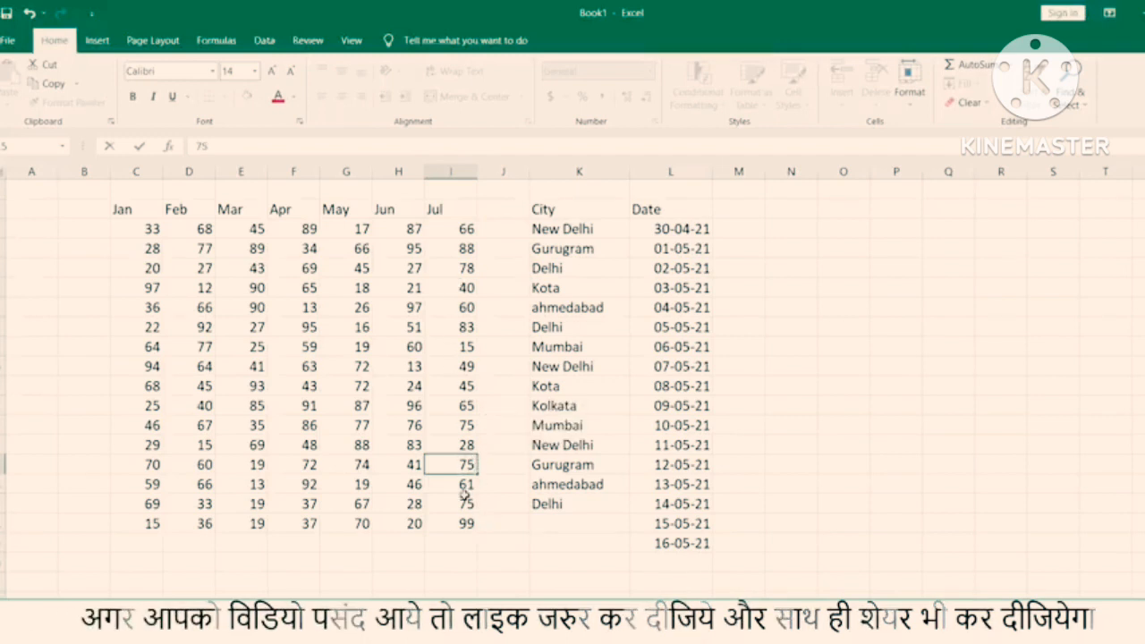
pyautogui.write('0')
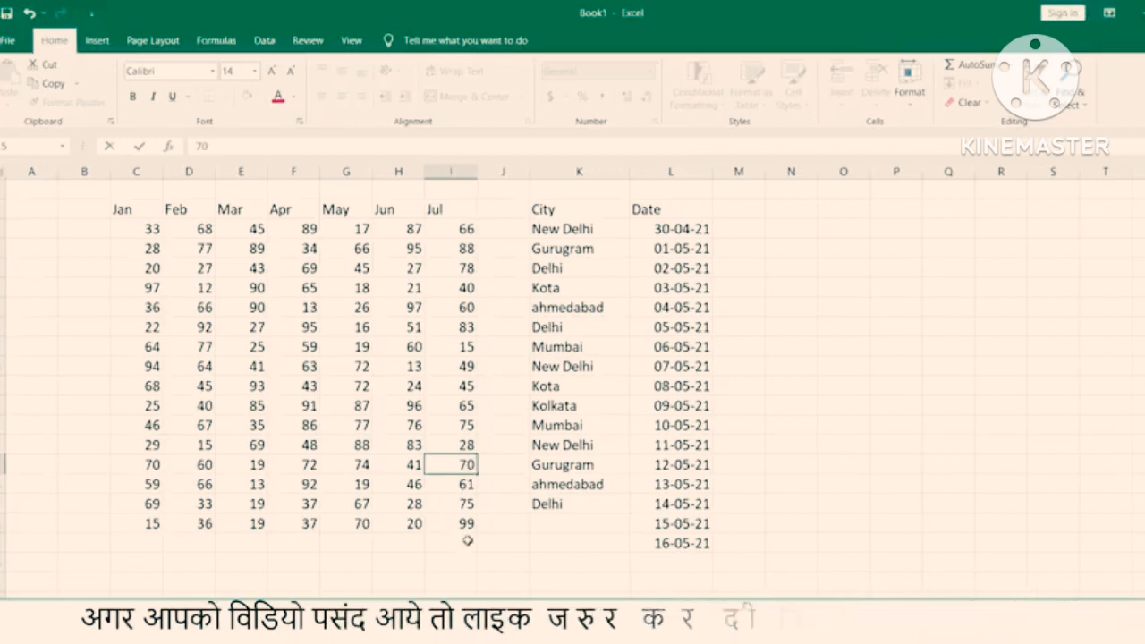
pyautogui.moveTo(465, 504); pyautogui.dragTo(477, 527)
pyautogui.click(461, 525)
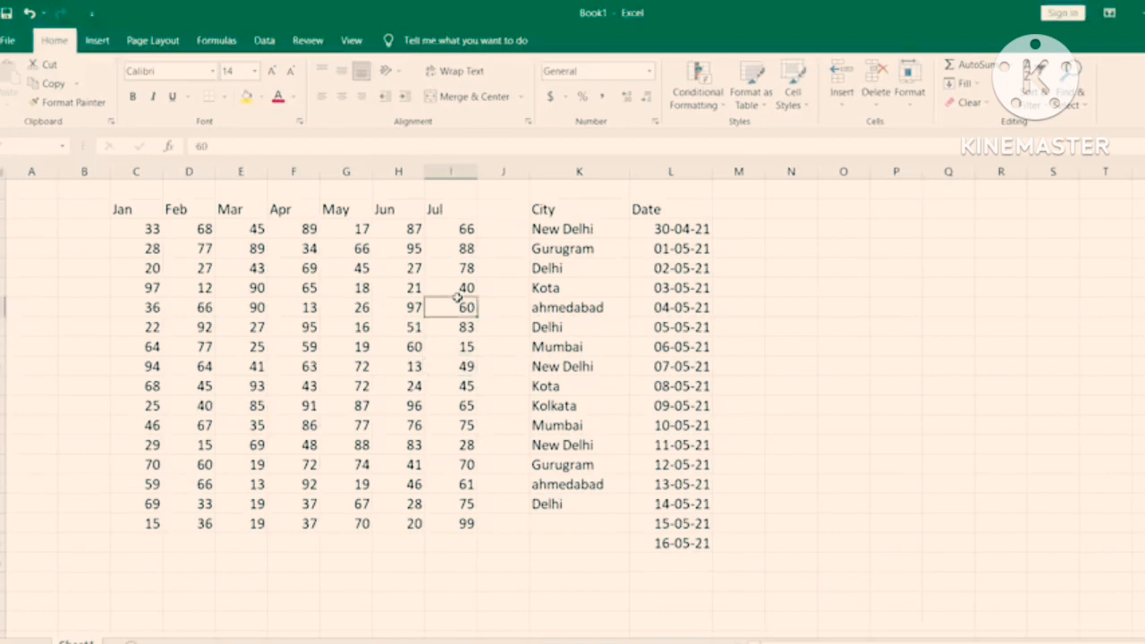
# Step: Preview the duplicate-values rule again on the edited Jul numbers in I3:I18, and cancel it
pyautogui.moveTo(464, 231); pyautogui.dragTo(462, 535)
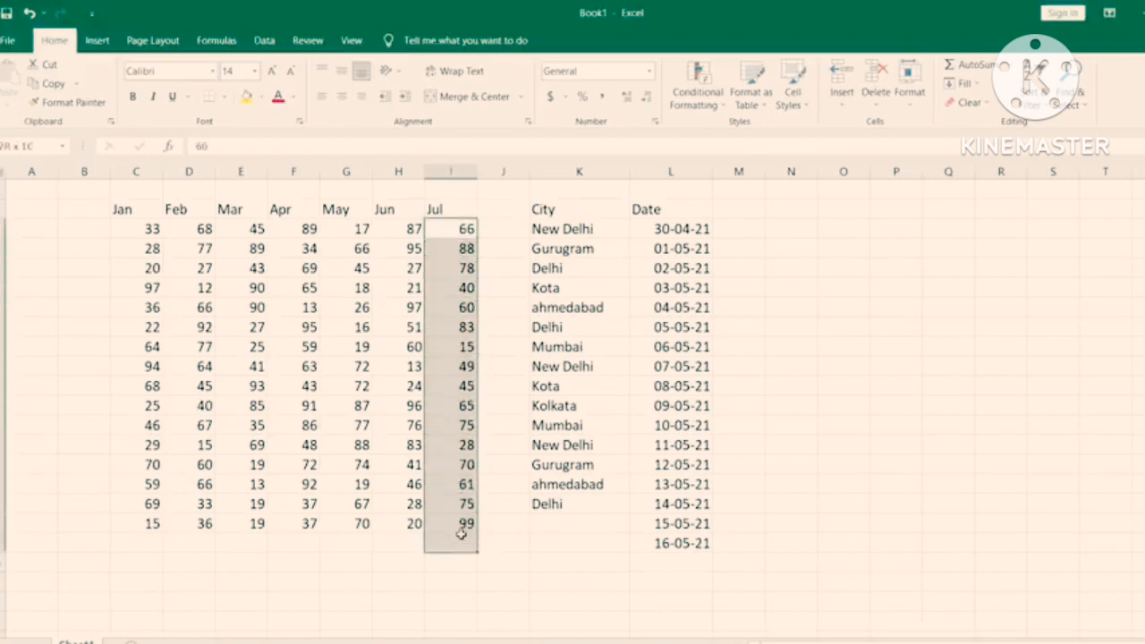
pyautogui.click(698, 85)
pyautogui.moveTo(748, 133)
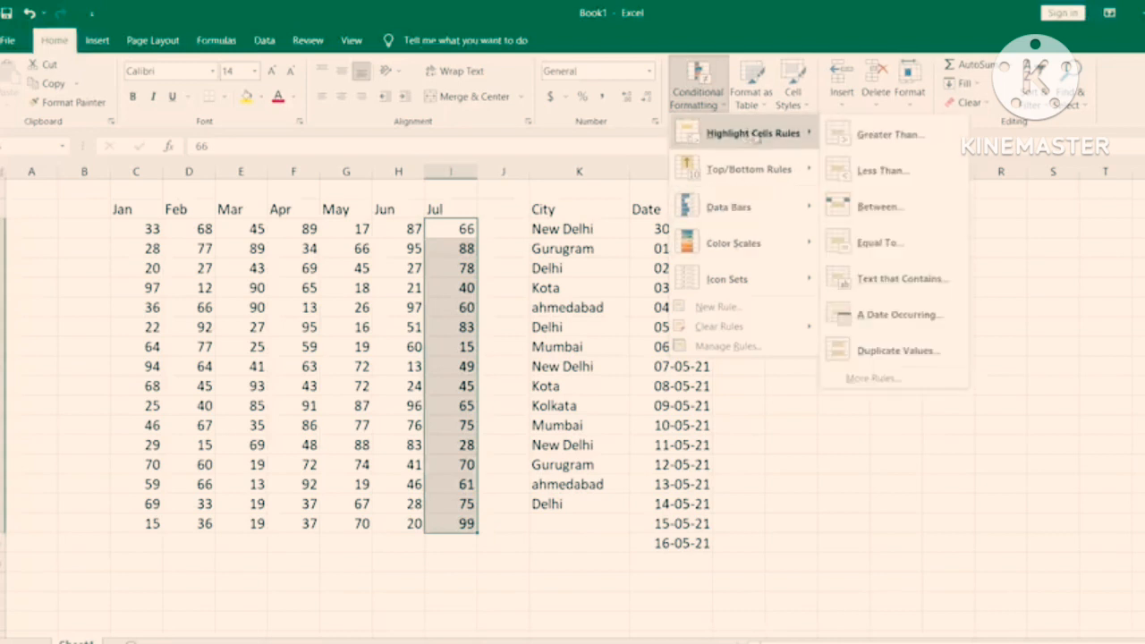
pyautogui.click(865, 351)
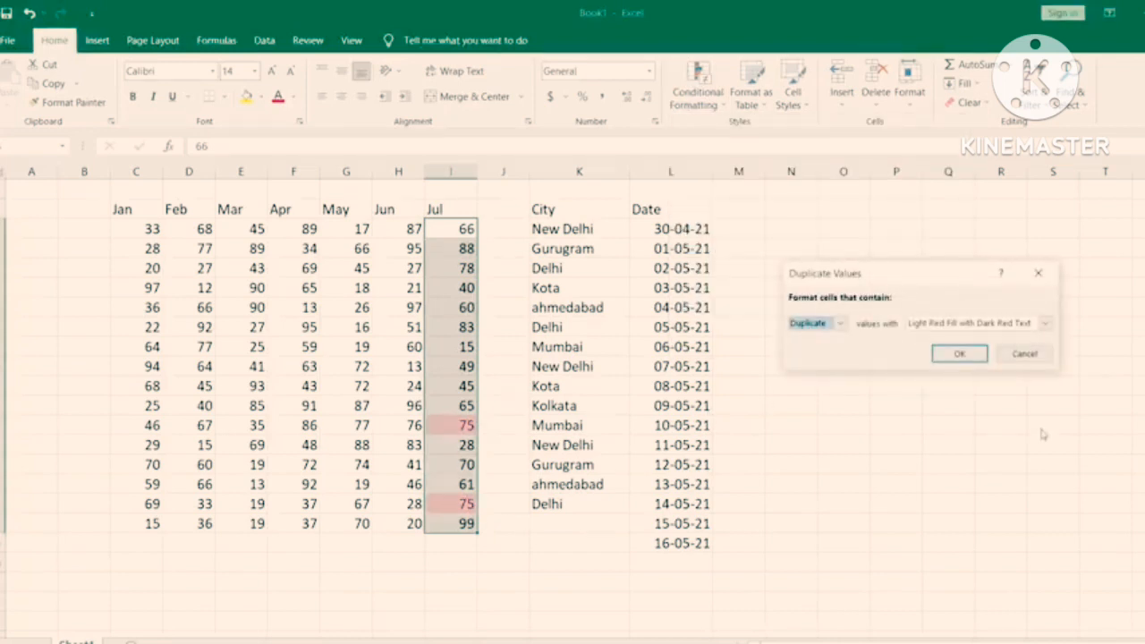
pyautogui.click(1020, 353)
# Step: Set the Jul value in I13 to 23
pyautogui.click(455, 426)
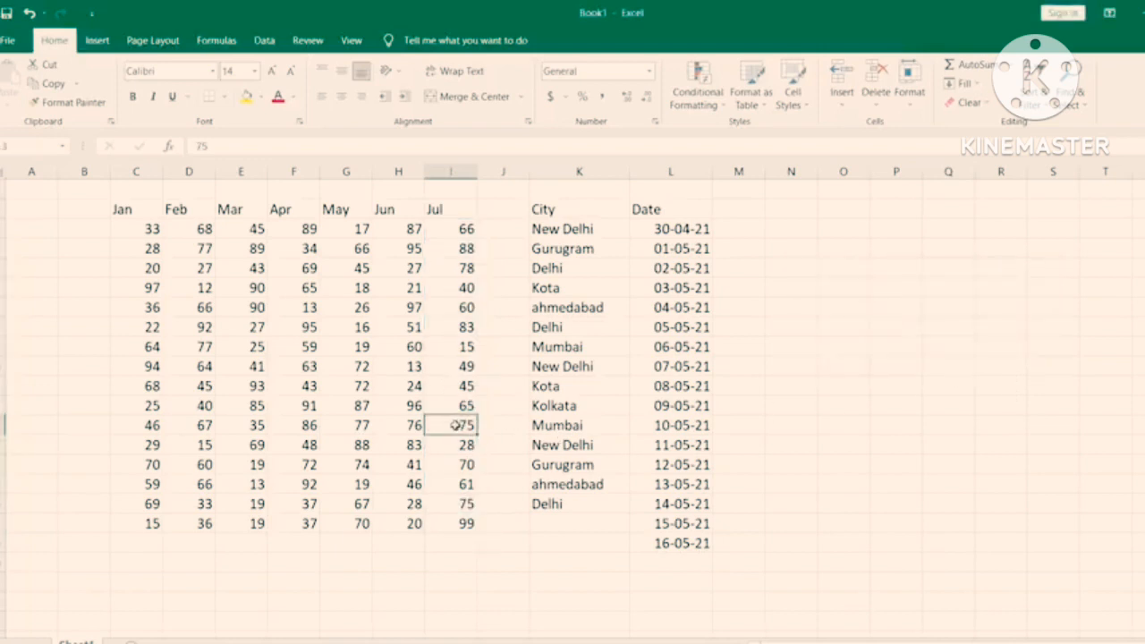
pyautogui.write('23')
pyautogui.press('Return')
pyautogui.click(477, 541)
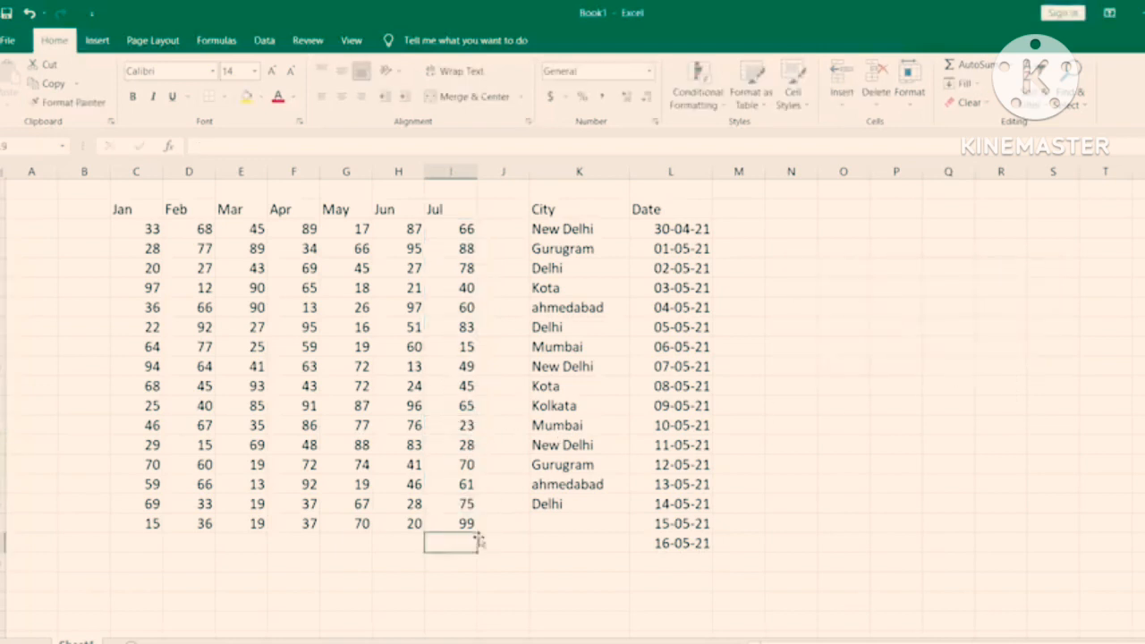
# Step: Preview the duplicate-values rule set to Unique on the Jul numbers in I3:I18, and cancel it
pyautogui.moveTo(466, 231); pyautogui.dragTo(466, 508)
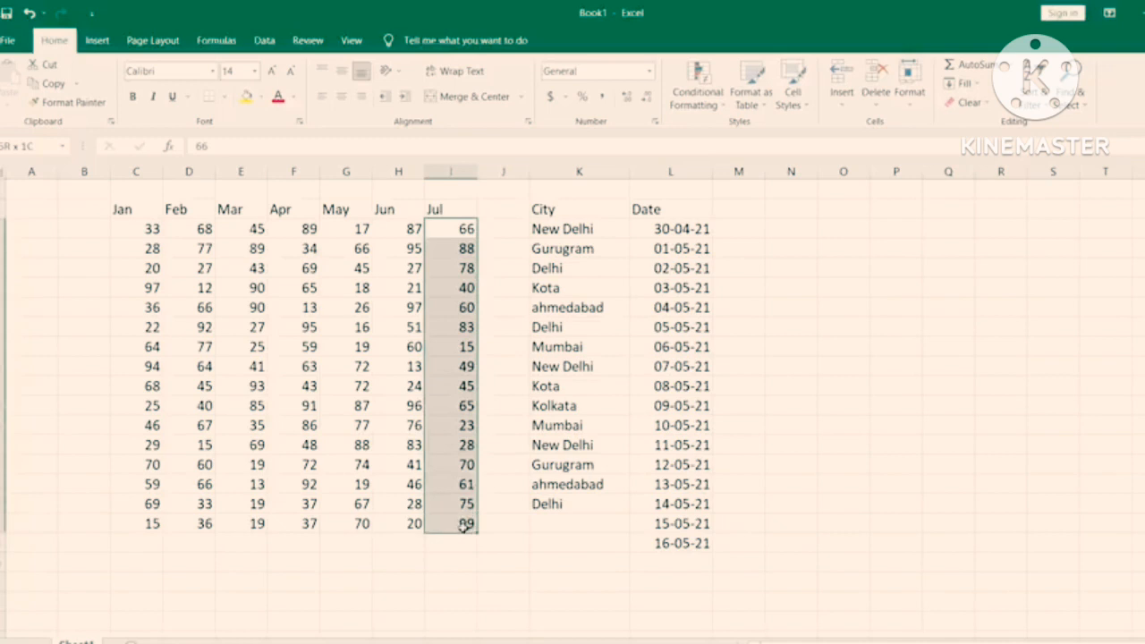
pyautogui.click(699, 100)
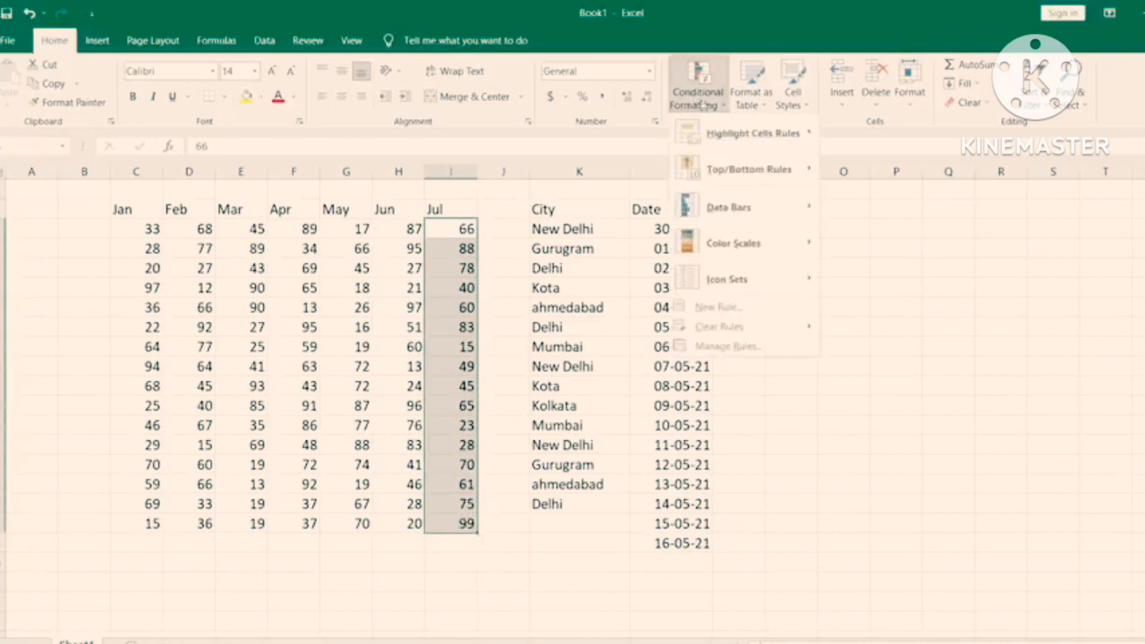
pyautogui.moveTo(751, 132)
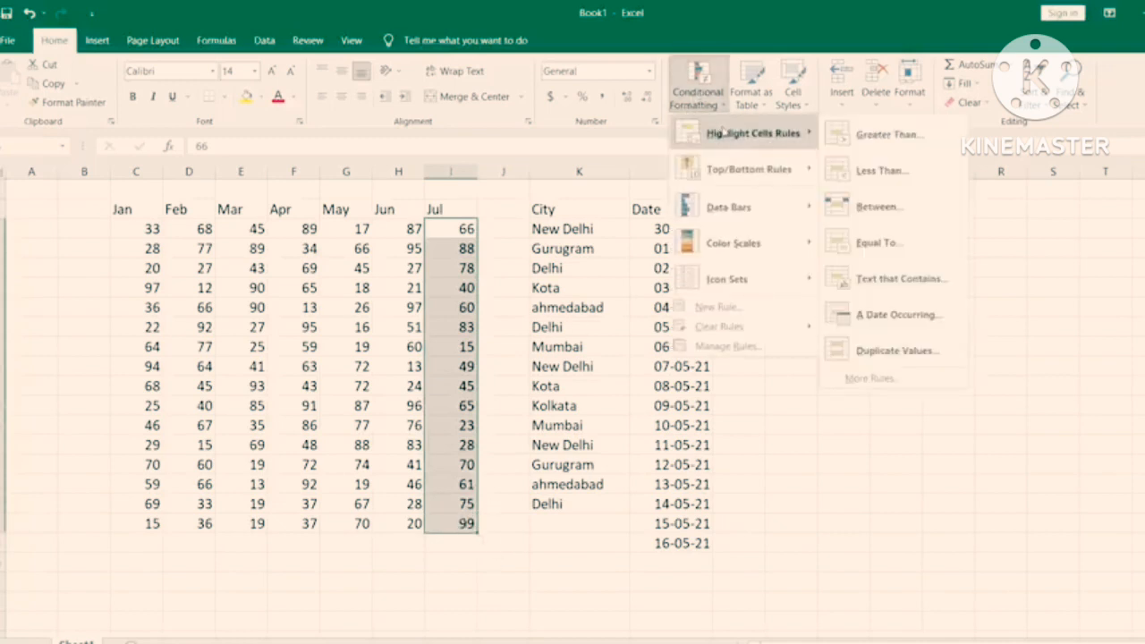
pyautogui.click(882, 352)
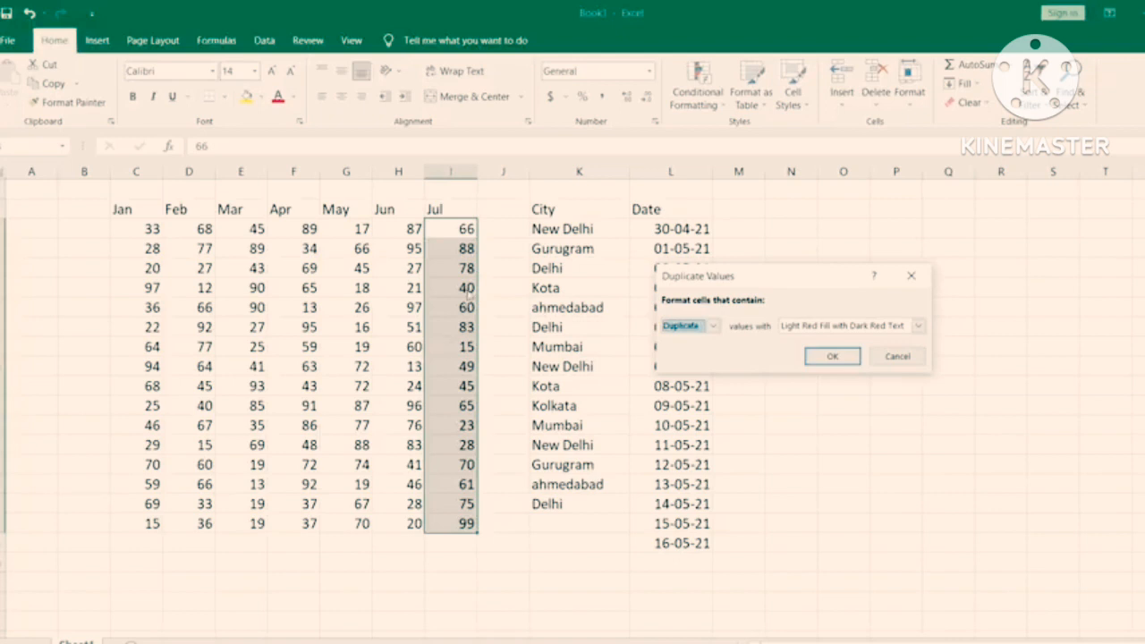
pyautogui.click(714, 327)
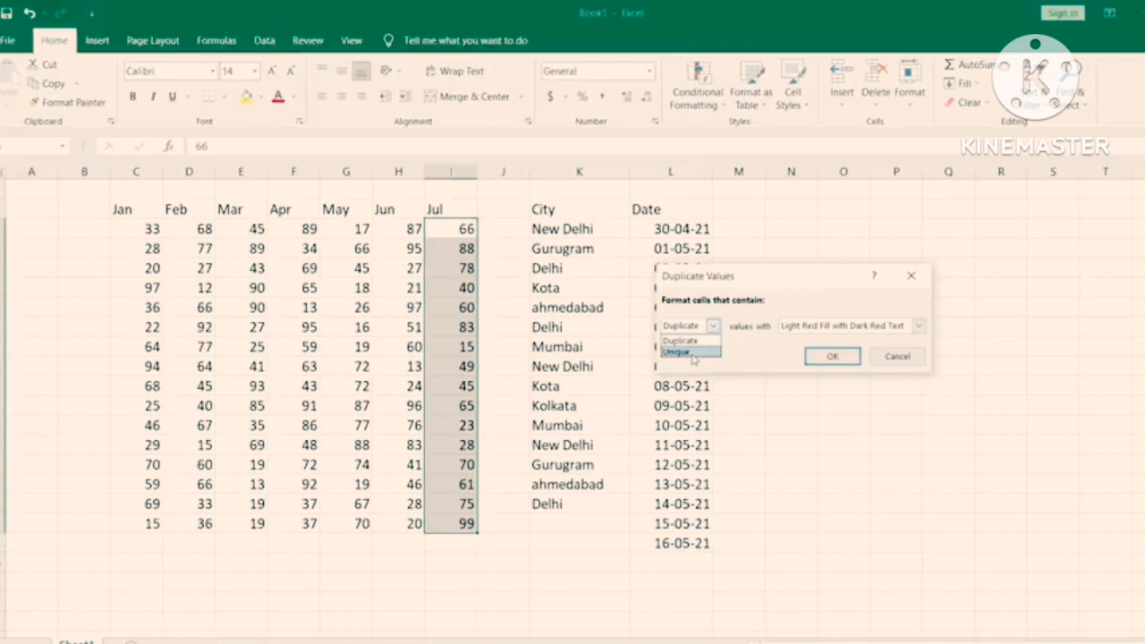
pyautogui.click(691, 354)
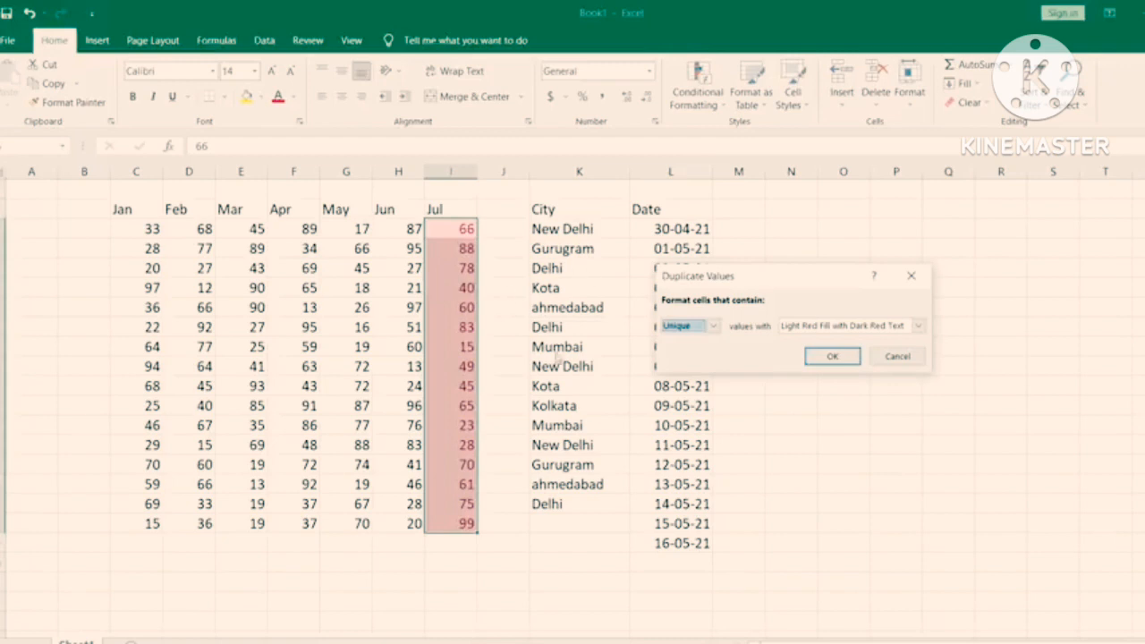
pyautogui.click(898, 357)
pyautogui.click(454, 230)
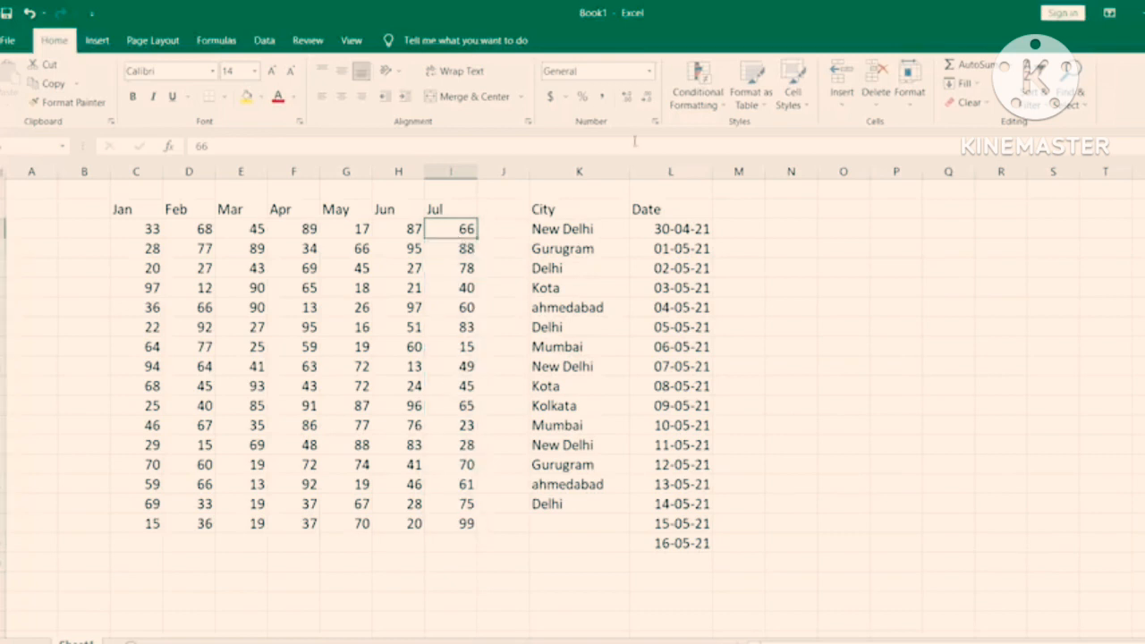
pyautogui.click(698, 91)
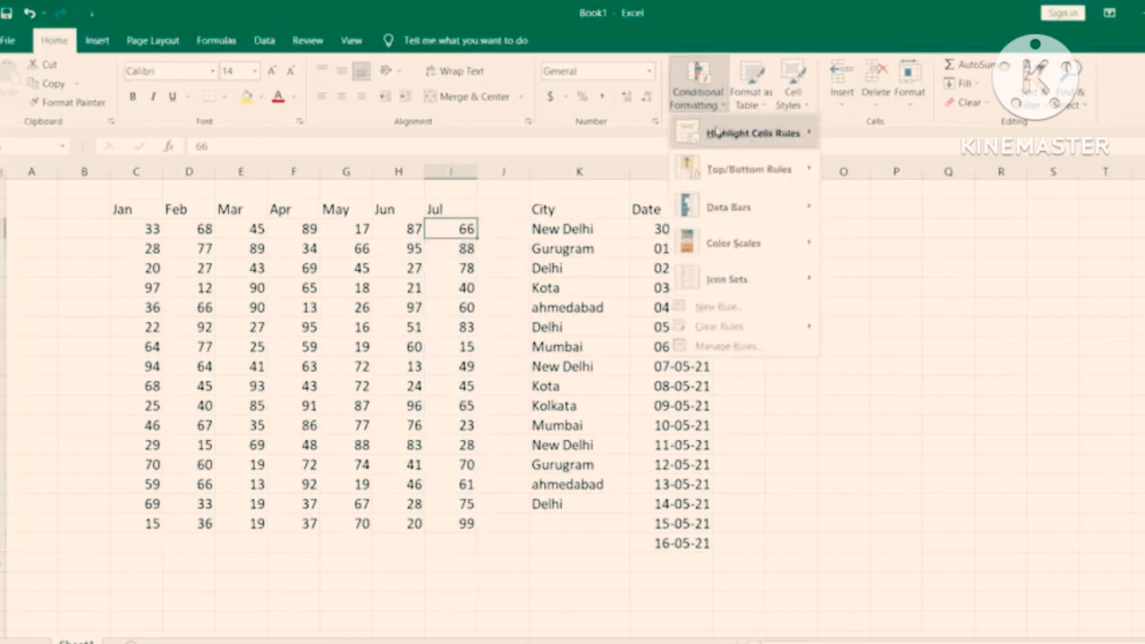
pyautogui.moveTo(783, 136)
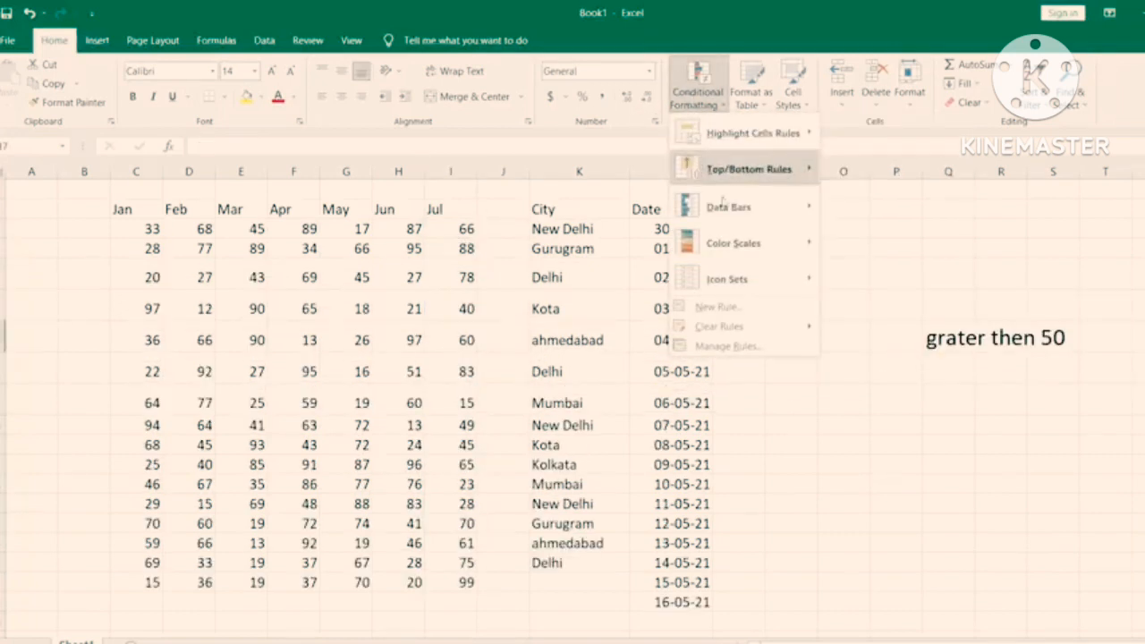
pyautogui.moveTo(750, 175)
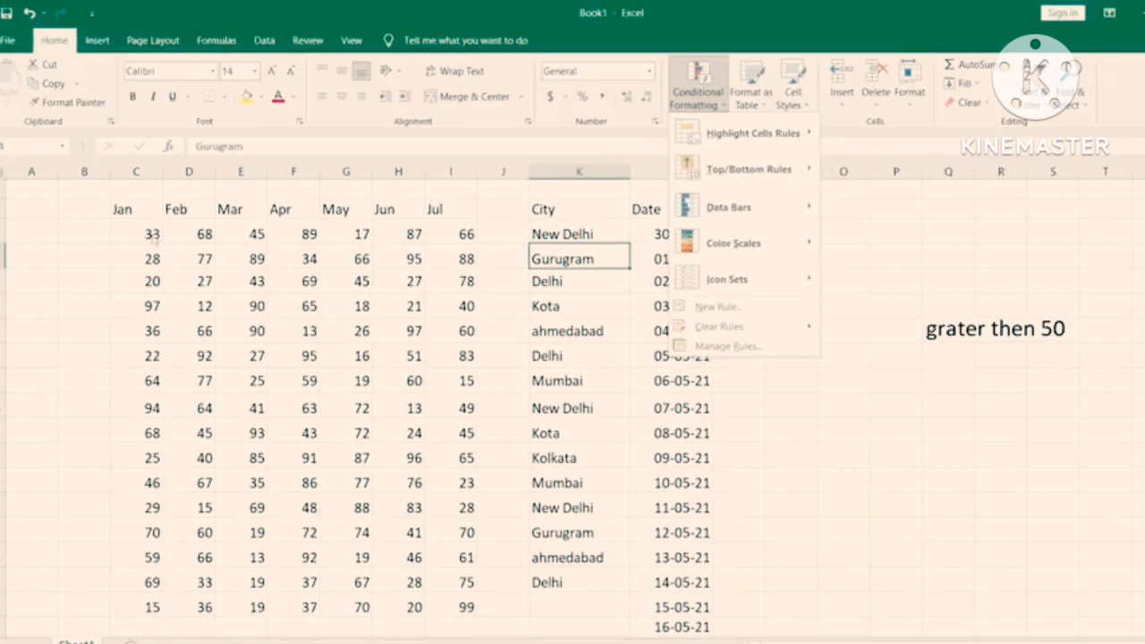
pyautogui.click(133, 231)
# Step: Start a Top 10 Items conditional formatting rule on the monthly numbers in C3:I18
pyautogui.moveTo(133, 231); pyautogui.dragTo(474, 609)
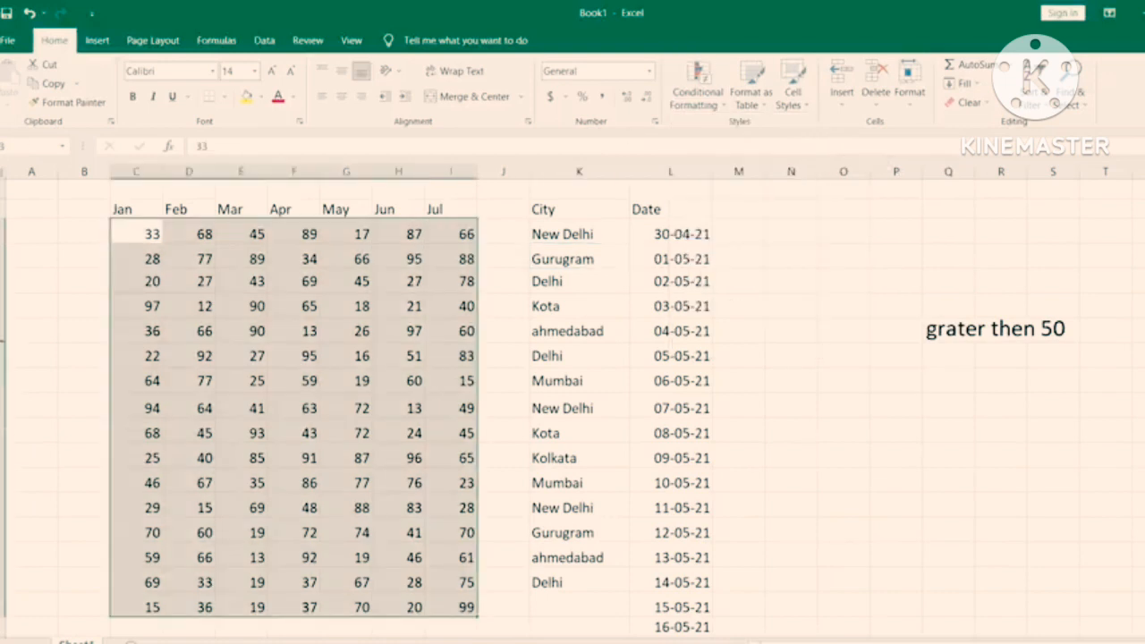
pyautogui.moveTo(134, 233); pyautogui.dragTo(430, 609)
pyautogui.click(712, 105)
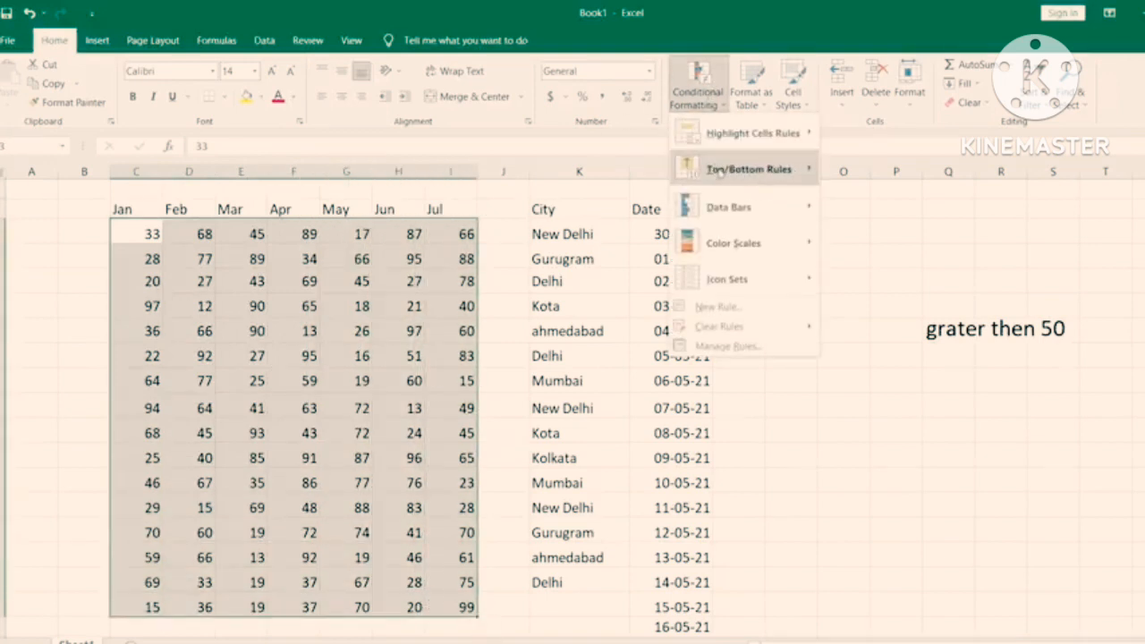
pyautogui.moveTo(729, 179)
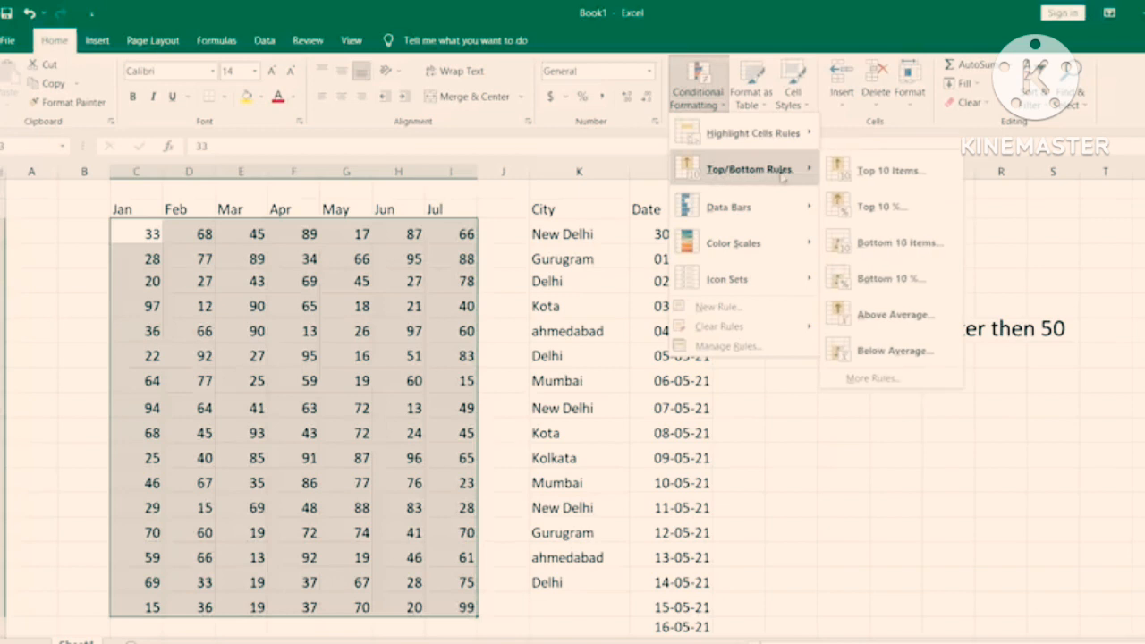
pyautogui.click(886, 172)
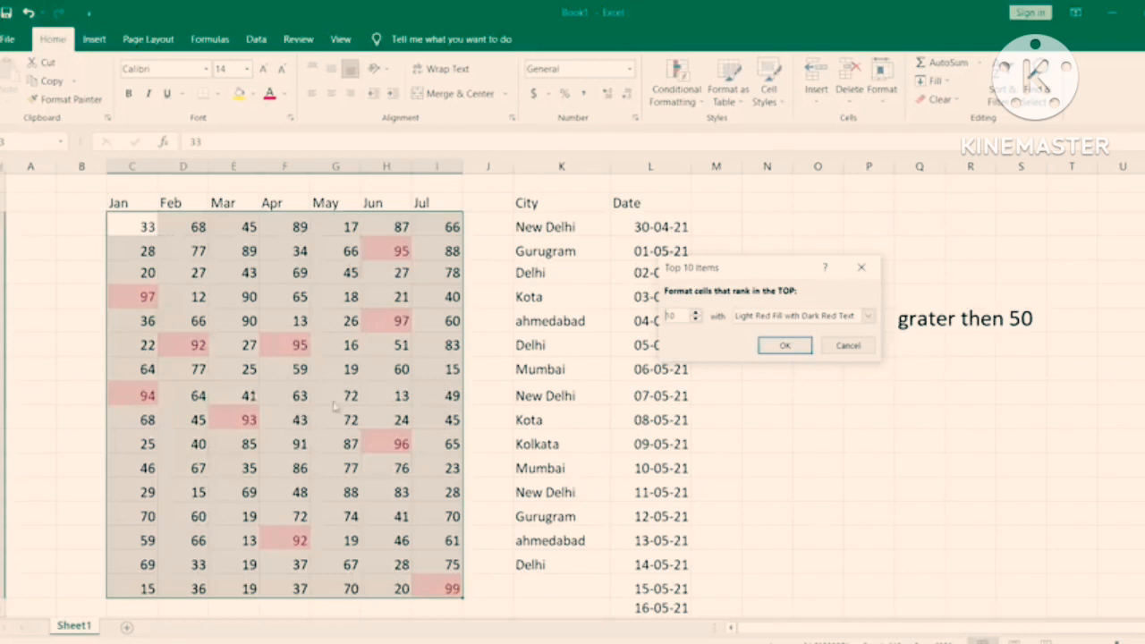
# Step: Preview the Top 10 Items rule with Yellow Fill with Dark Yellow Text, Light Red Fill, and Red Border
pyautogui.click(867, 318)
pyautogui.click(795, 341)
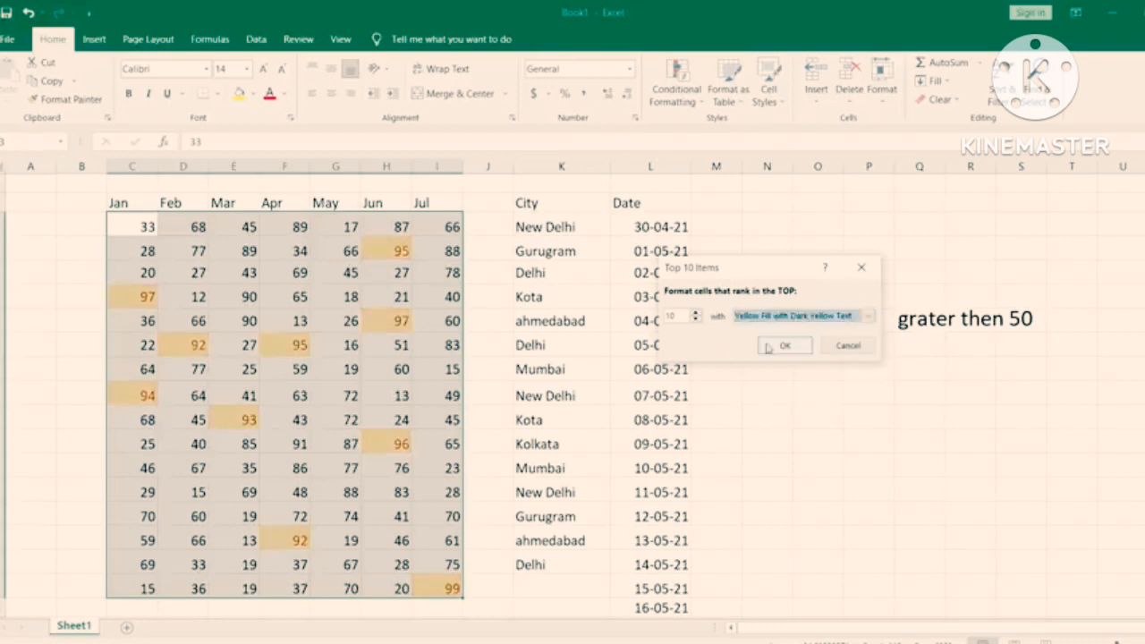
pyautogui.click(827, 316)
pyautogui.click(737, 362)
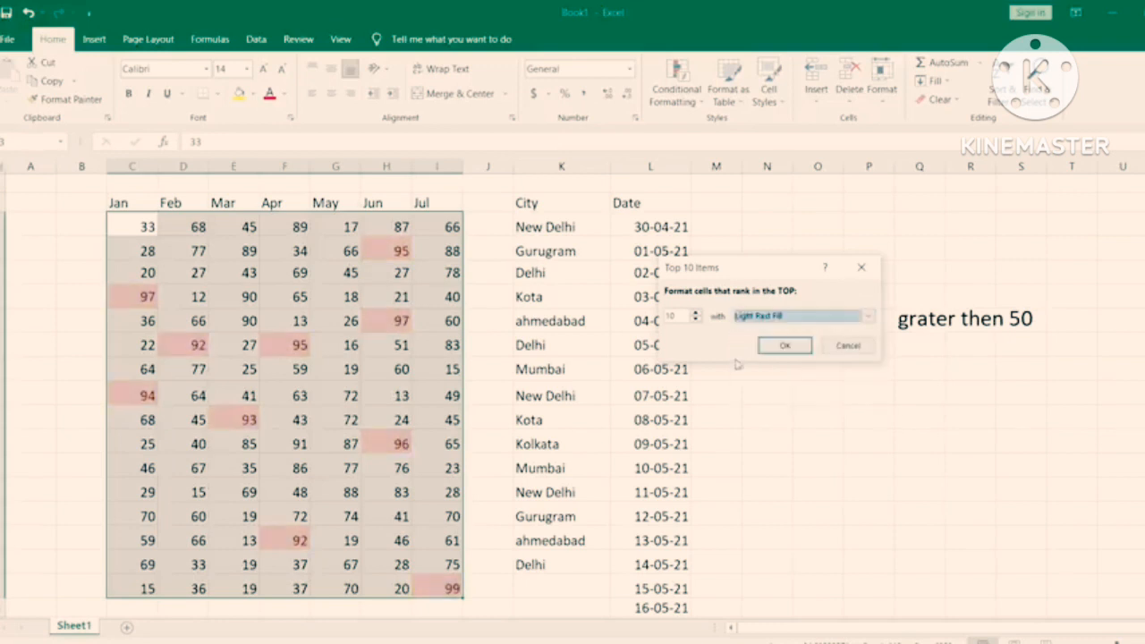
pyautogui.click(754, 320)
pyautogui.click(752, 383)
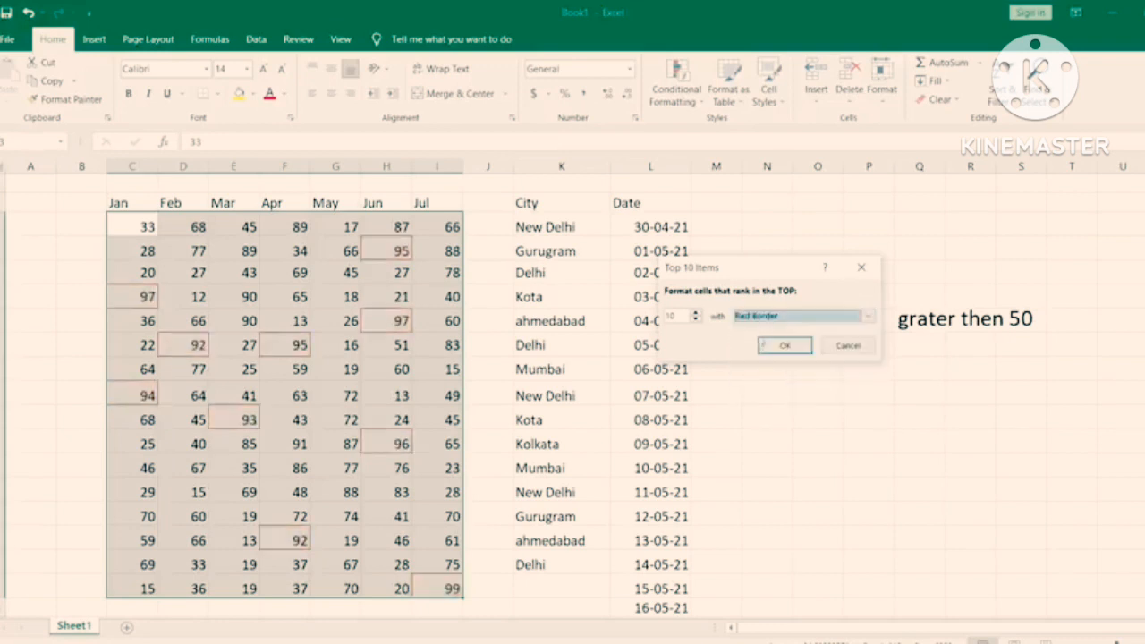
# Step: Give the Top 10 Items rule a custom format with a solid yellow fill
pyautogui.click(754, 318)
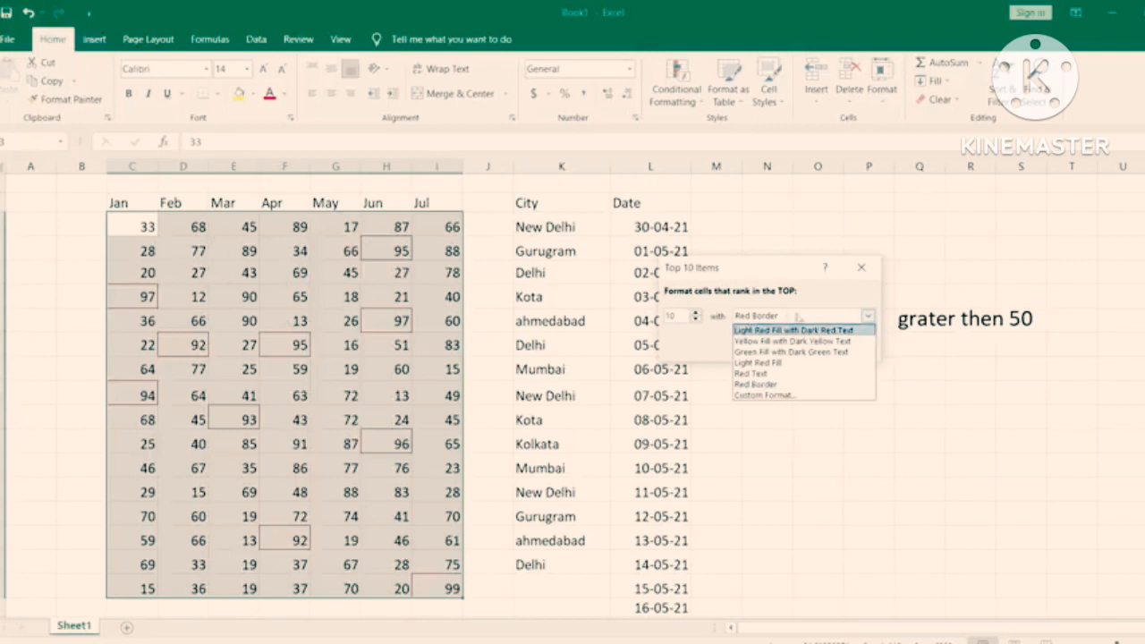
pyautogui.click(751, 396)
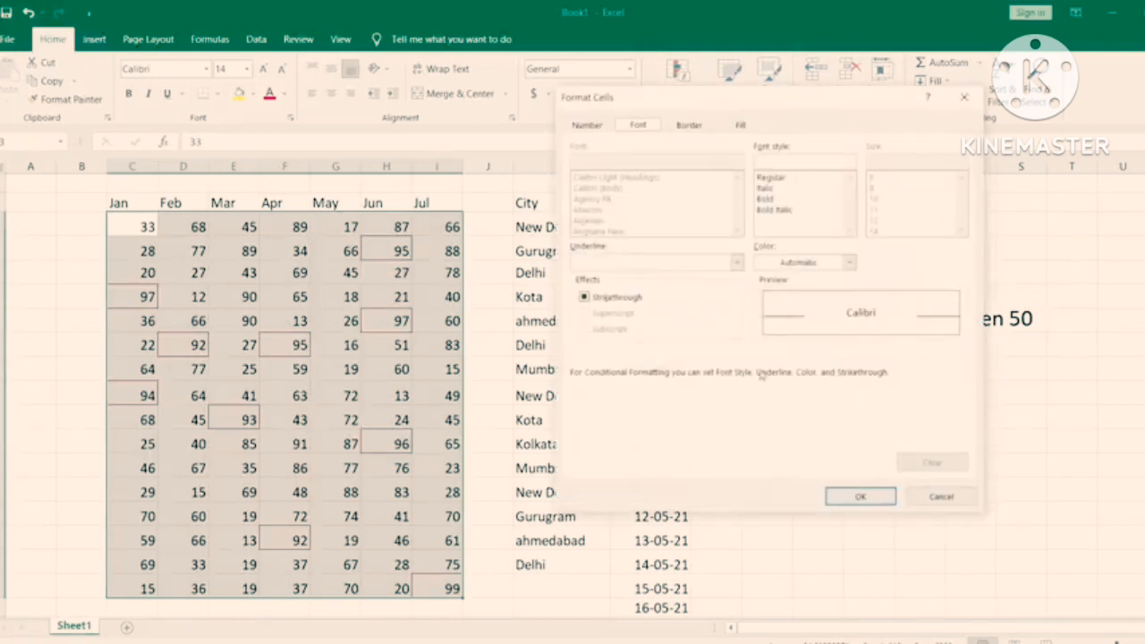
pyautogui.click(686, 128)
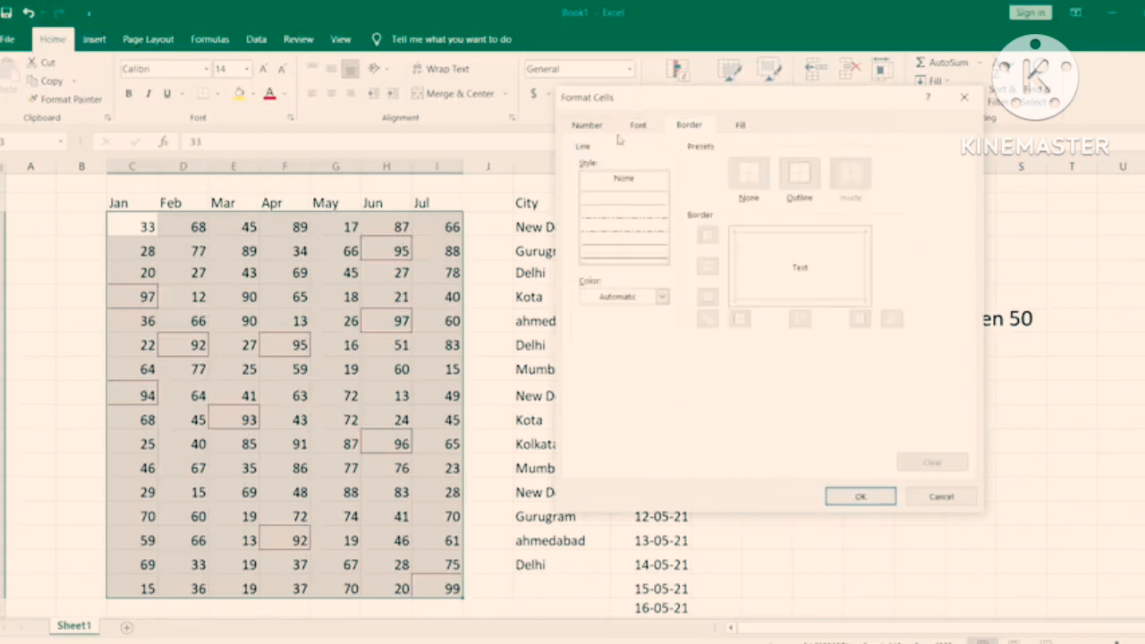
pyautogui.click(741, 125)
pyautogui.click(627, 276)
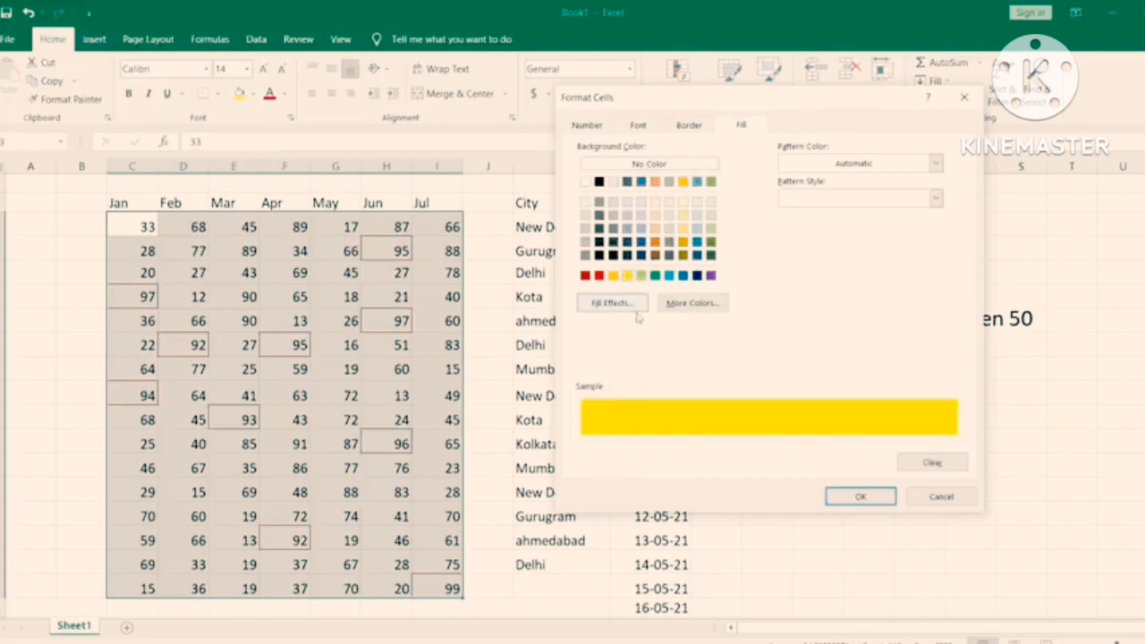
pyautogui.click(861, 497)
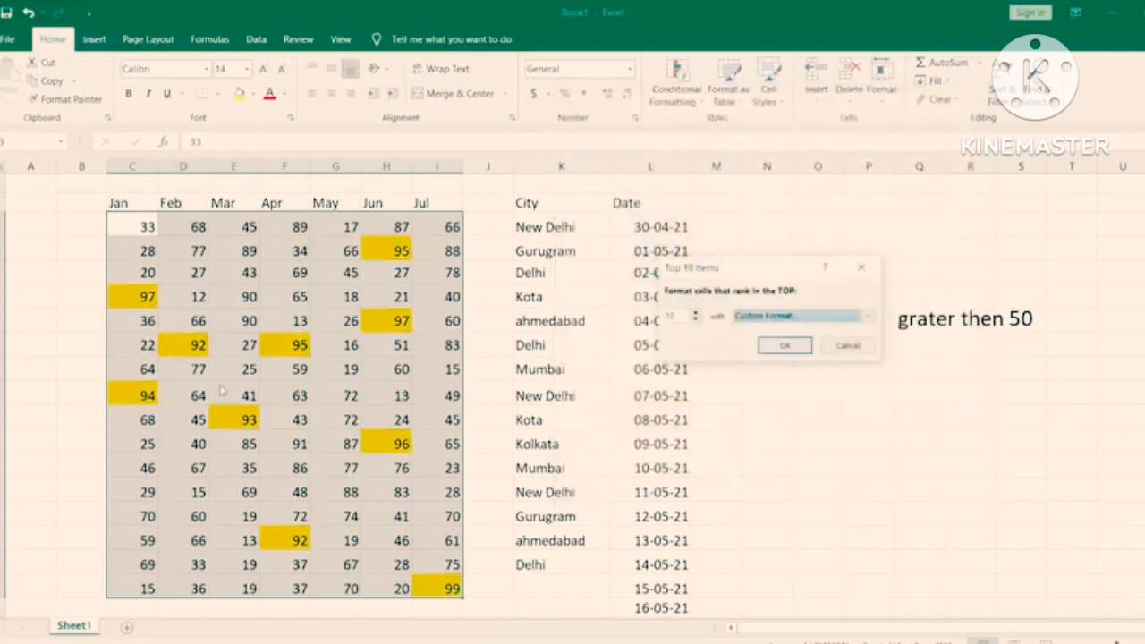
# Step: Reopen the rule's custom format, and cancel both it and the Top 10 Items rule
pyautogui.click(780, 317)
pyautogui.click(765, 395)
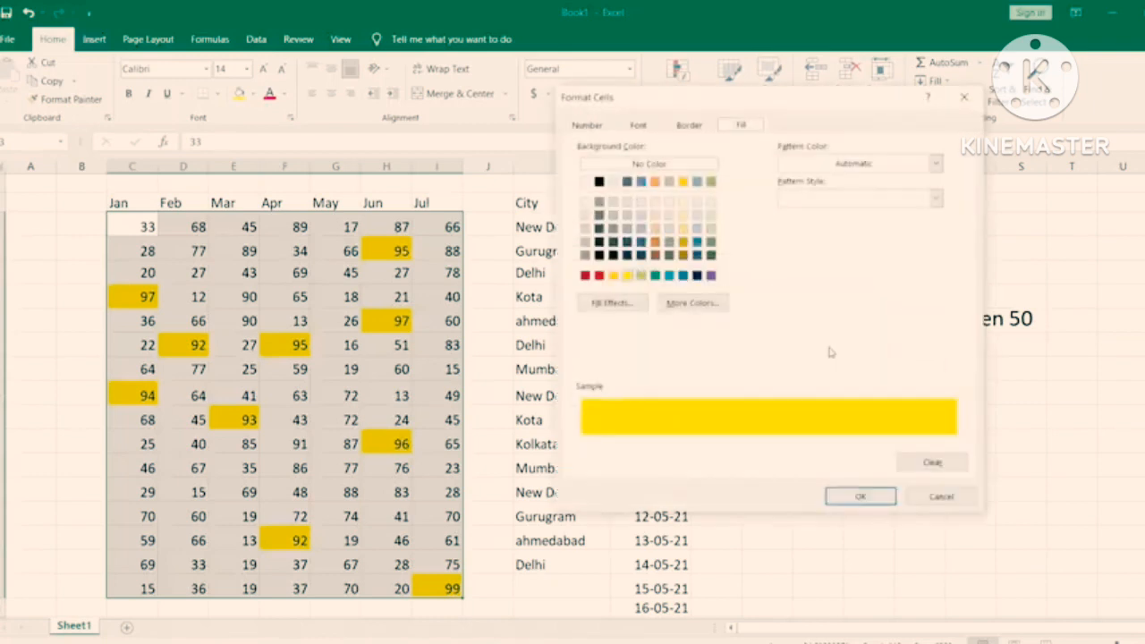
pyautogui.click(923, 494)
pyautogui.click(848, 345)
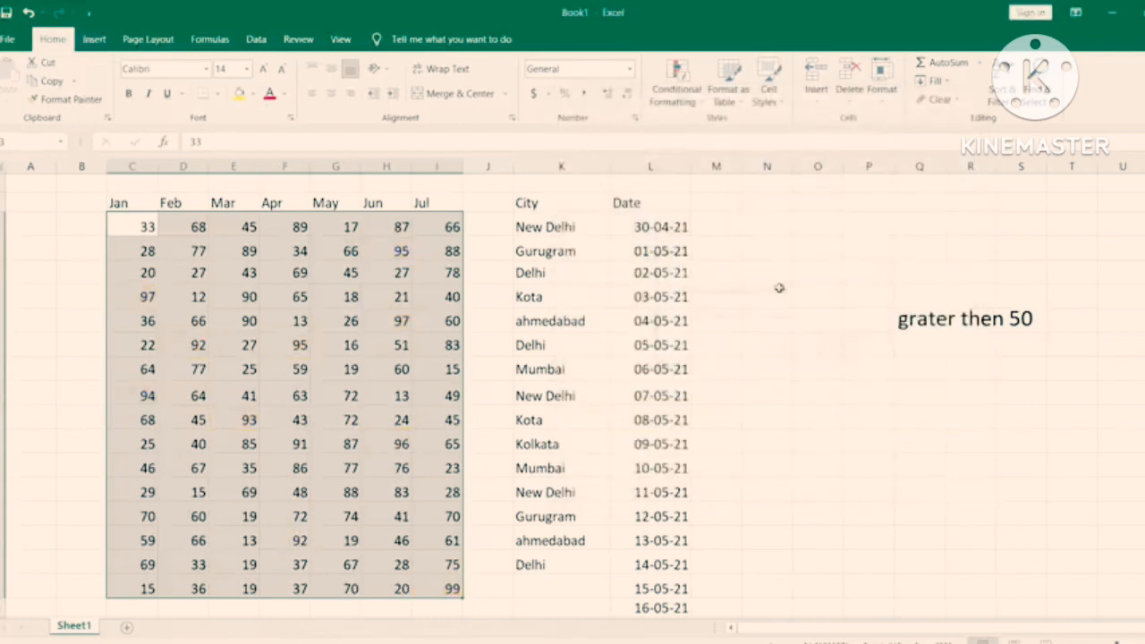
pyautogui.click(669, 94)
pyautogui.moveTo(707, 169)
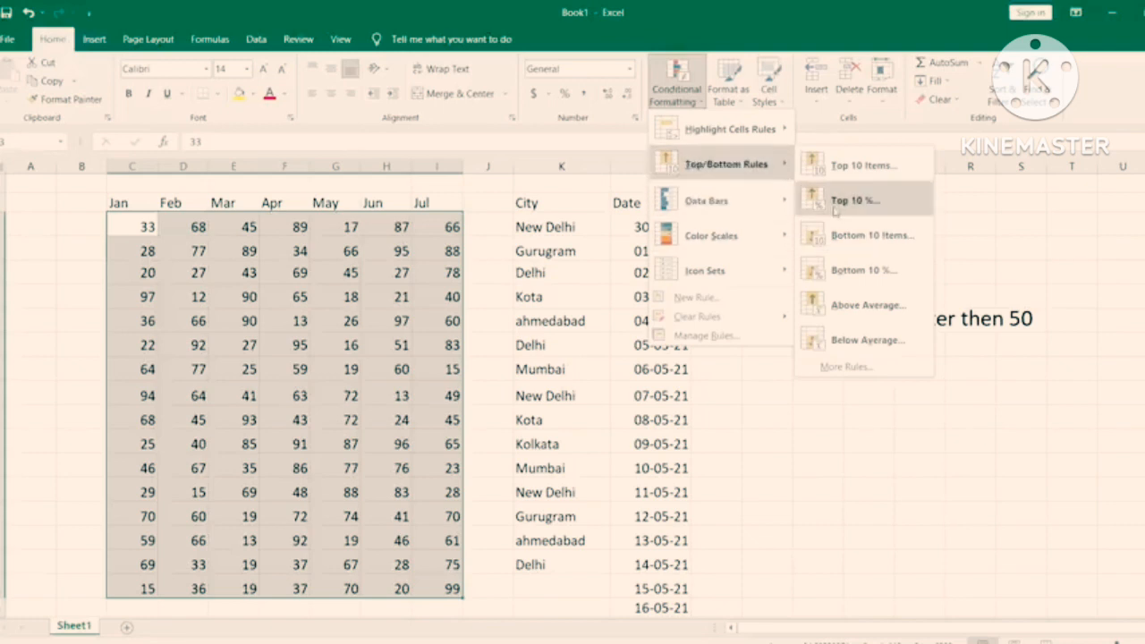
pyautogui.click(362, 318)
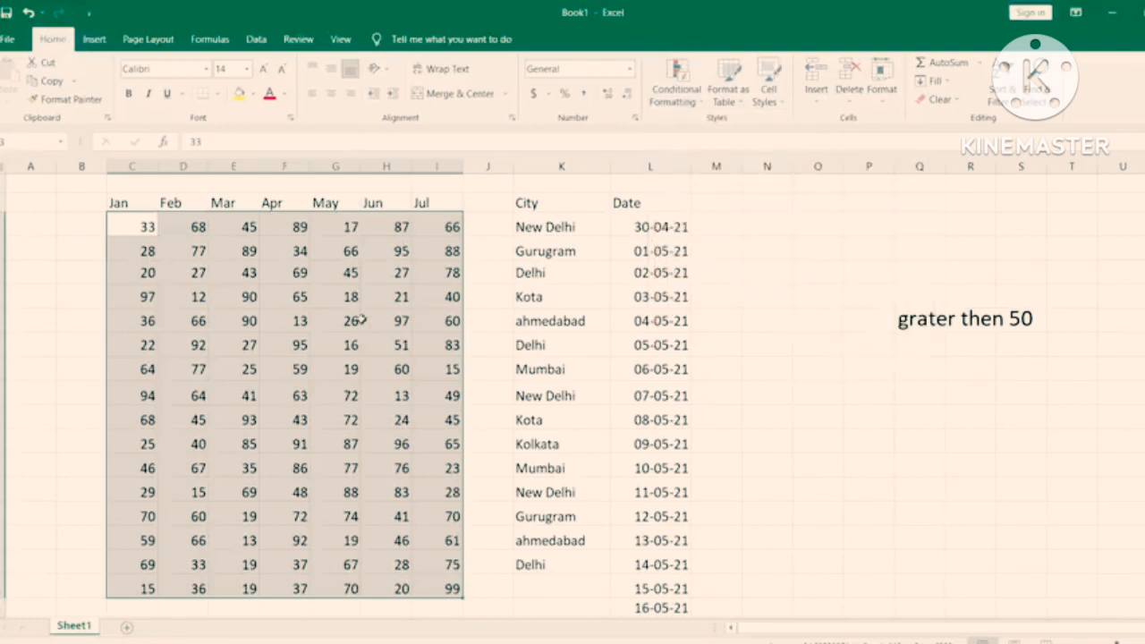
# Step: Select all the monthly numbers in C3:I18 to check how many cells the range holds
pyautogui.click(254, 292)
pyautogui.moveTo(154, 232); pyautogui.dragTo(443, 584)
pyautogui.click(391, 483)
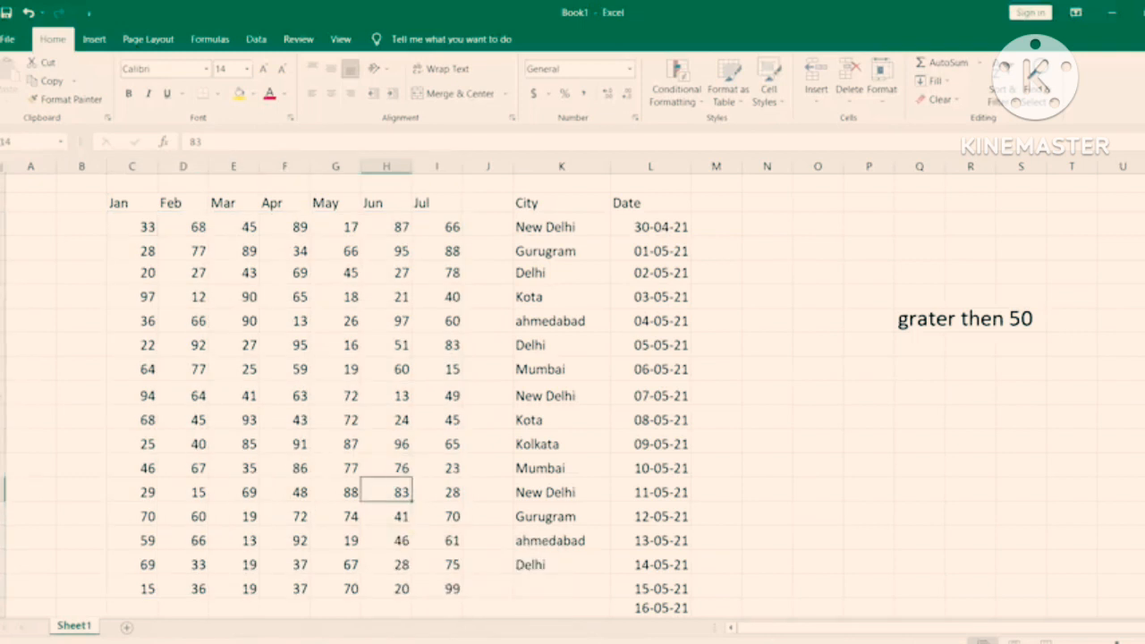
pyautogui.moveTo(143, 230); pyautogui.dragTo(452, 591)
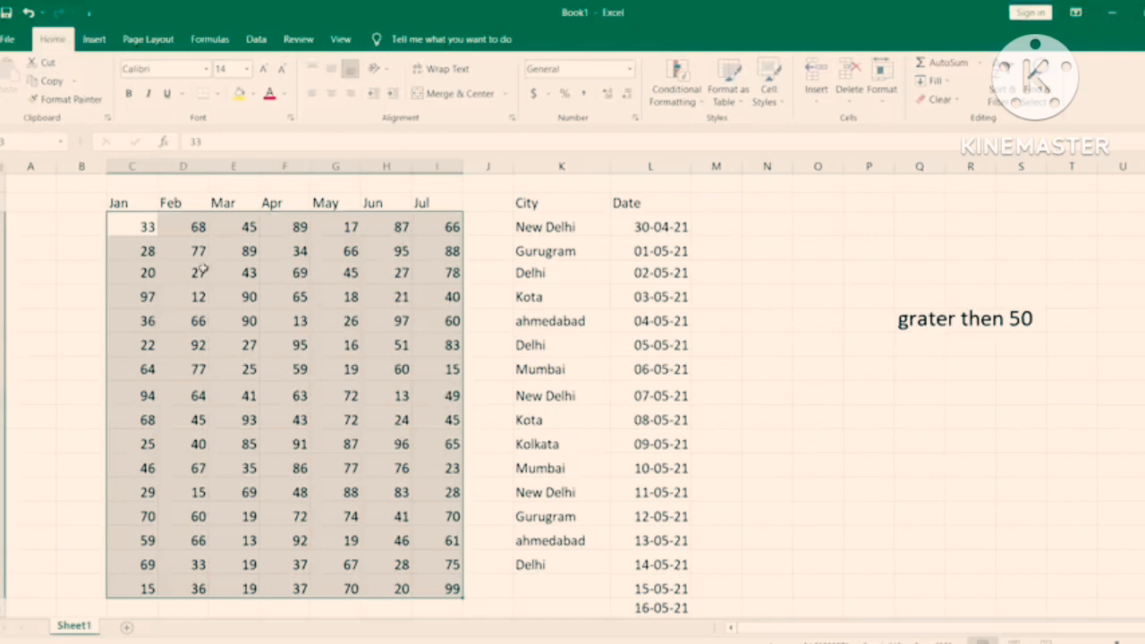
# Step: Calculate 10 percent of the 112 cells in O11 with the formula =10*112/100
pyautogui.click(825, 428)
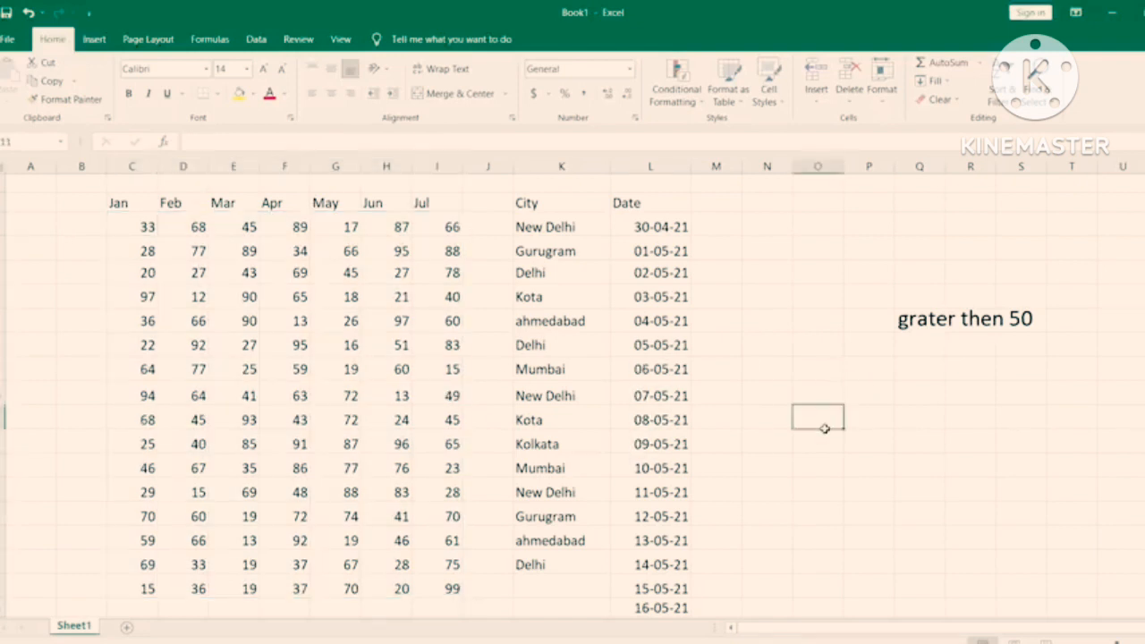
pyautogui.write('=10')
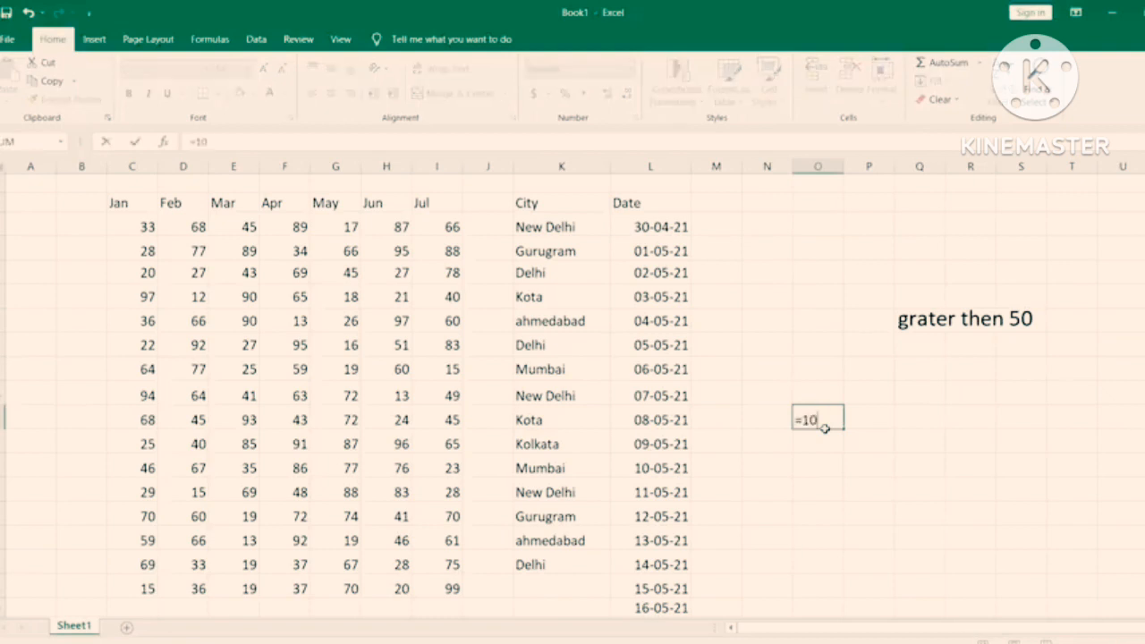
pyautogui.write('*112')
pyautogui.press('Return')
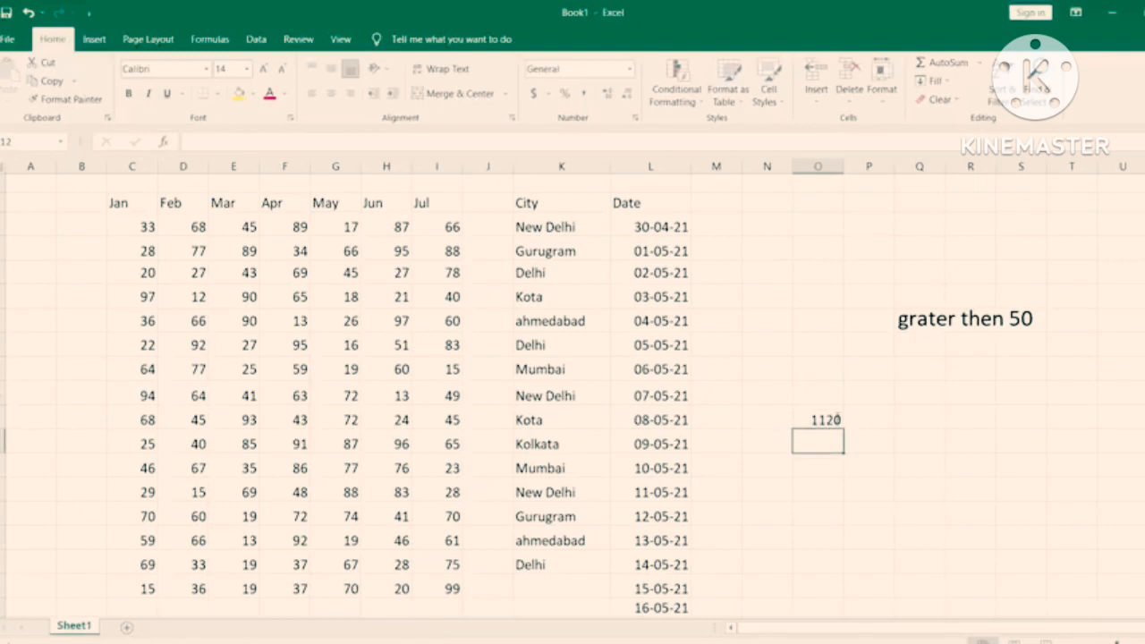
pyautogui.doubleClick(829, 420)
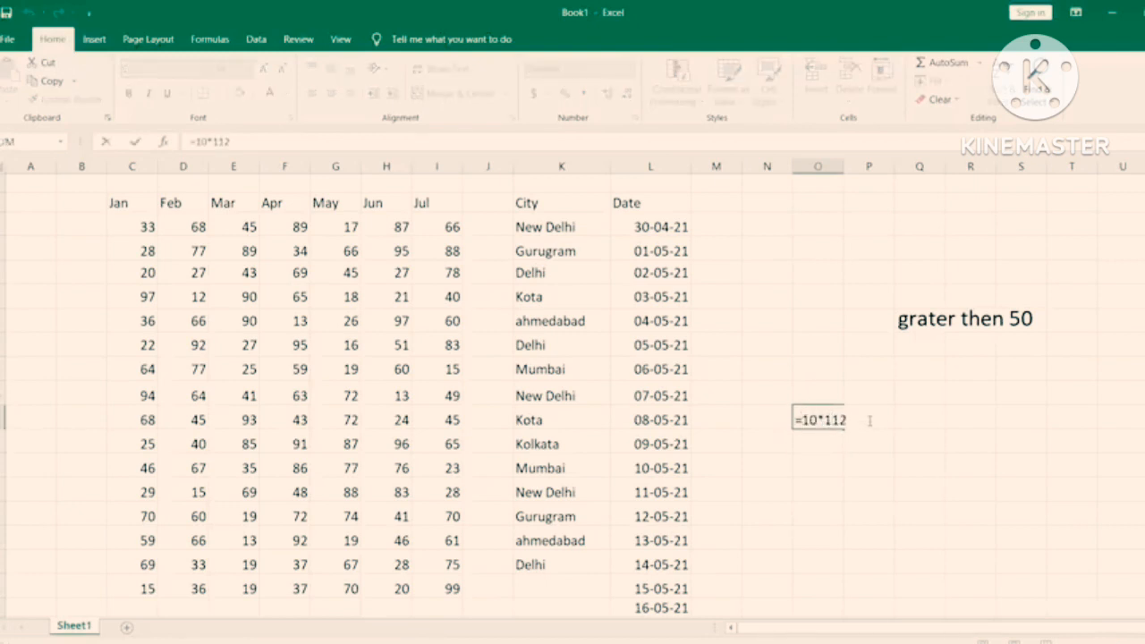
pyautogui.write('/100')
pyautogui.press('Return')
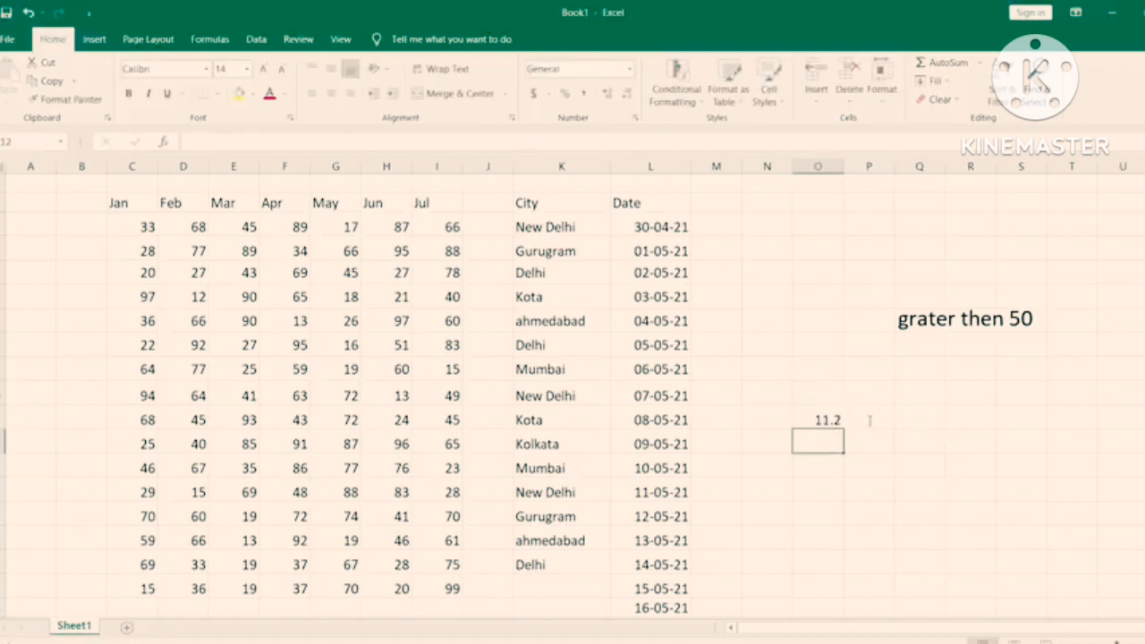
pyautogui.click(818, 486)
pyautogui.click(822, 417)
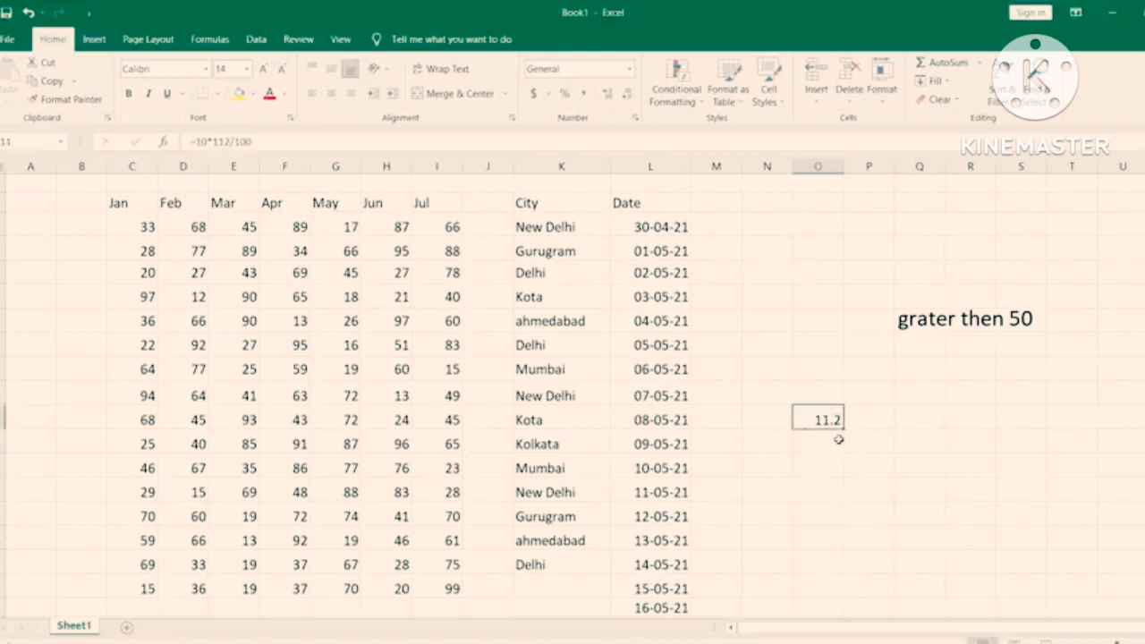
pyautogui.click(839, 440)
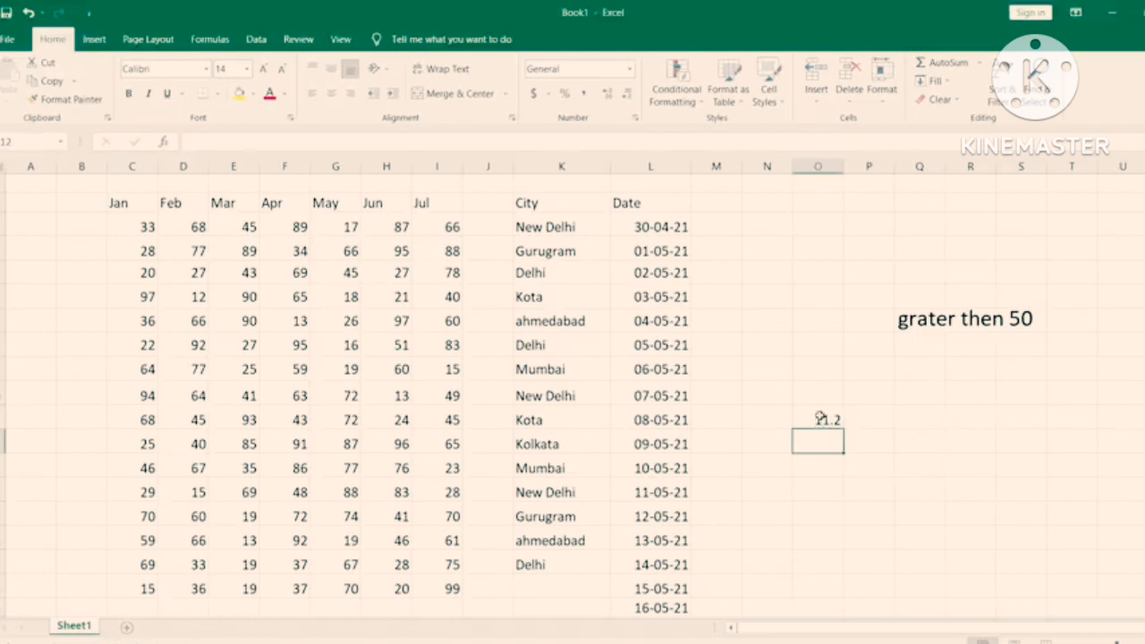
# Step: Preview a Top 10 % rule with light red fill and dark red text on C3:I18, and cancel it
pyautogui.click(803, 417)
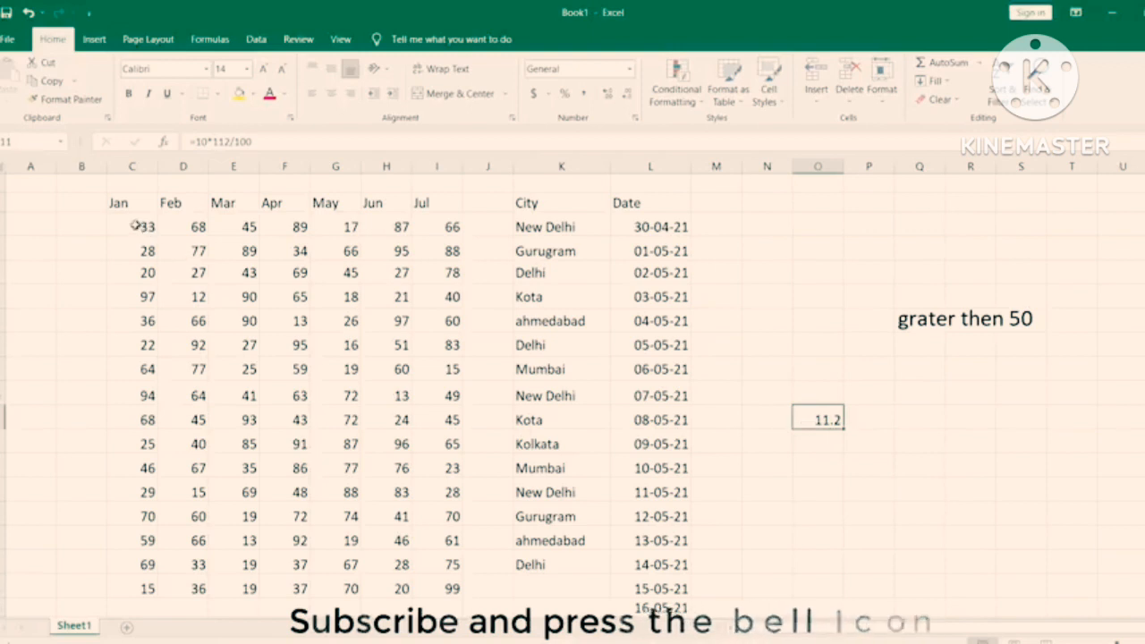
pyautogui.moveTo(141, 227); pyautogui.dragTo(443, 589)
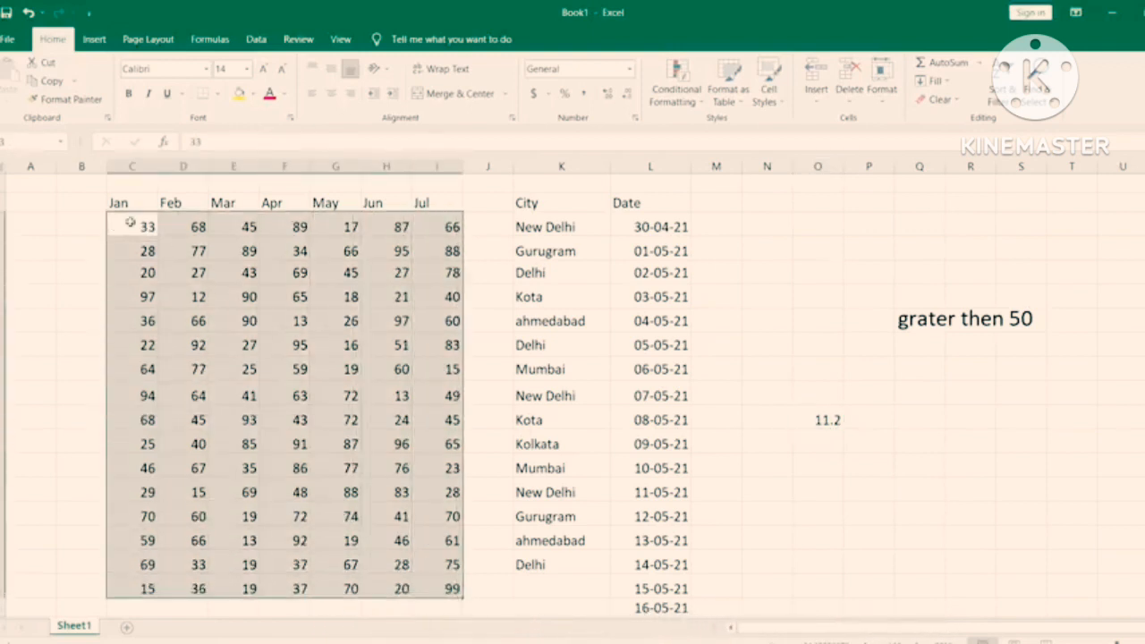
pyautogui.click(676, 85)
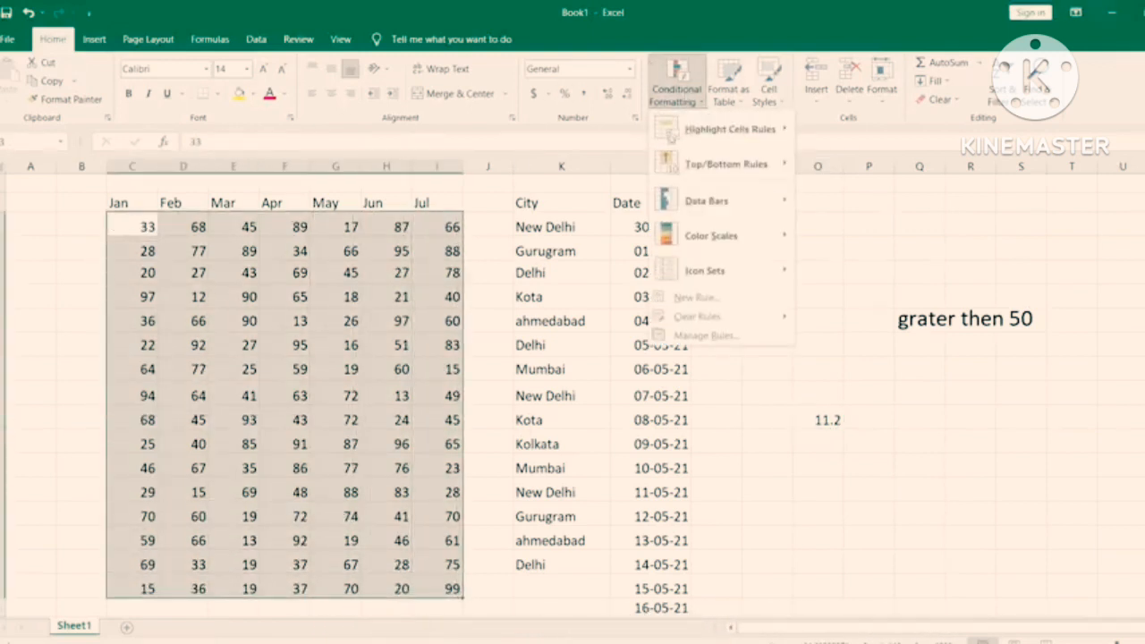
pyautogui.moveTo(691, 171)
pyautogui.moveTo(761, 168)
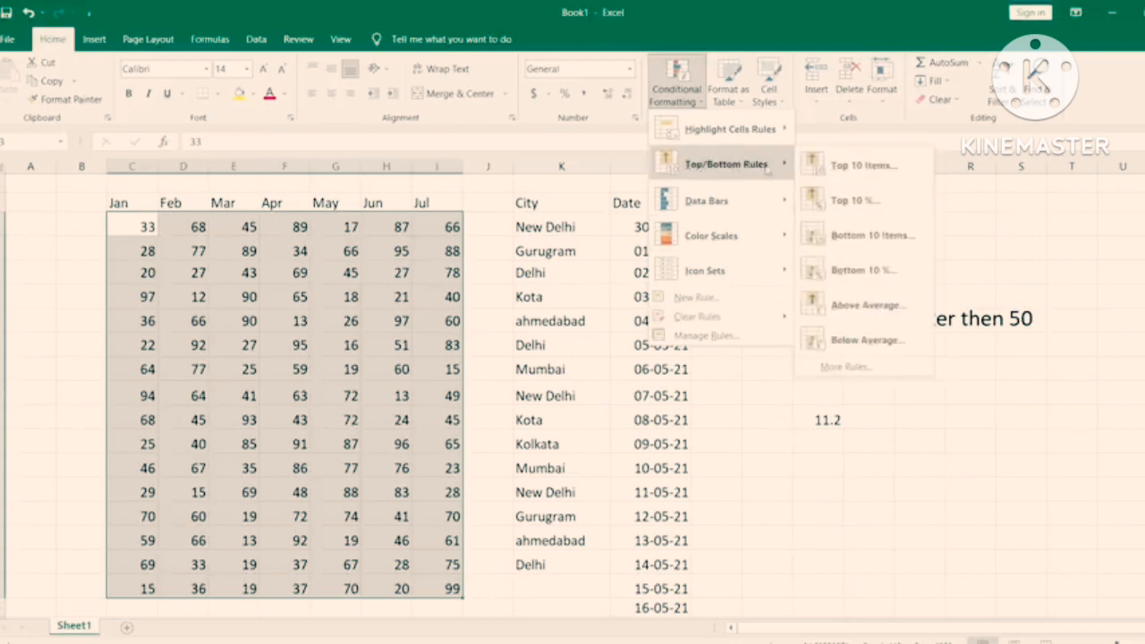
pyautogui.click(861, 207)
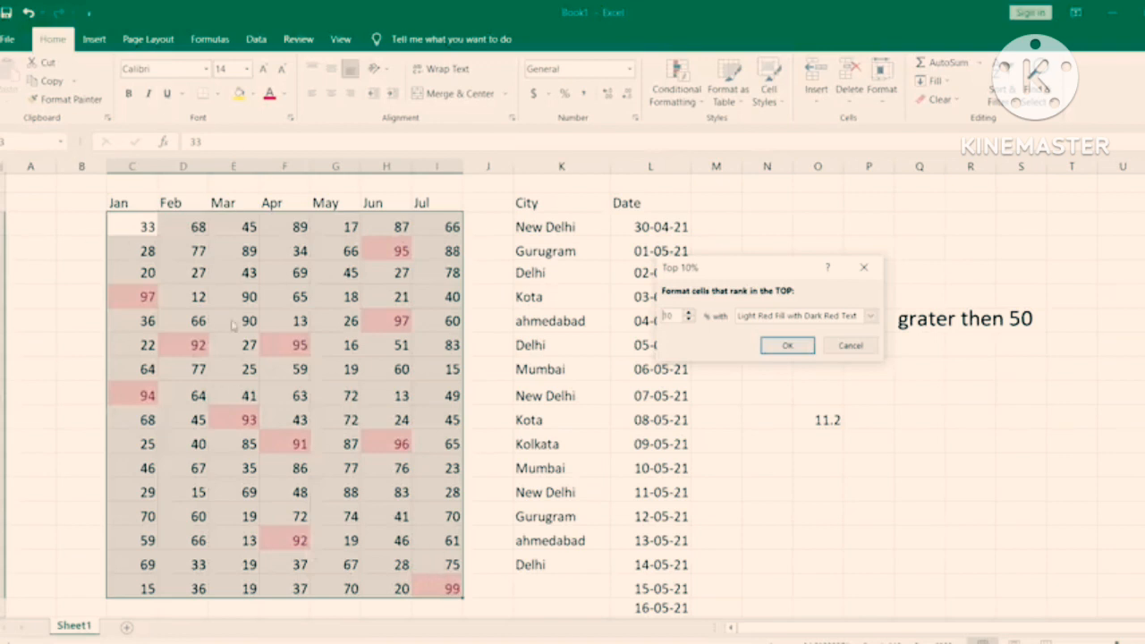
pyautogui.click(864, 350)
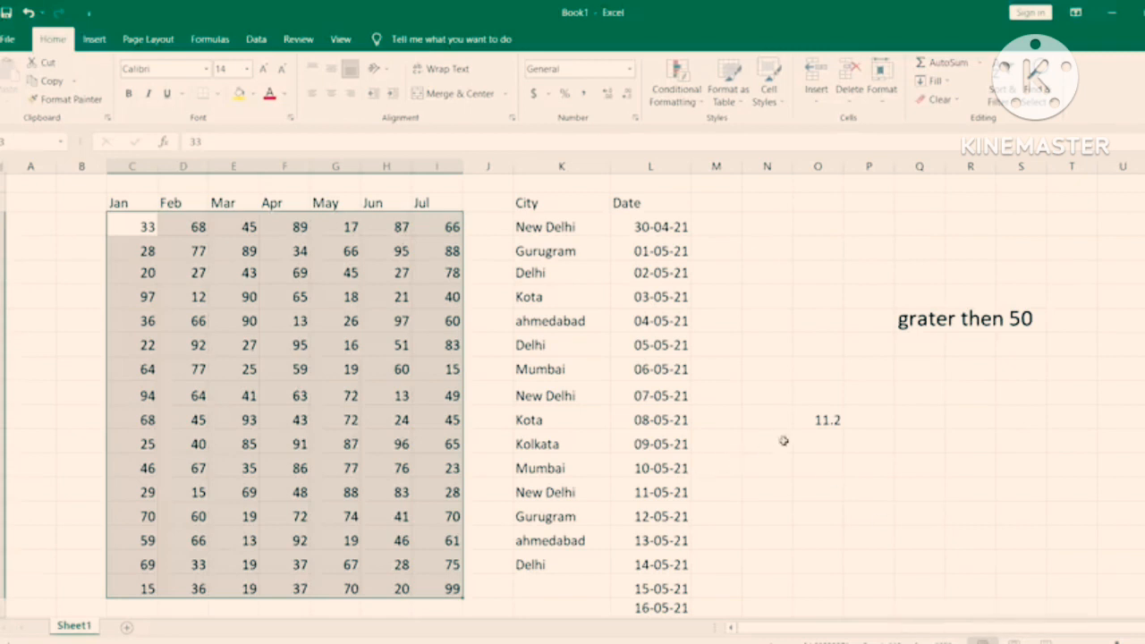
# Step: Preview the Top 10 % rule on the monthly numbers with the percentage raised step by step to 20, and cancel it
pyautogui.click(689, 97)
pyautogui.moveTo(705, 167)
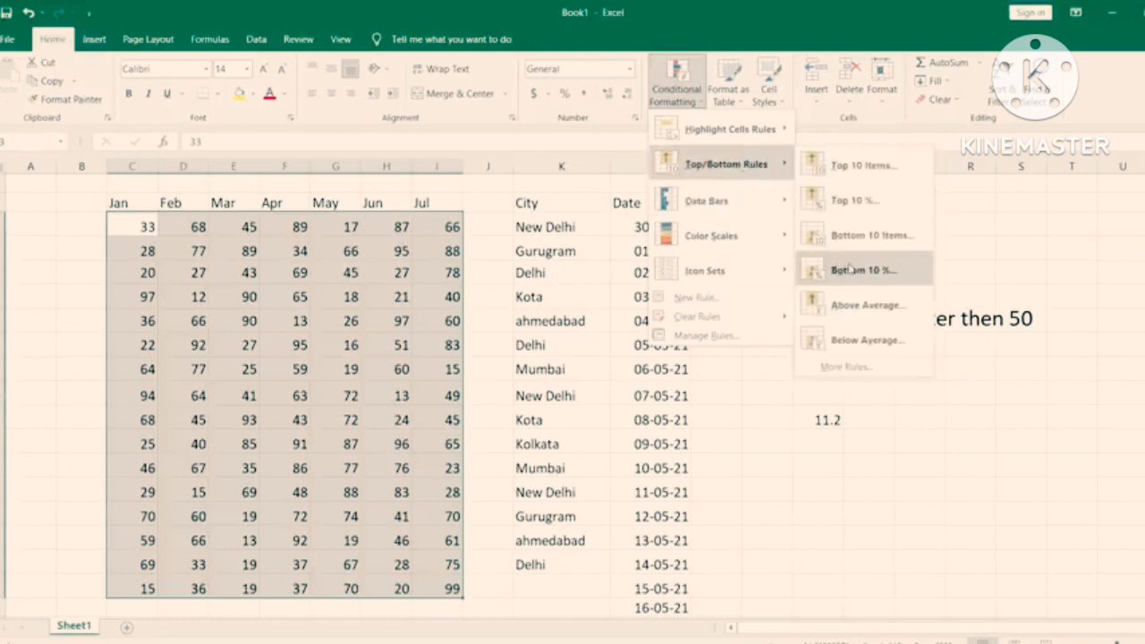
pyautogui.click(844, 202)
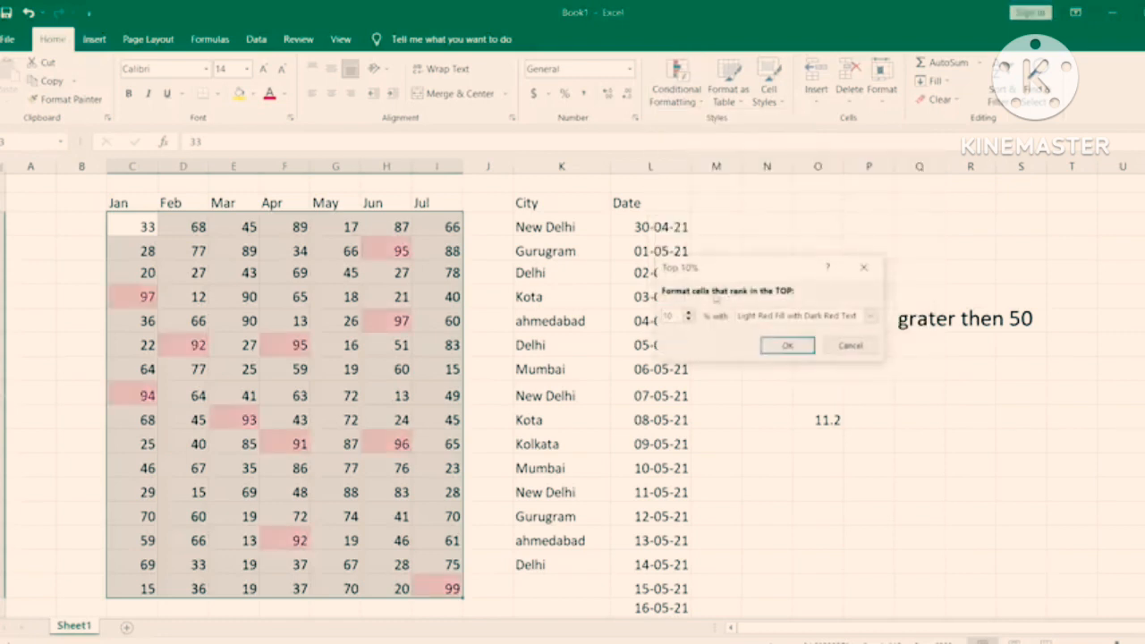
pyautogui.click(690, 313)
pyautogui.click(690, 313)
pyautogui.click(690, 313)
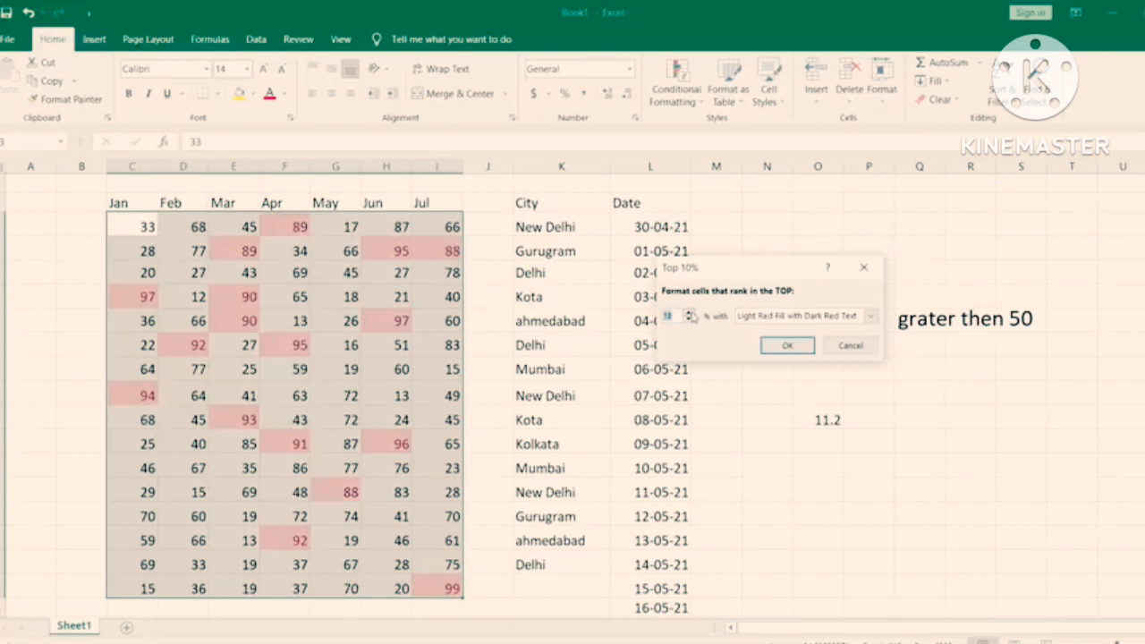
pyautogui.click(690, 313)
pyautogui.click(690, 313)
pyautogui.click(690, 314)
pyautogui.click(689, 313)
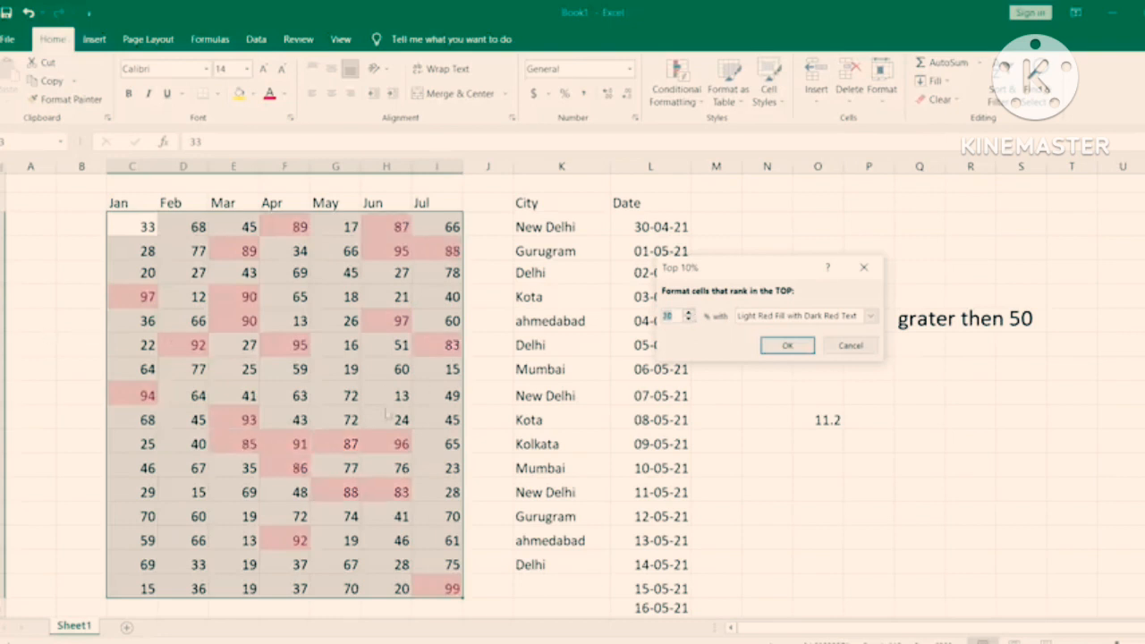
pyautogui.click(851, 346)
# Step: Calculate 20 percent of the 112 cells by changing the formula in O11 to =20*112/100
pyautogui.click(822, 421)
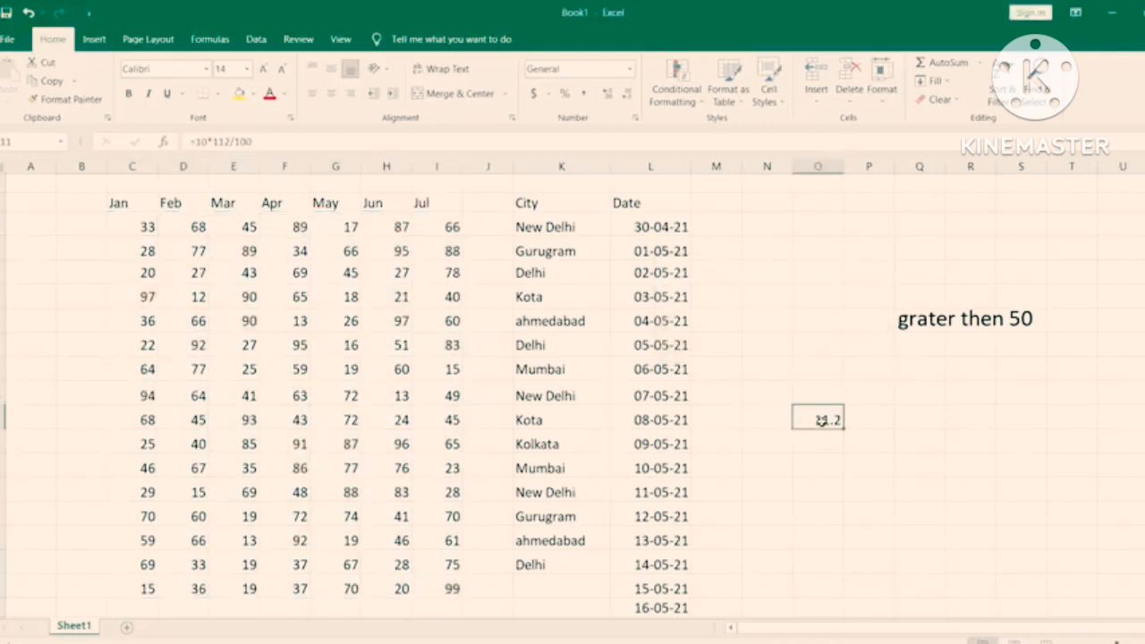
pyautogui.doubleClick(822, 421)
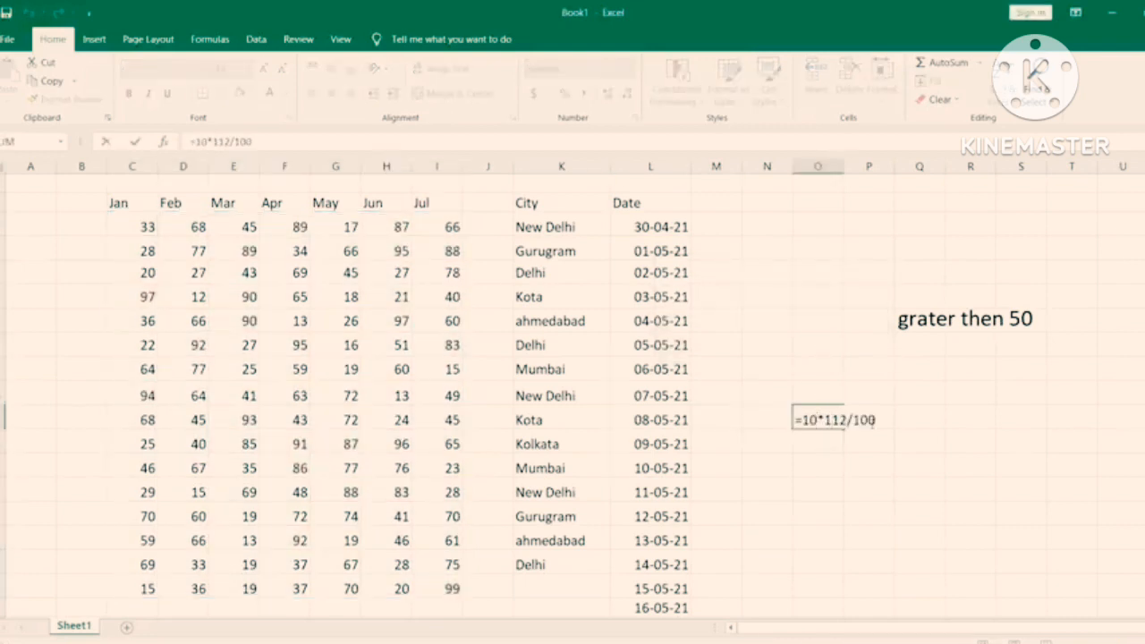
pyautogui.press('BackSpace')
pyautogui.press('BackSpace')
pyautogui.write('20')
pyautogui.press('Return')
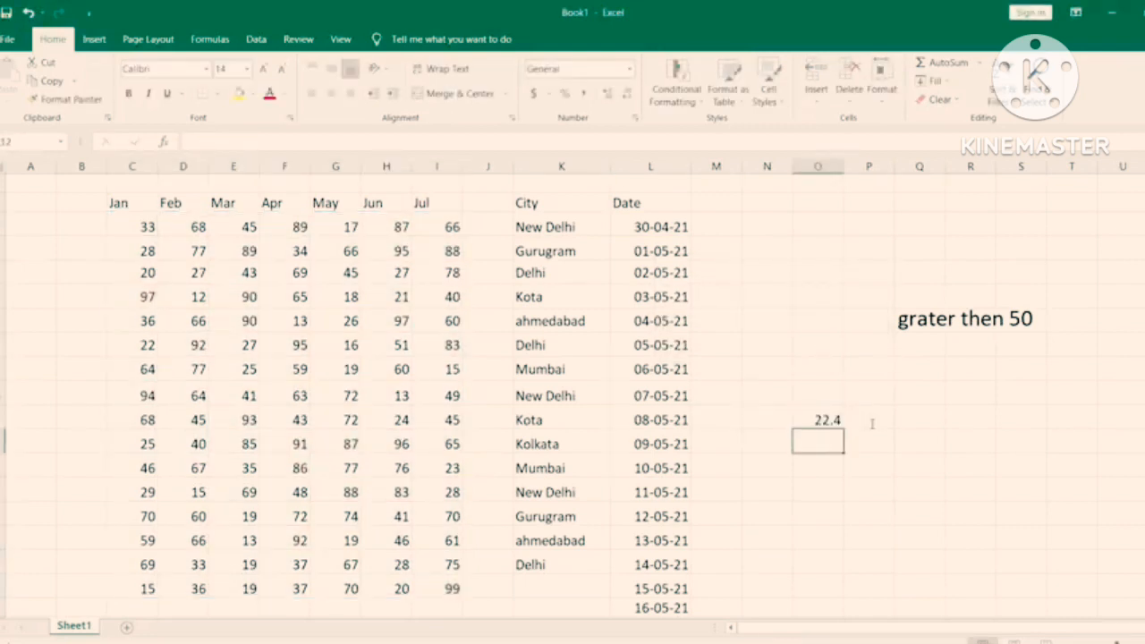
pyautogui.click(824, 413)
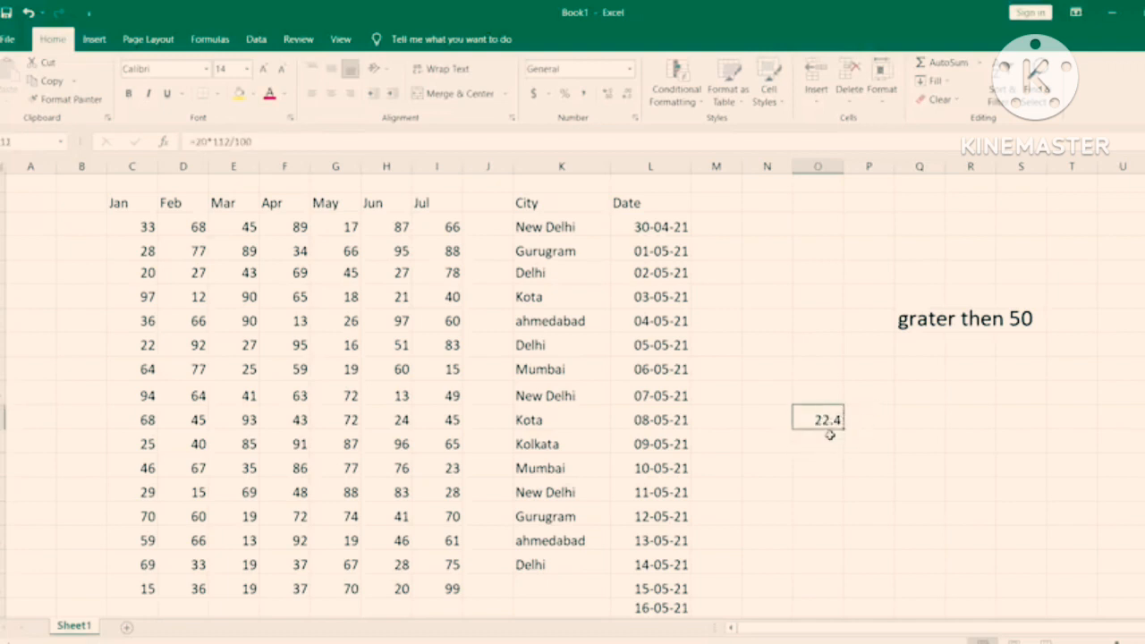
# Step: Reselect C3:I18, preview a Top 10 % rule set to 20 percent, and cancel it
pyautogui.moveTo(148, 226); pyautogui.dragTo(443, 591)
pyautogui.click(685, 101)
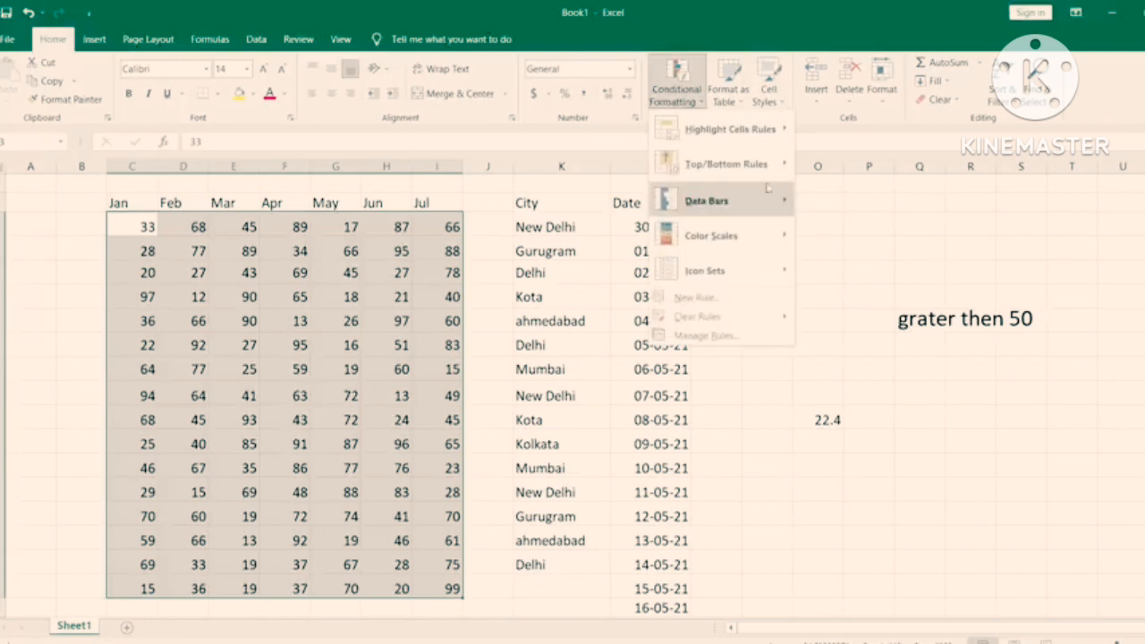
pyautogui.moveTo(733, 170)
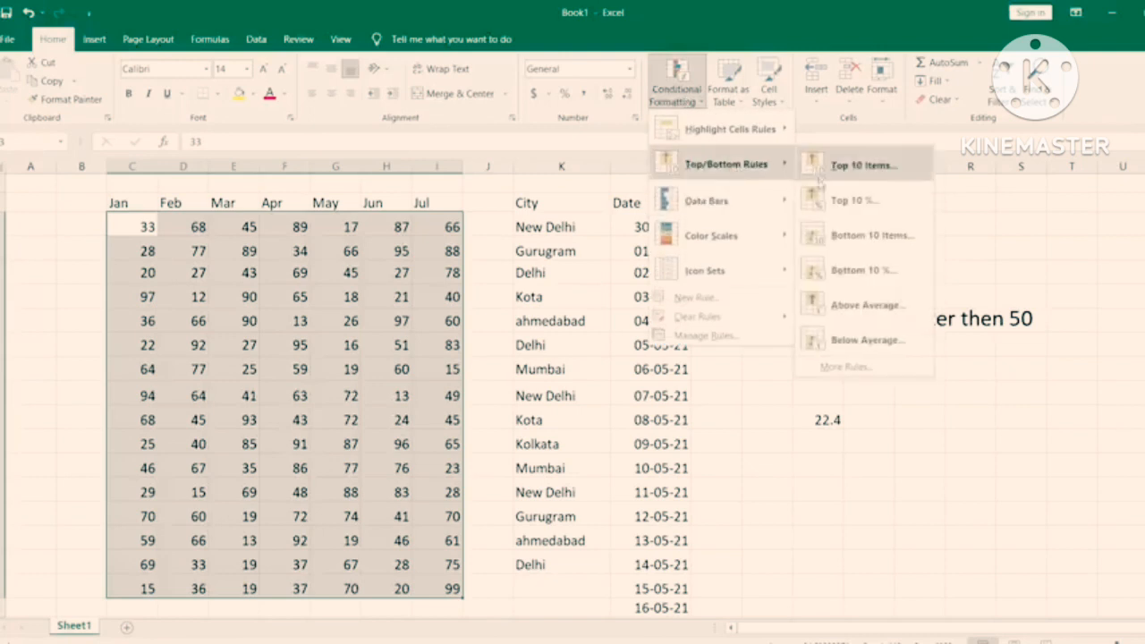
pyautogui.click(854, 203)
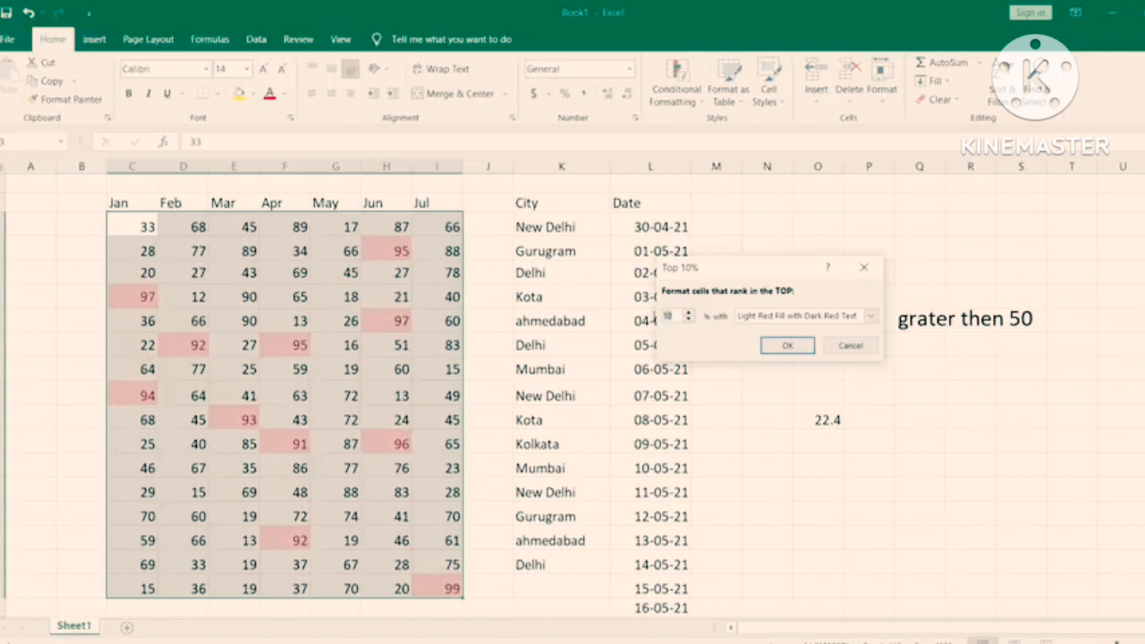
pyautogui.write('2')
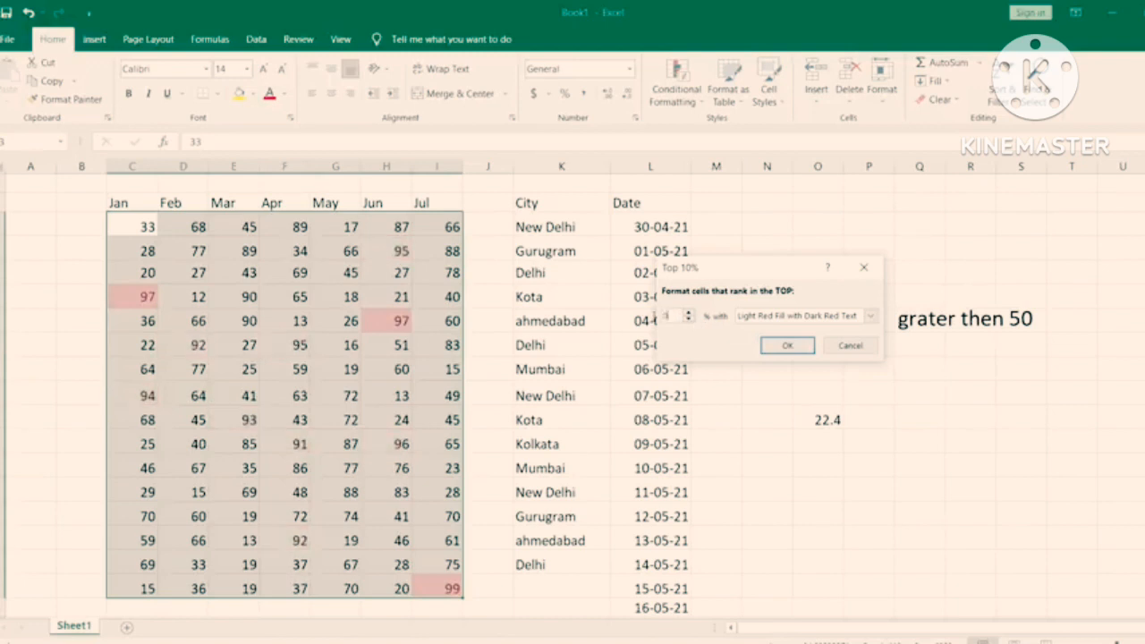
pyautogui.write('0')
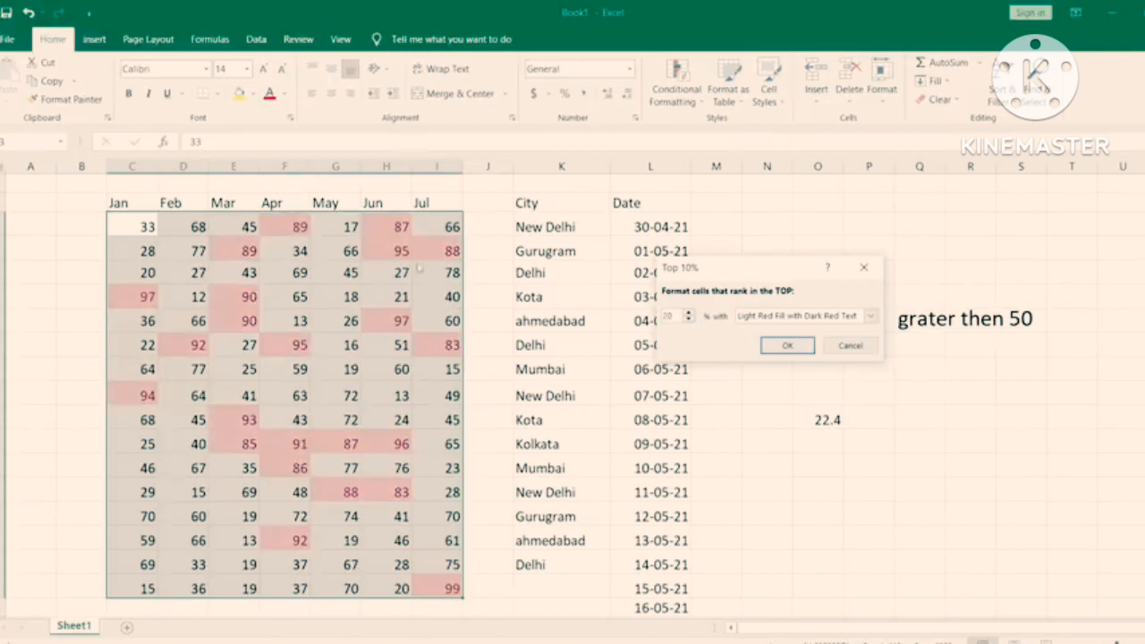
pyautogui.click(855, 347)
# Step: Preview a Bottom 10 % rule at 10 percent on the monthly numbers, and cancel it
pyautogui.click(677, 88)
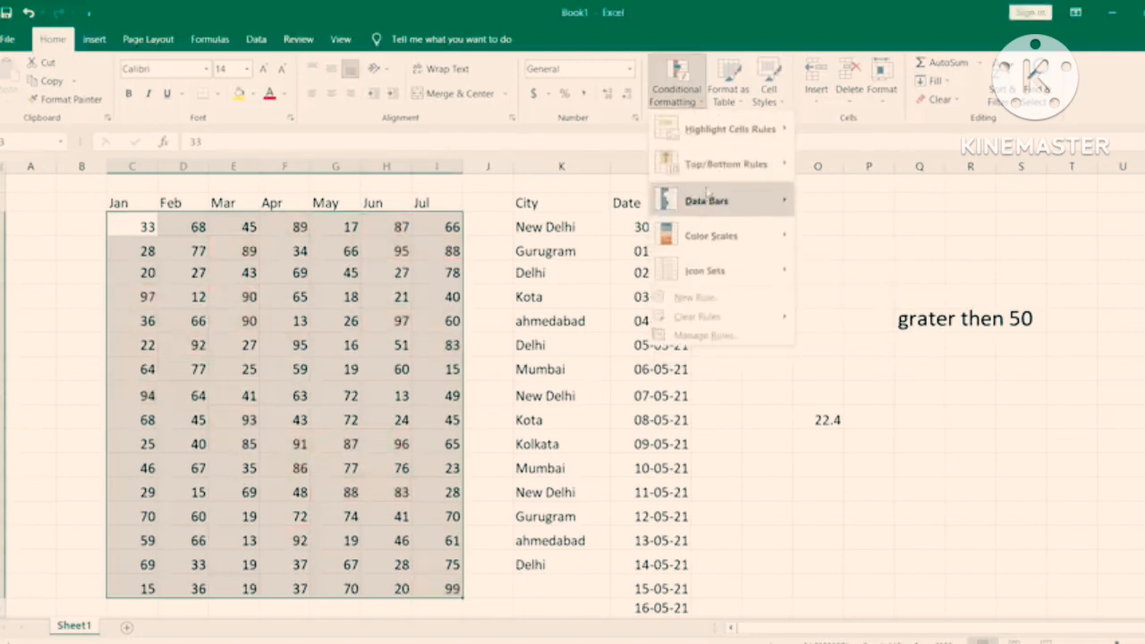
pyautogui.moveTo(730, 164)
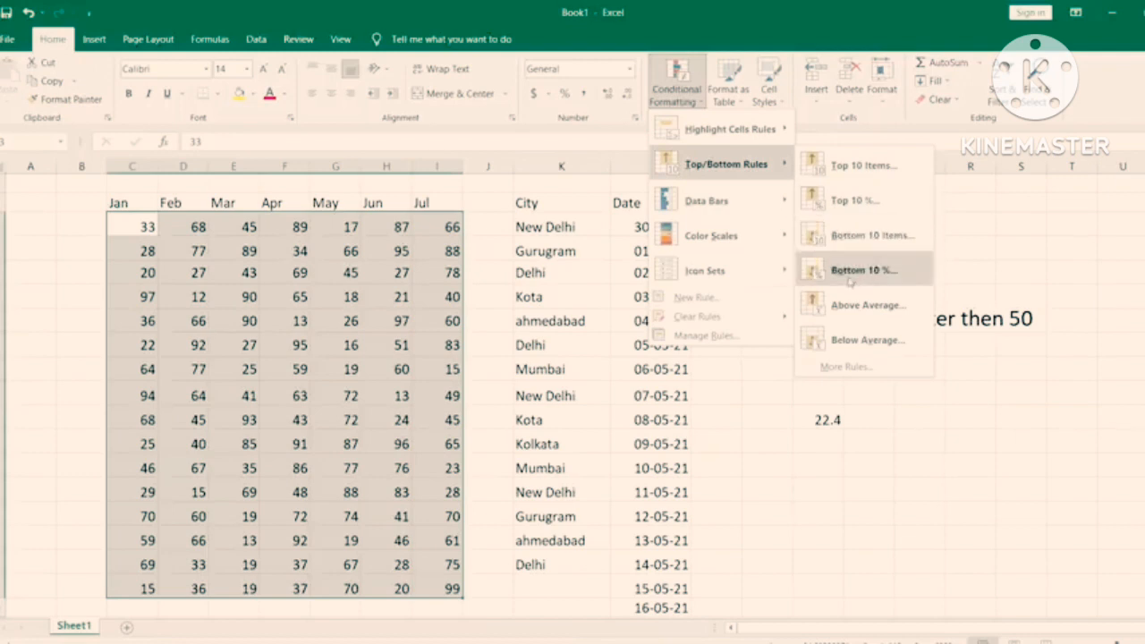
pyautogui.click(880, 279)
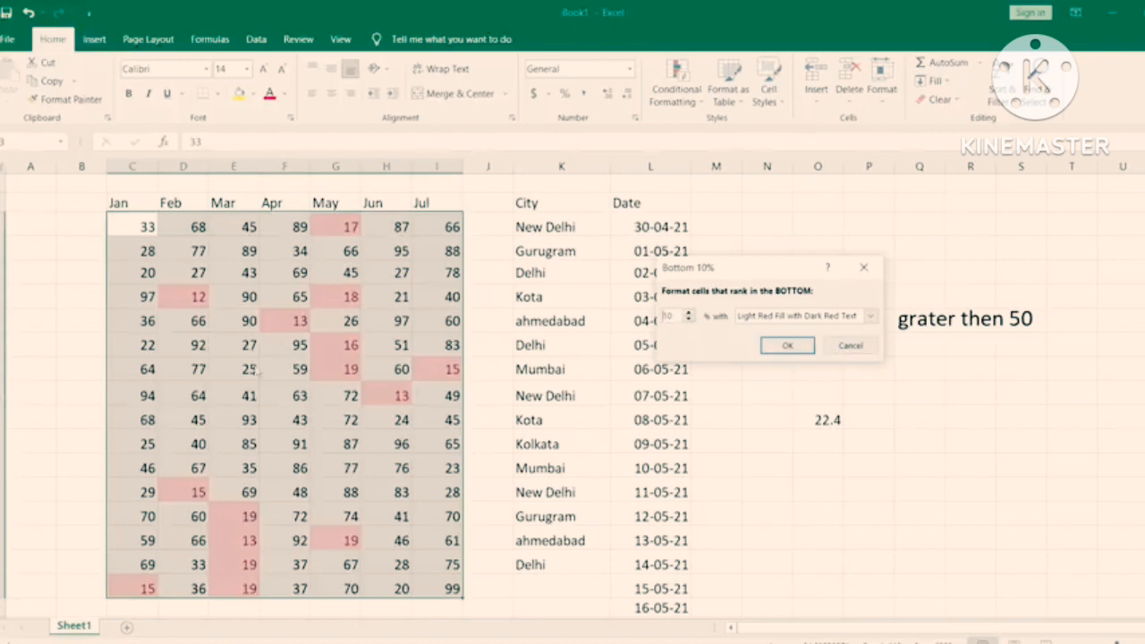
pyautogui.click(850, 346)
# Step: Set the formula in O11 to =10*112/100 to calculate 10 percent of the cells
pyautogui.doubleClick(821, 419)
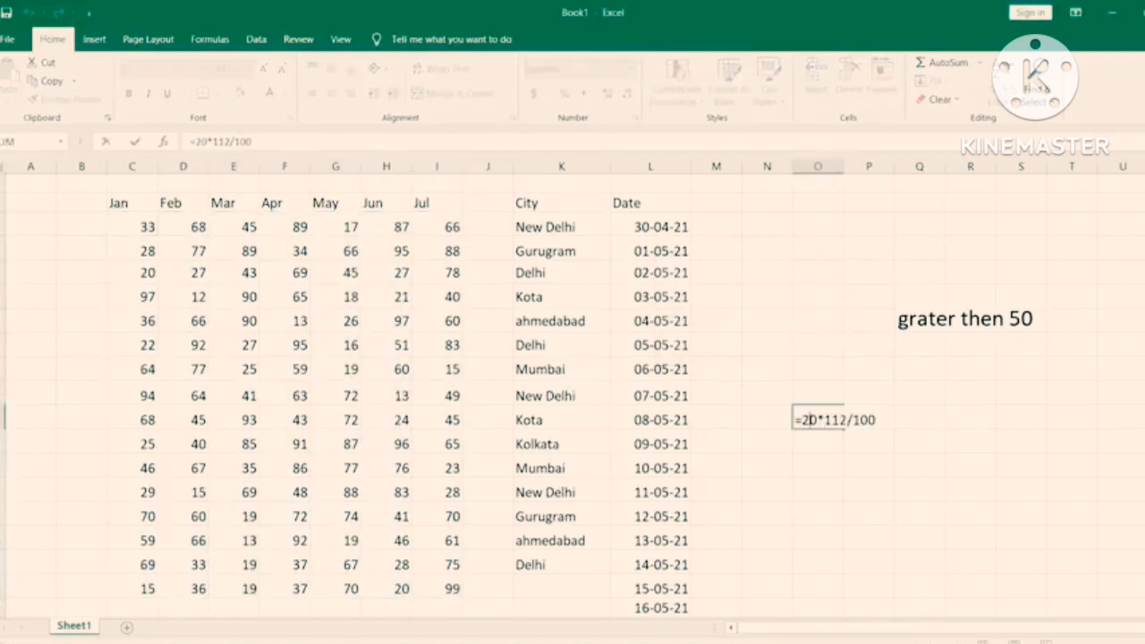
pyautogui.press('BackSpace')
pyautogui.write('1')
pyautogui.press('Return')
pyautogui.press('Up')
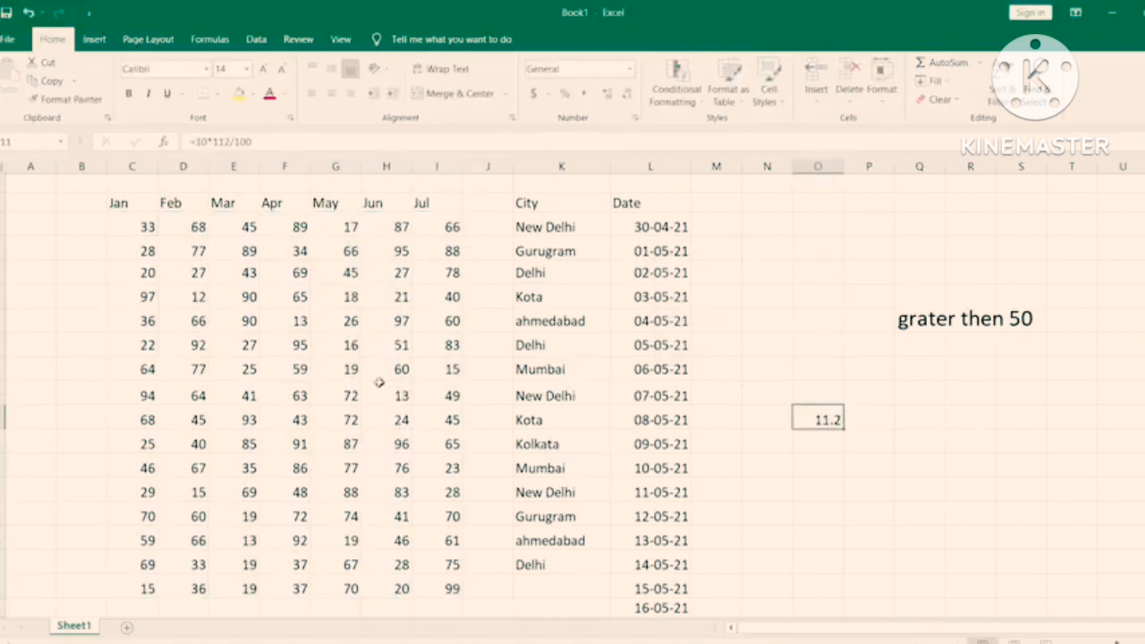
# Step: Reselect C3:I18 and preview the Bottom 10 % rule at 10 percent twice without applying it
pyautogui.moveTo(143, 226); pyautogui.dragTo(448, 587)
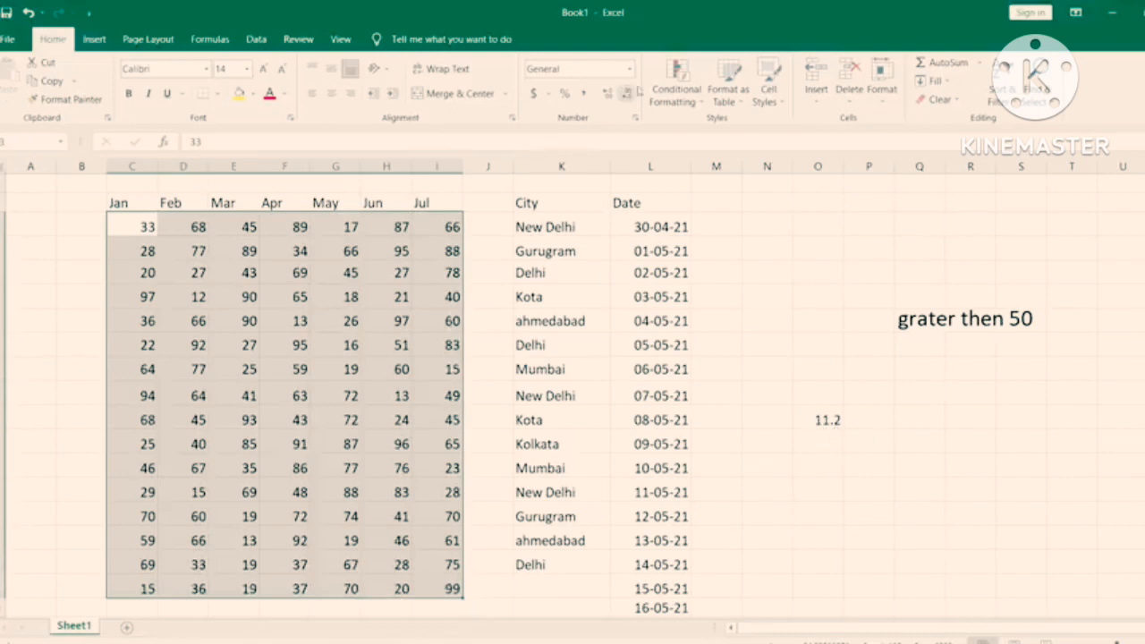
pyautogui.click(677, 89)
pyautogui.moveTo(734, 171)
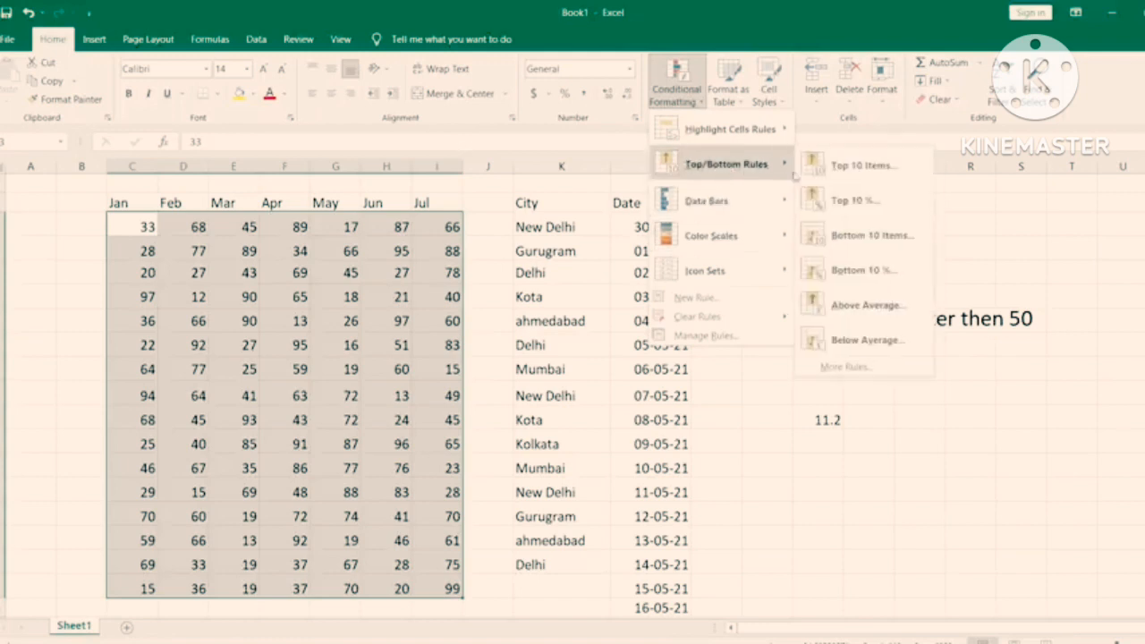
pyautogui.click(843, 279)
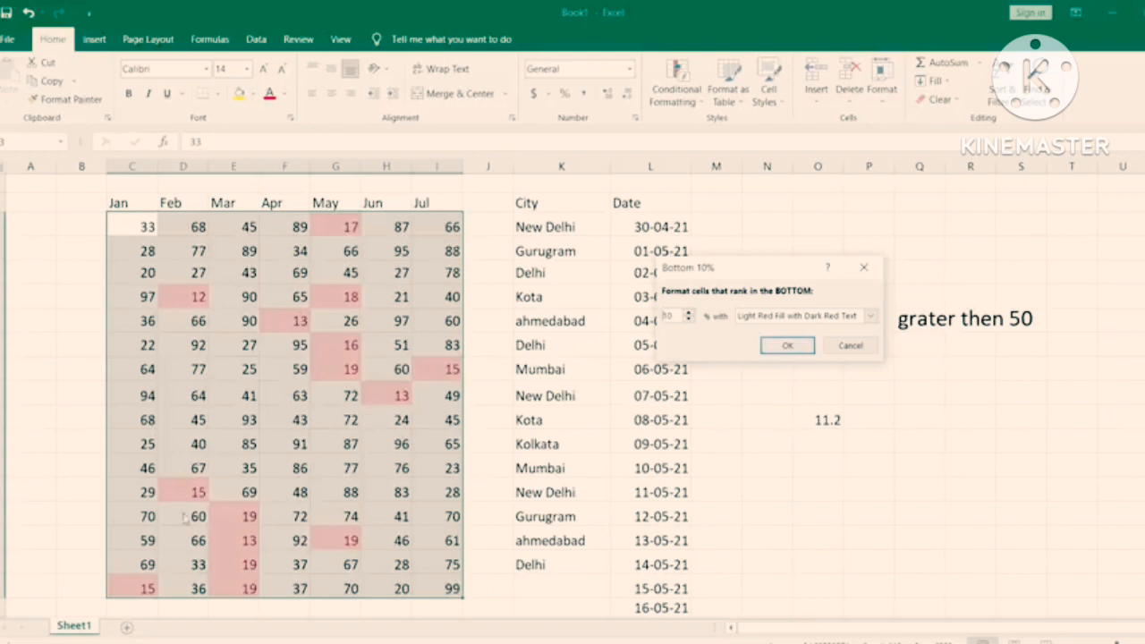
pyautogui.click(853, 346)
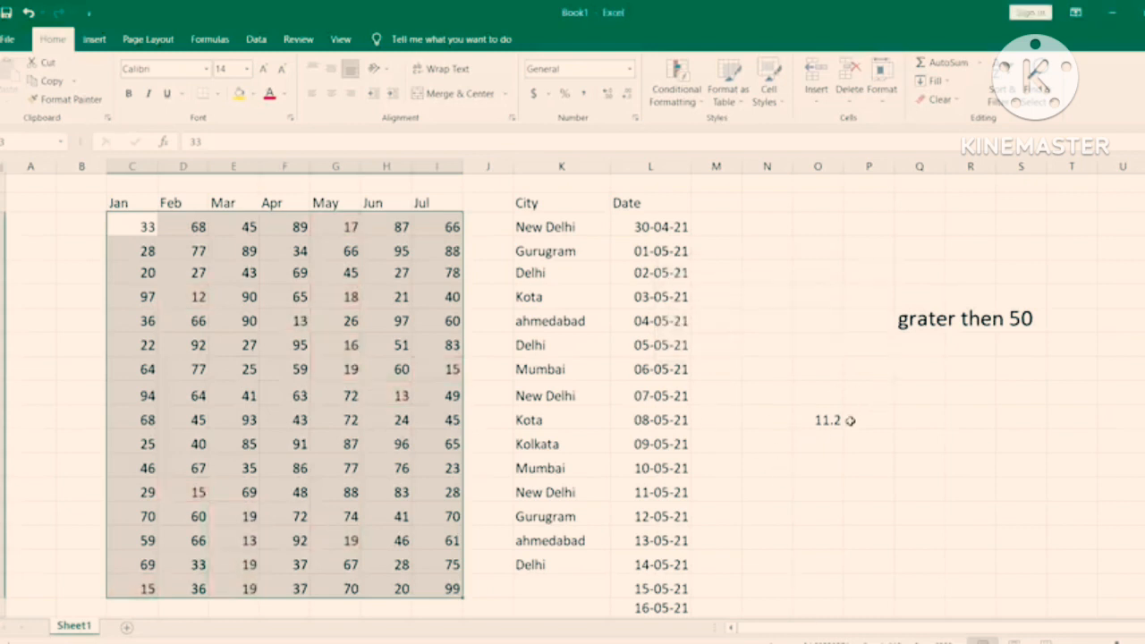
pyautogui.click(678, 95)
pyautogui.moveTo(713, 172)
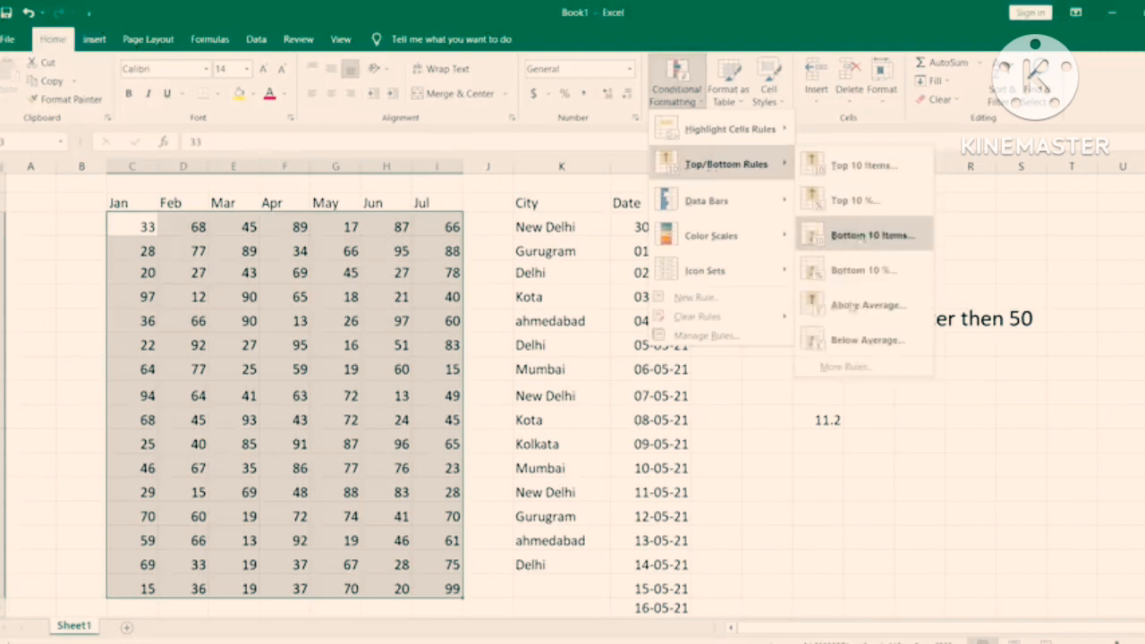
pyautogui.click(865, 283)
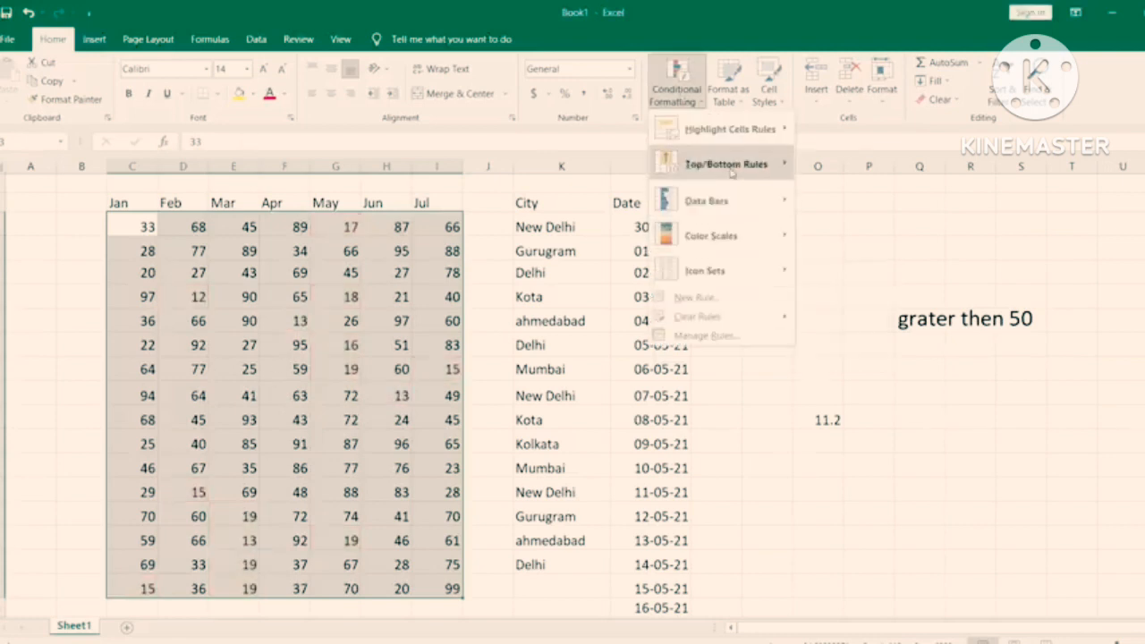
# Step: Preview a Bottom 10 Items rule on the monthly numbers with the item count reduced to 5, and cancel it
pyautogui.moveTo(732, 171)
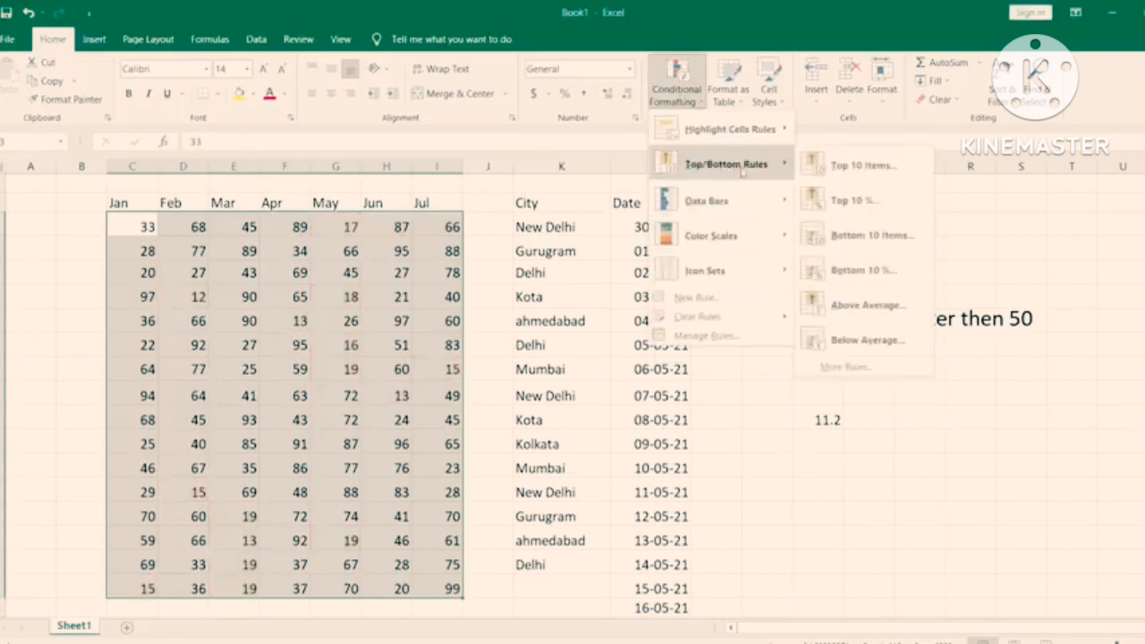
pyautogui.click(847, 243)
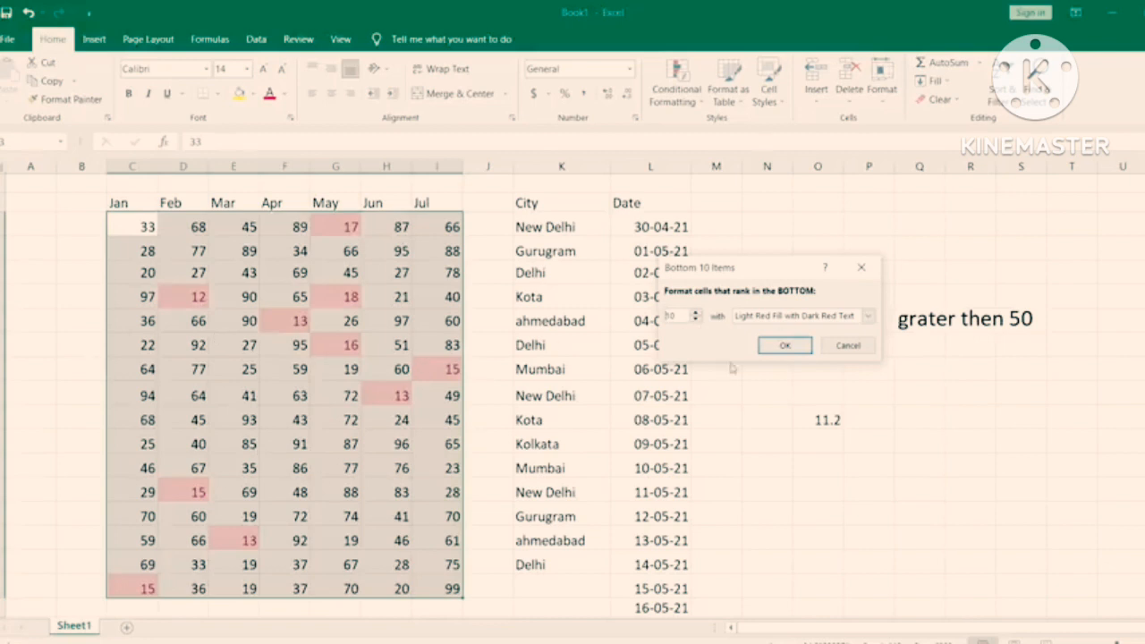
pyautogui.click(696, 320)
pyautogui.click(696, 321)
pyautogui.click(696, 321)
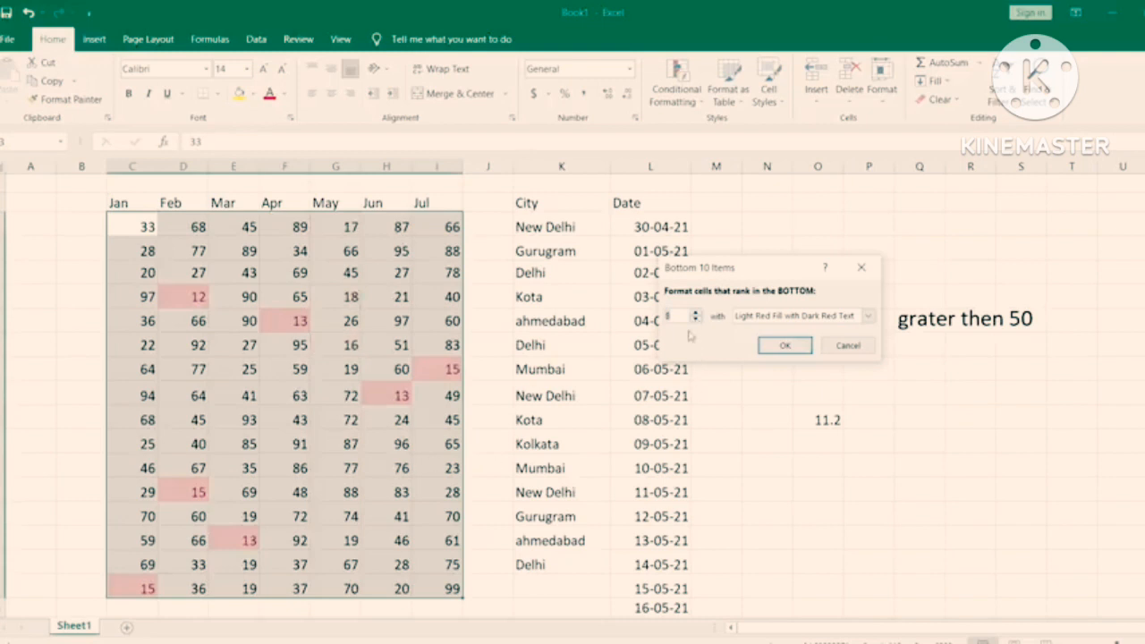
pyautogui.write('5')
pyautogui.click(848, 345)
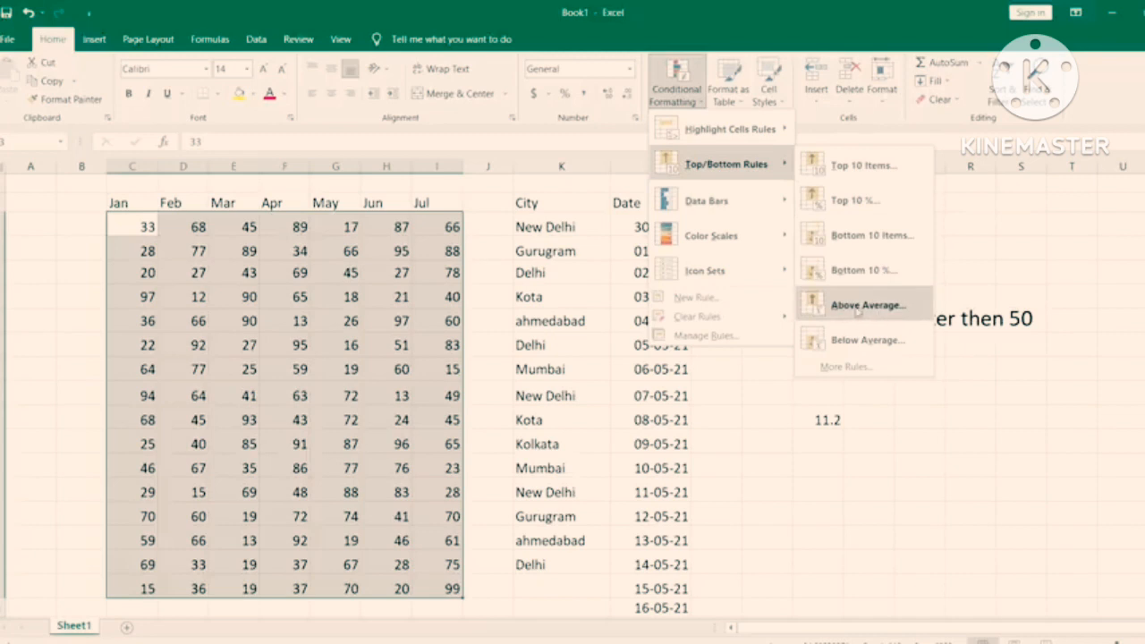
pyautogui.click(394, 532)
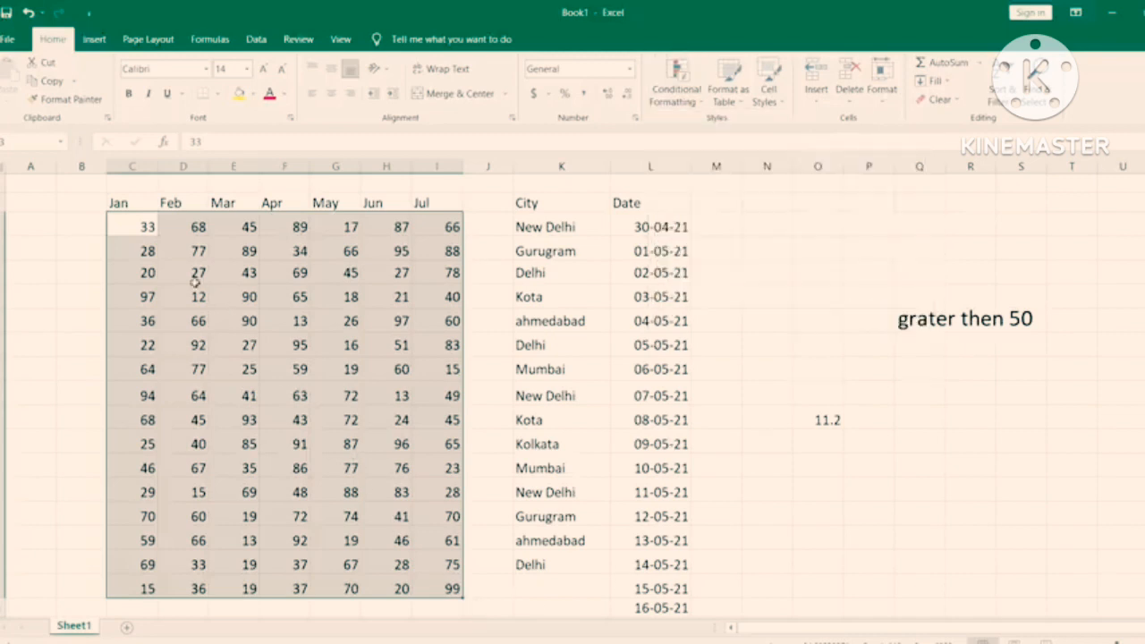
# Step: Preview the Above Average conditional formatting rule on the Jan to Jul figures with light red fill and dark red text, then cancel it
pyautogui.click(137, 230)
pyautogui.moveTo(137, 231); pyautogui.dragTo(455, 589)
pyautogui.click(677, 94)
pyautogui.moveTo(707, 164)
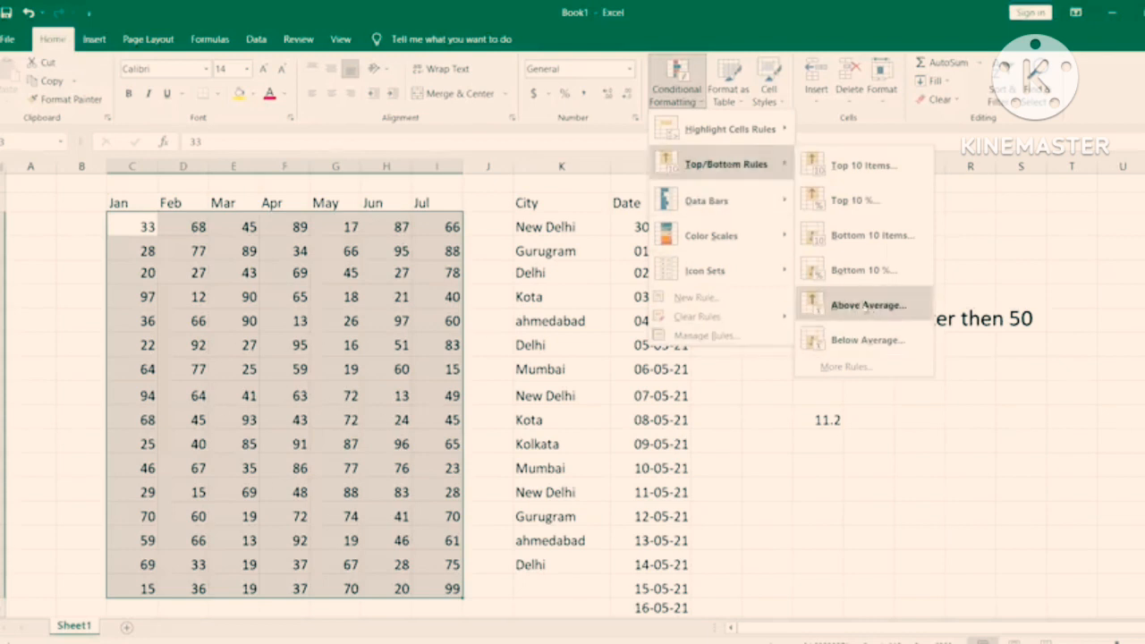
pyautogui.click(508, 305)
pyautogui.moveTo(128, 216); pyautogui.dragTo(136, 240)
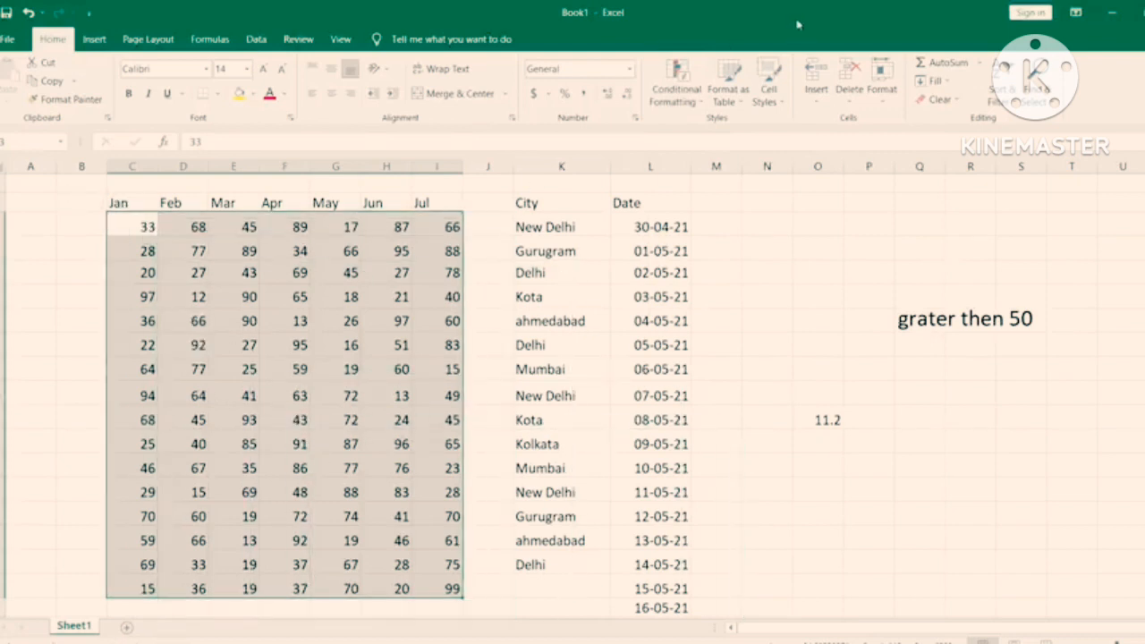
pyautogui.click(677, 98)
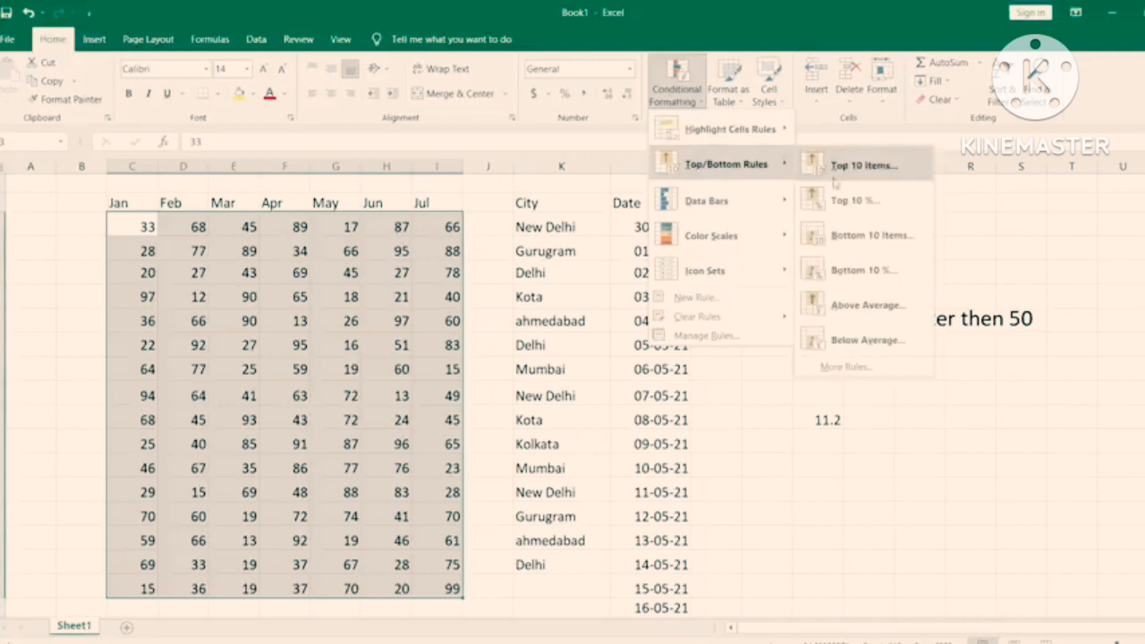
pyautogui.click(895, 307)
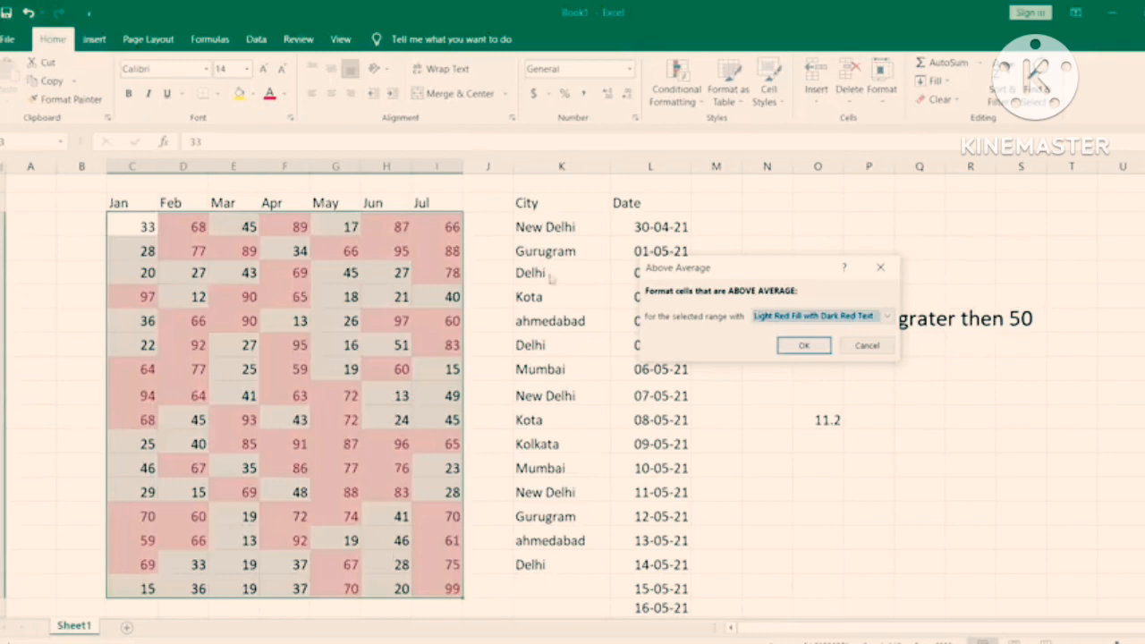
pyautogui.click(867, 346)
# Step: Preview the Below Average conditional formatting rule on the Jan to Jul figures with light red fill and dark red text, then cancel it
pyautogui.click(677, 90)
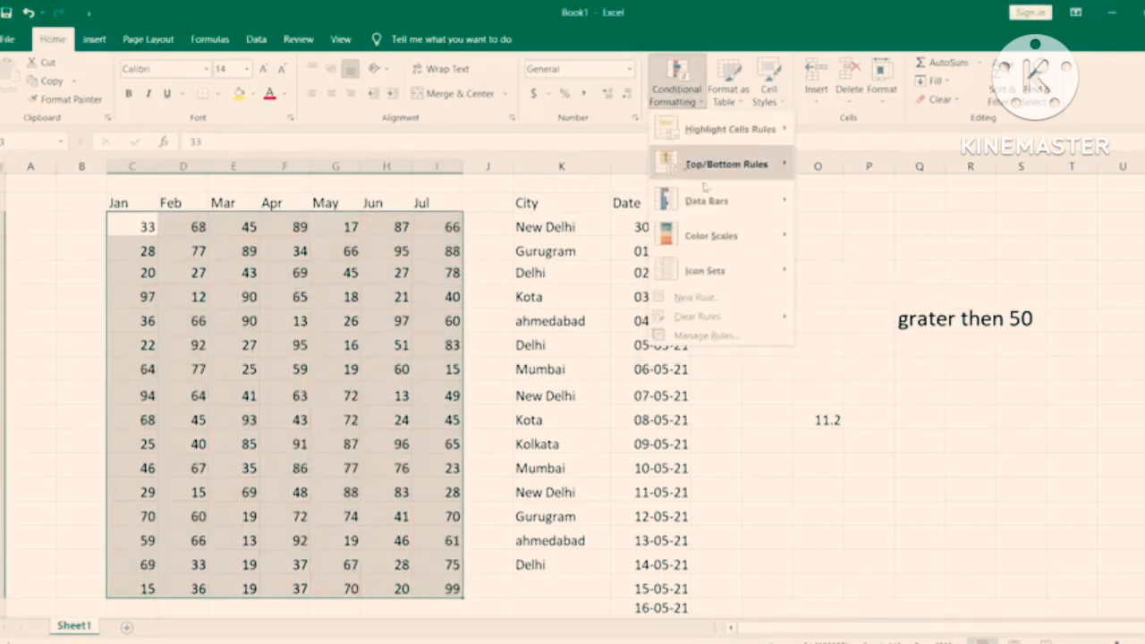
pyautogui.moveTo(715, 170)
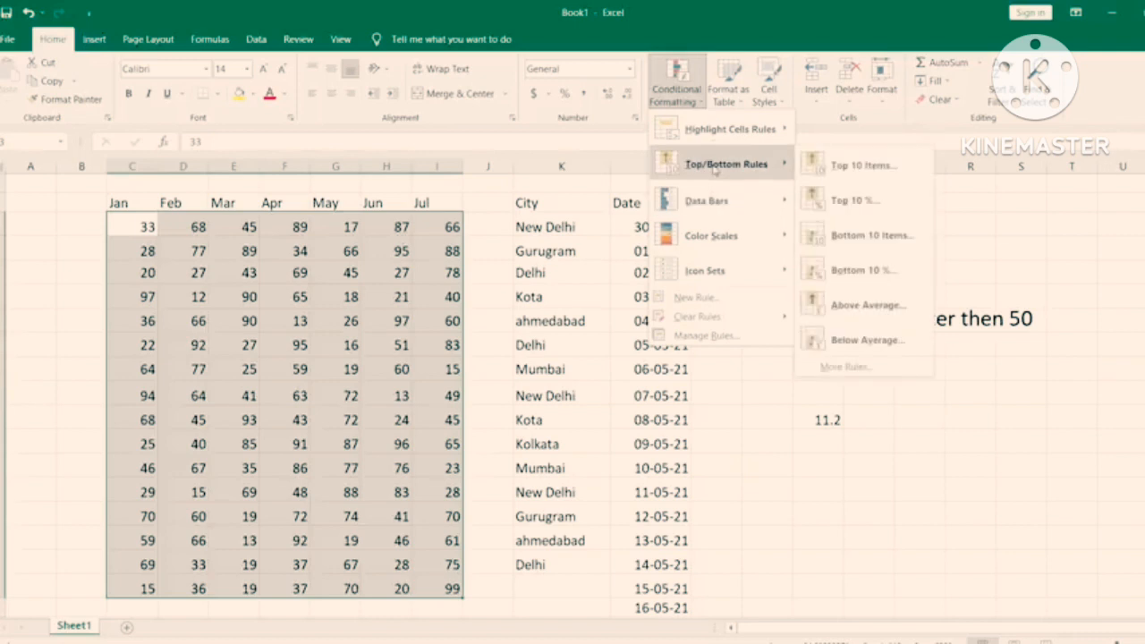
pyautogui.click(864, 351)
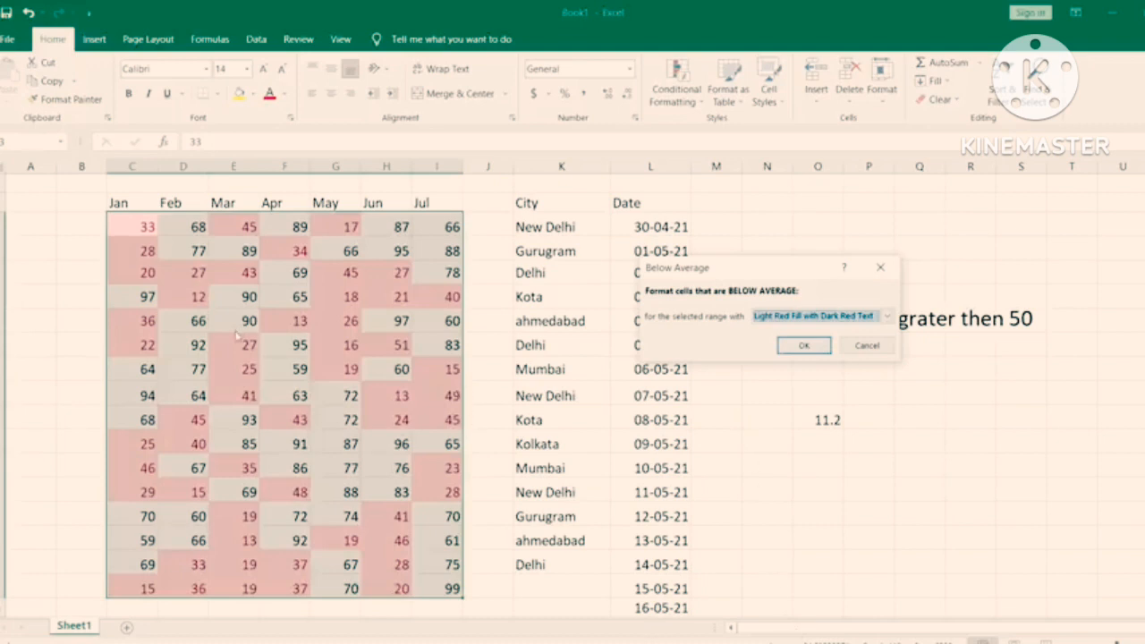
pyautogui.click(868, 346)
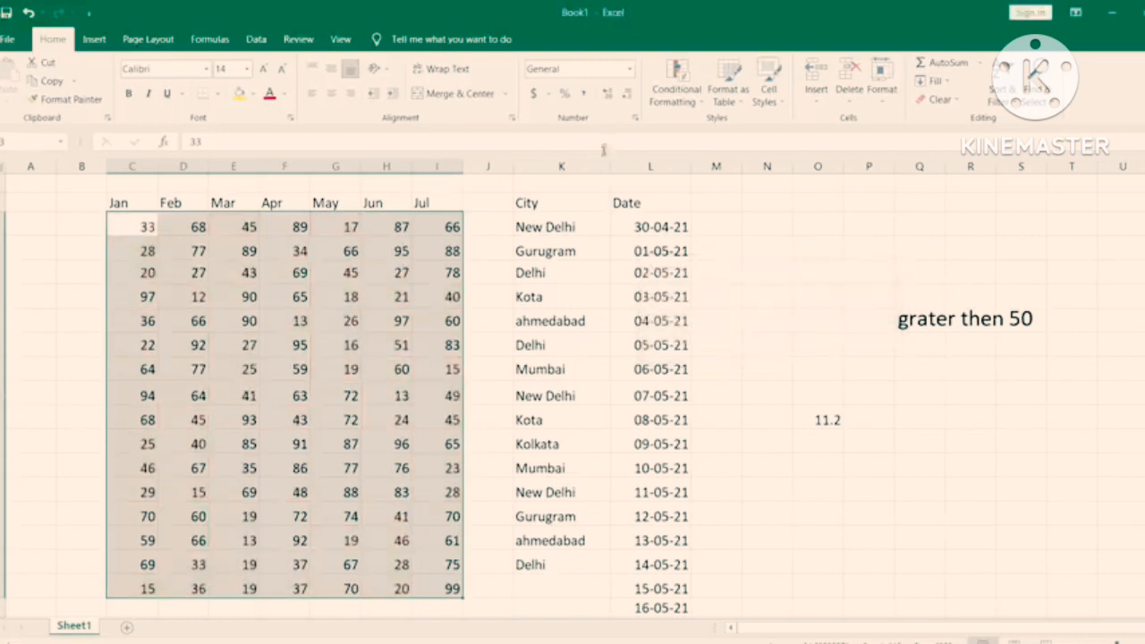
pyautogui.click(686, 109)
pyautogui.moveTo(708, 179)
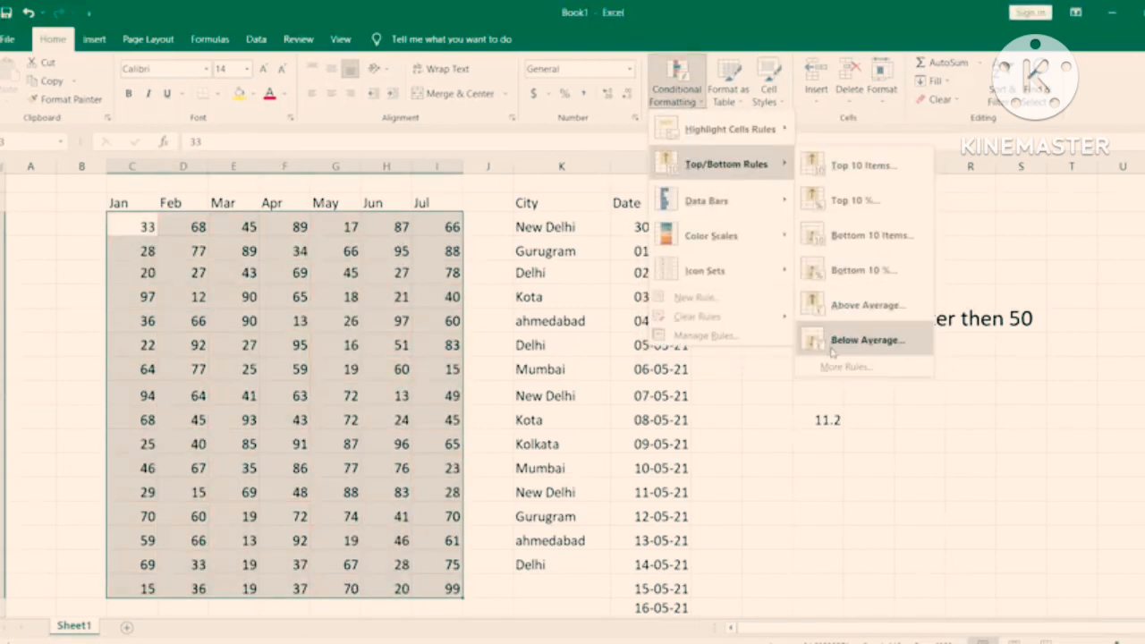
pyautogui.moveTo(707, 206)
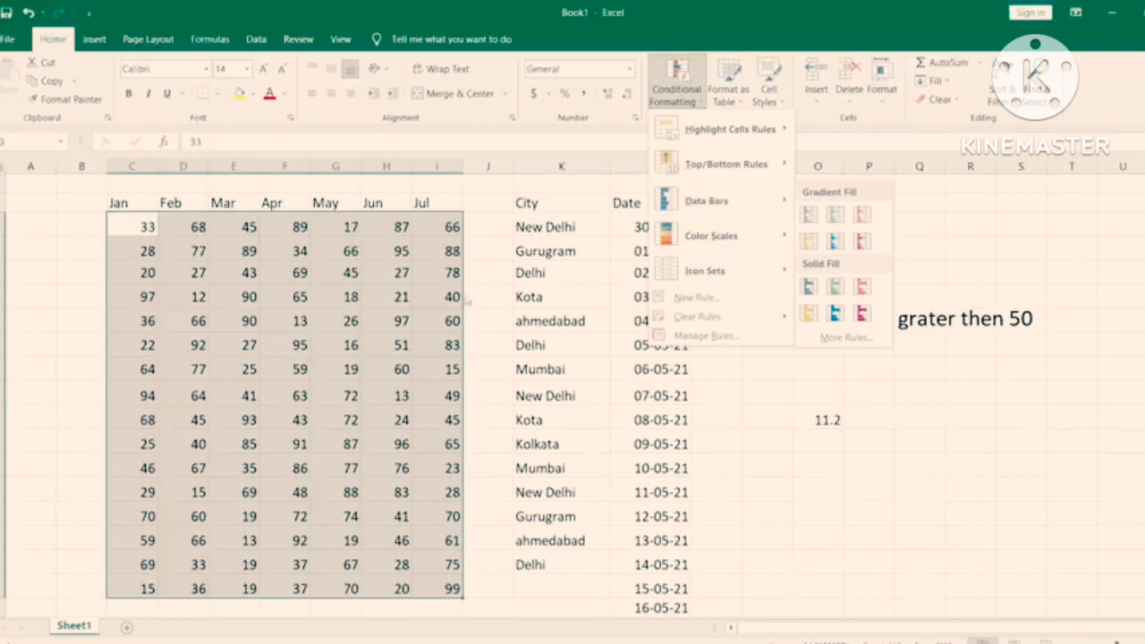
pyautogui.click(457, 224)
pyautogui.moveTo(454, 226); pyautogui.dragTo(455, 344)
pyautogui.moveTo(454, 425); pyautogui.dragTo(463, 591)
pyautogui.click(676, 90)
pyautogui.moveTo(711, 201)
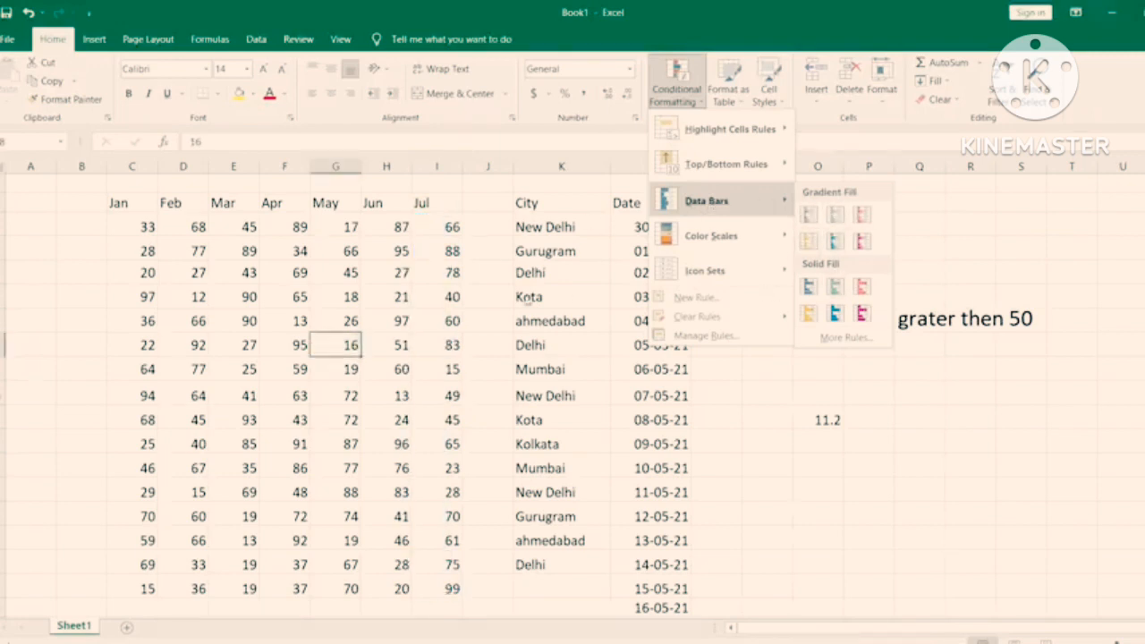
pyautogui.click(421, 297)
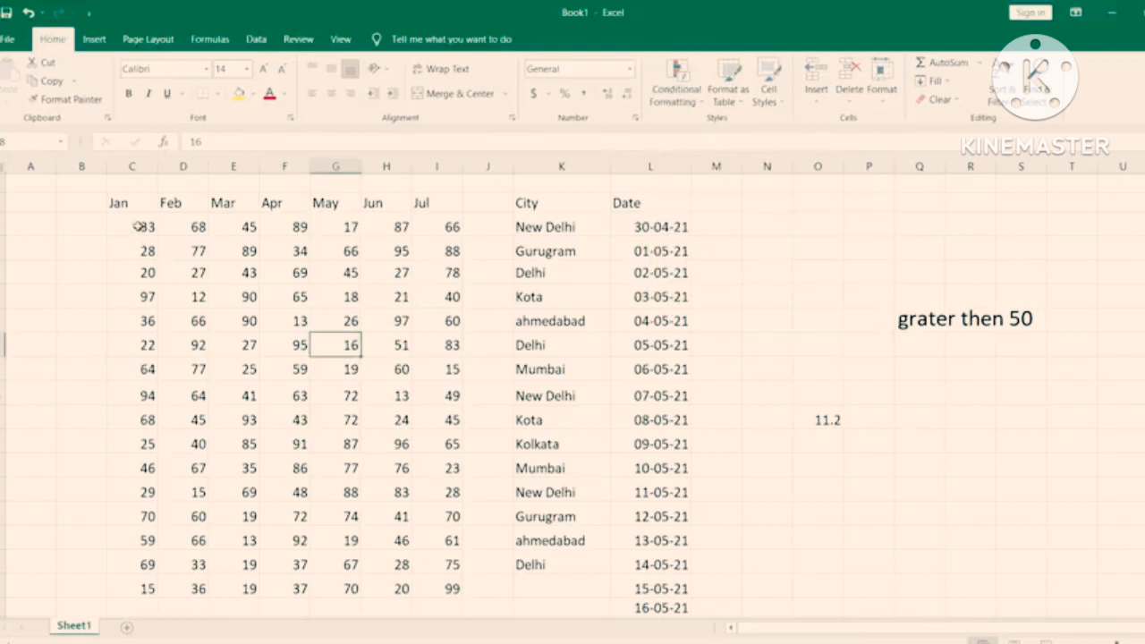
# Step: Widen column I, which holds the Jul figures, slightly
pyautogui.moveTo(449, 227); pyautogui.dragTo(432, 580)
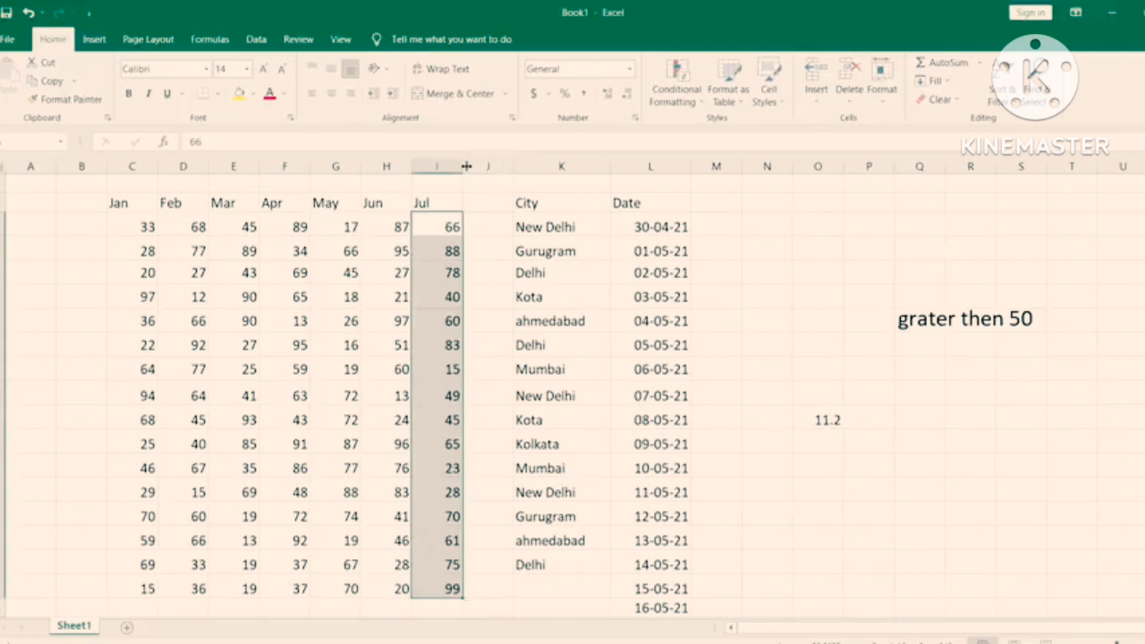
pyautogui.moveTo(465, 167); pyautogui.dragTo(475, 167)
pyautogui.click(678, 89)
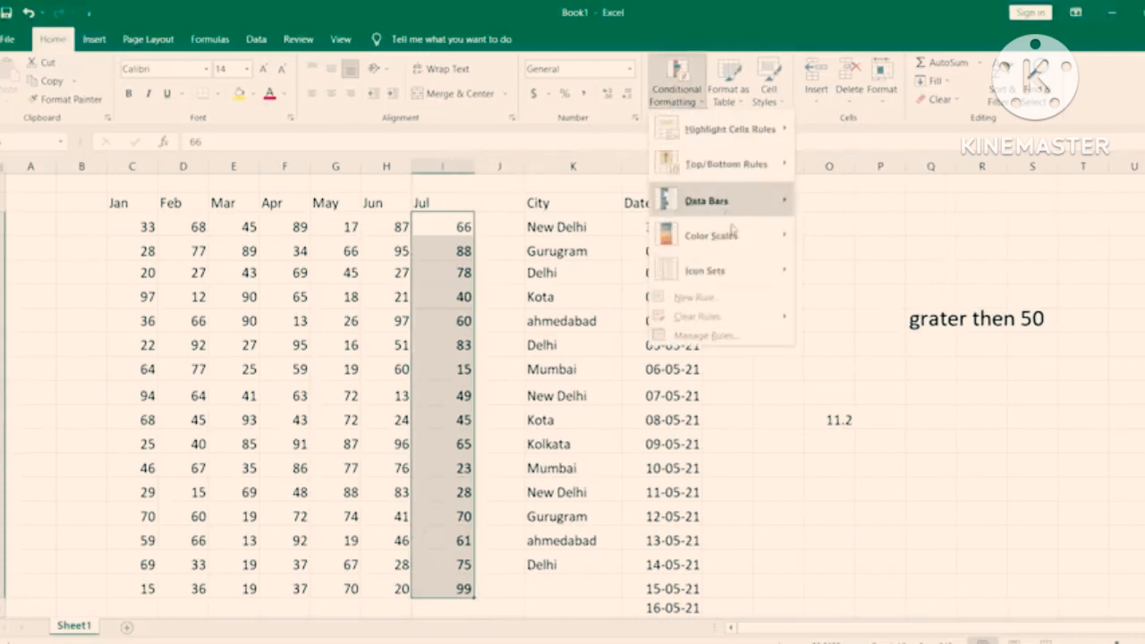
pyautogui.moveTo(729, 228)
pyautogui.click(427, 362)
pyautogui.click(425, 345)
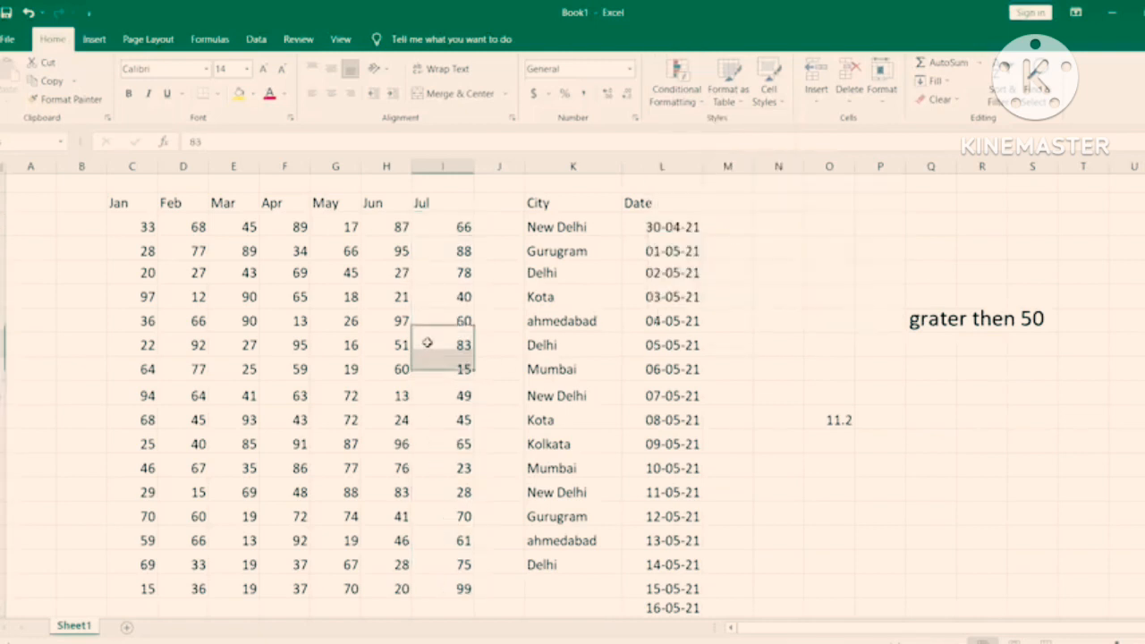
# Step: Enter a list in column O with the header Value and the numbers 1 to 10 below it
pyautogui.click(789, 322)
pyautogui.scroll(-10, 370, 468)
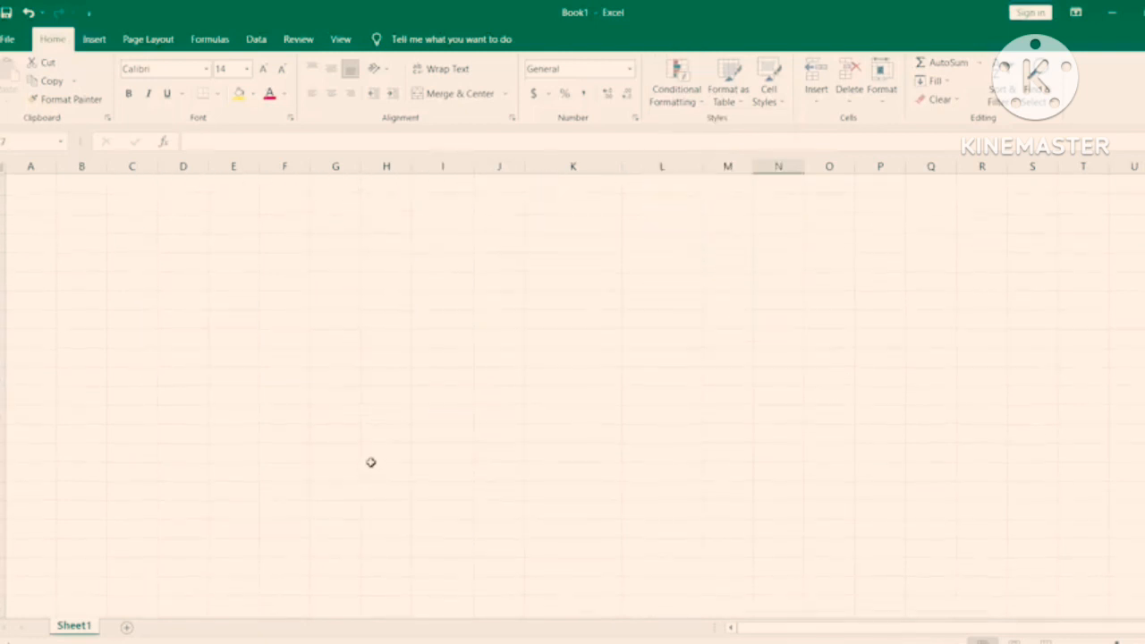
pyautogui.click(206, 256)
pyautogui.scroll(10, 302, 411)
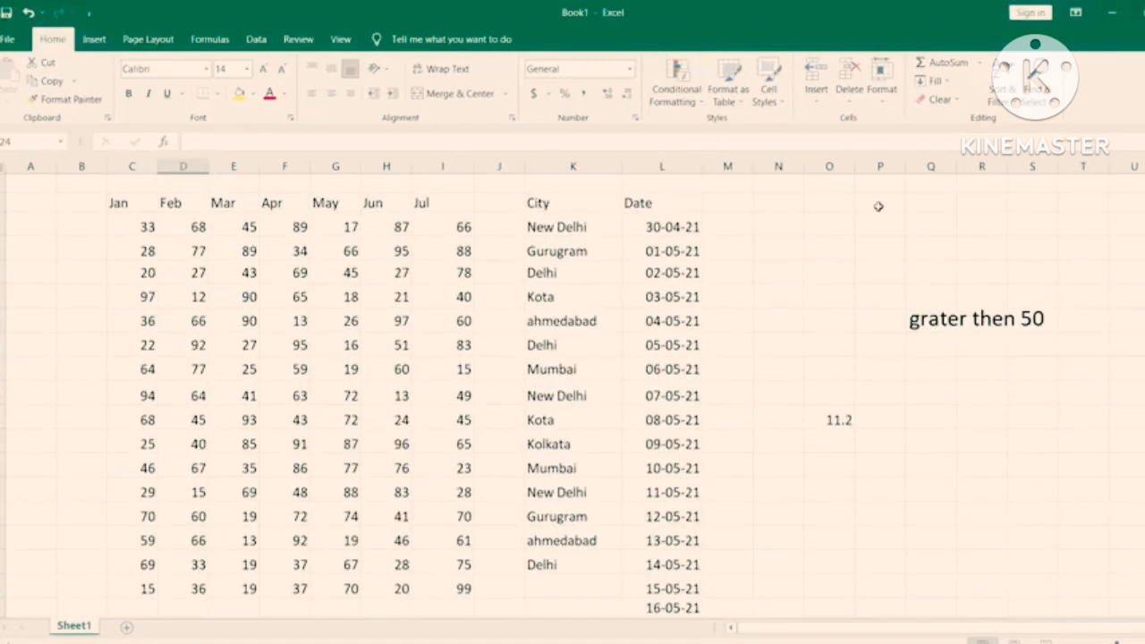
pyautogui.write('10')
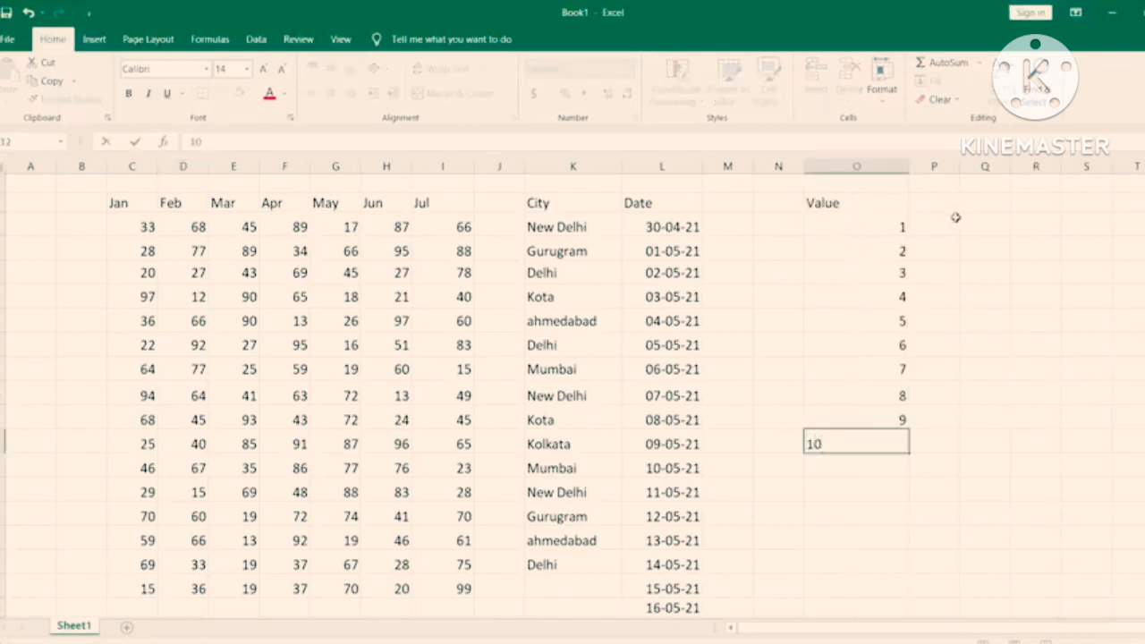
pyautogui.click(954, 218)
# Step: Apply red gradient-fill data bars to the numbers 1 to 10 in the Value column
pyautogui.moveTo(856, 232); pyautogui.dragTo(857, 443)
pyautogui.click(677, 89)
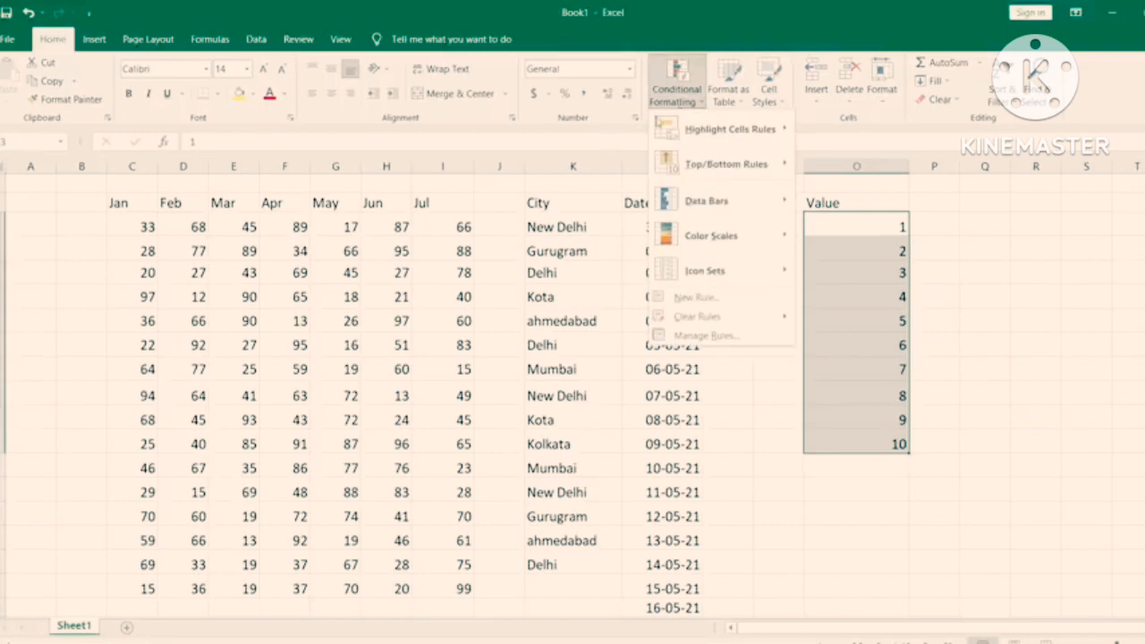
pyautogui.moveTo(690, 209)
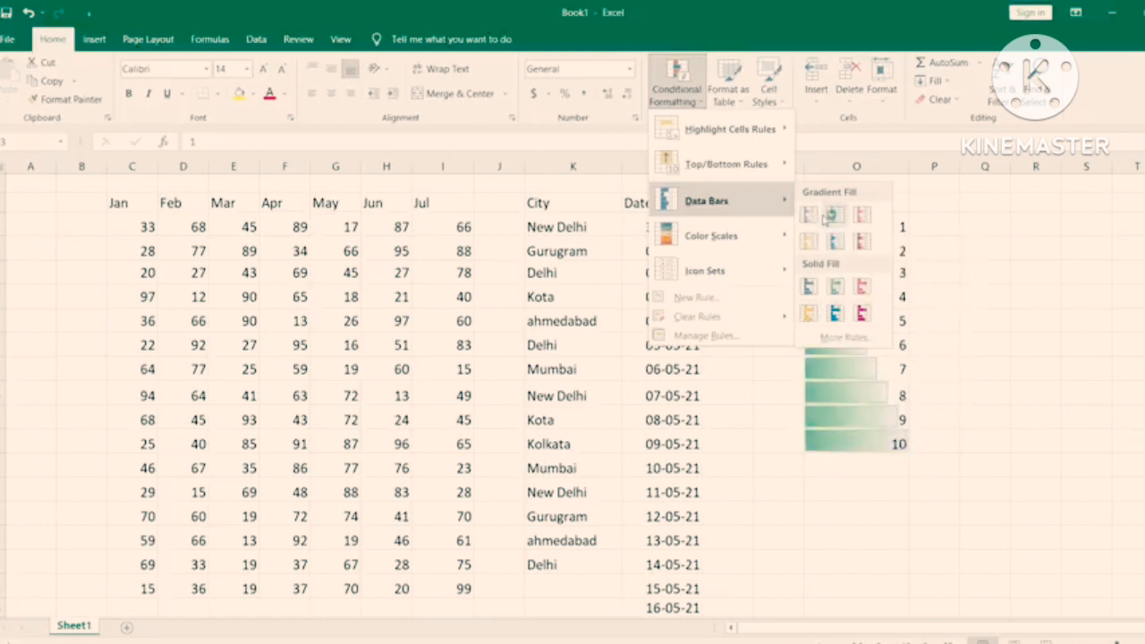
pyautogui.click(862, 215)
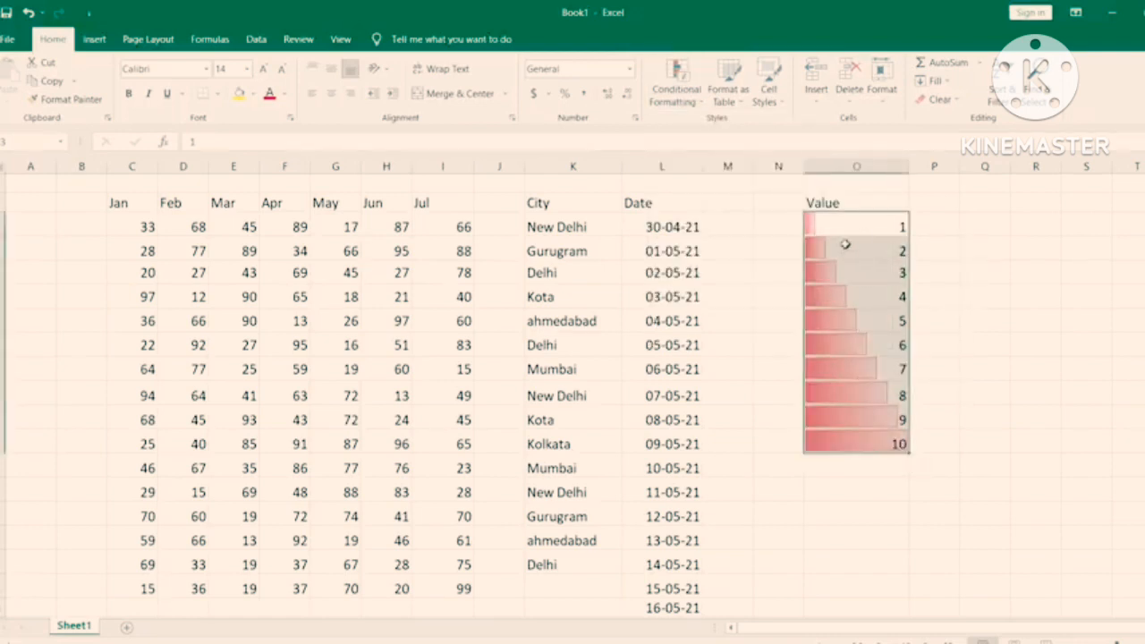
# Step: Examine how the data bar lengths in the Value column correspond to the numbers in the cells
pyautogui.click(857, 353)
pyautogui.moveTo(823, 224); pyautogui.dragTo(859, 445)
pyautogui.click(824, 512)
pyautogui.click(824, 229)
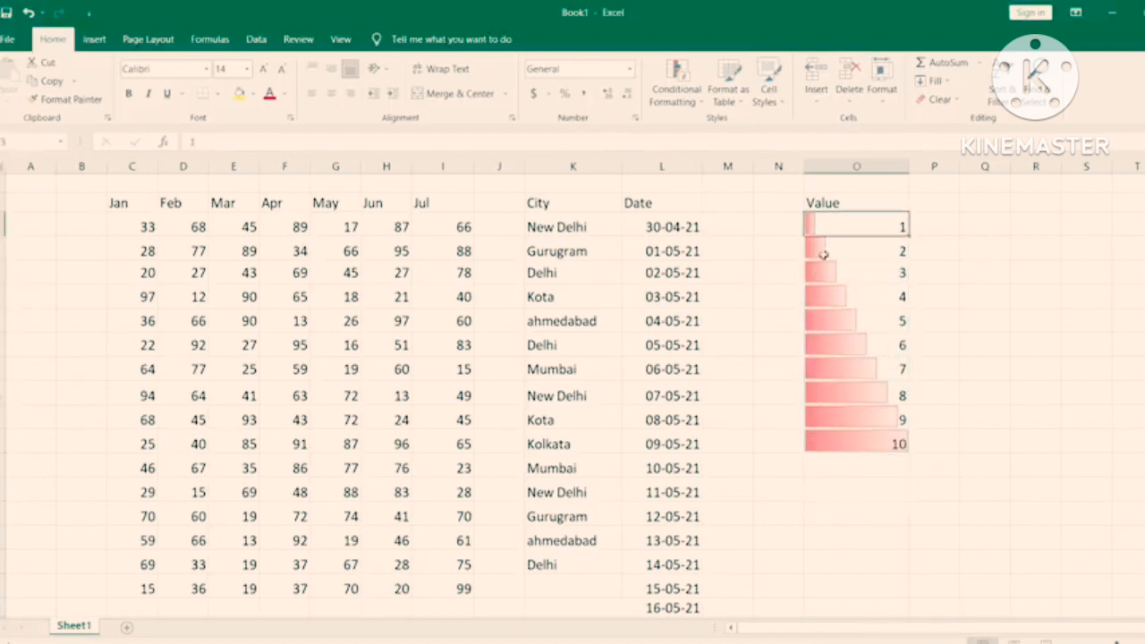
pyautogui.click(829, 241)
pyautogui.click(822, 226)
pyautogui.click(842, 250)
pyautogui.click(871, 277)
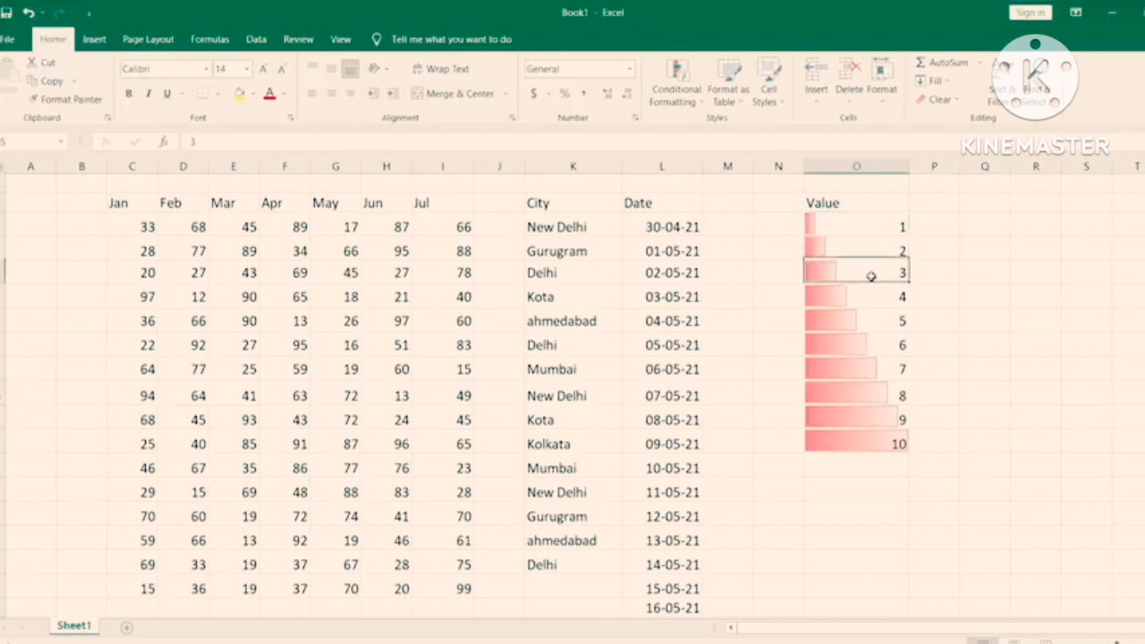
pyautogui.click(865, 344)
pyautogui.click(863, 418)
pyautogui.click(849, 242)
pyautogui.moveTo(854, 226); pyautogui.dragTo(882, 440)
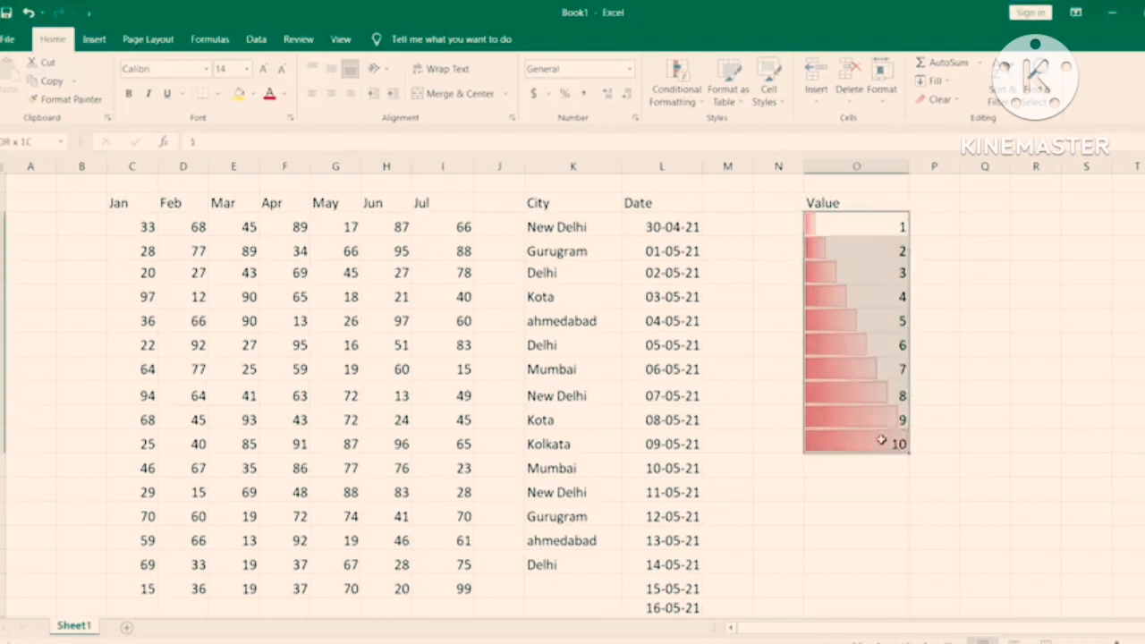
pyautogui.click(690, 105)
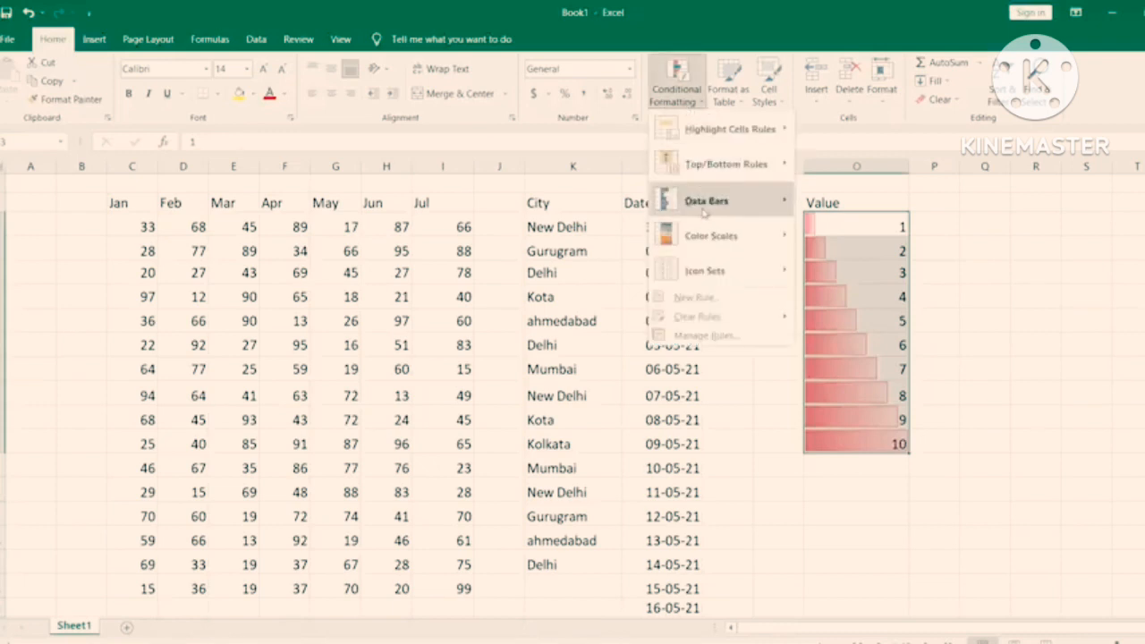
pyautogui.click(638, 353)
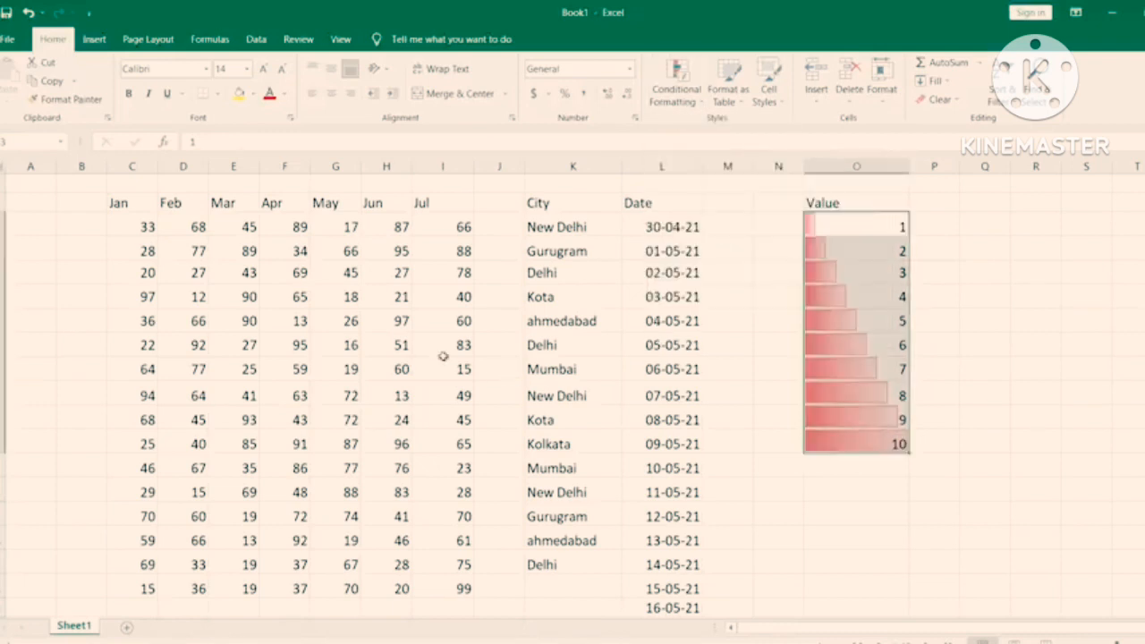
# Step: Apply the Red-Yellow-Green color scale to the Jan to Jul figures so high values are red and low values green
pyautogui.moveTo(143, 231); pyautogui.dragTo(460, 588)
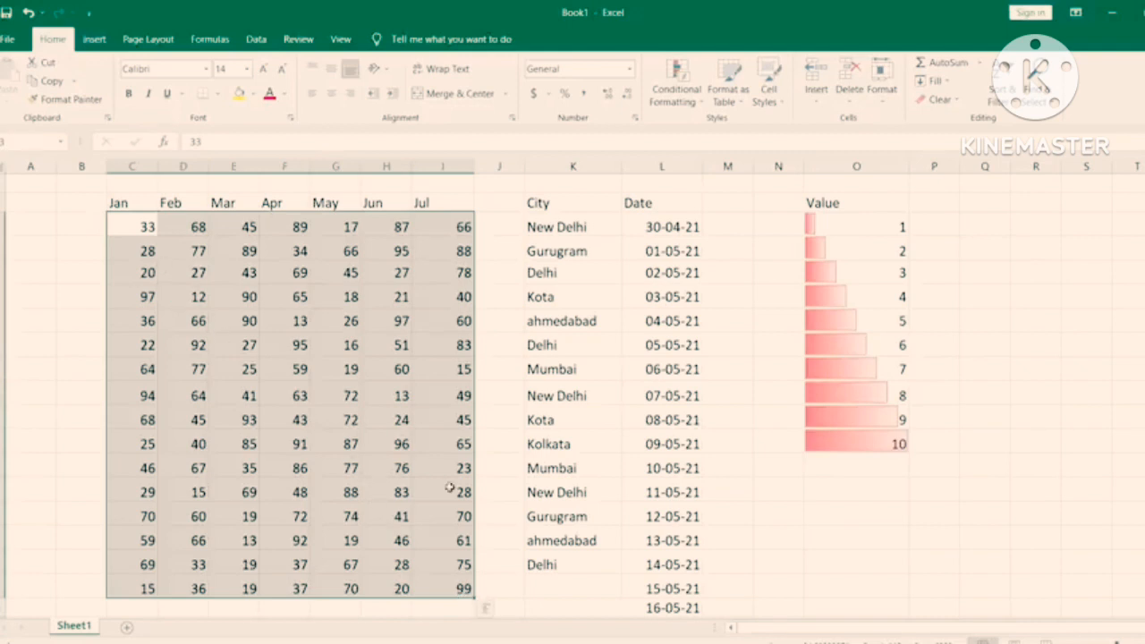
pyautogui.click(678, 89)
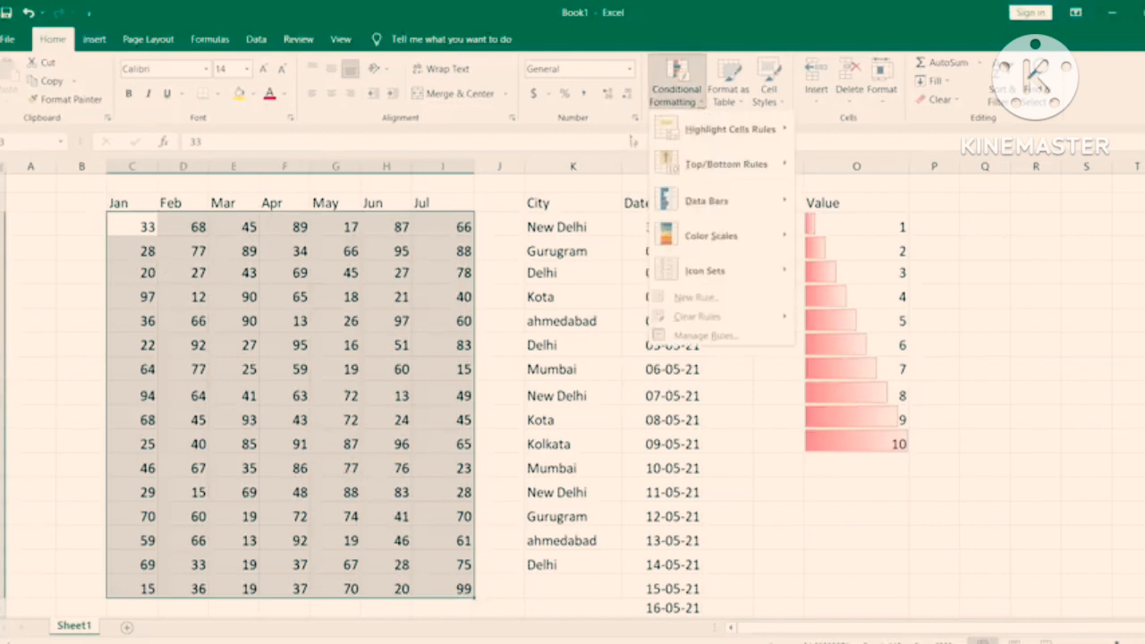
pyautogui.moveTo(707, 202)
pyautogui.moveTo(715, 242)
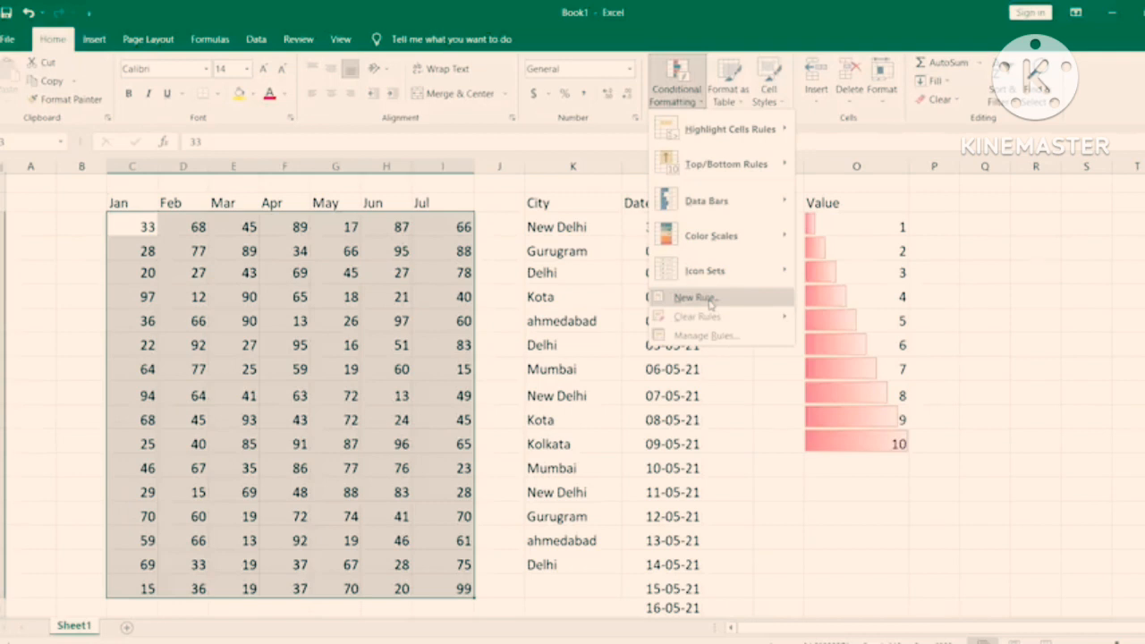
pyautogui.moveTo(684, 243)
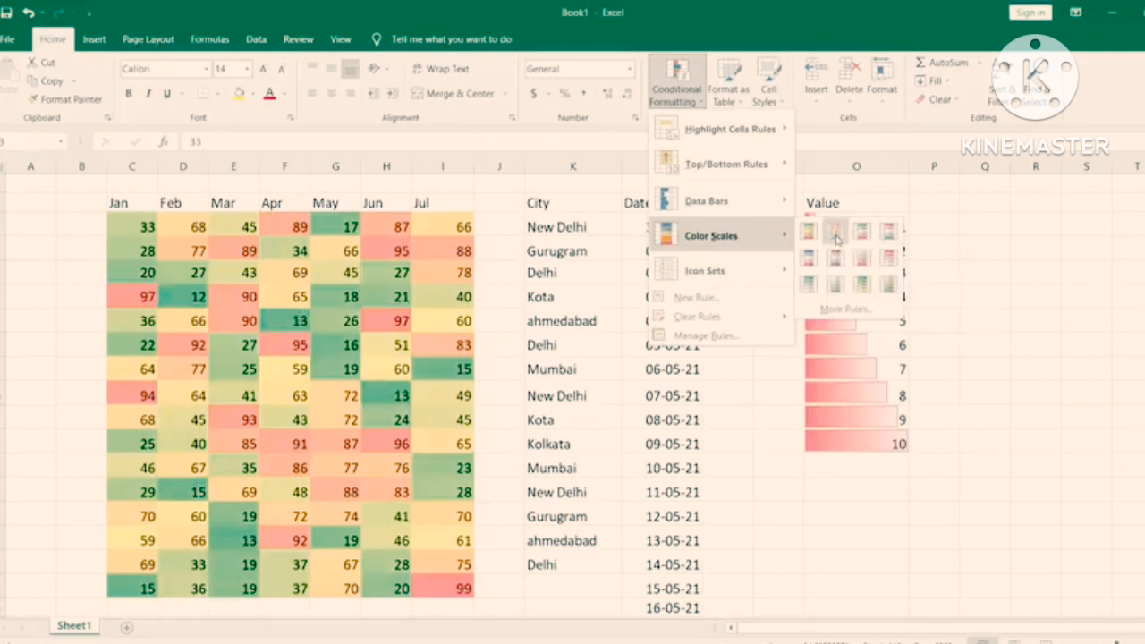
pyautogui.click(808, 232)
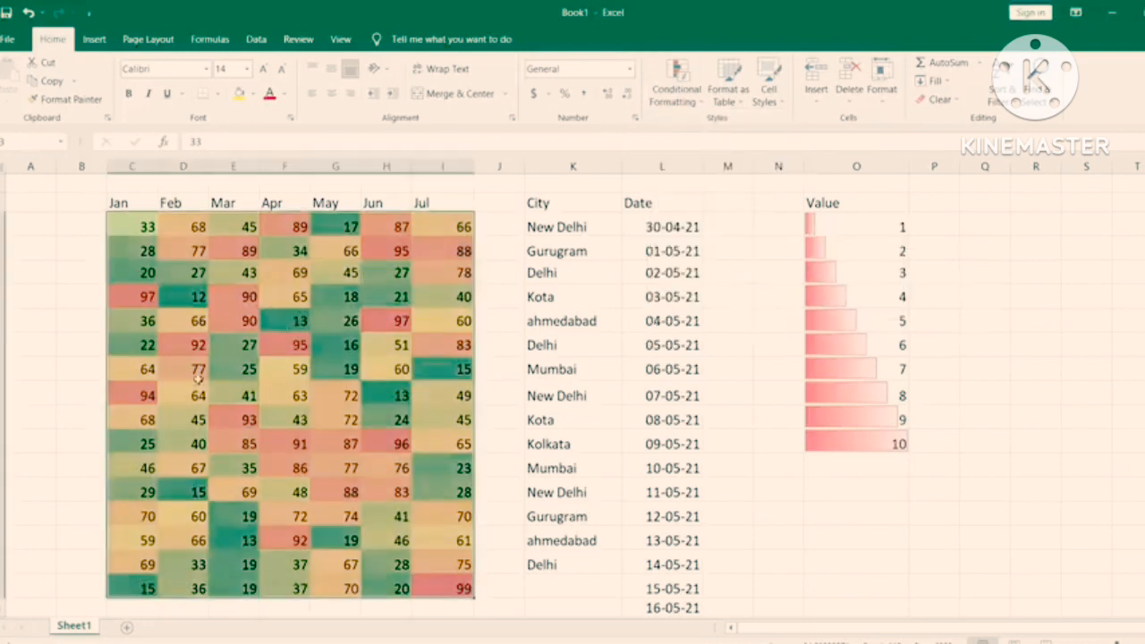
pyautogui.click(194, 326)
pyautogui.click(302, 279)
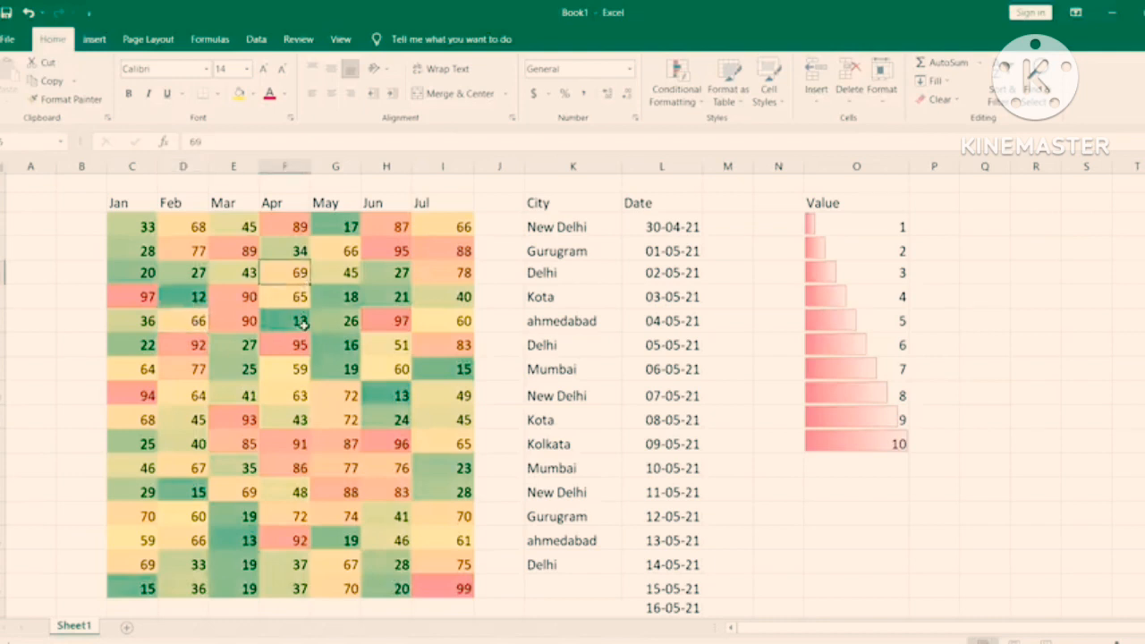
pyautogui.click(394, 295)
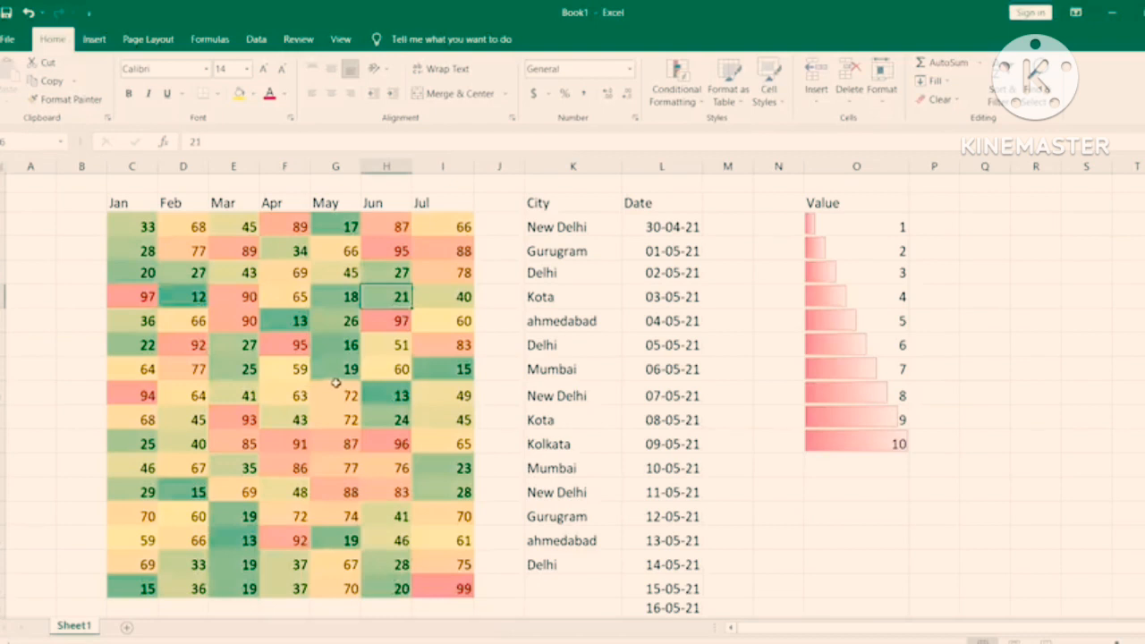
pyautogui.moveTo(134, 219); pyautogui.dragTo(438, 588)
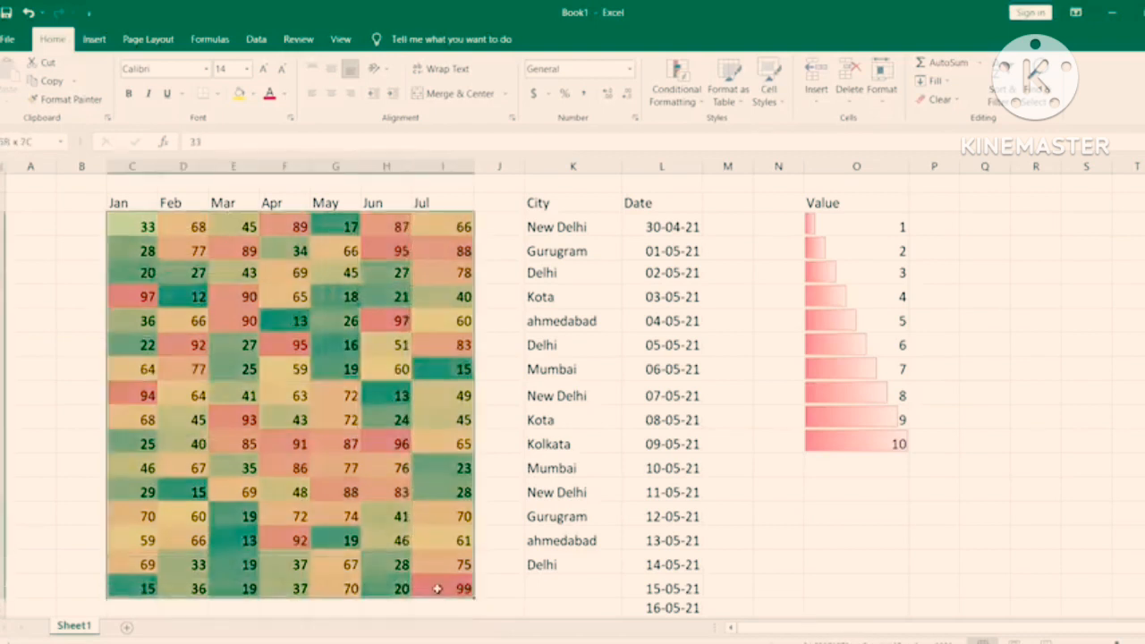
pyautogui.click(676, 85)
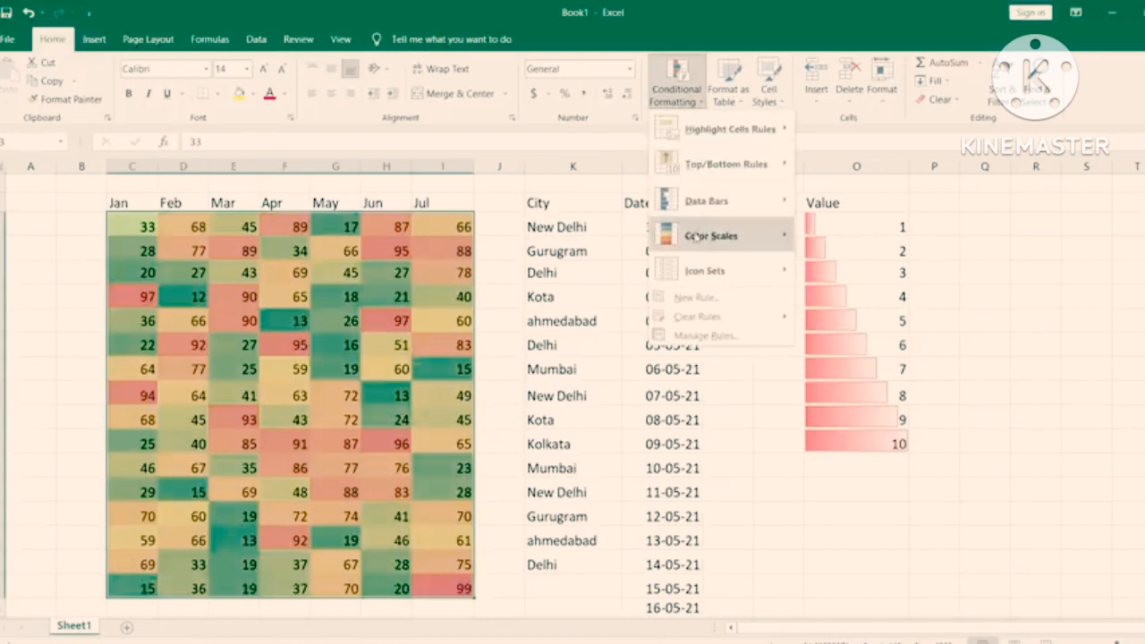
pyautogui.moveTo(734, 236)
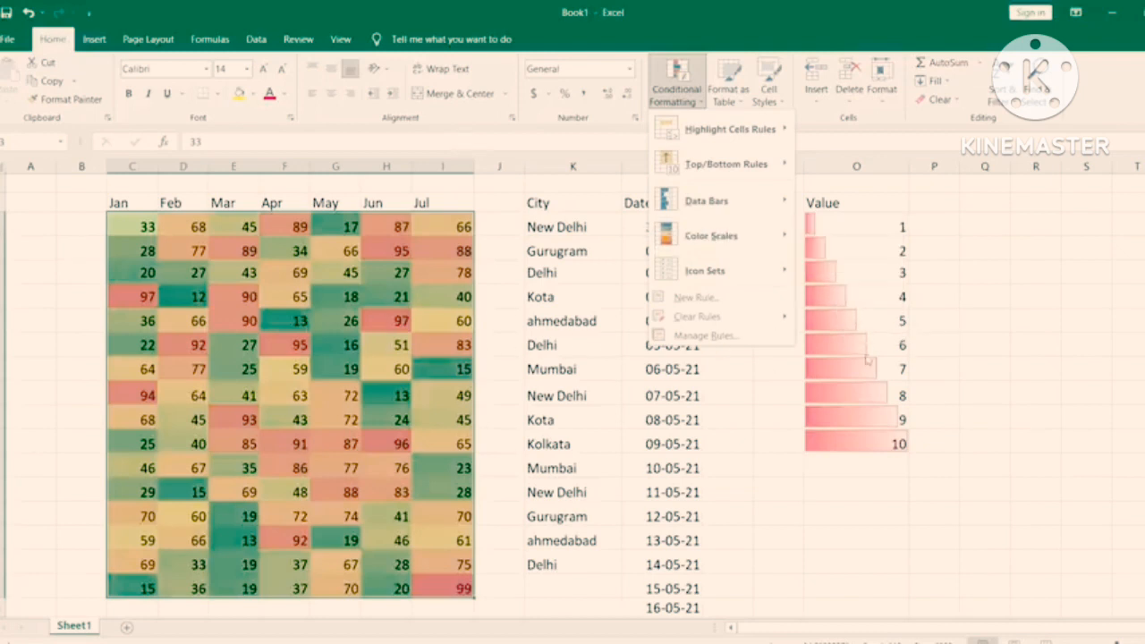
pyautogui.click(140, 222)
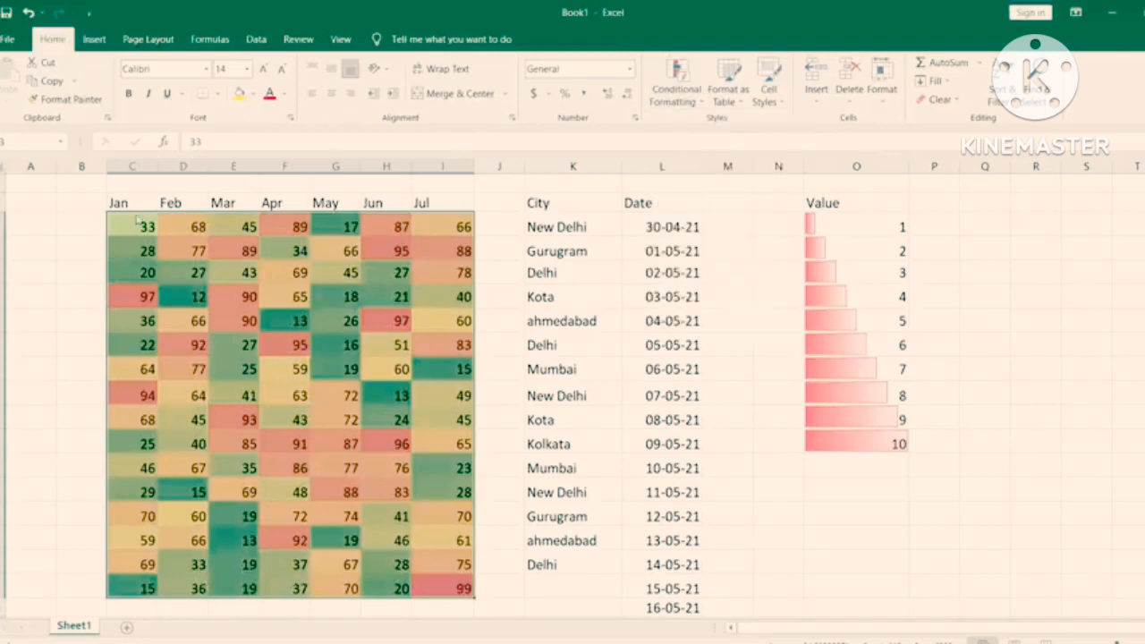
pyautogui.click(167, 302)
# Step: Clear the conditional formatting rules from the Jan to Jul figures only
pyautogui.moveTo(113, 222); pyautogui.dragTo(472, 595)
pyautogui.click(685, 102)
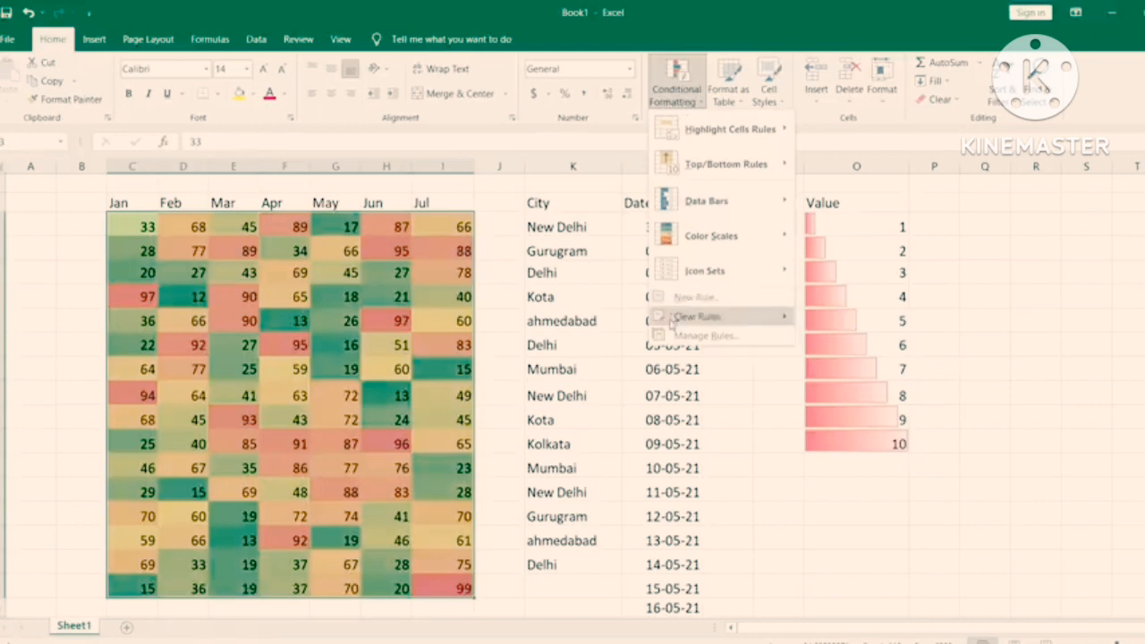
pyautogui.moveTo(696, 324)
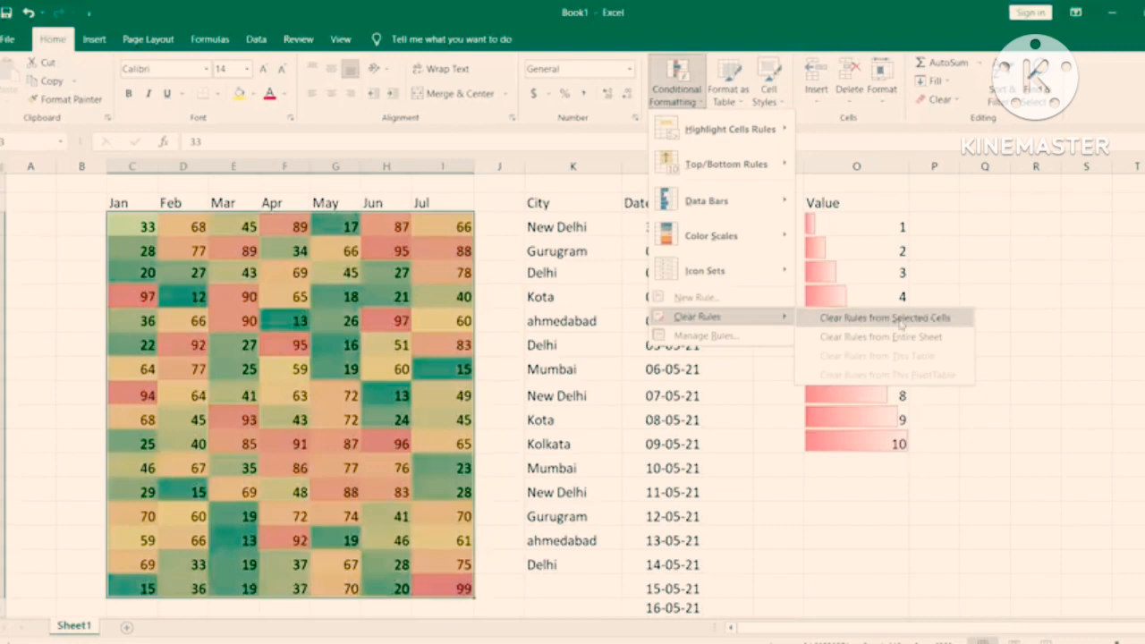
pyautogui.click(902, 320)
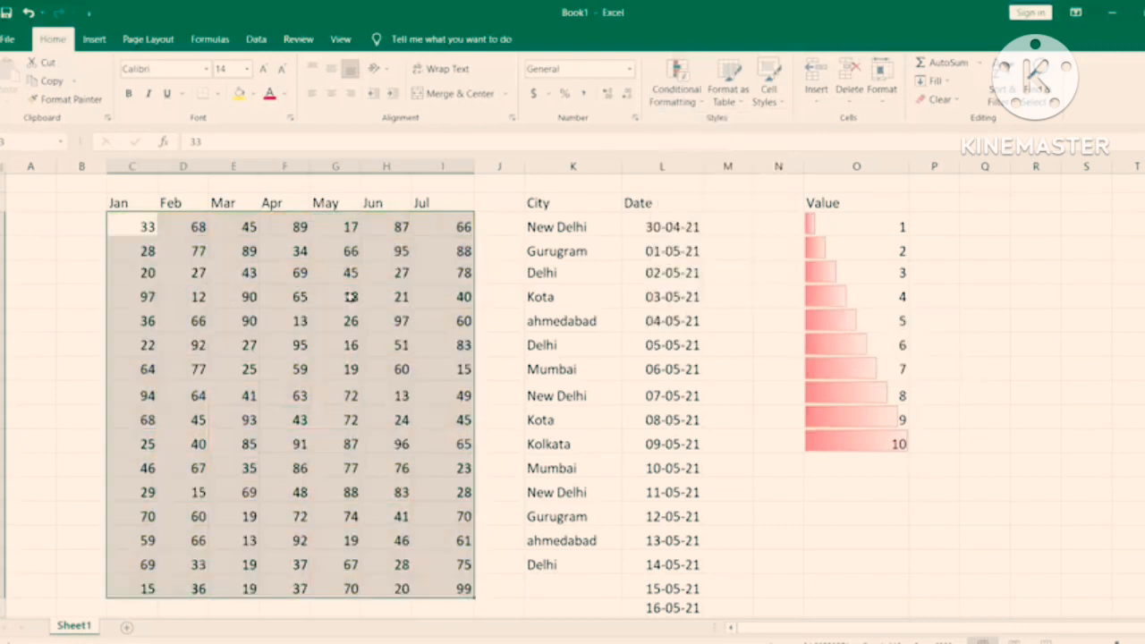
# Step: Start a custom color scale rule for the Jan to Jul figures with the 3-Color Scale format style
pyautogui.click(677, 90)
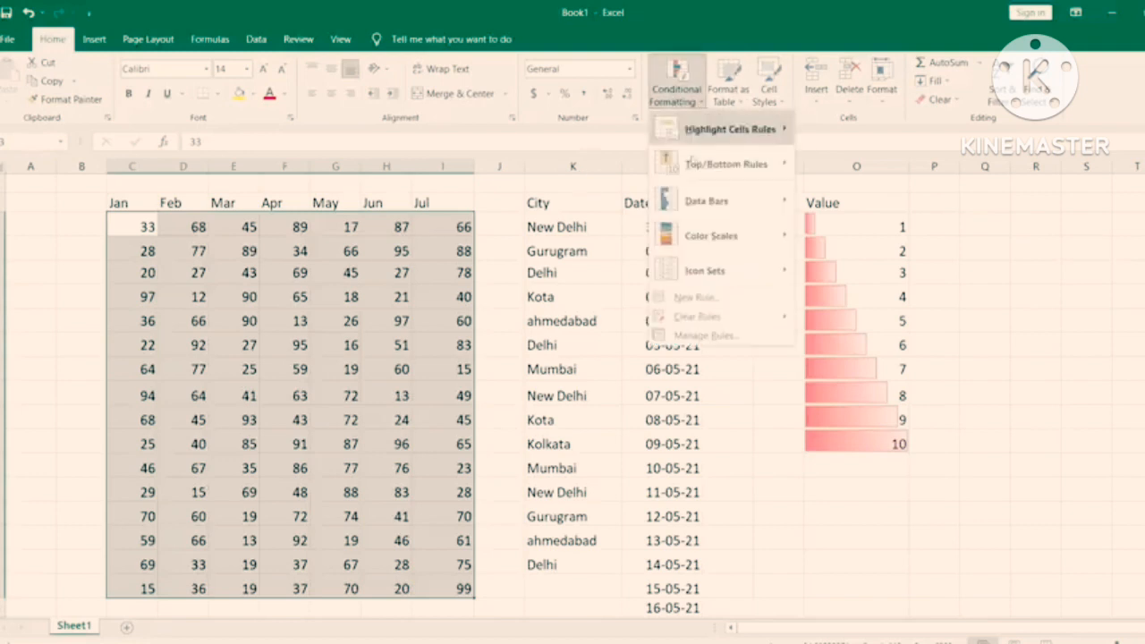
pyautogui.moveTo(697, 170)
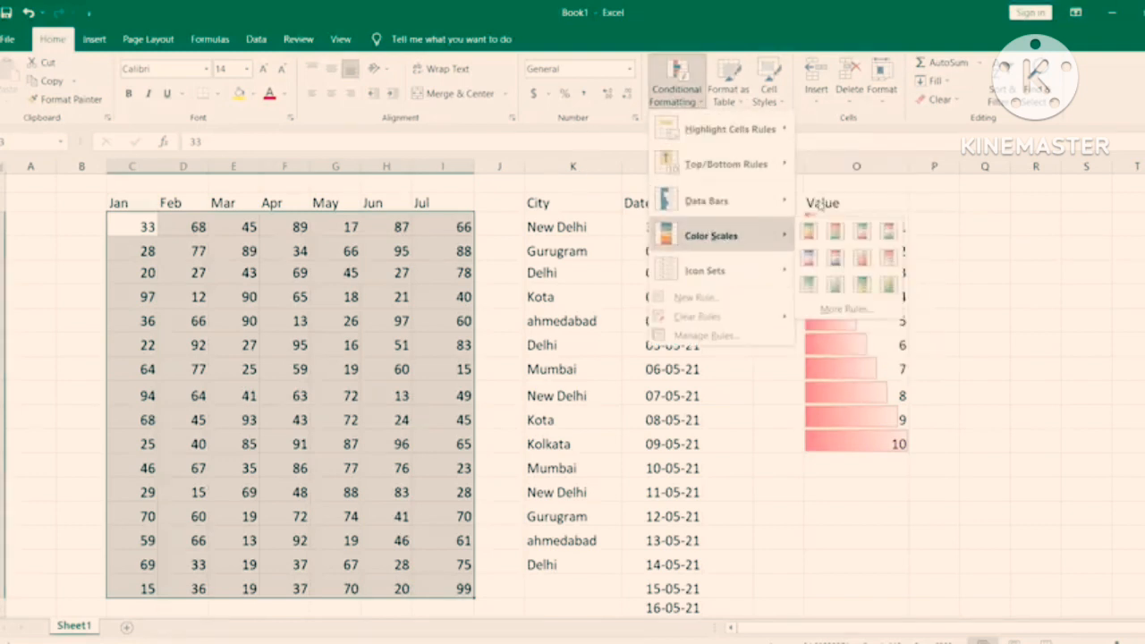
pyautogui.click(872, 313)
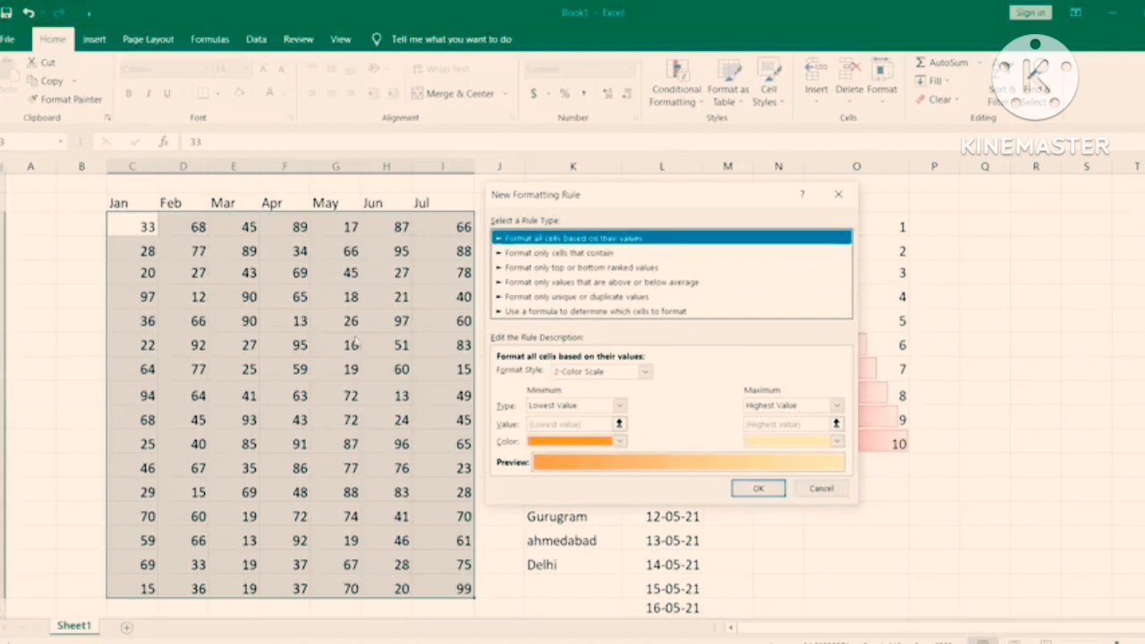
pyautogui.click(597, 371)
pyautogui.click(573, 400)
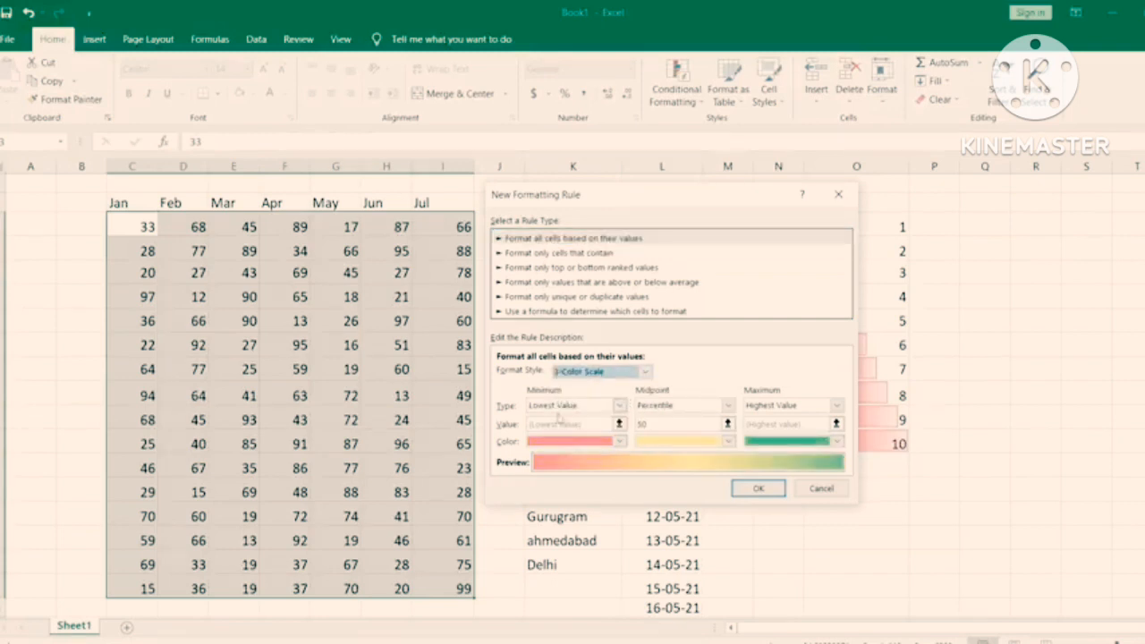
# Step: Set the minimum, midpoint and maximum types of the color scale rule to Number
pyautogui.click(614, 408)
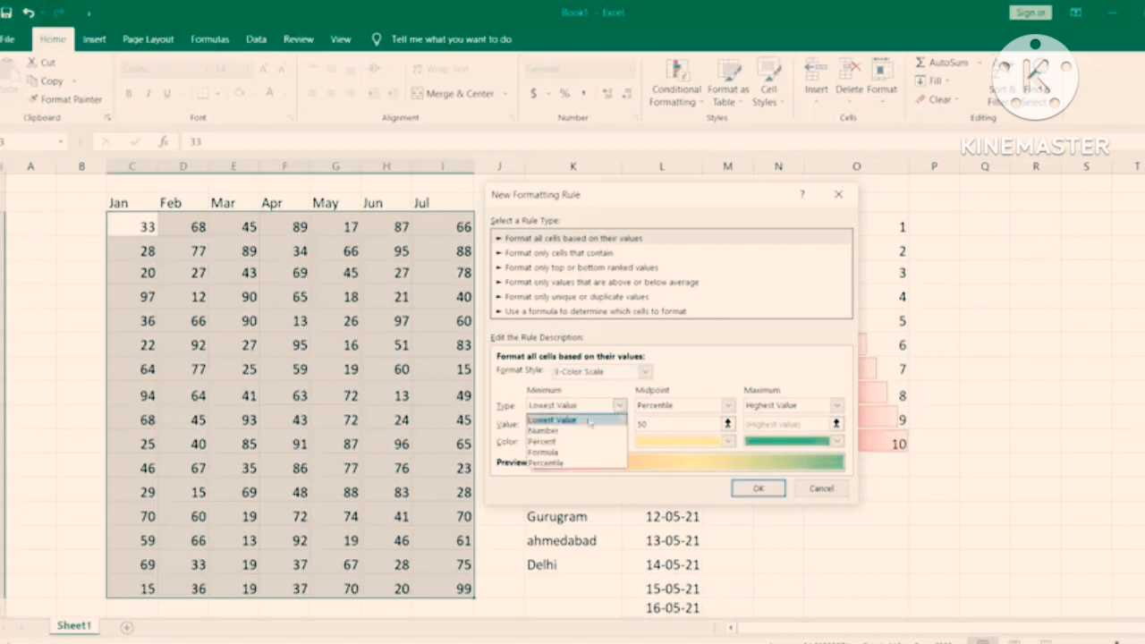
pyautogui.click(560, 432)
pyautogui.click(700, 408)
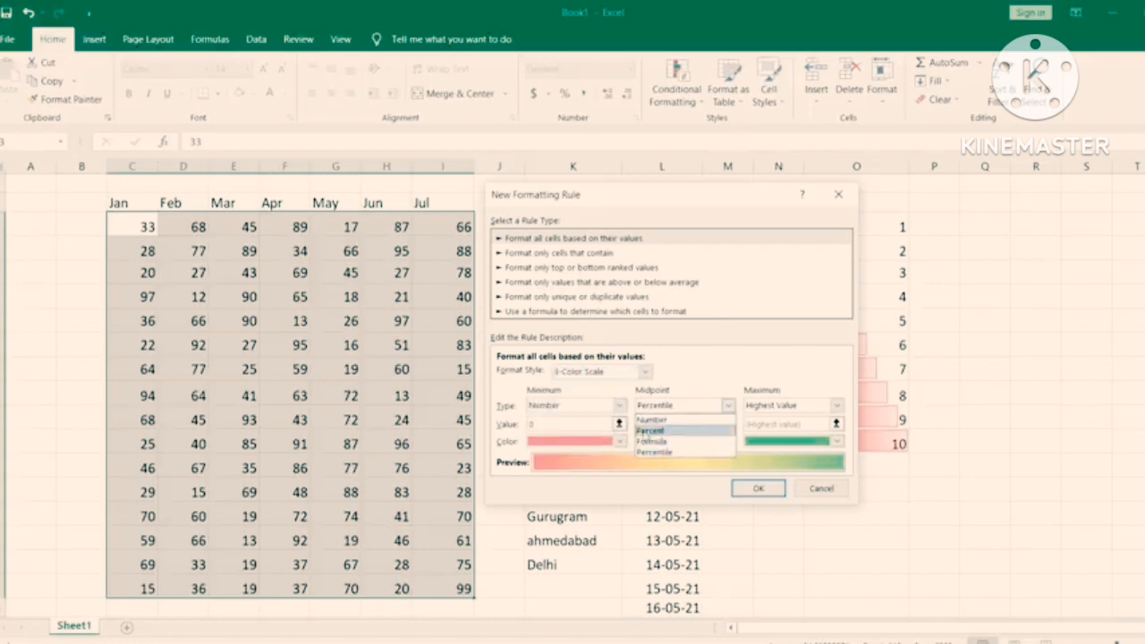
pyautogui.click(651, 420)
pyautogui.click(778, 409)
pyautogui.click(766, 430)
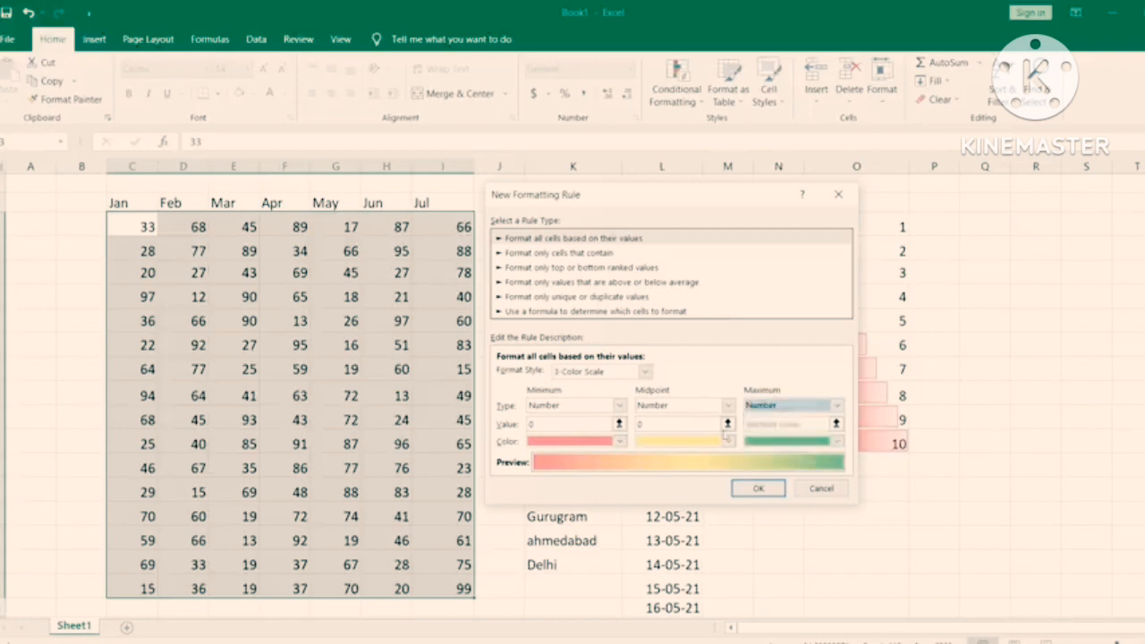
# Step: Set the color scale's minimum value to 30, enter the midpoint and maximum values, and apply the rule to the figures
pyautogui.click(547, 426)
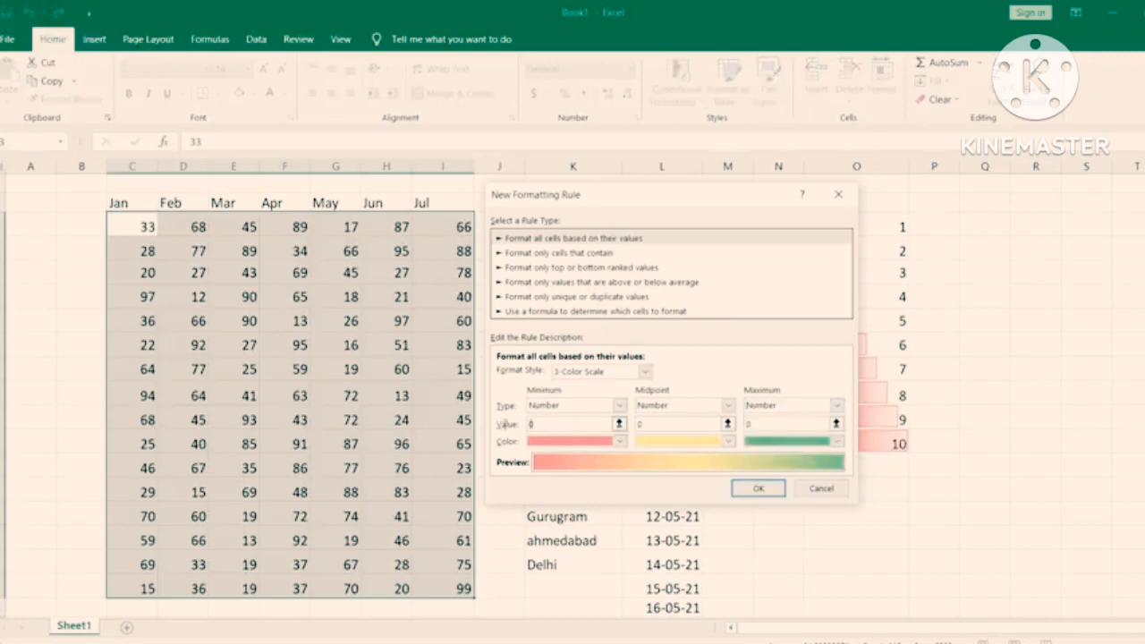
pyautogui.write('30')
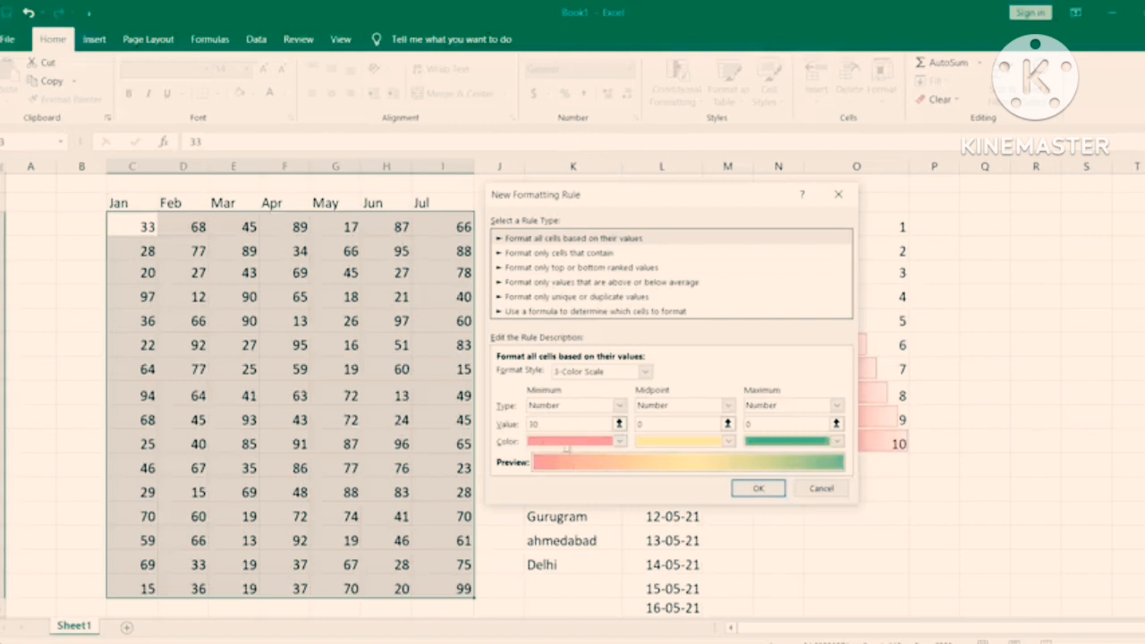
pyautogui.moveTo(675, 426); pyautogui.dragTo(616, 429)
pyautogui.click(749, 425)
pyautogui.click(763, 490)
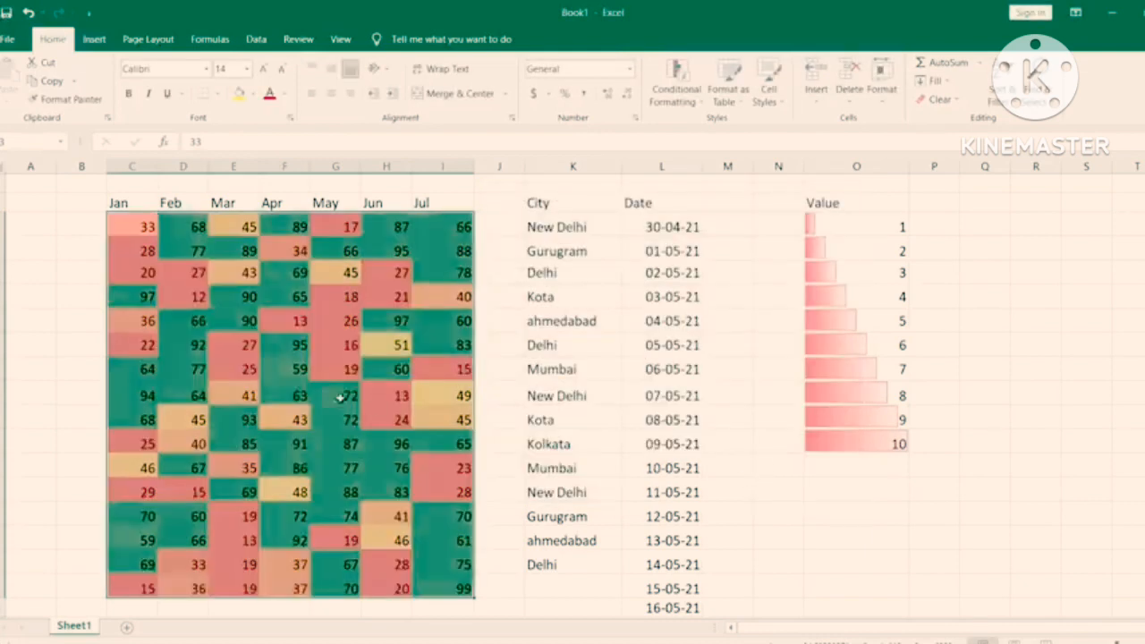
# Step: Examine how the red, yellow and green shading of the Jan to Jul figures corresponds to the custom scale's thresholds
pyautogui.click(303, 370)
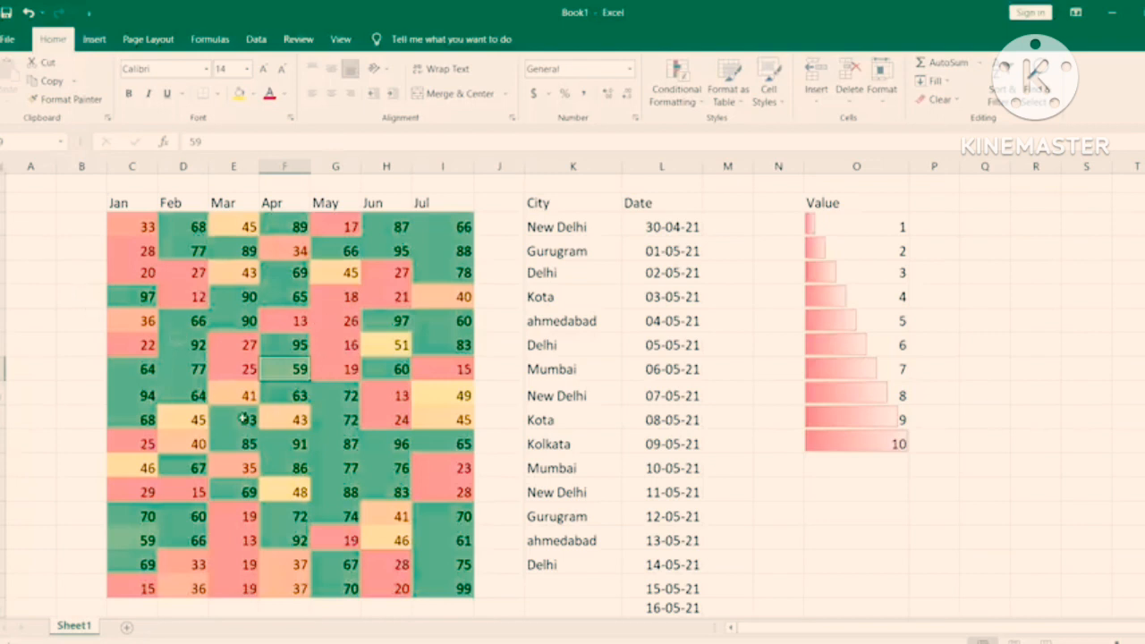
pyautogui.click(238, 362)
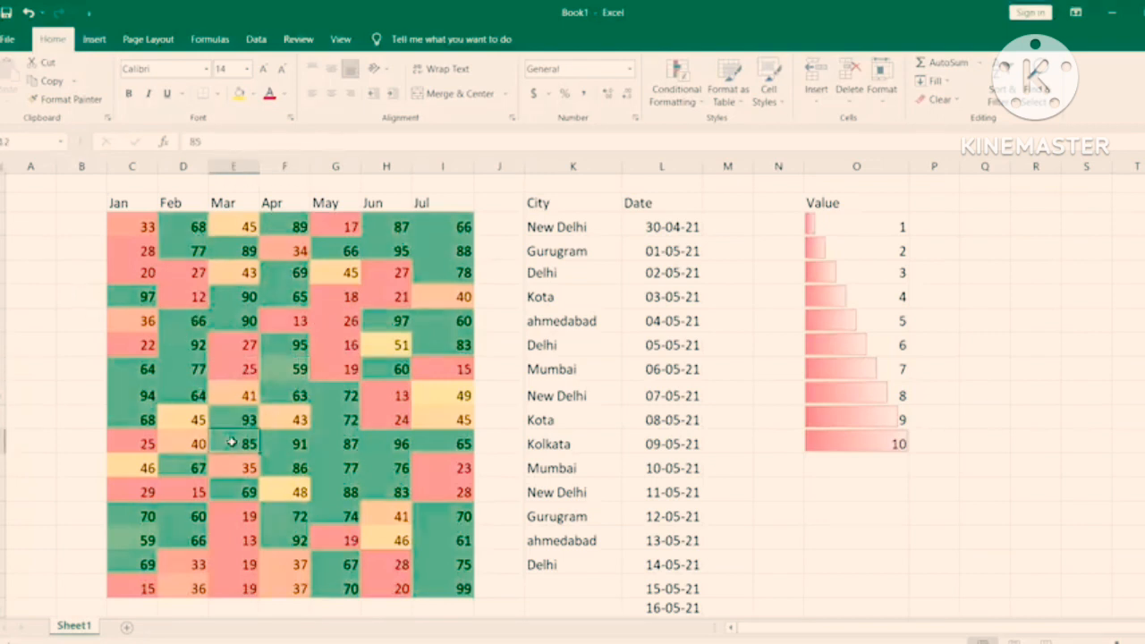
pyautogui.click(324, 423)
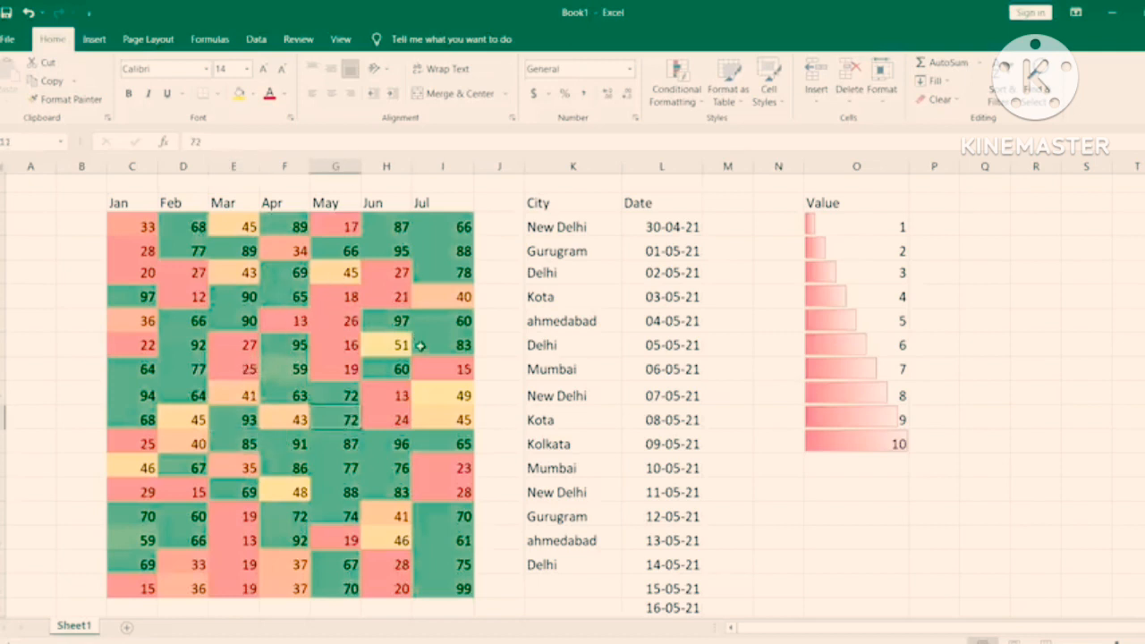
pyautogui.click(451, 298)
pyautogui.click(170, 290)
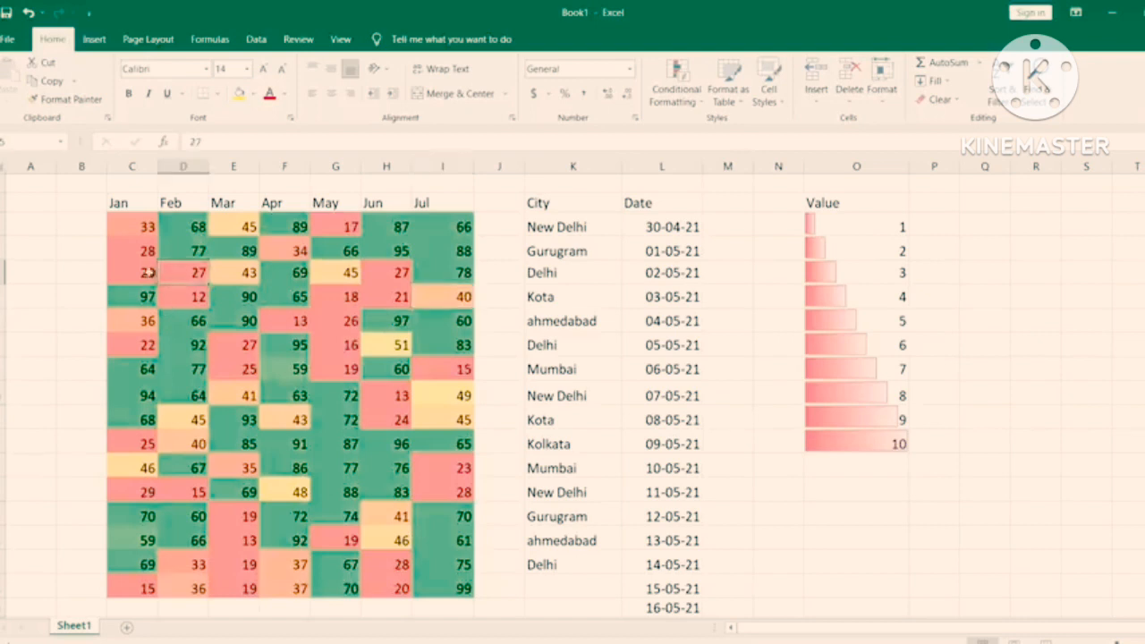
pyautogui.click(117, 246)
pyautogui.click(320, 230)
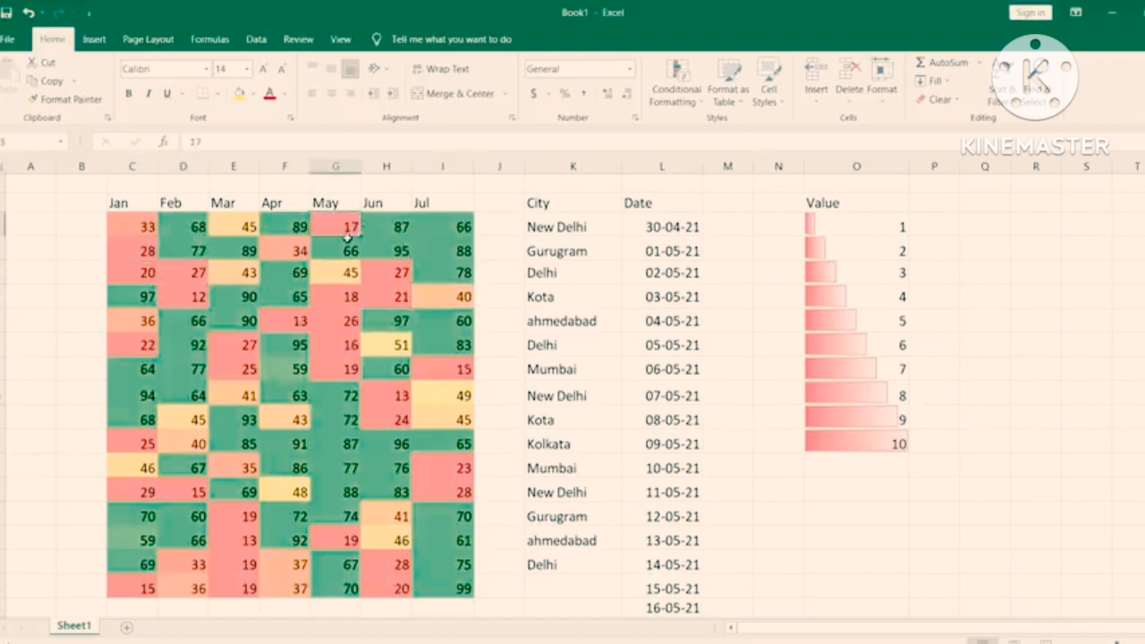
pyautogui.click(313, 395)
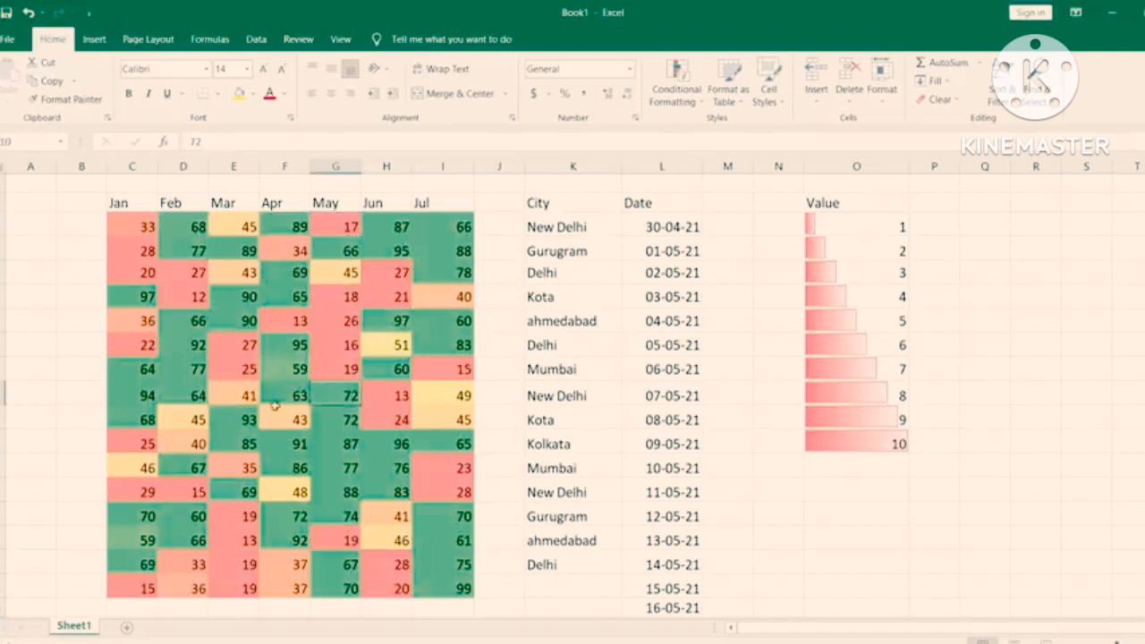
pyautogui.moveTo(163, 394); pyautogui.dragTo(169, 376)
pyautogui.click(196, 339)
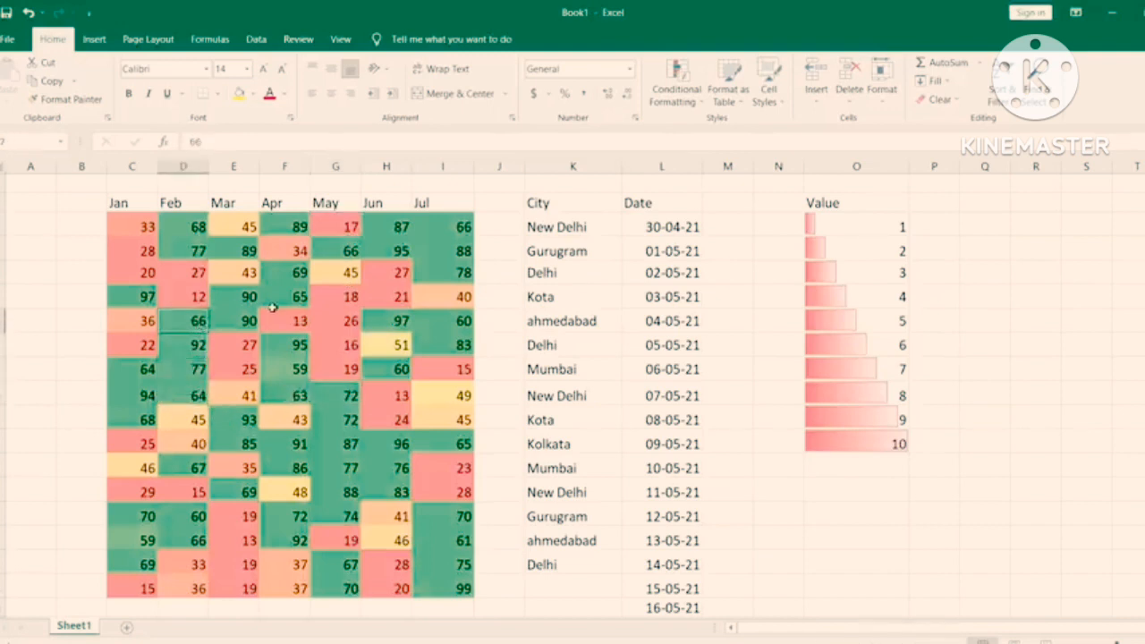
pyautogui.click(337, 440)
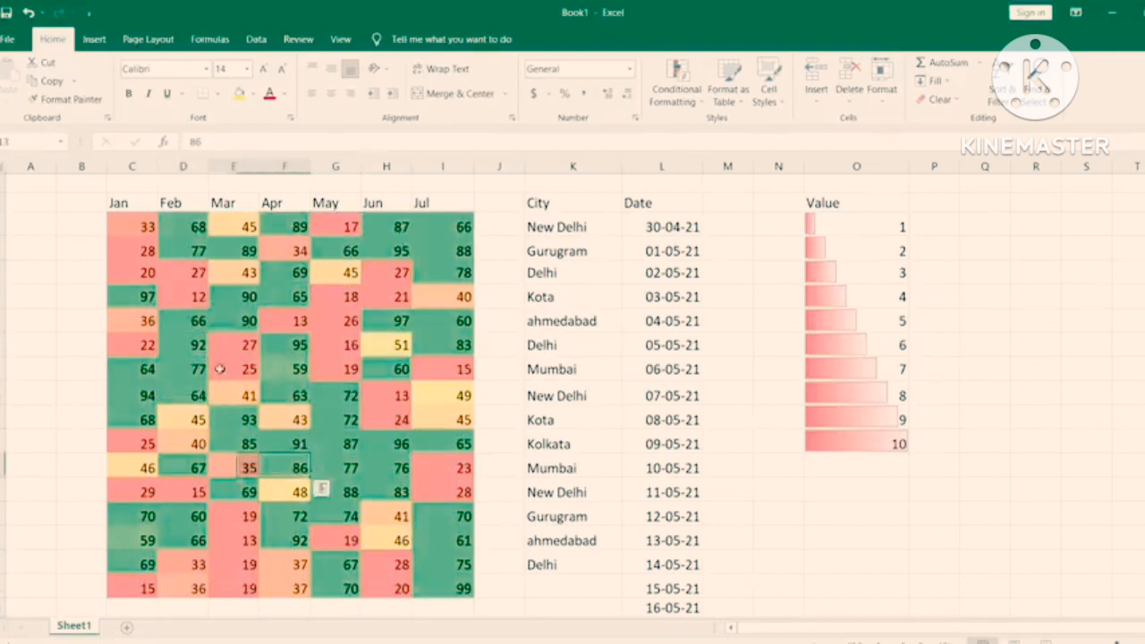
pyautogui.moveTo(118, 220); pyautogui.dragTo(427, 577)
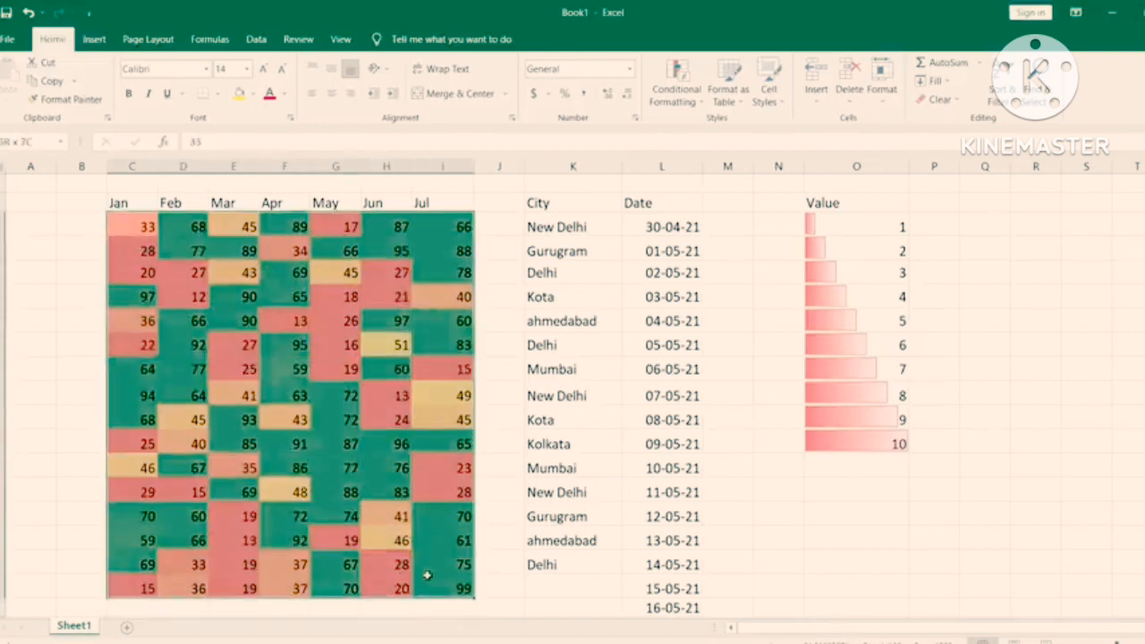
pyautogui.click(676, 85)
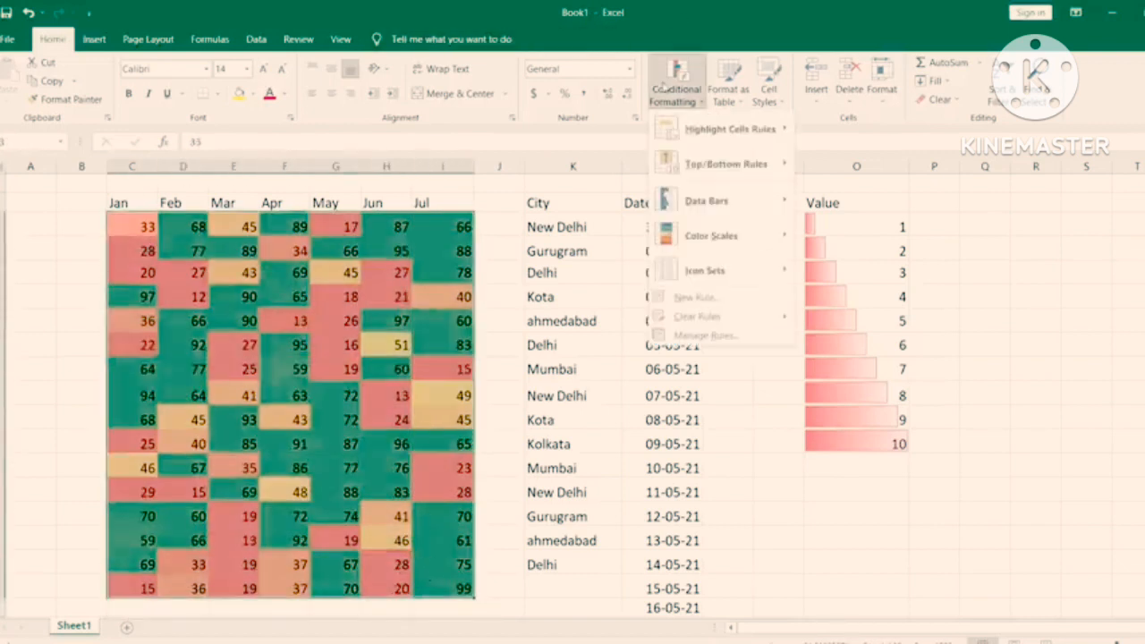
pyautogui.moveTo(713, 238)
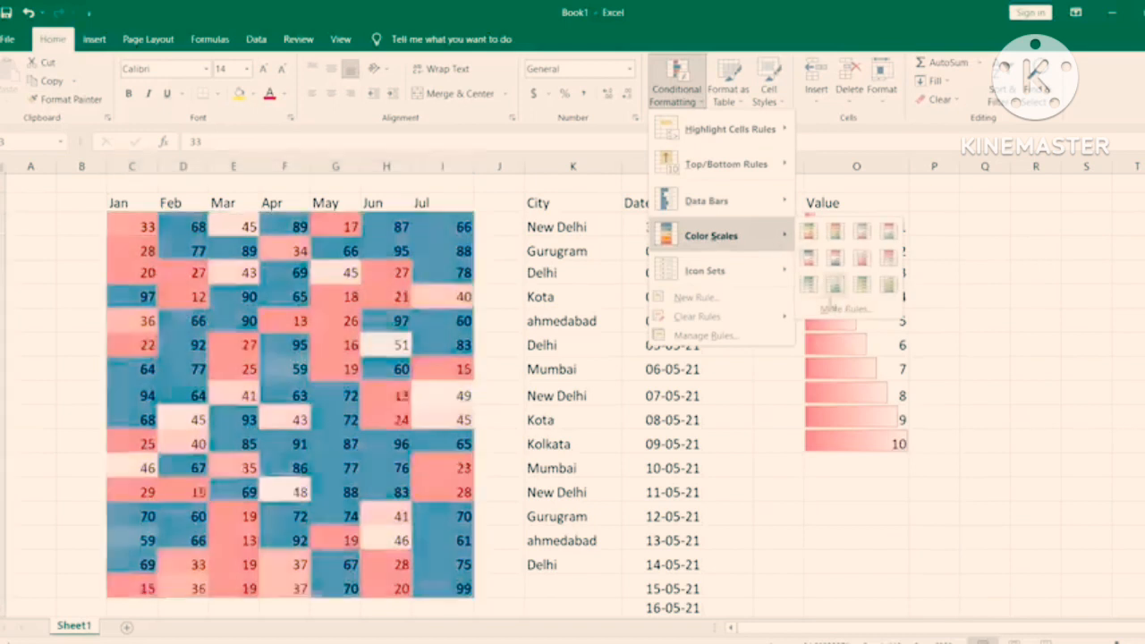
pyautogui.click(836, 309)
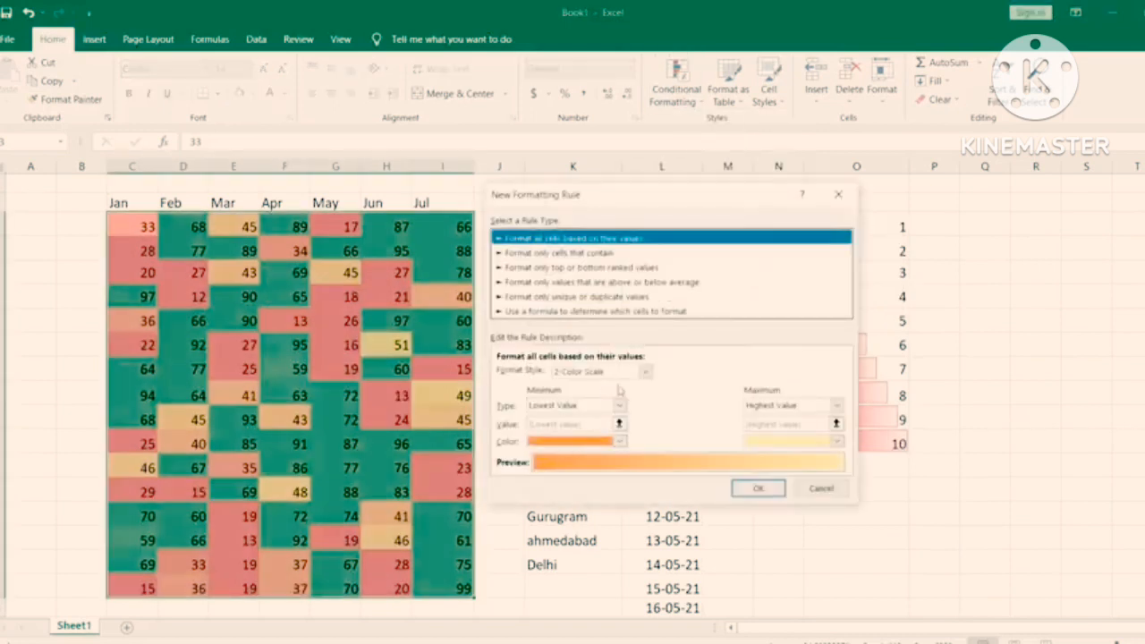
pyautogui.click(822, 488)
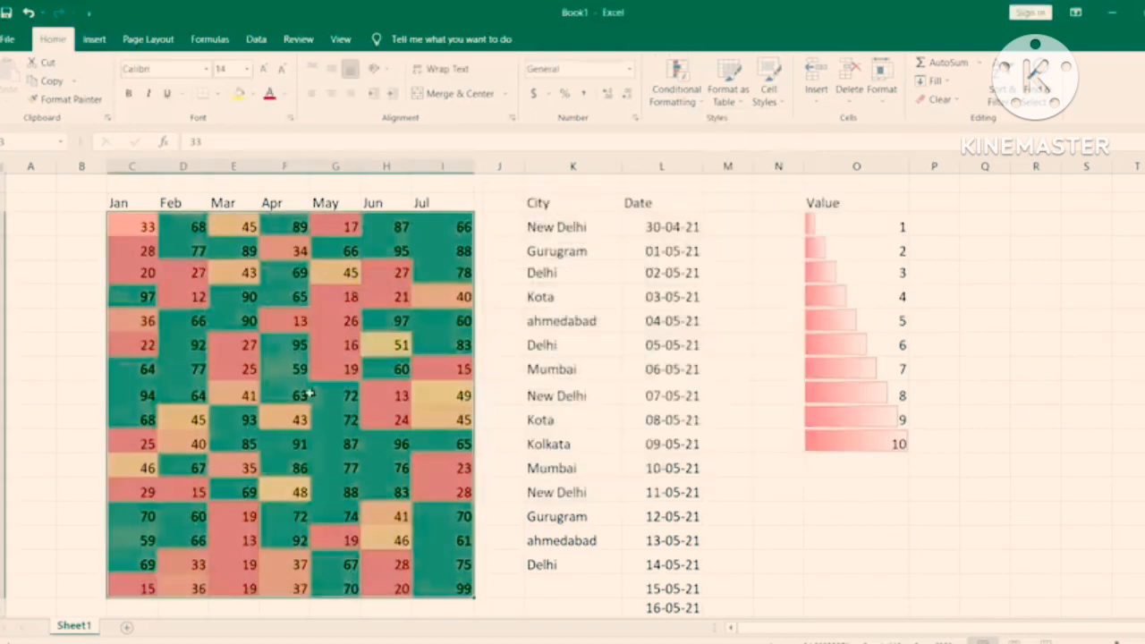
# Step: Remove the custom color scale from the selected Jan to Jul figures
pyautogui.click(673, 94)
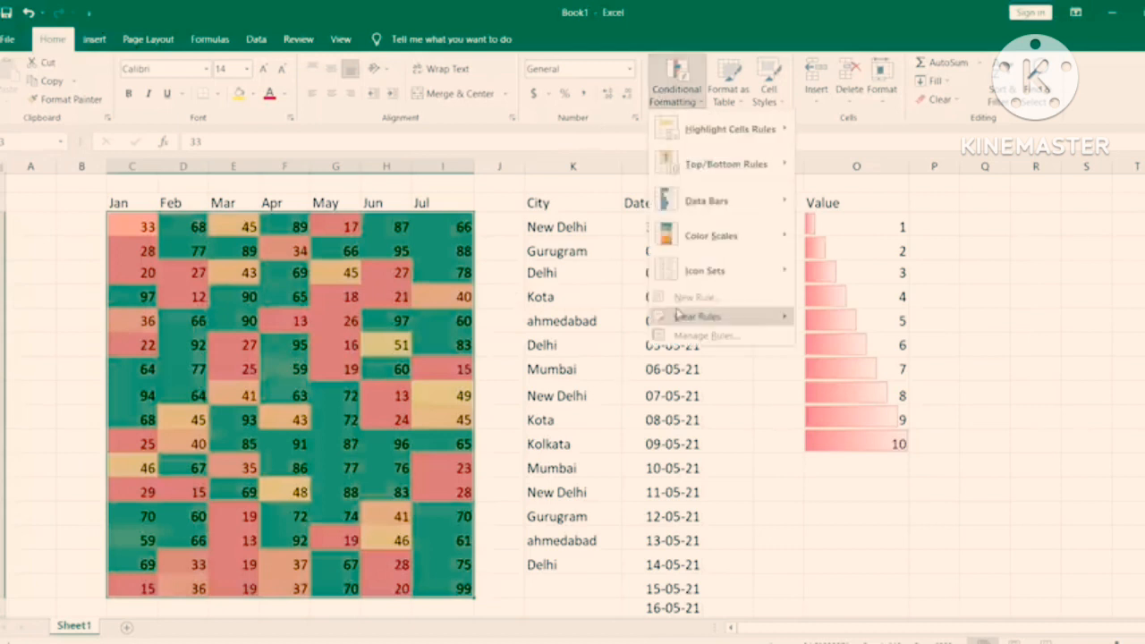
pyautogui.moveTo(682, 317)
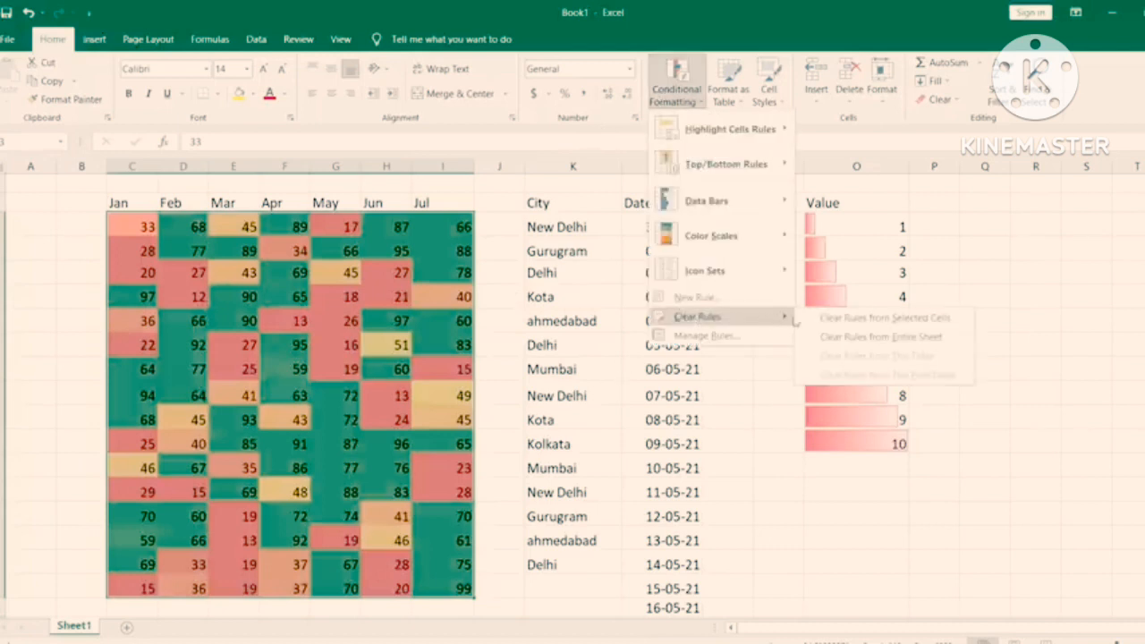
pyautogui.click(844, 317)
# Step: Start a new Icon Sets formatting rule for the selected Jan to Jul figures
pyautogui.click(677, 85)
pyautogui.moveTo(704, 247)
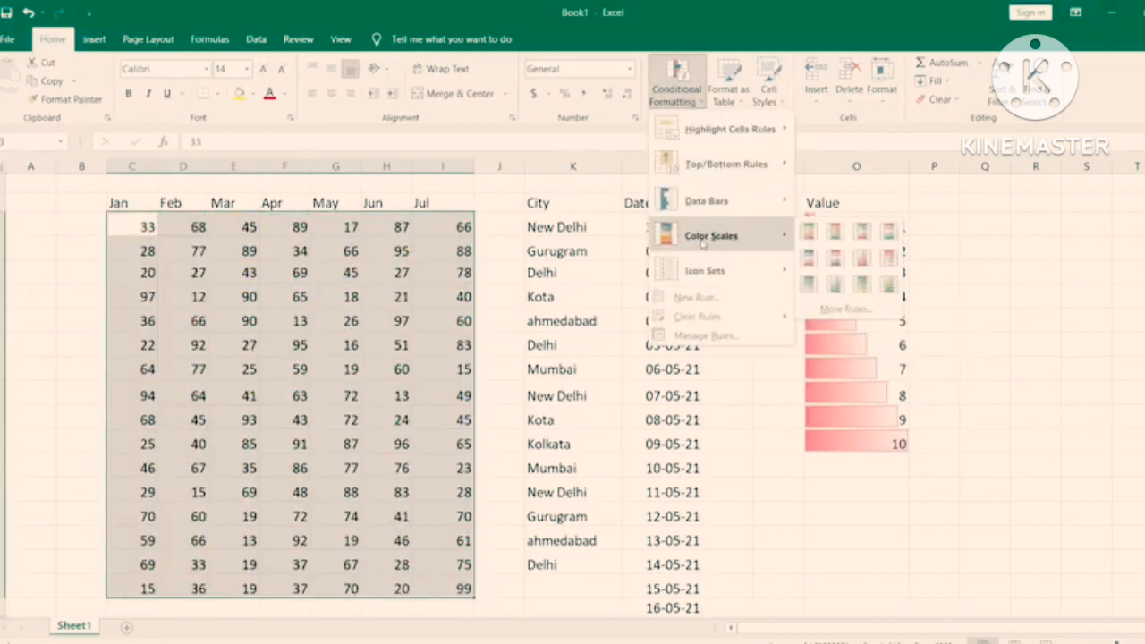
pyautogui.moveTo(671, 277)
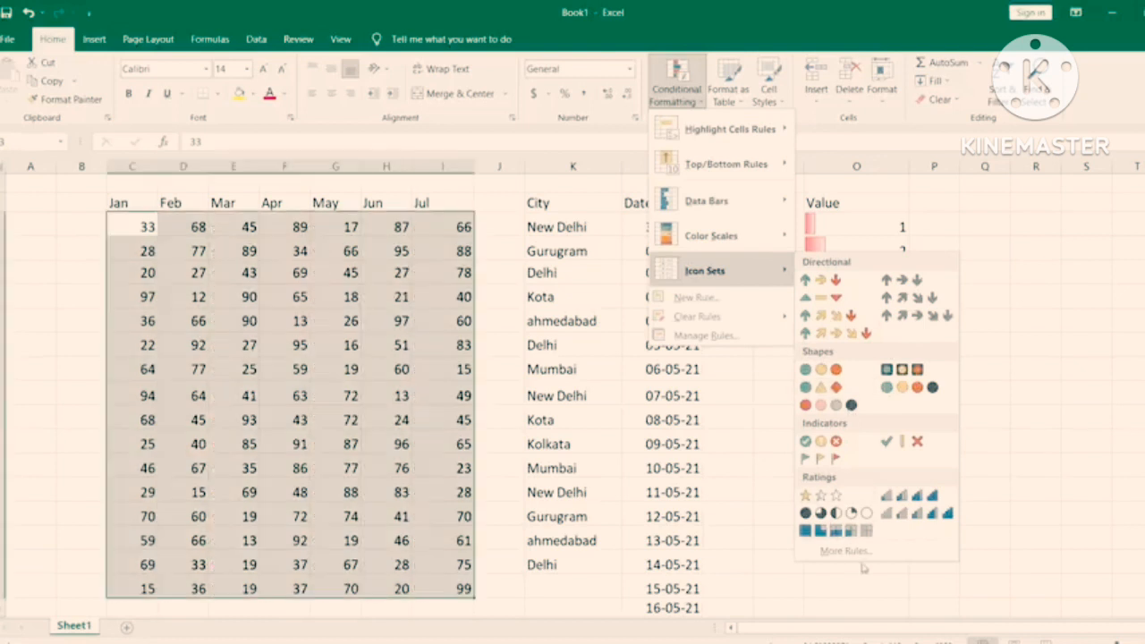
pyautogui.click(845, 552)
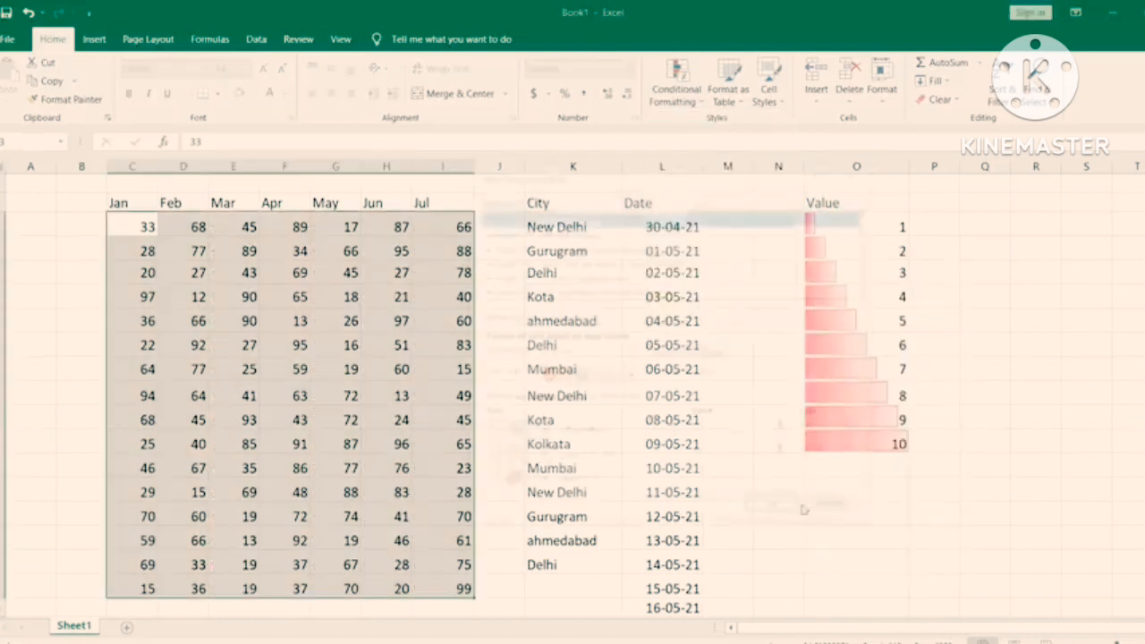
pyautogui.moveTo(605, 182); pyautogui.dragTo(732, 178)
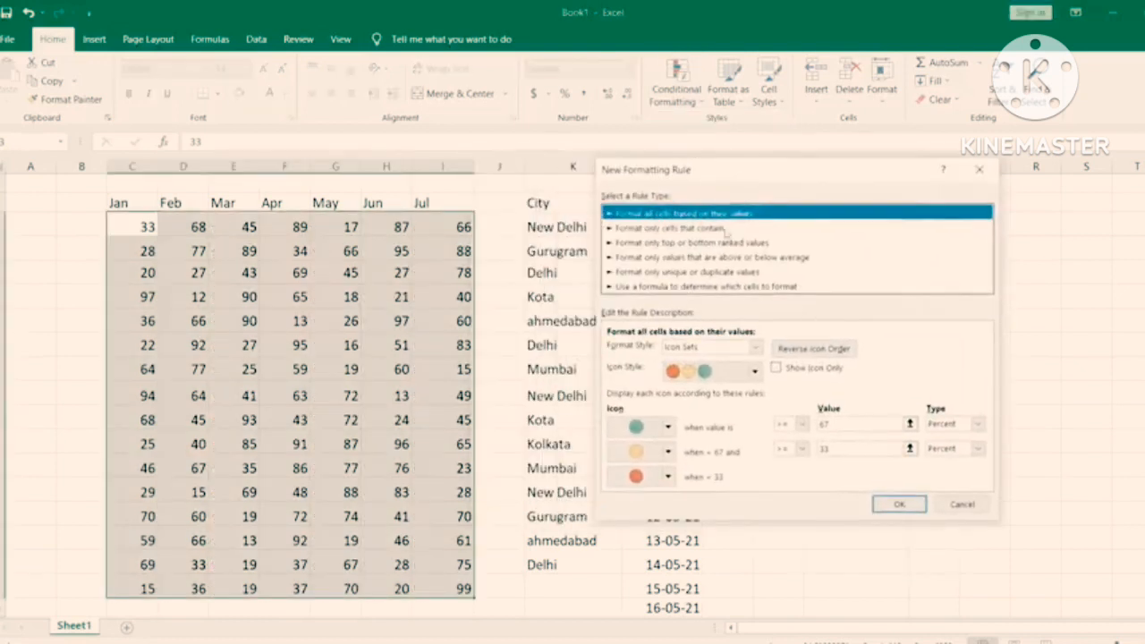
pyautogui.click(748, 348)
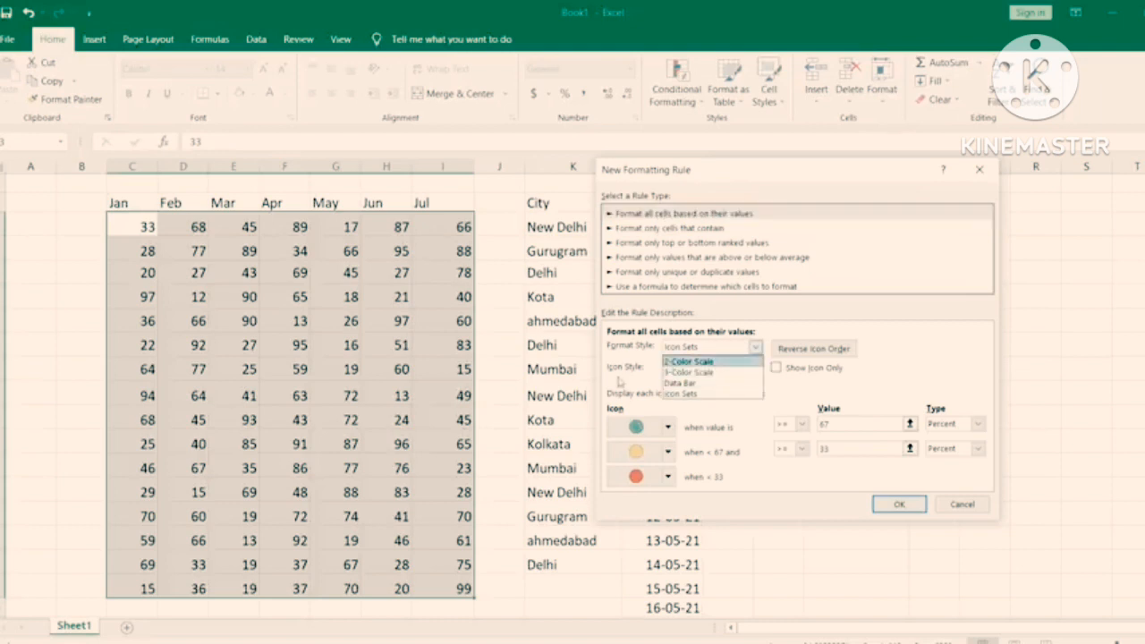
pyautogui.click(703, 394)
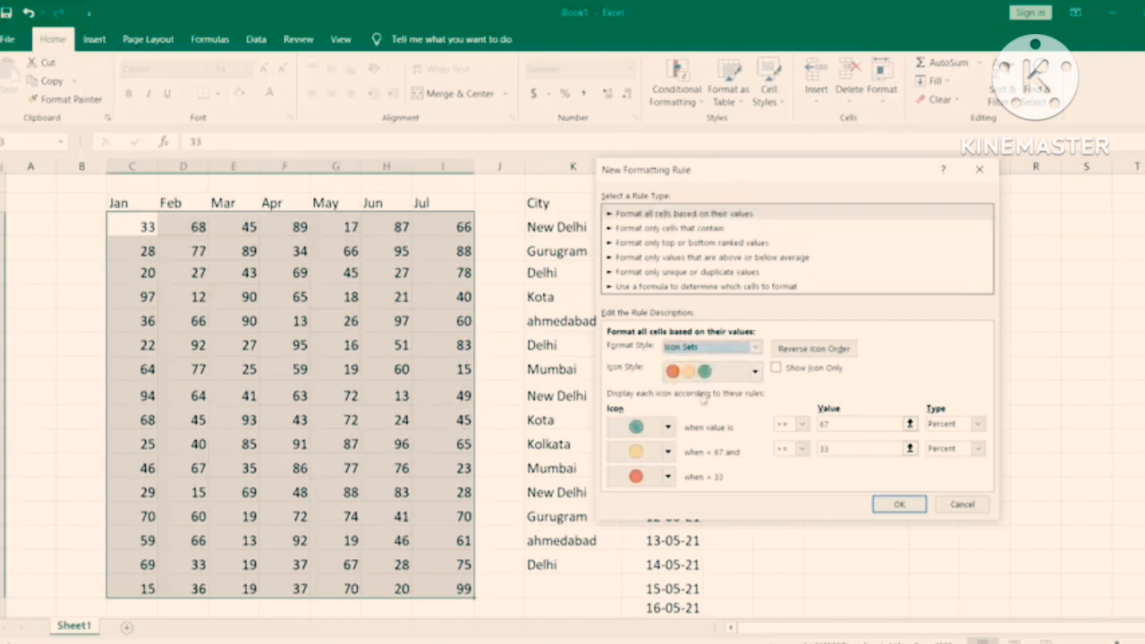
# Step: Choose the four-circle icon style that runs from black through grey and pink to red
pyautogui.click(759, 372)
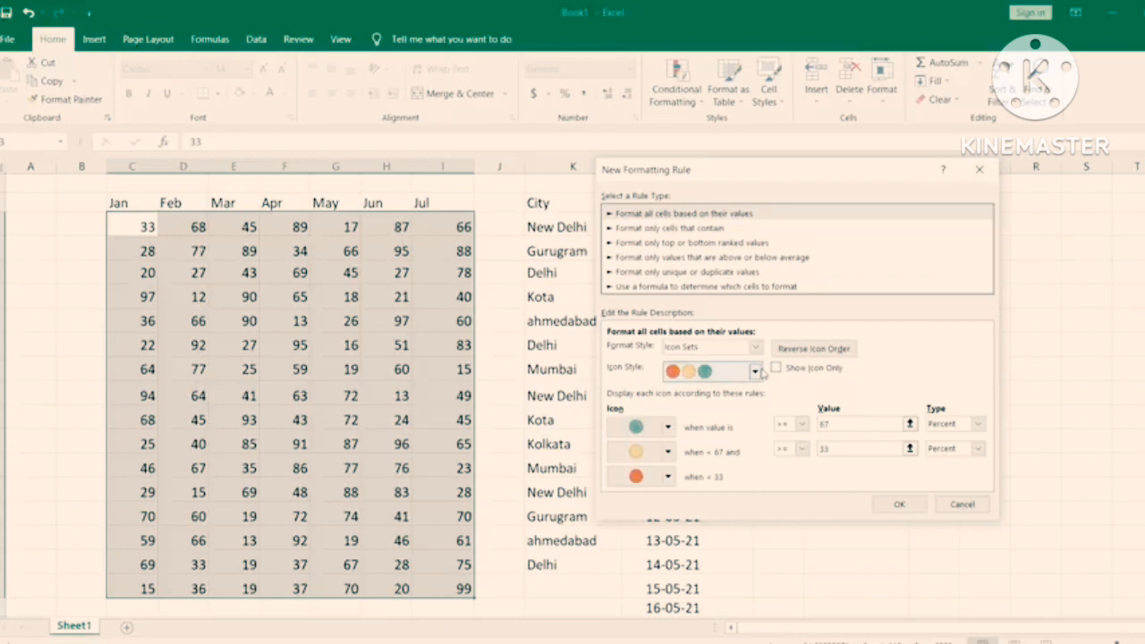
pyautogui.click(757, 373)
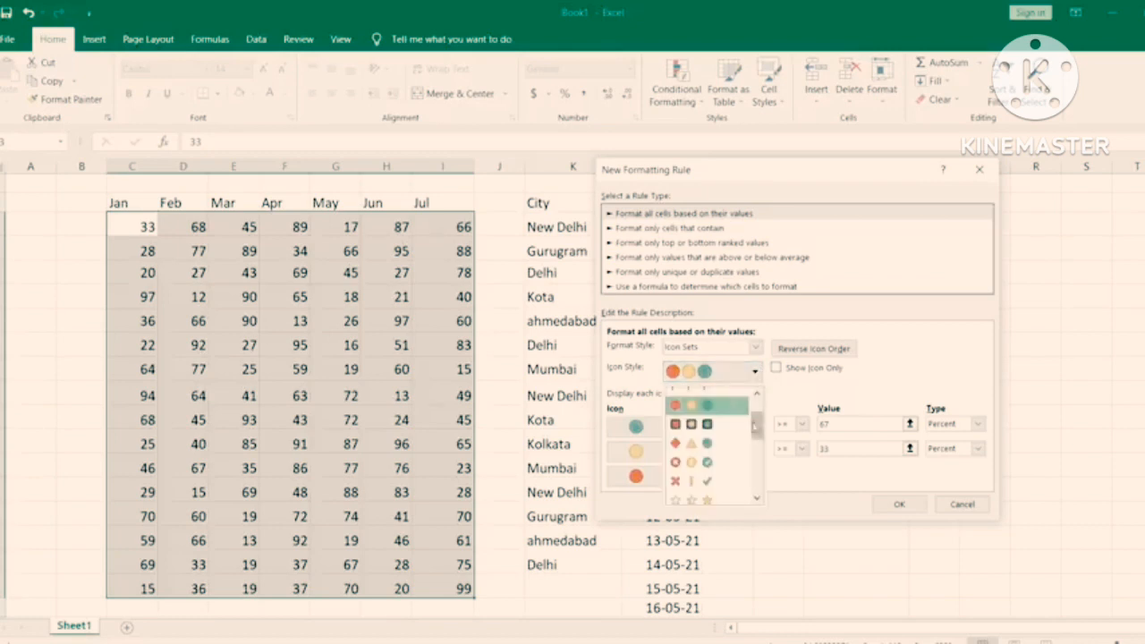
pyautogui.scroll(-3, 757, 427)
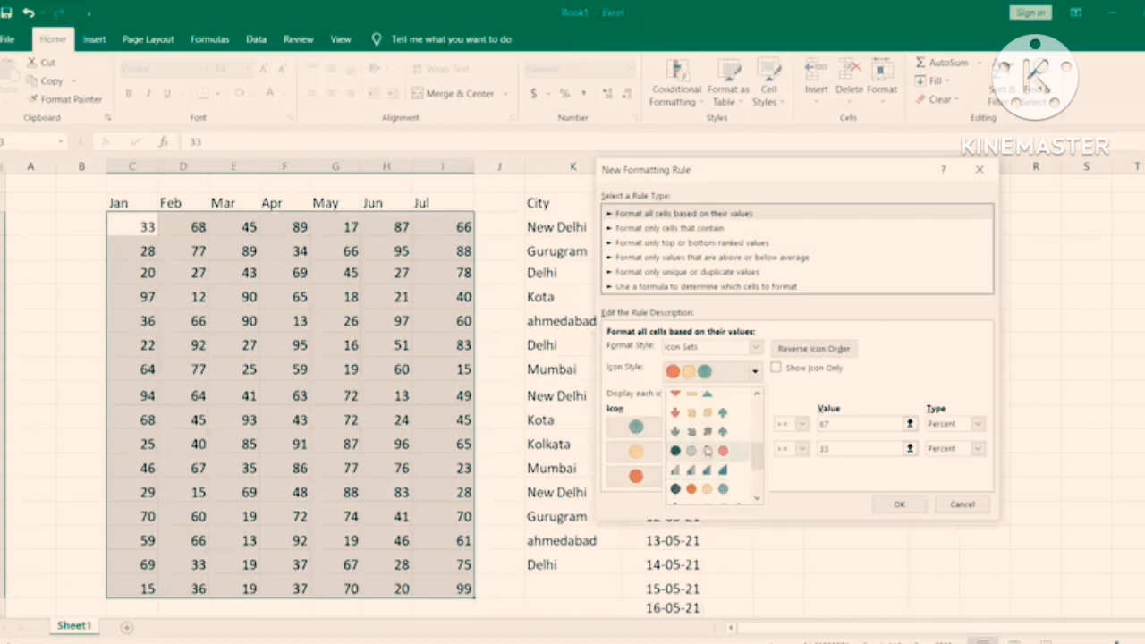
pyautogui.click(698, 452)
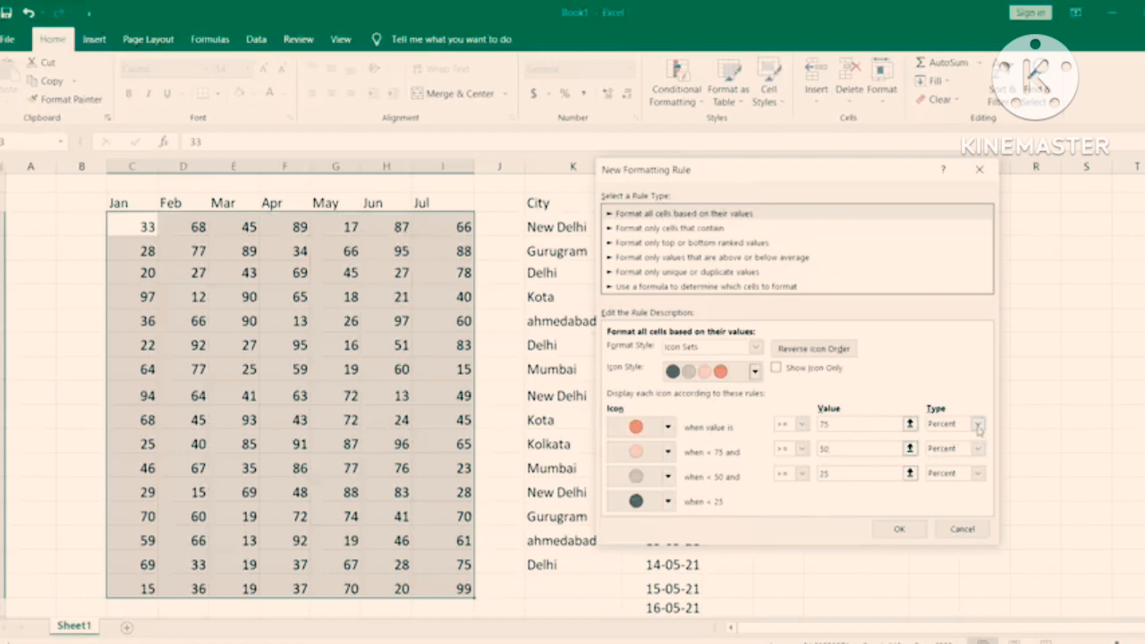
# Step: Set the type of all three icon thresholds to Number
pyautogui.click(979, 424)
pyautogui.click(942, 439)
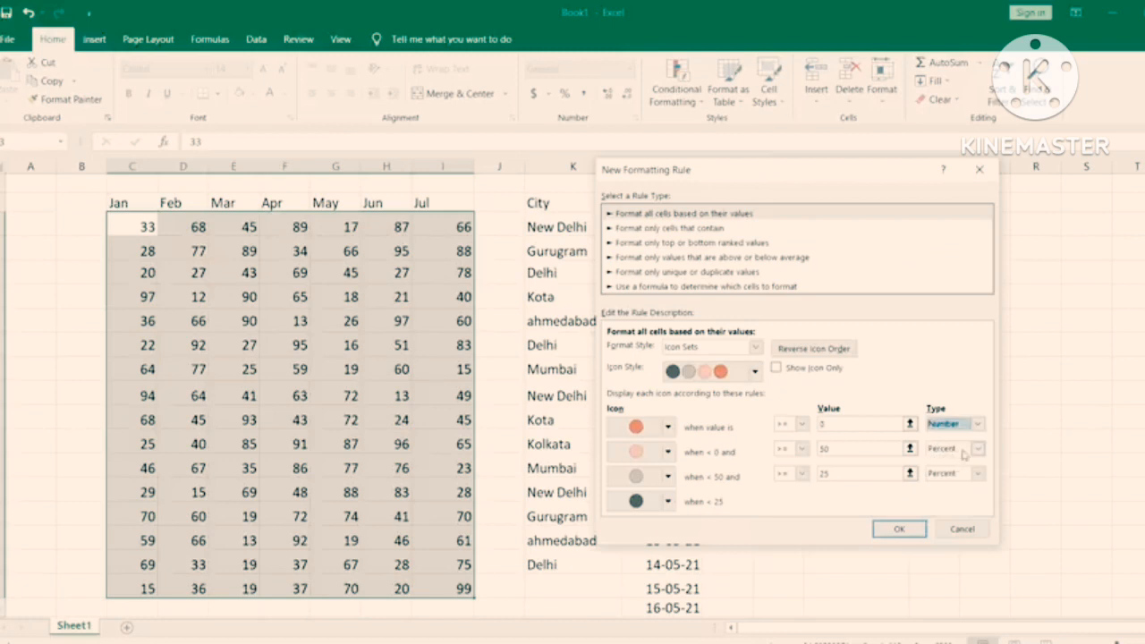
pyautogui.click(979, 449)
pyautogui.click(944, 462)
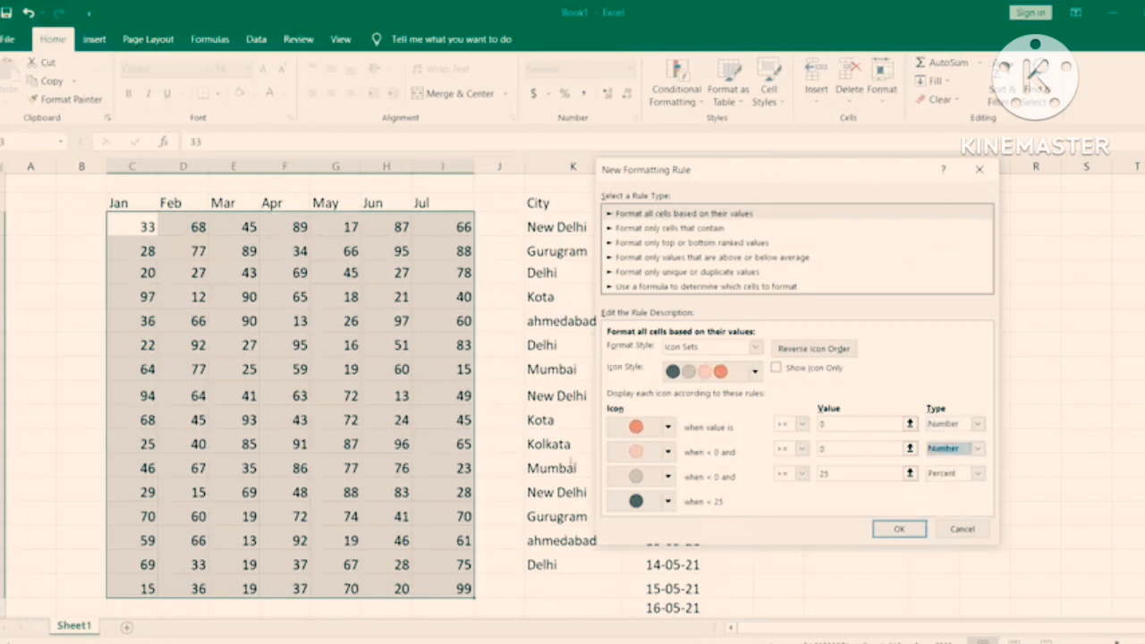
pyautogui.click(979, 473)
pyautogui.click(944, 487)
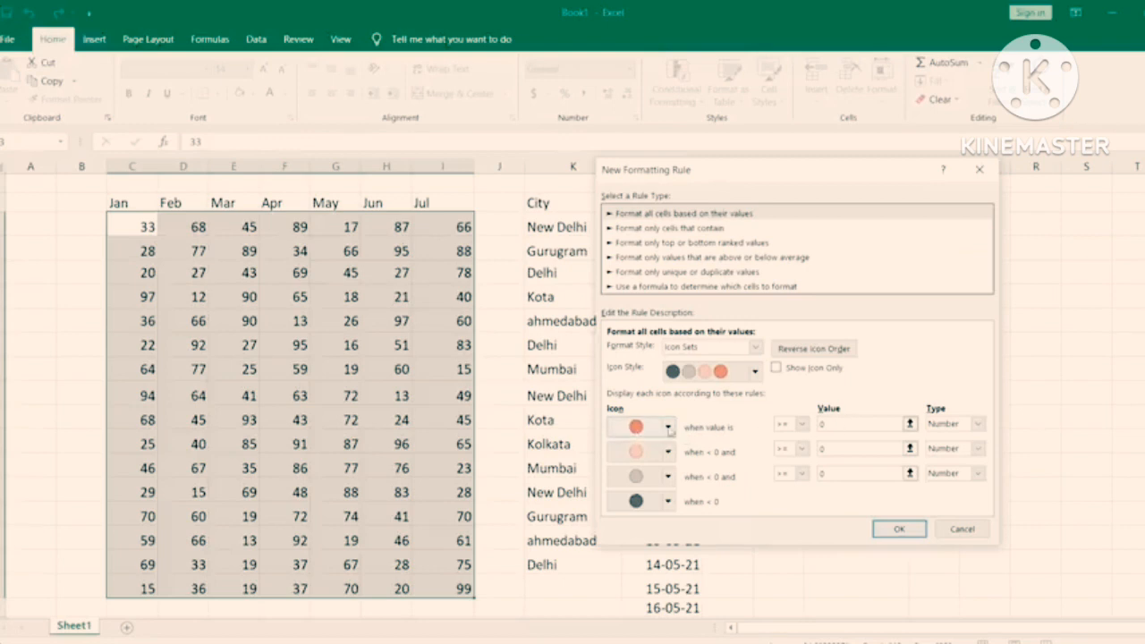
# Step: Assign a green circle to the highest icon band and set its threshold to 90
pyautogui.click(668, 427)
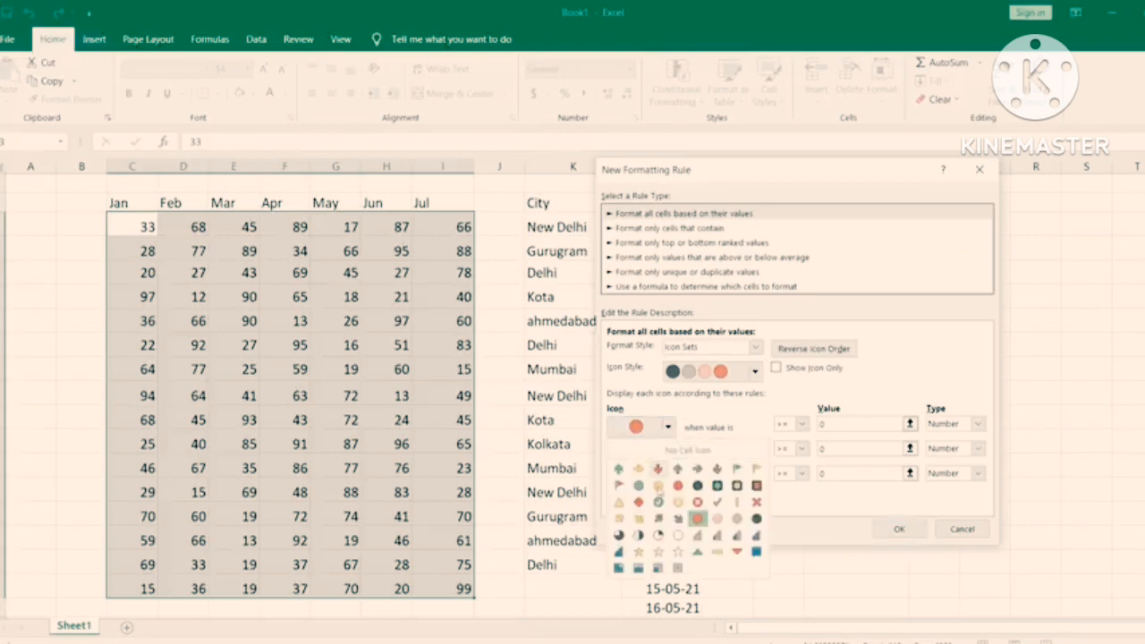
pyautogui.click(641, 488)
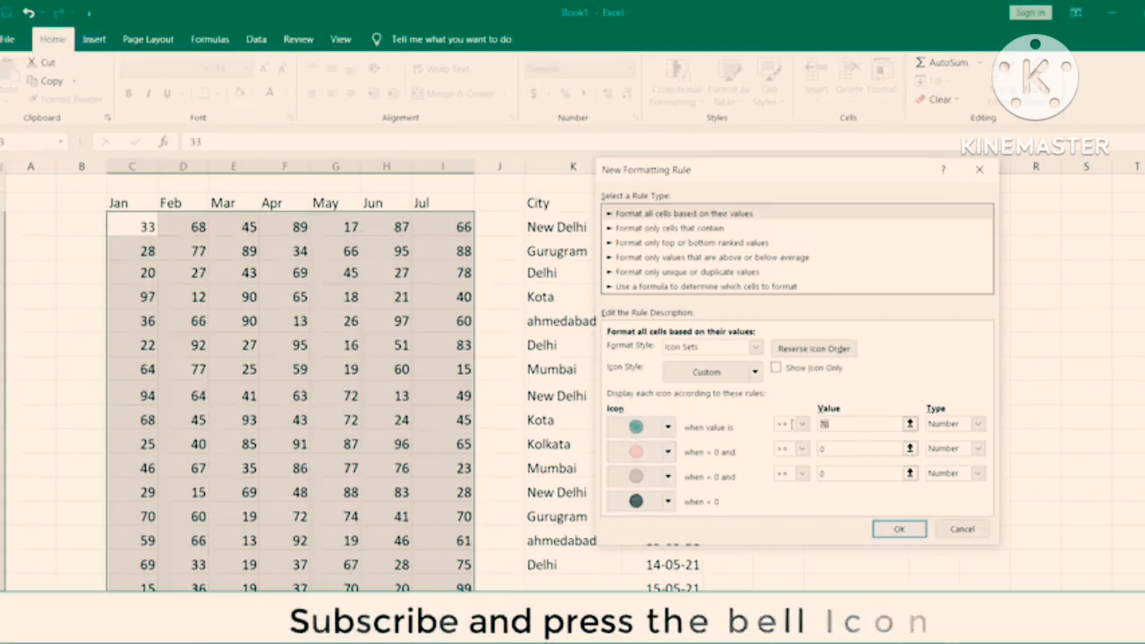
pyautogui.write('90')
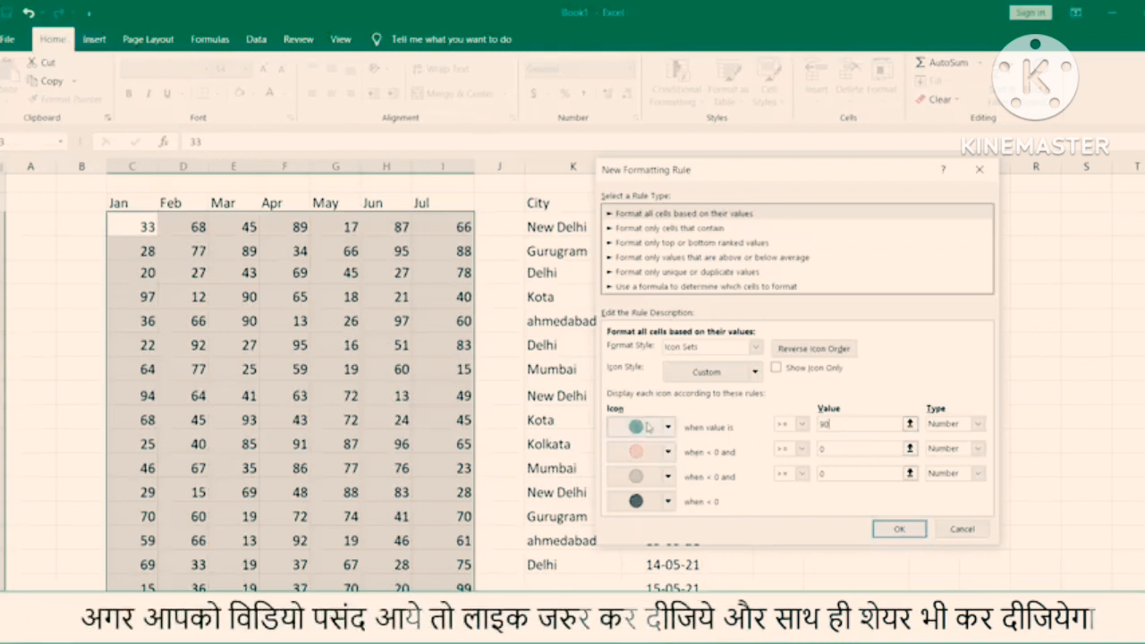
# Step: Set the second icon threshold to 60 and assign it a yellow circle
pyautogui.click(817, 449)
pyautogui.write('60')
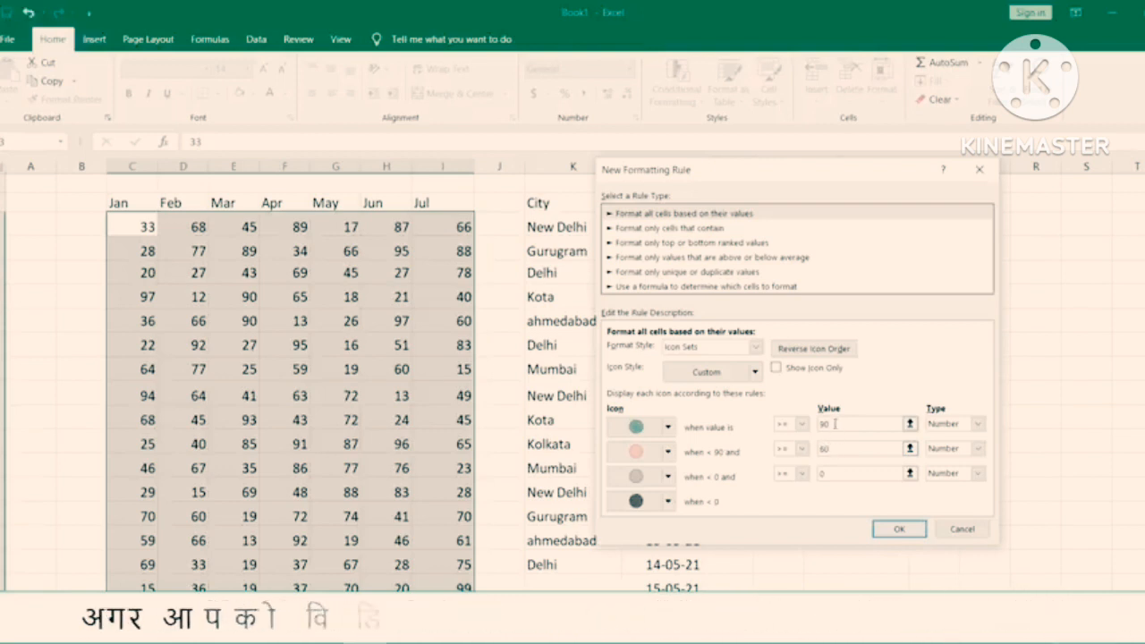
pyautogui.click(668, 452)
pyautogui.click(659, 511)
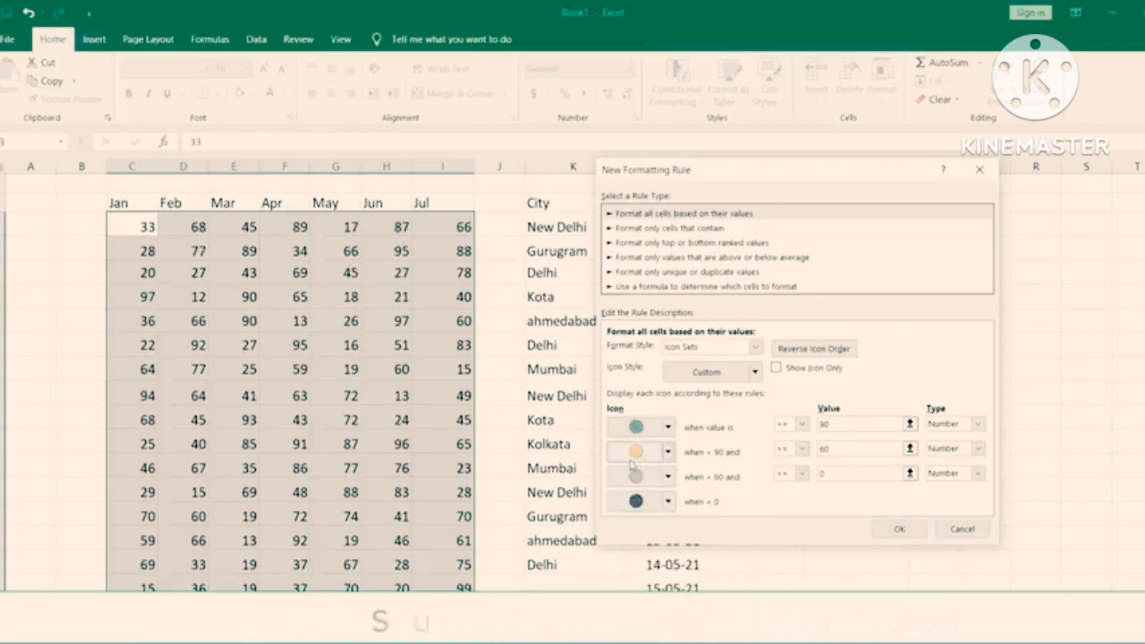
# Step: Set the third icon threshold to 40 and assign it a pink circle
pyautogui.moveTo(834, 476); pyautogui.dragTo(806, 477)
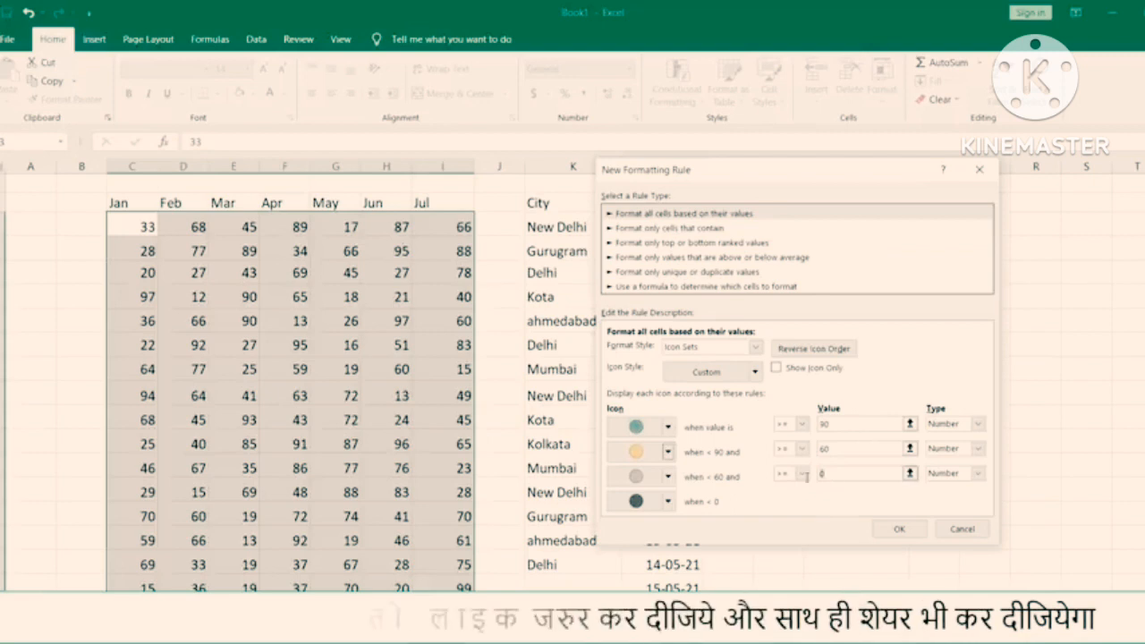
pyautogui.write('4')
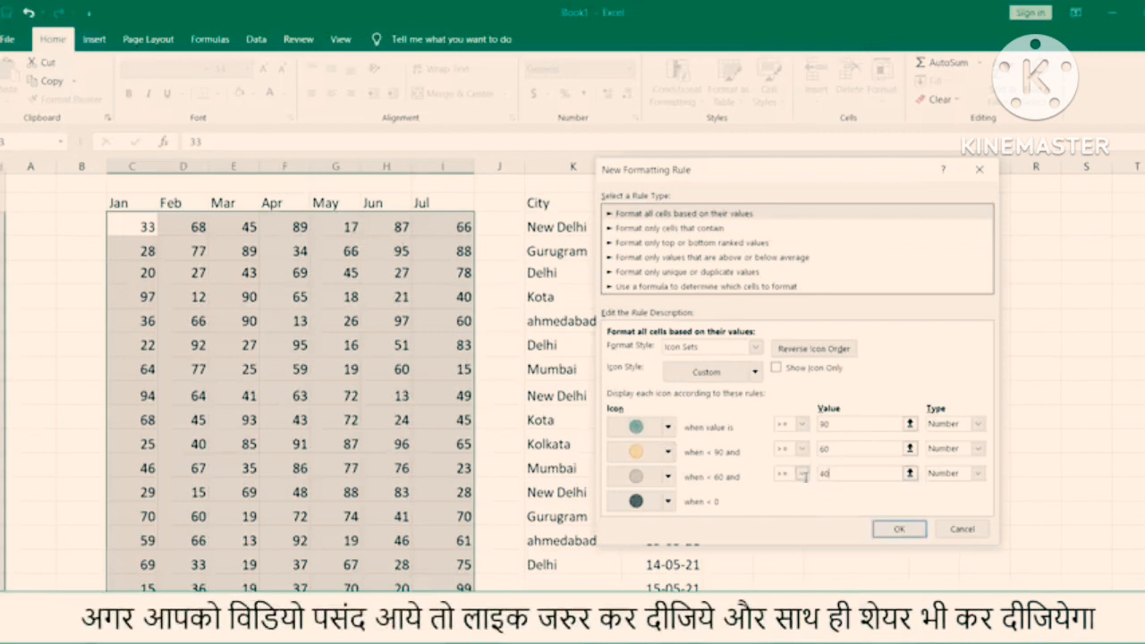
pyautogui.write('0')
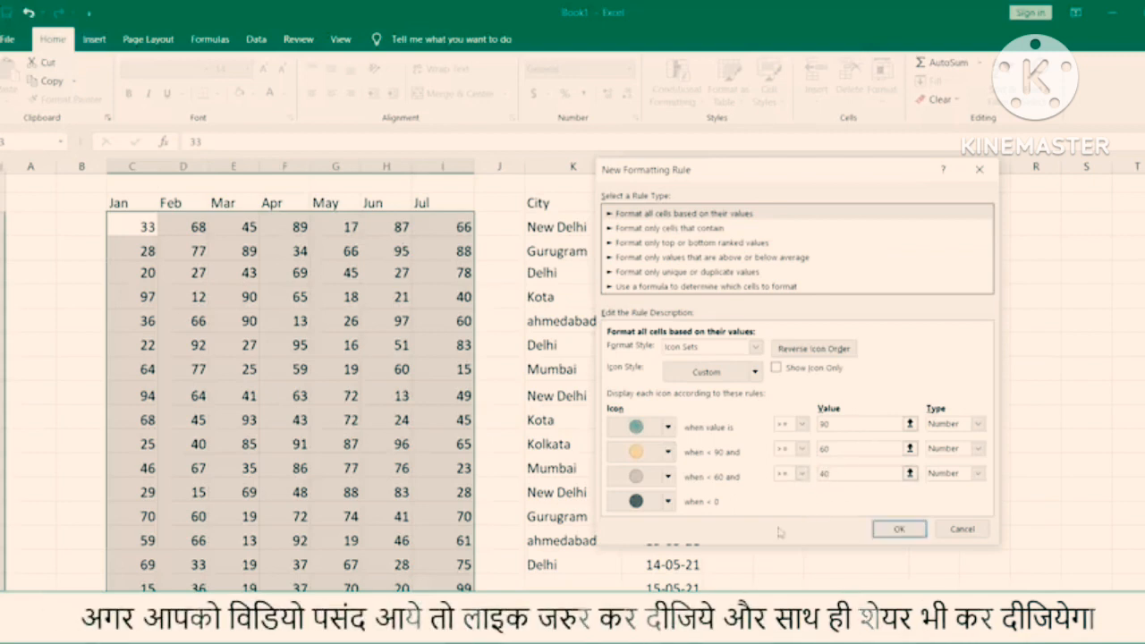
pyautogui.click(668, 501)
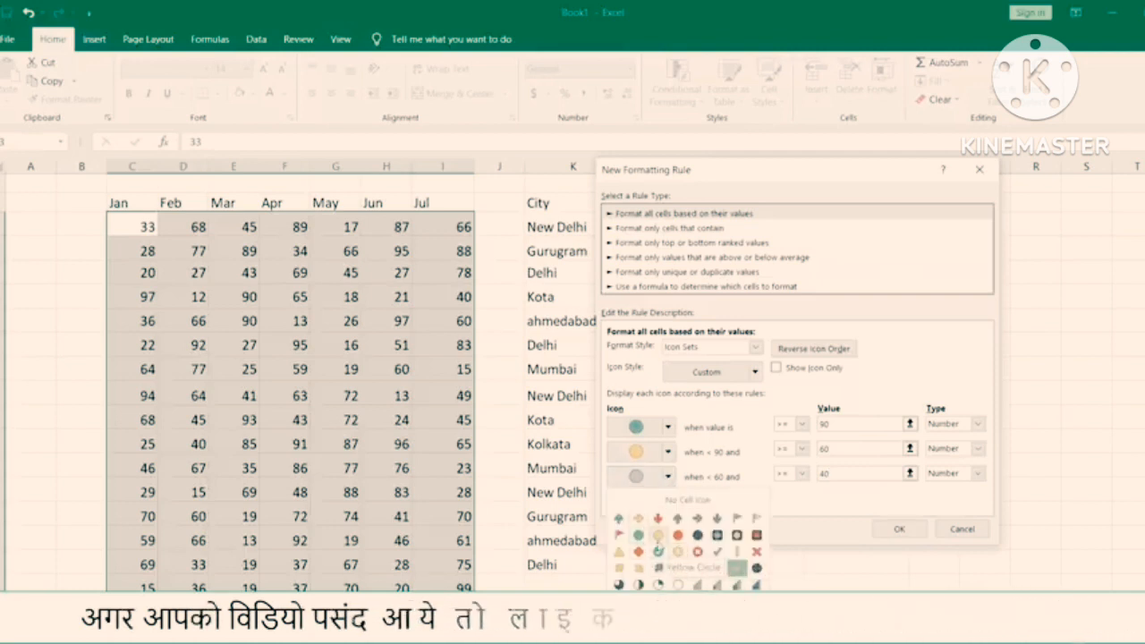
pyautogui.click(726, 573)
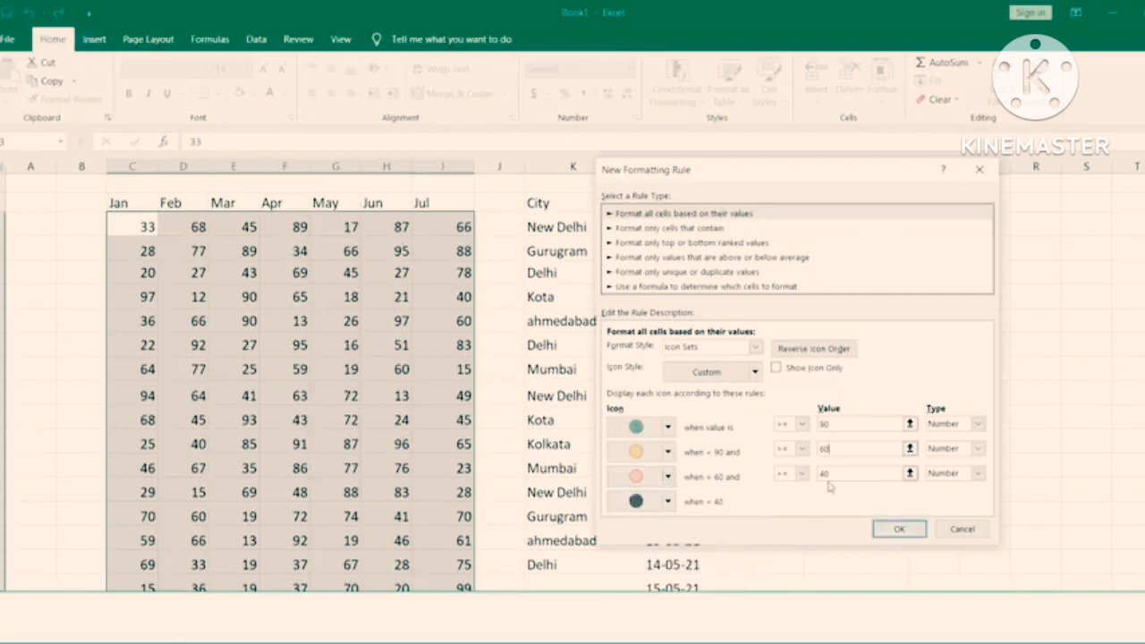
# Step: Review the lower icon bands and apply the custom icon set rule to the Jan to Jul figures
pyautogui.click(634, 484)
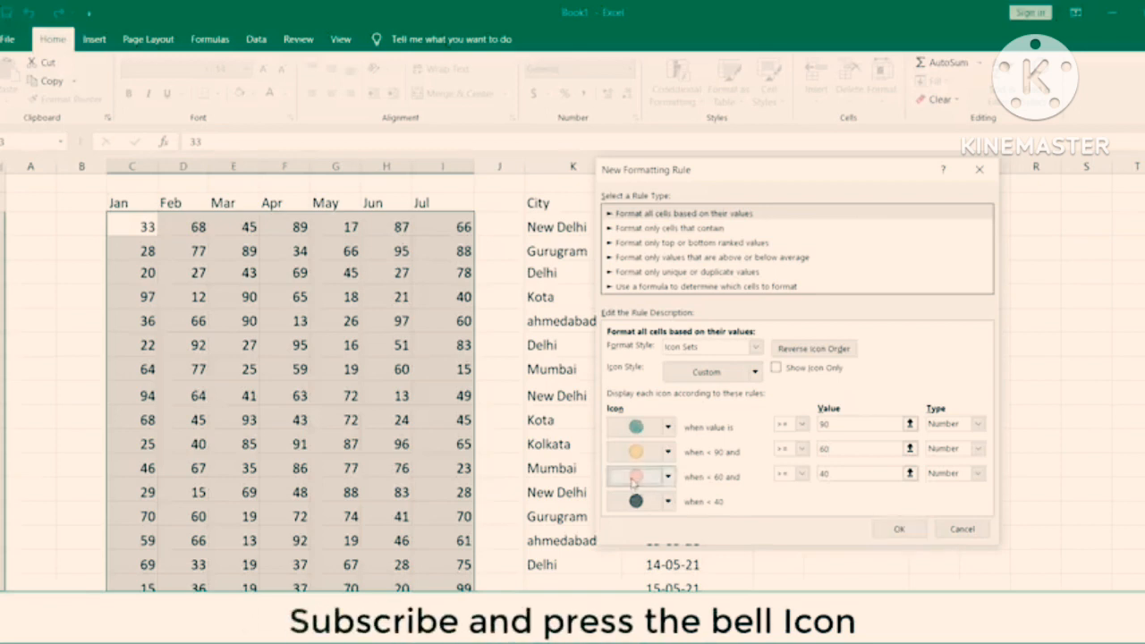
pyautogui.click(842, 474)
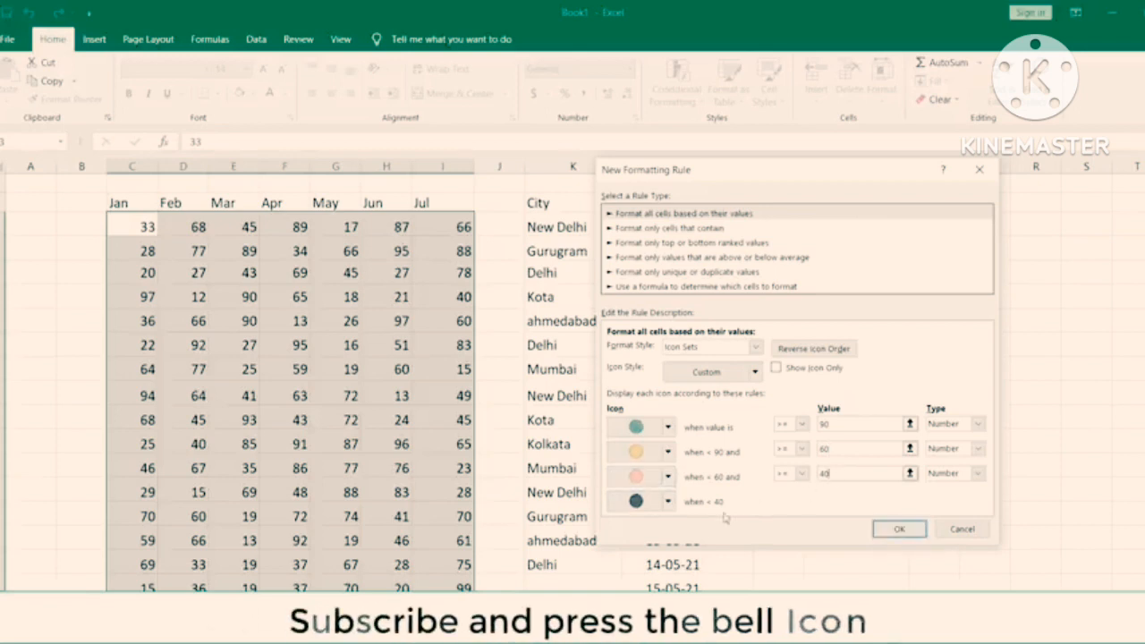
pyautogui.click(653, 505)
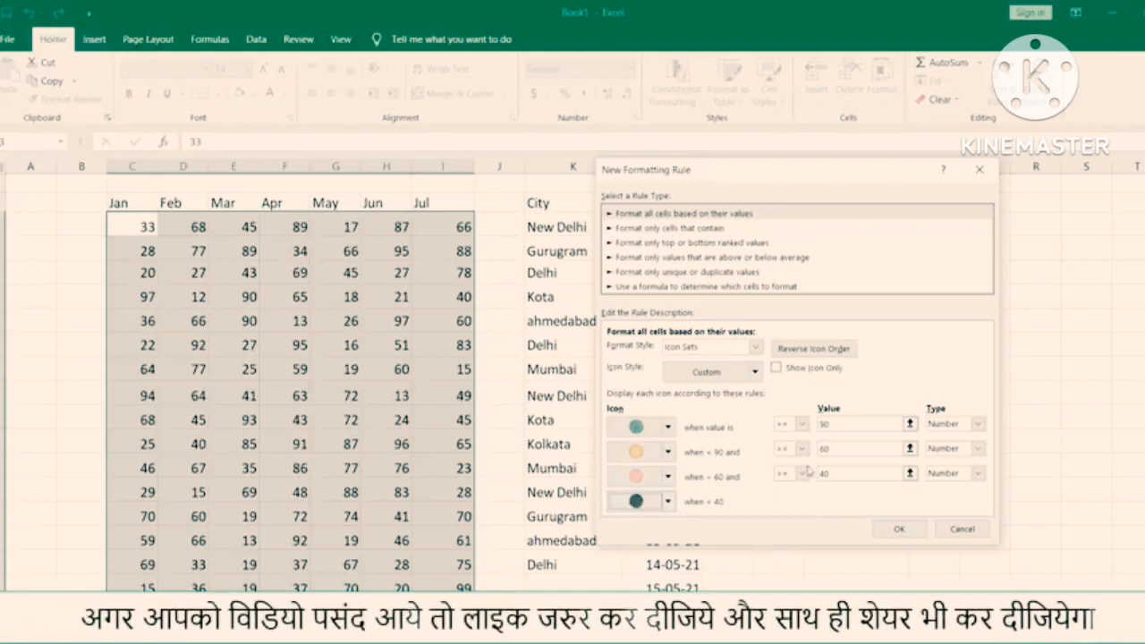
pyautogui.click(899, 529)
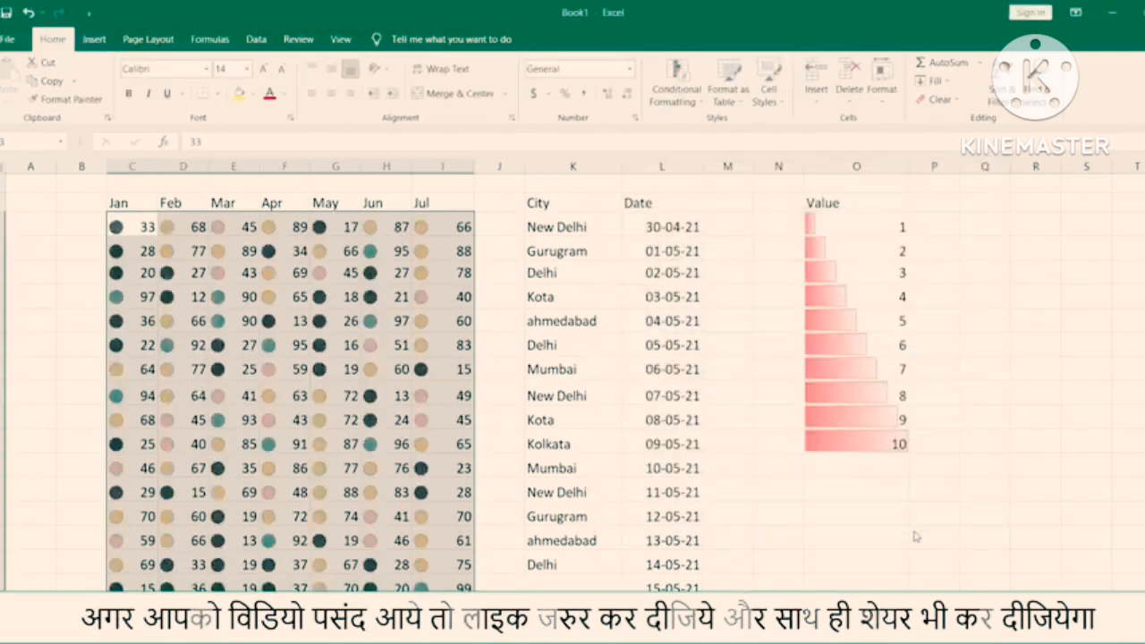
# Step: Examine how the circle icons beside the Jan to Jul figures correspond to the rule's thresholds
pyautogui.click(233, 369)
pyautogui.click(234, 344)
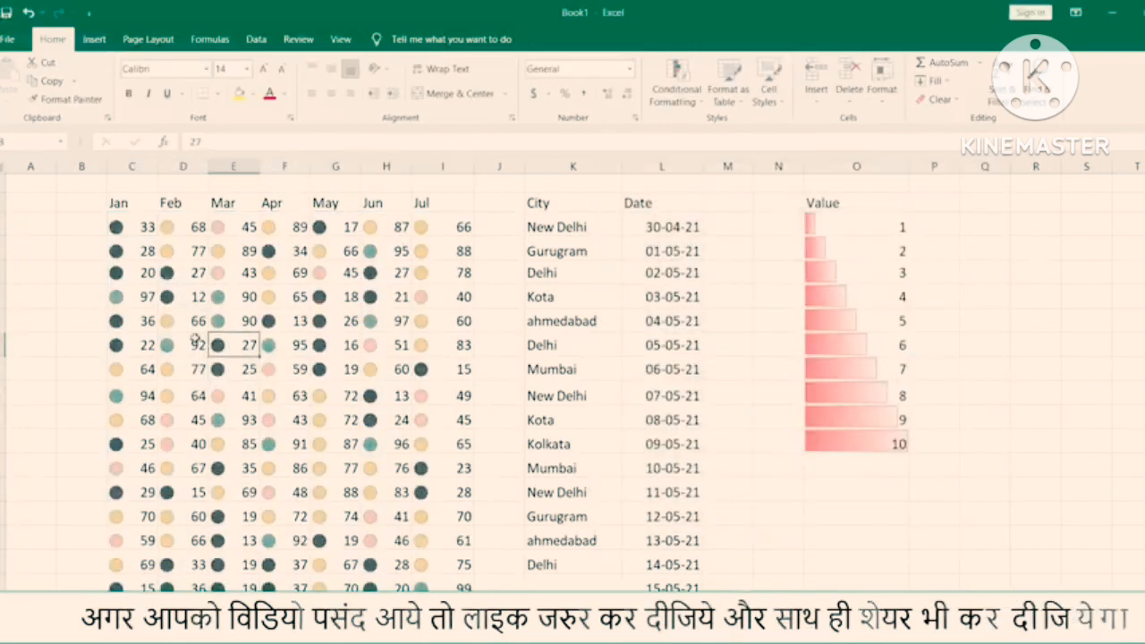
pyautogui.click(177, 328)
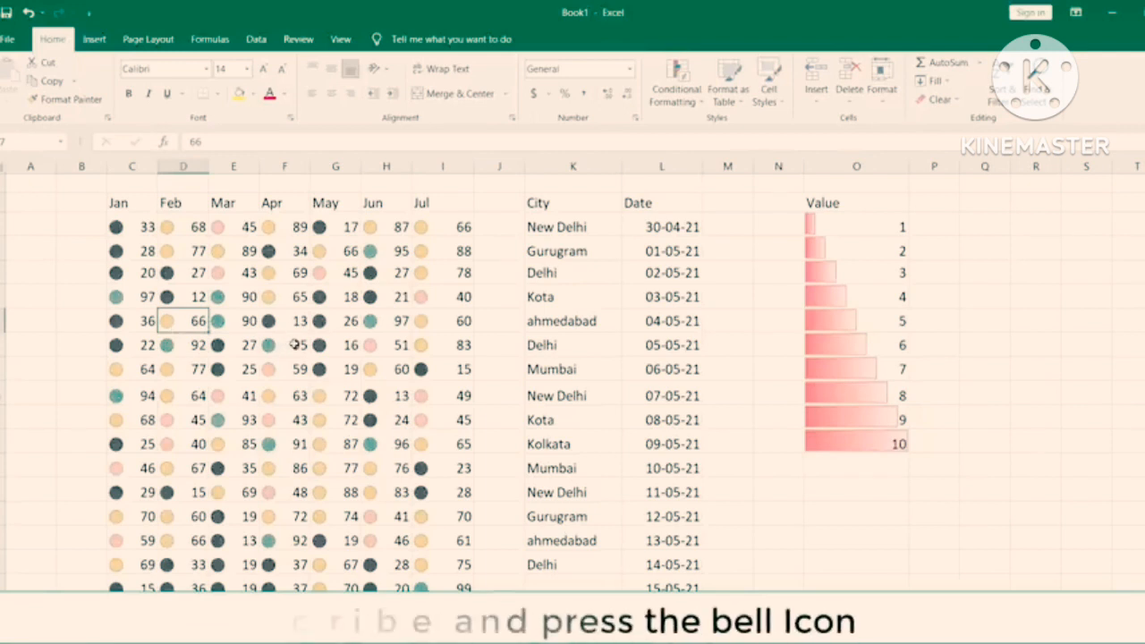
pyautogui.click(349, 322)
pyautogui.click(347, 395)
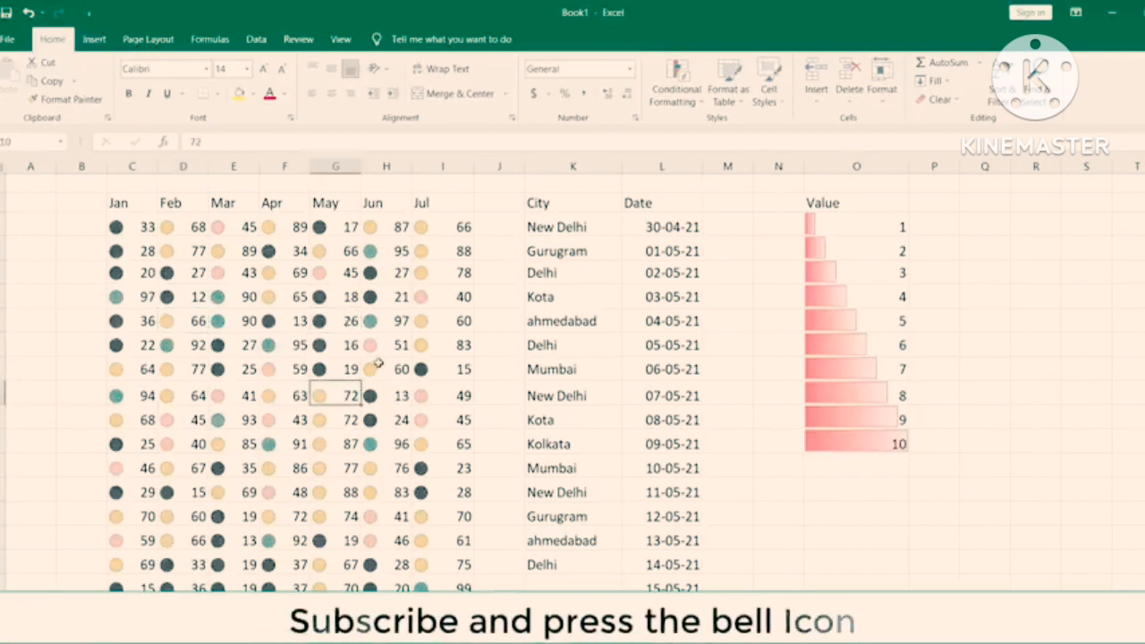
pyautogui.click(372, 346)
pyautogui.click(392, 370)
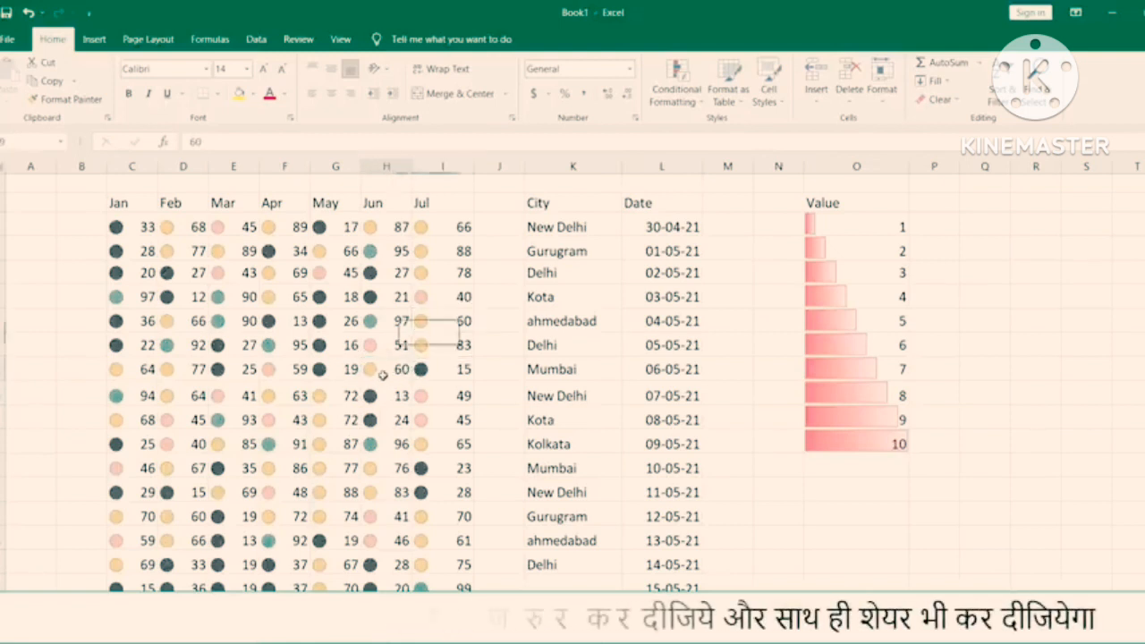
pyautogui.click(170, 346)
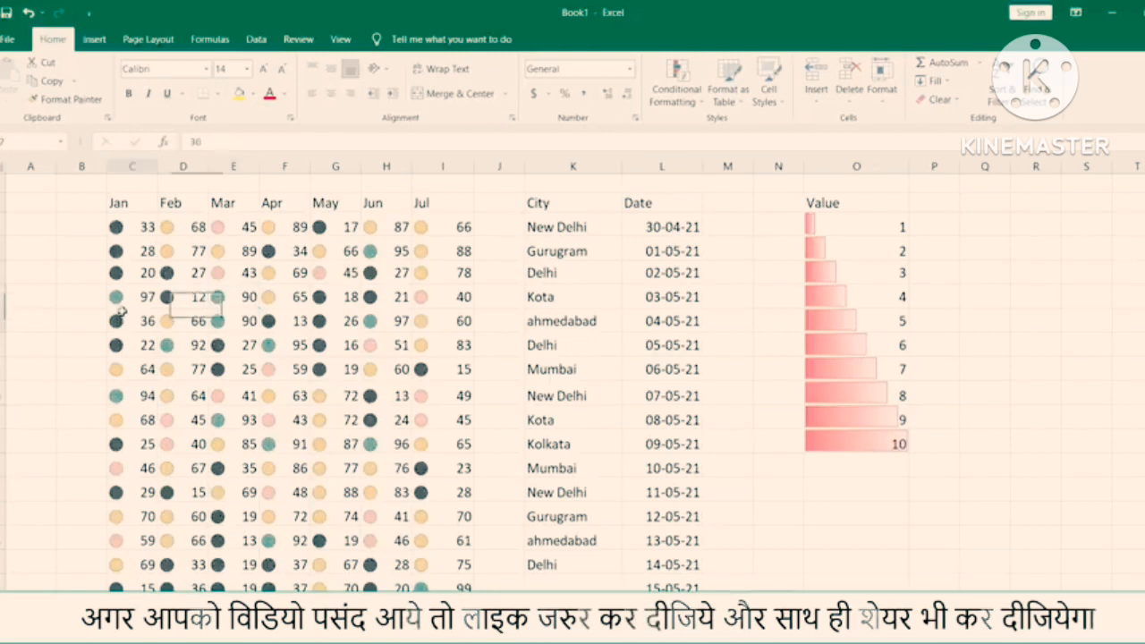
pyautogui.click(137, 424)
pyautogui.click(195, 491)
pyautogui.click(250, 518)
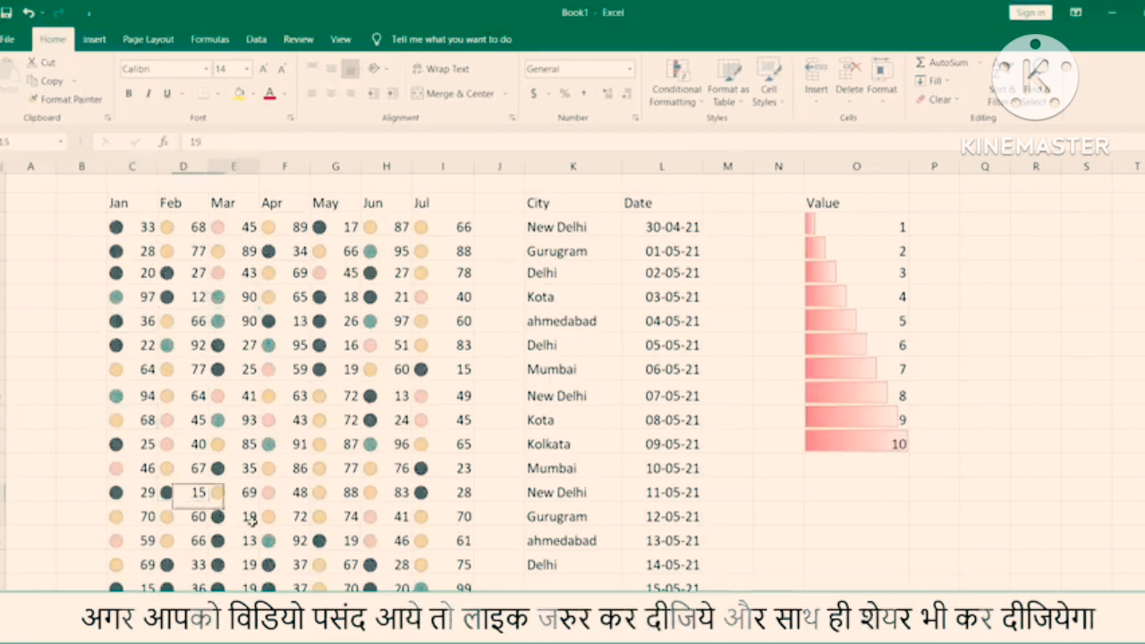
pyautogui.click(245, 321)
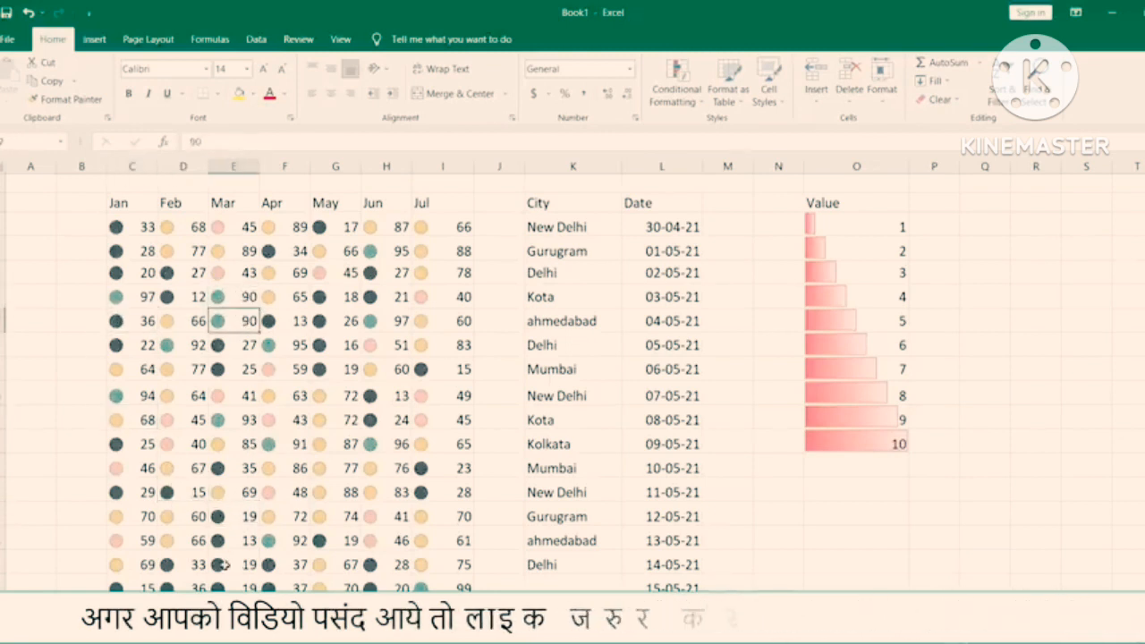
# Step: Insert a blank column directly after the Jul figures, shifting the City, Date and Value data
pyautogui.click(497, 161)
pyautogui.click(815, 74)
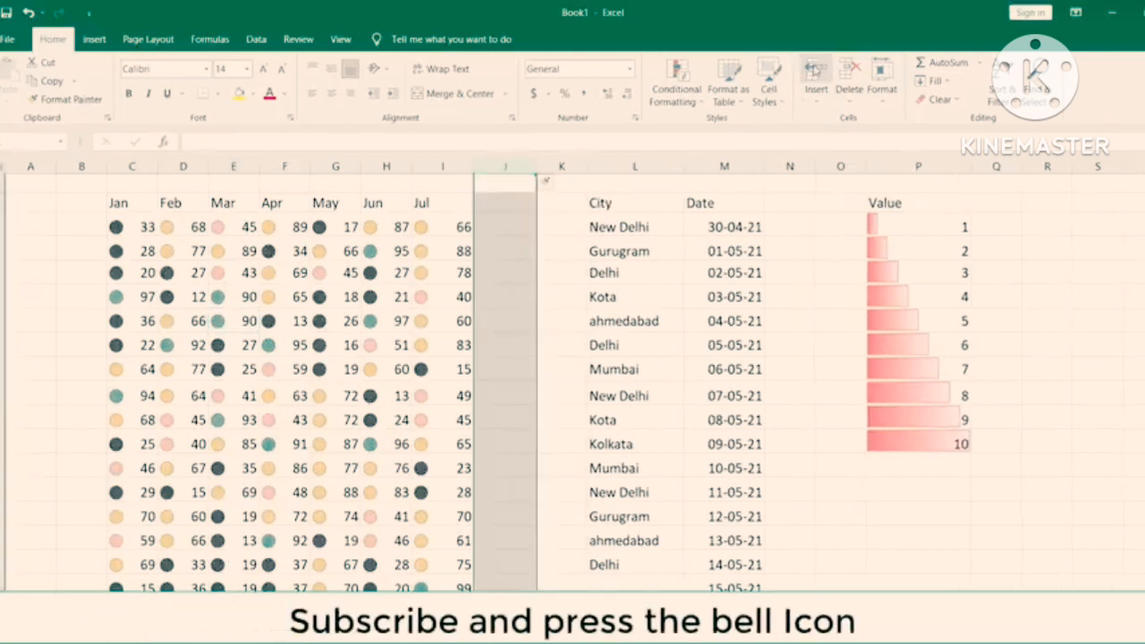
# Step: Insert two more blank columns before the City, Date and Value data
pyautogui.click(815, 73)
pyautogui.click(814, 74)
pyautogui.click(618, 228)
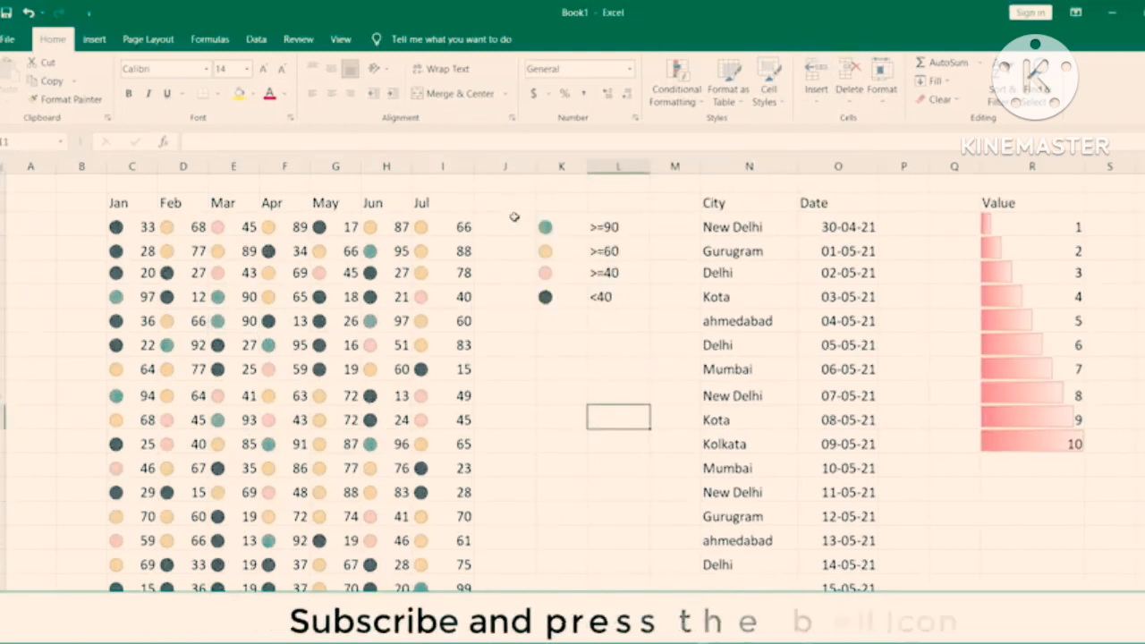
# Step: Fill the four-row icon legend (>=90, >=60, >=40, <40) between the Jul and City columns with gold
pyautogui.moveTo(112, 225); pyautogui.dragTo(463, 587)
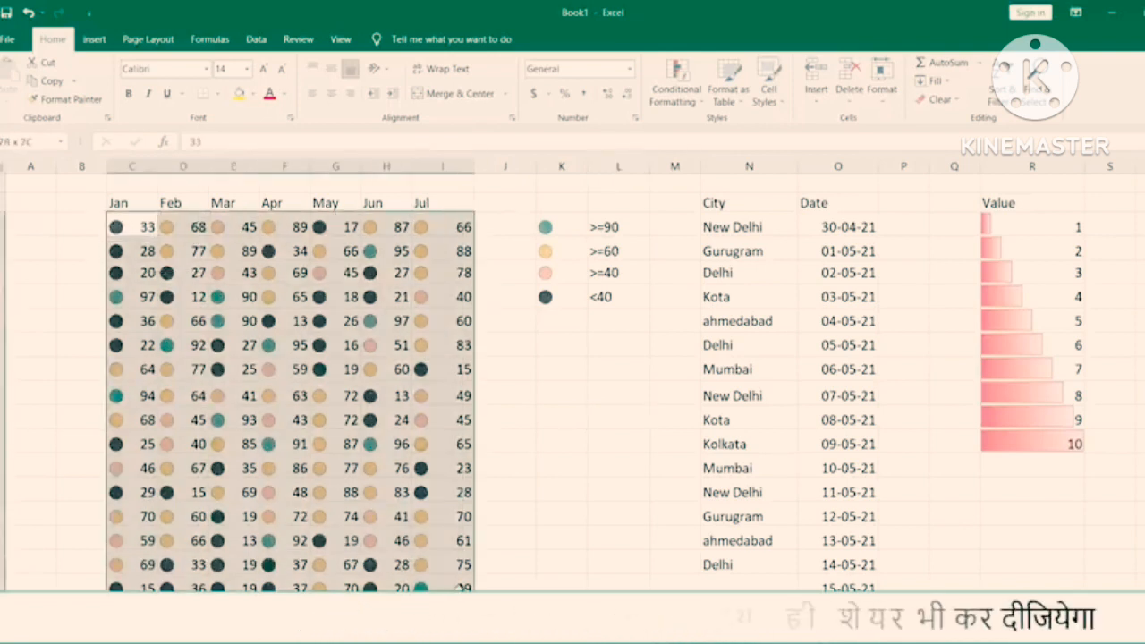
pyautogui.click(616, 316)
pyautogui.moveTo(545, 230); pyautogui.dragTo(611, 299)
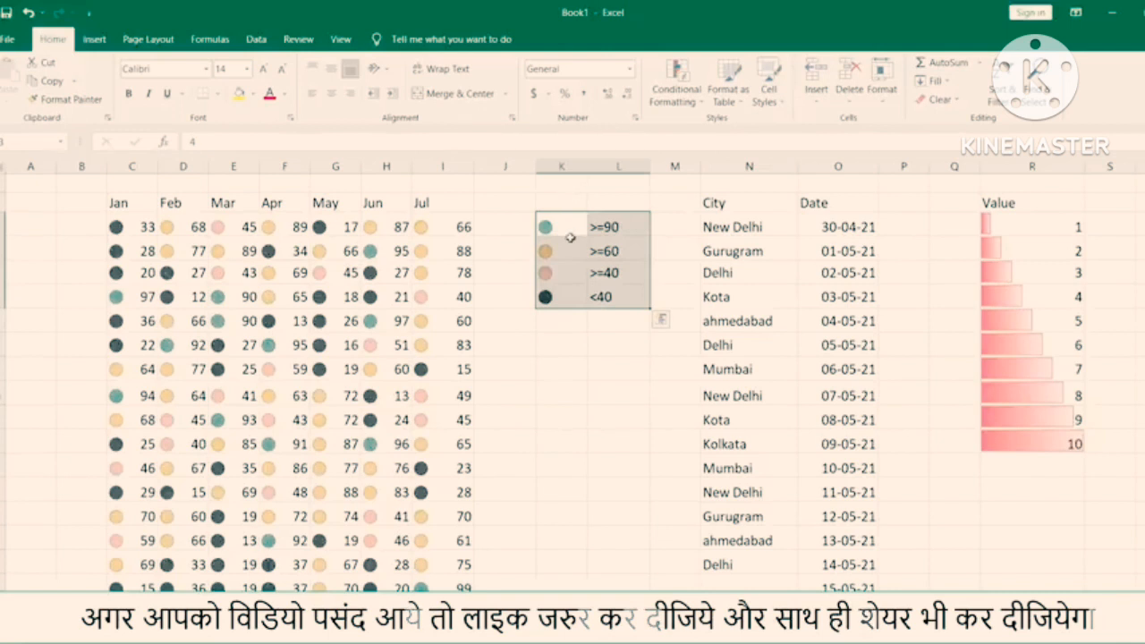
pyautogui.click(239, 94)
pyautogui.click(662, 319)
pyautogui.click(555, 447)
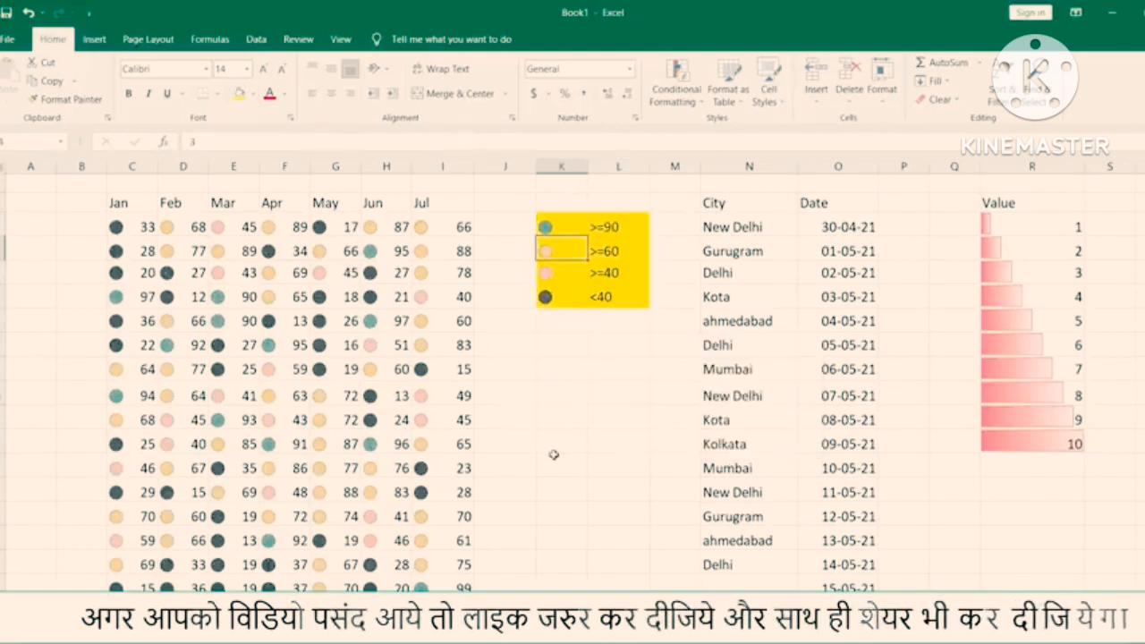
# Step: Compare each legend threshold with the circle icons shown beside the Jan to Jul figures
pyautogui.click(633, 229)
pyautogui.click(285, 296)
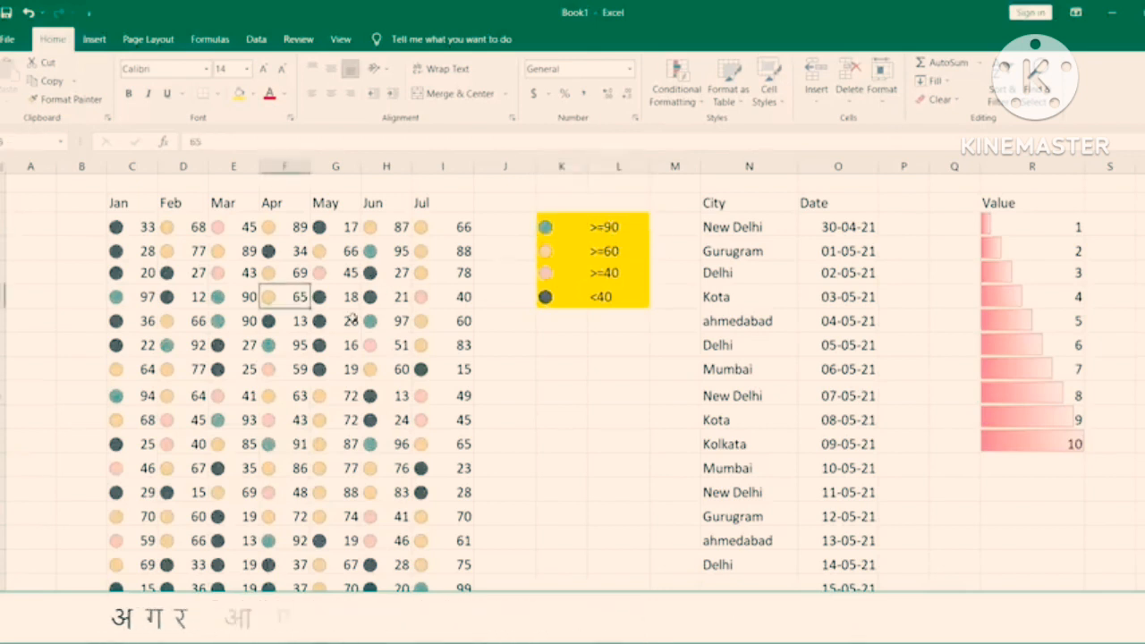
pyautogui.moveTo(640, 247); pyautogui.dragTo(546, 275)
pyautogui.click(614, 226)
pyautogui.click(624, 273)
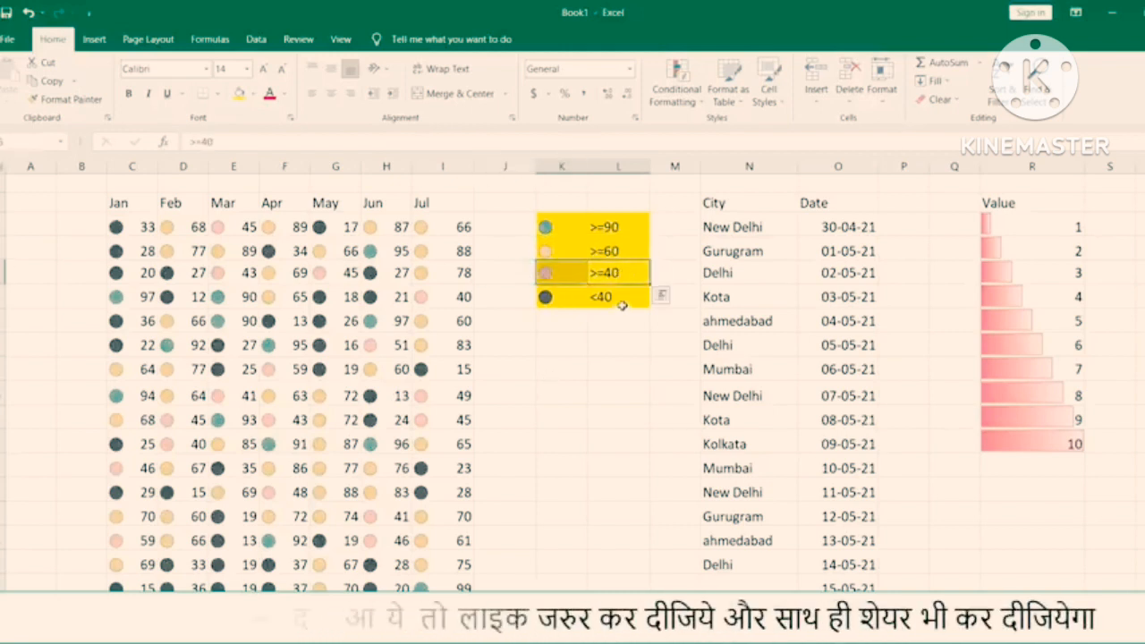
pyautogui.click(578, 296)
pyautogui.click(567, 334)
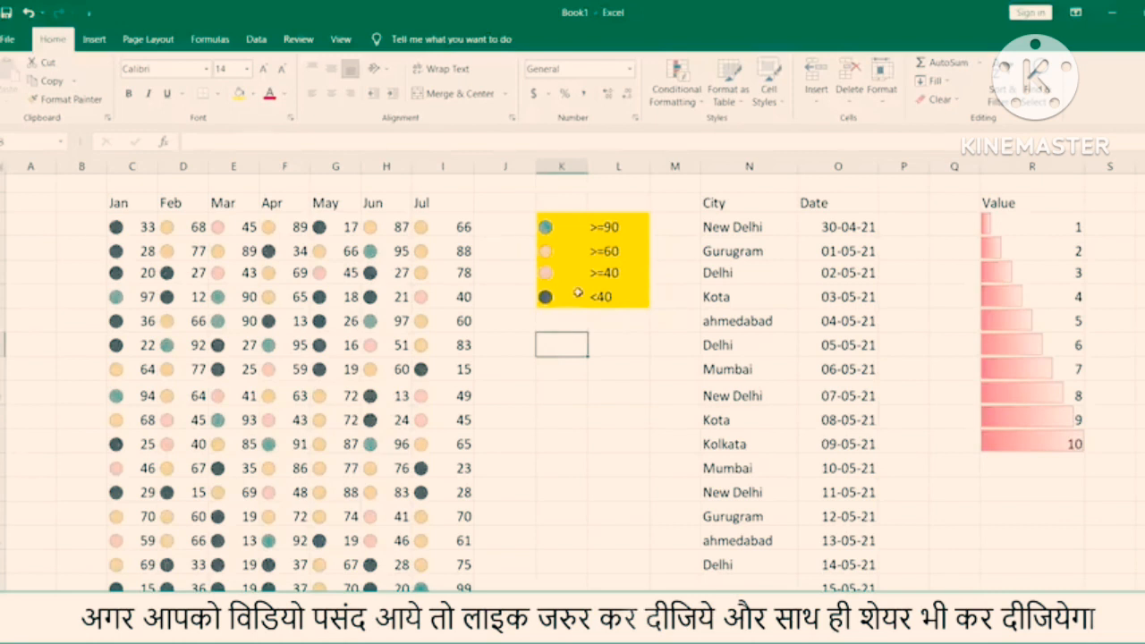
pyautogui.moveTo(141, 203); pyautogui.dragTo(445, 586)
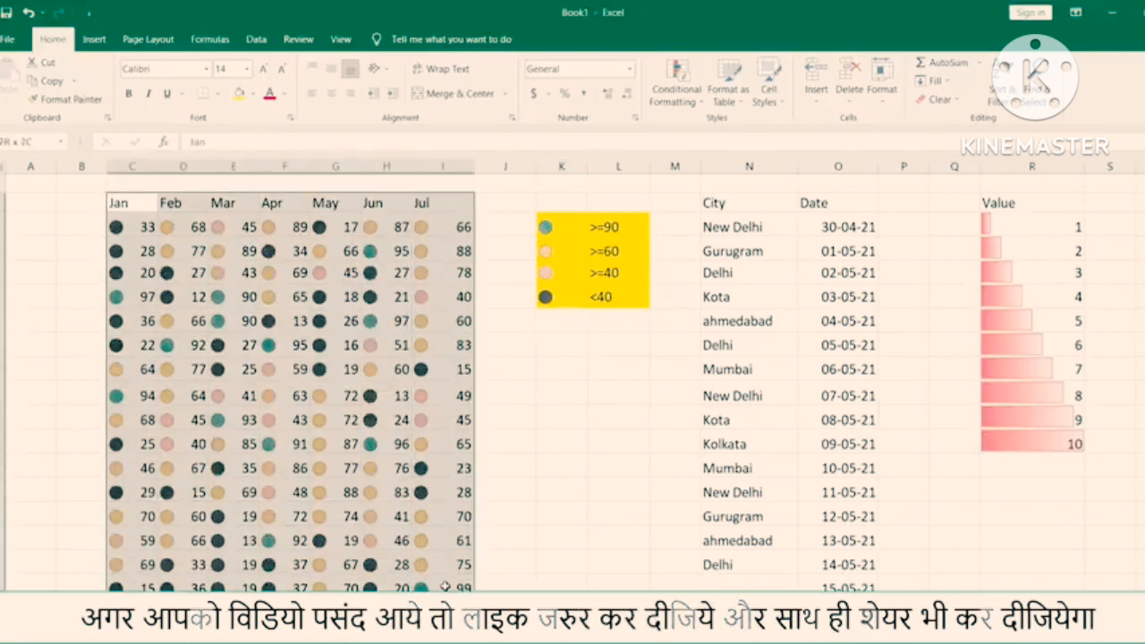
pyautogui.click(387, 395)
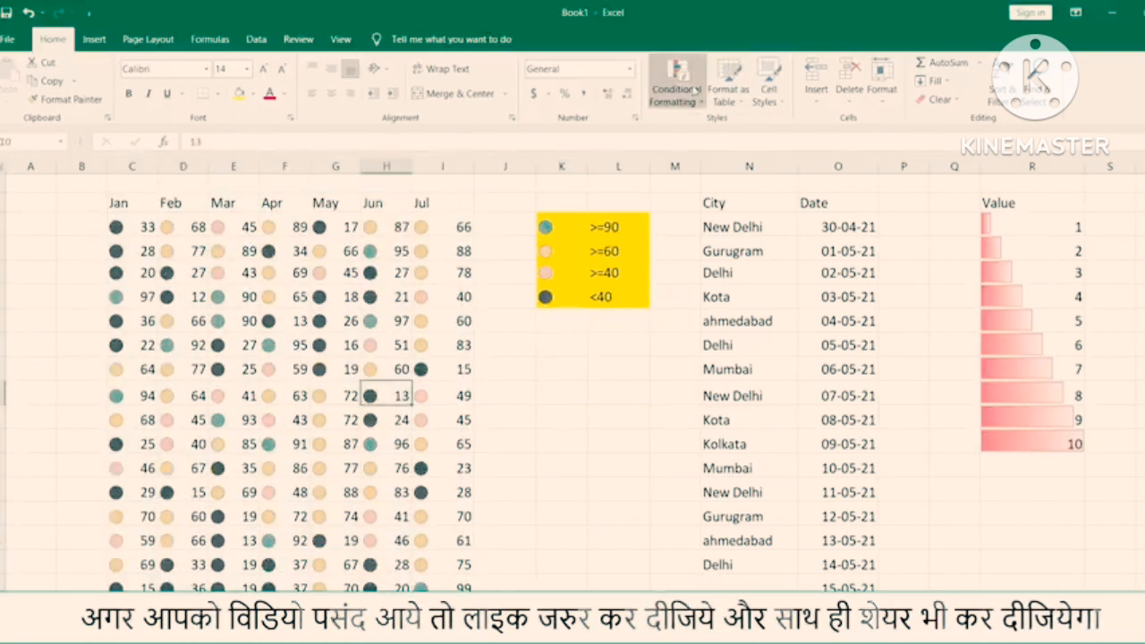
pyautogui.click(677, 89)
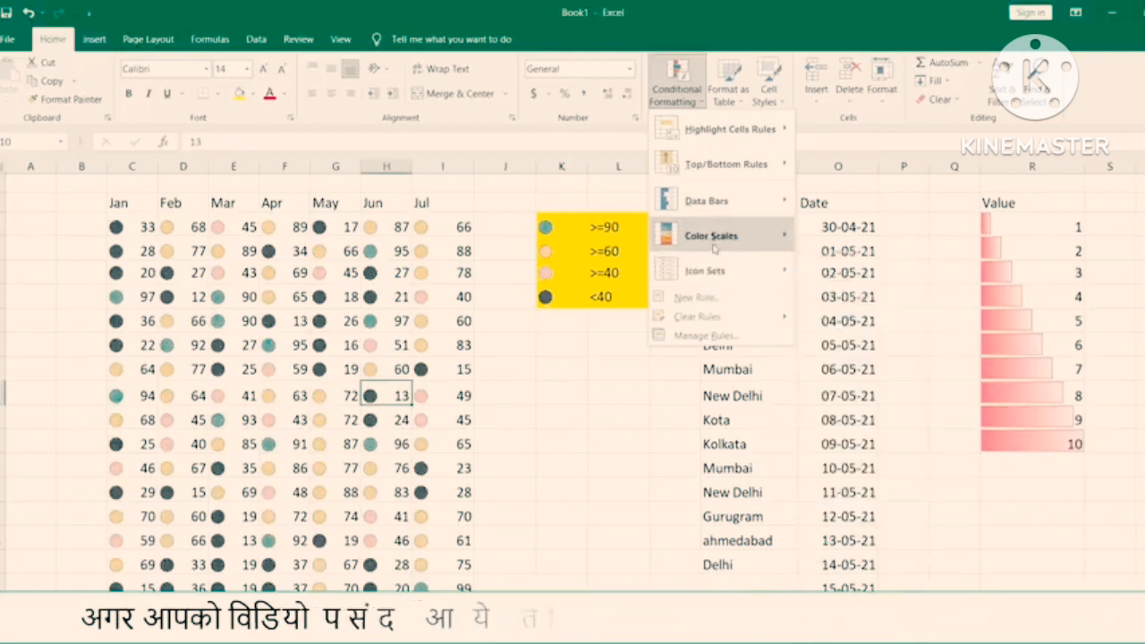
pyautogui.moveTo(714, 249)
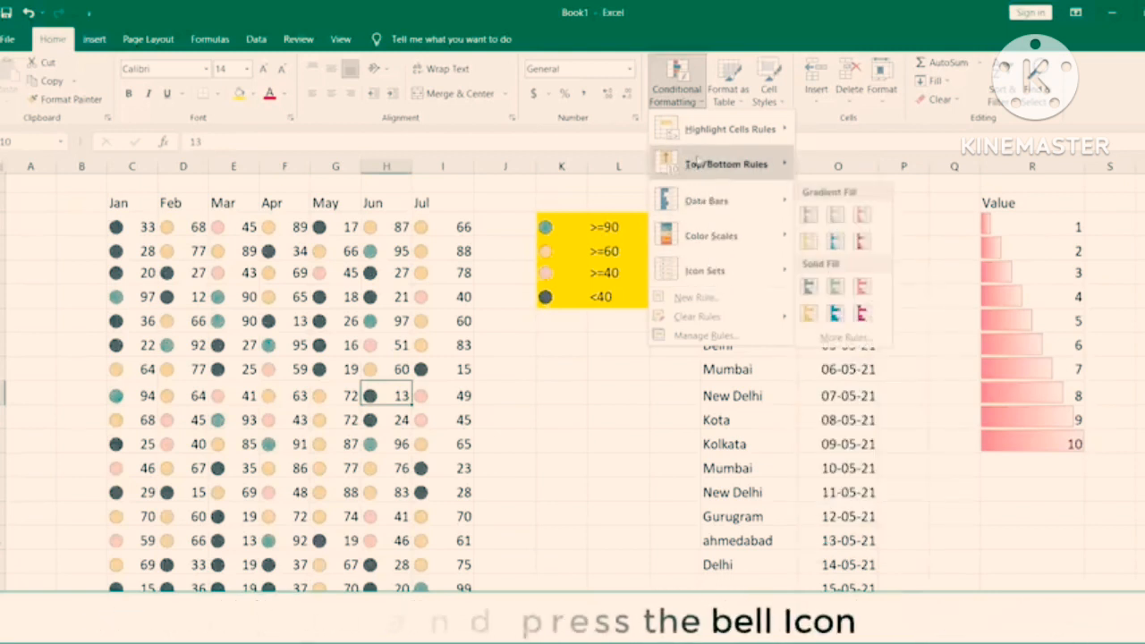
pyautogui.moveTo(716, 134)
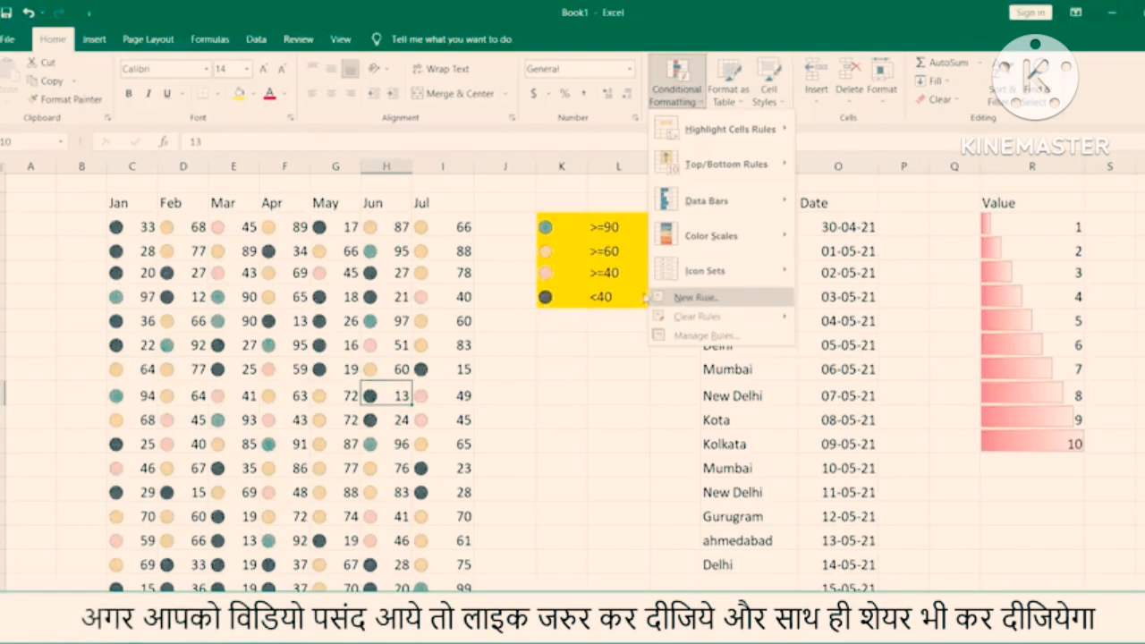
pyautogui.click(427, 333)
# Step: Clear the conditional formatting rules from the Jan to Jul figures only
pyautogui.moveTo(125, 227); pyautogui.dragTo(438, 582)
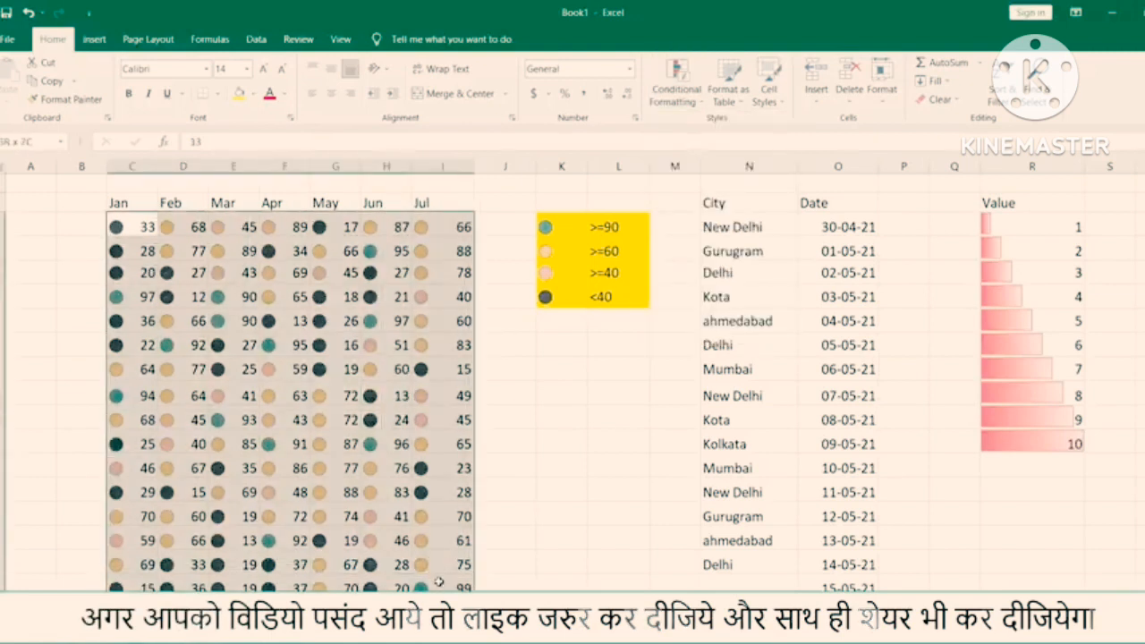
pyautogui.click(677, 90)
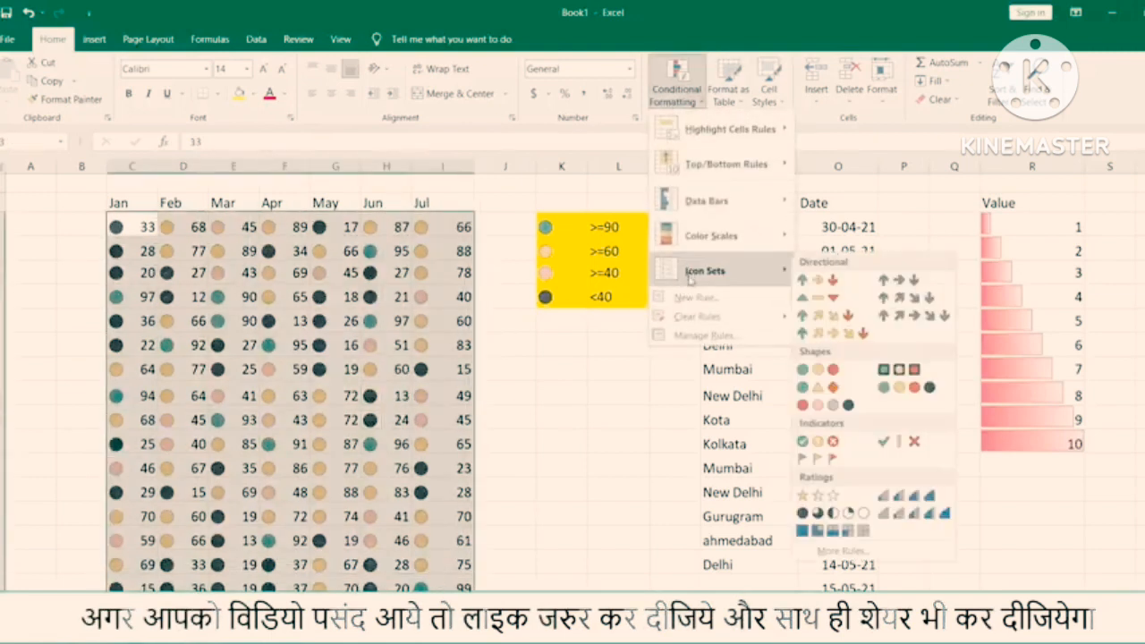
pyautogui.moveTo(691, 317)
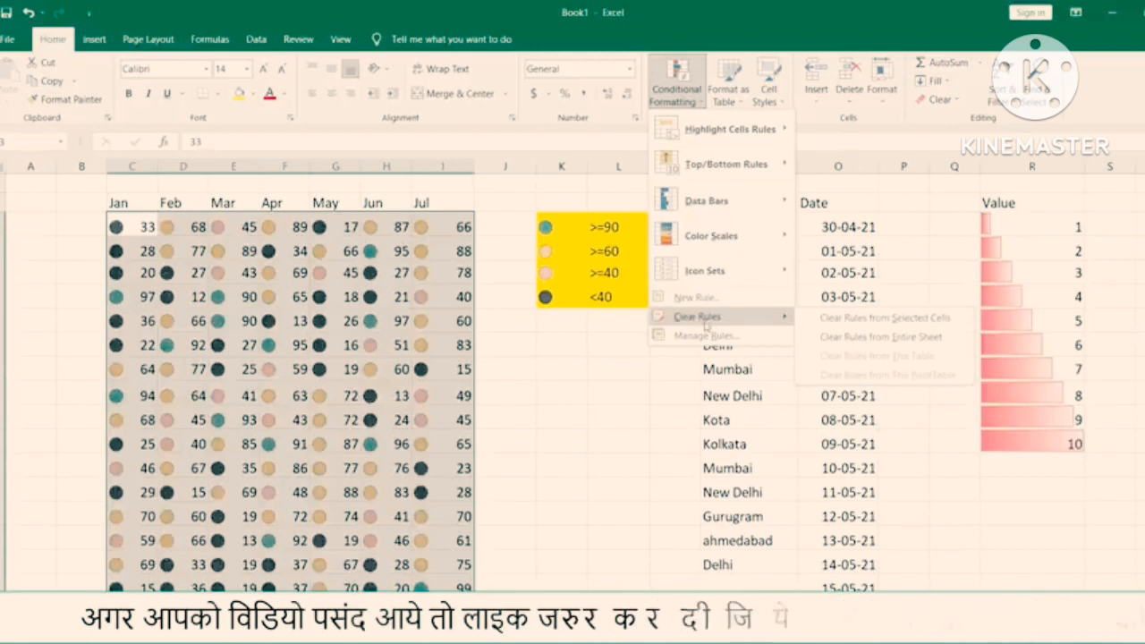
pyautogui.click(848, 336)
# Step: Start a new formatting rule for the Jan to Jul figures and examine the ranked, average and unique/duplicate rule types
pyautogui.click(678, 106)
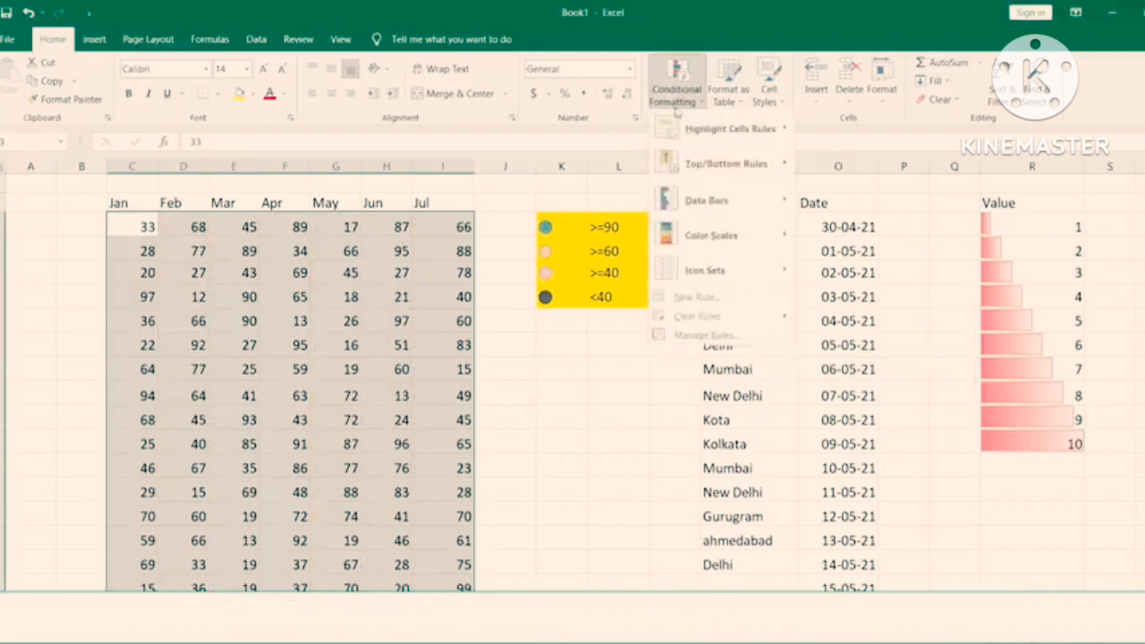
pyautogui.click(721, 299)
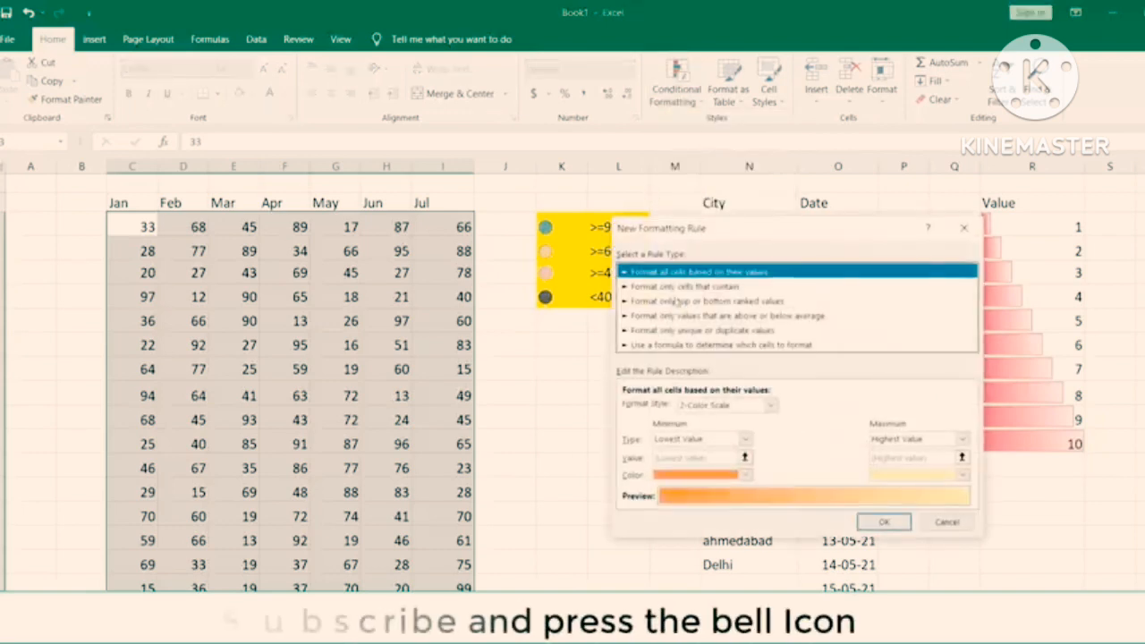
pyautogui.moveTo(725, 236); pyautogui.dragTo(639, 214)
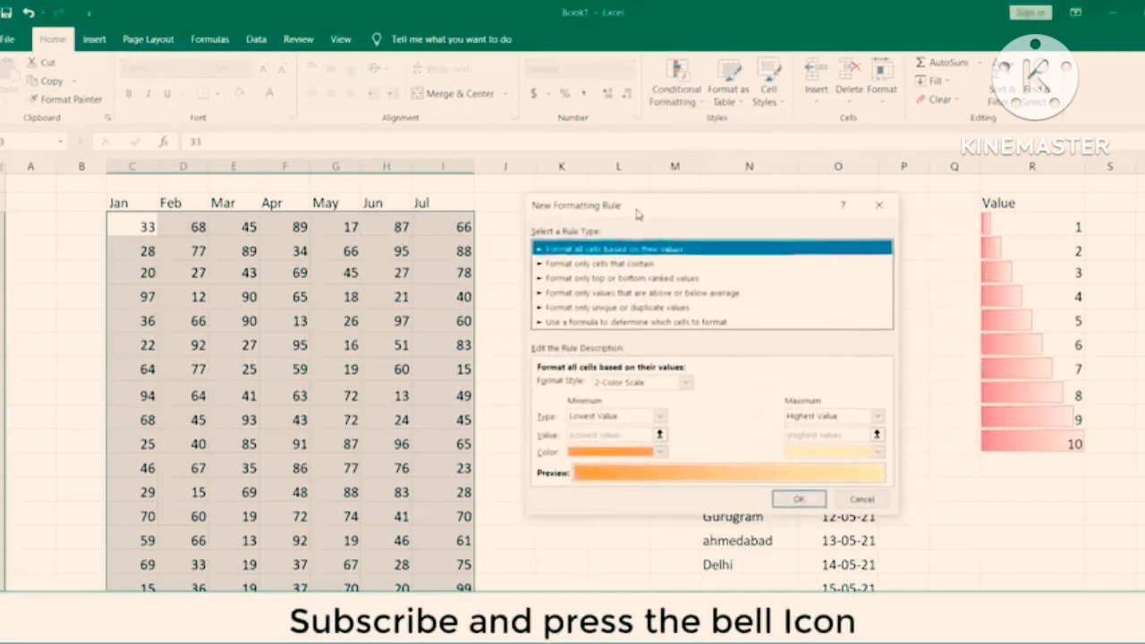
pyautogui.click(589, 279)
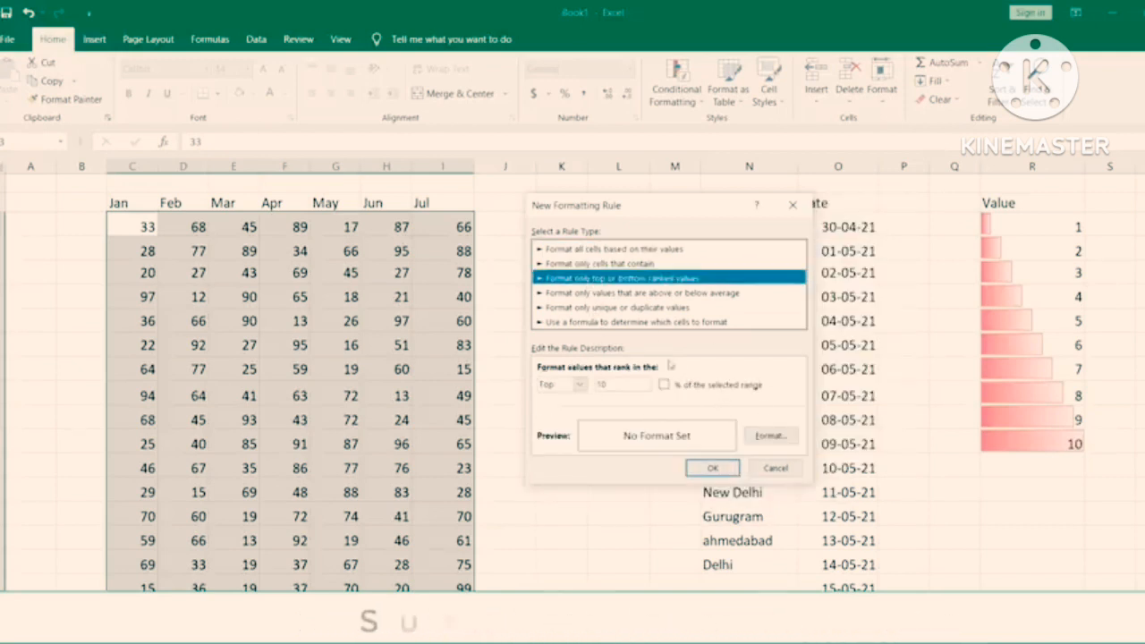
pyautogui.click(605, 295)
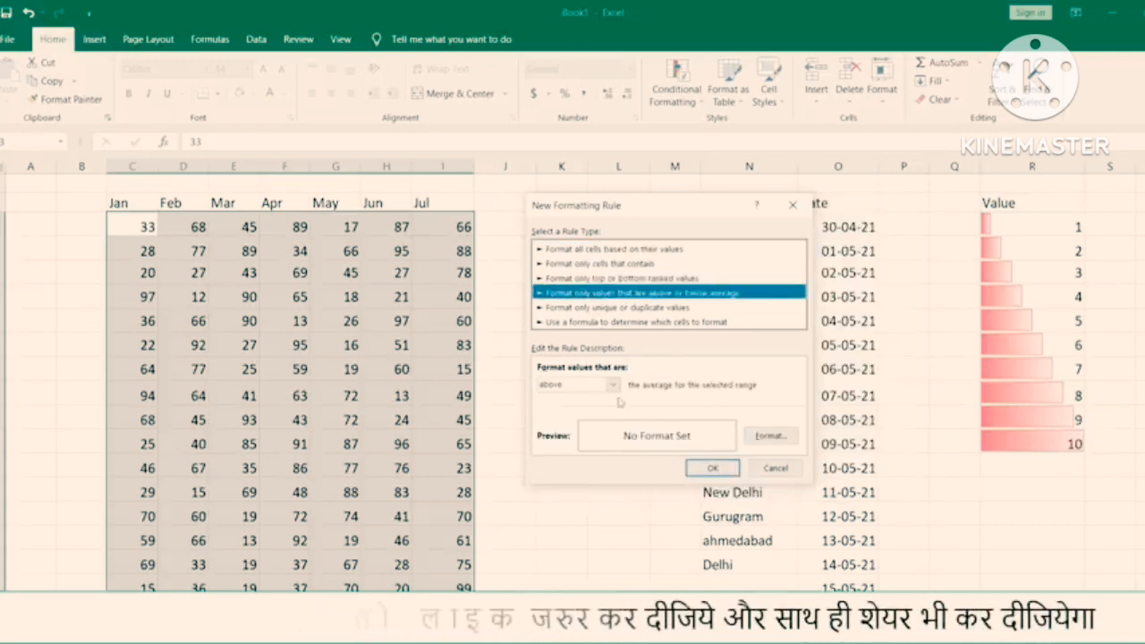
pyautogui.click(614, 385)
pyautogui.click(709, 440)
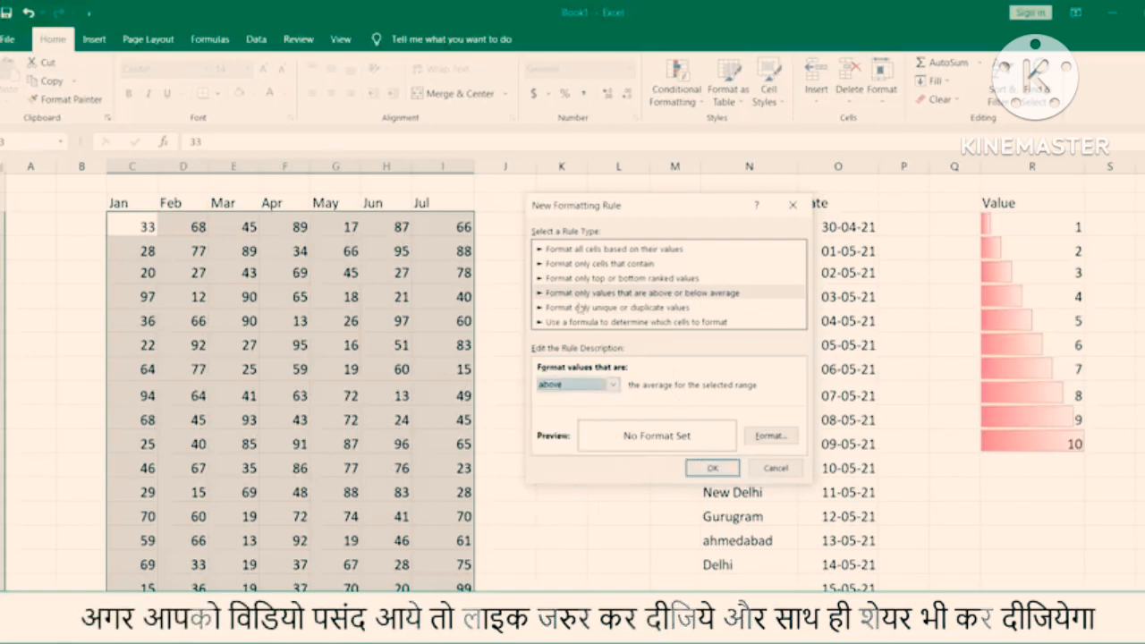
pyautogui.click(580, 307)
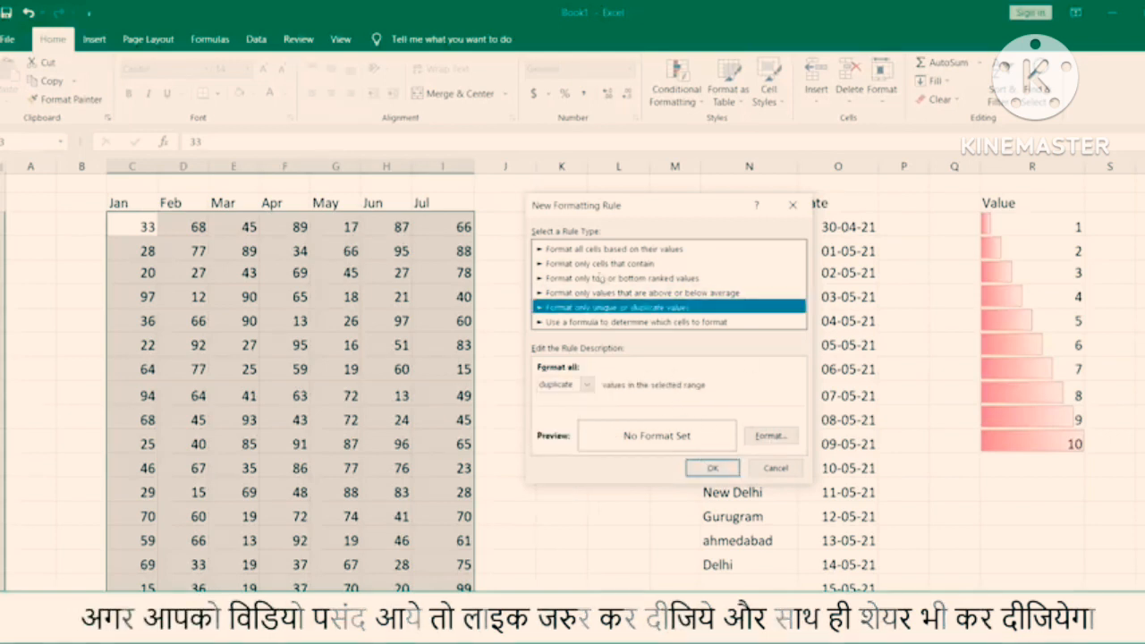
# Step: Define the rule to format only cells containing a cell value between 10 and 30
pyautogui.click(597, 264)
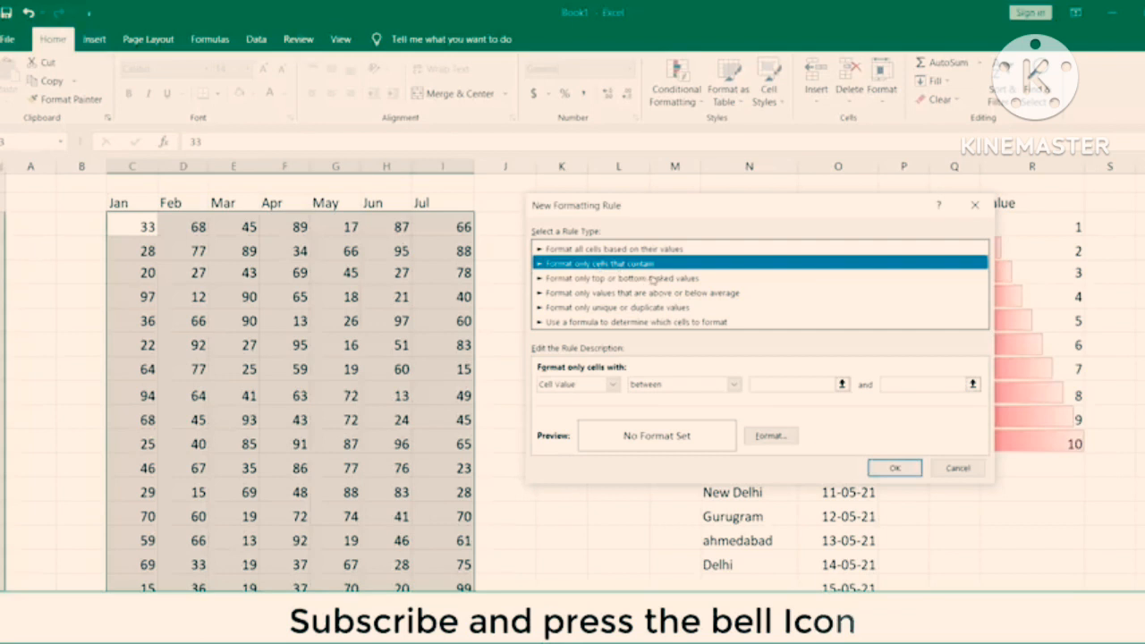
pyautogui.click(605, 385)
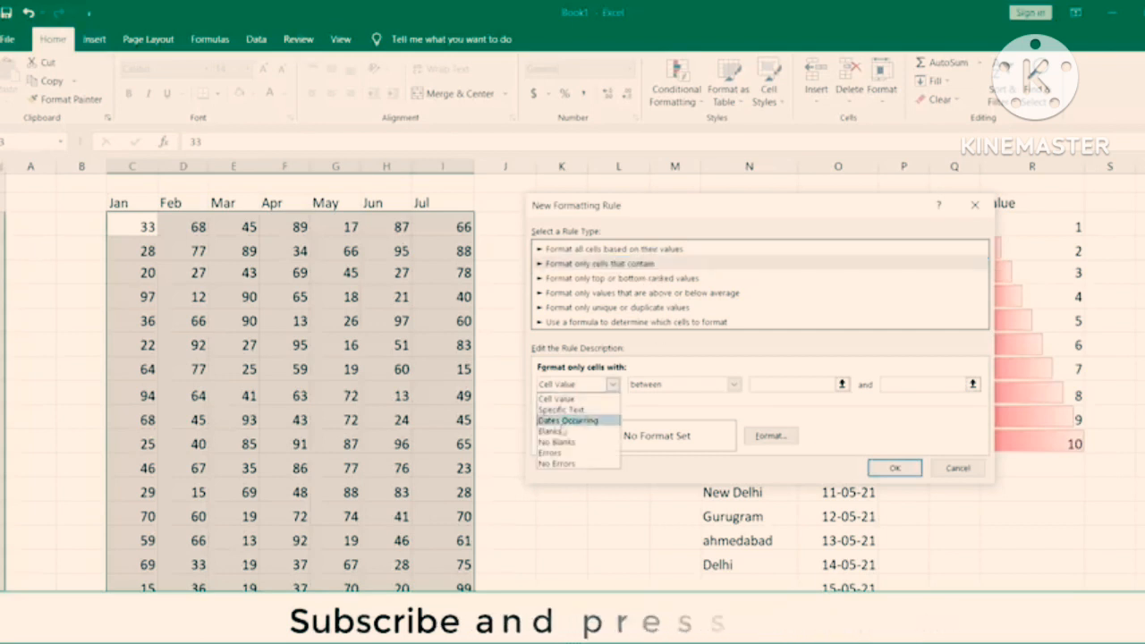
pyautogui.click(557, 398)
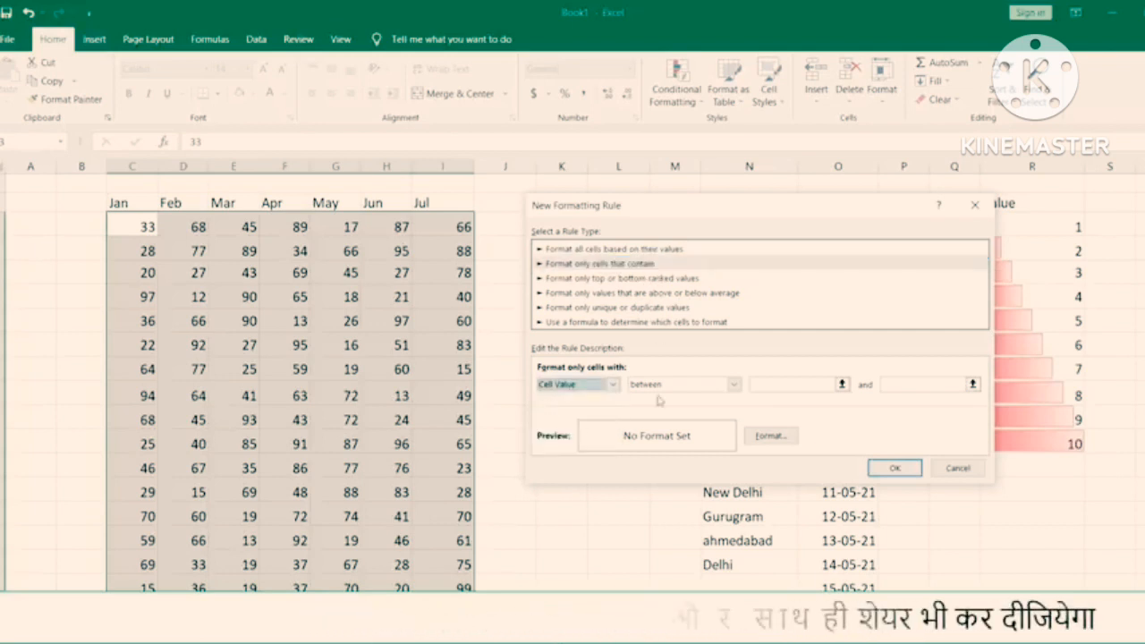
pyautogui.click(733, 387)
pyautogui.click(689, 396)
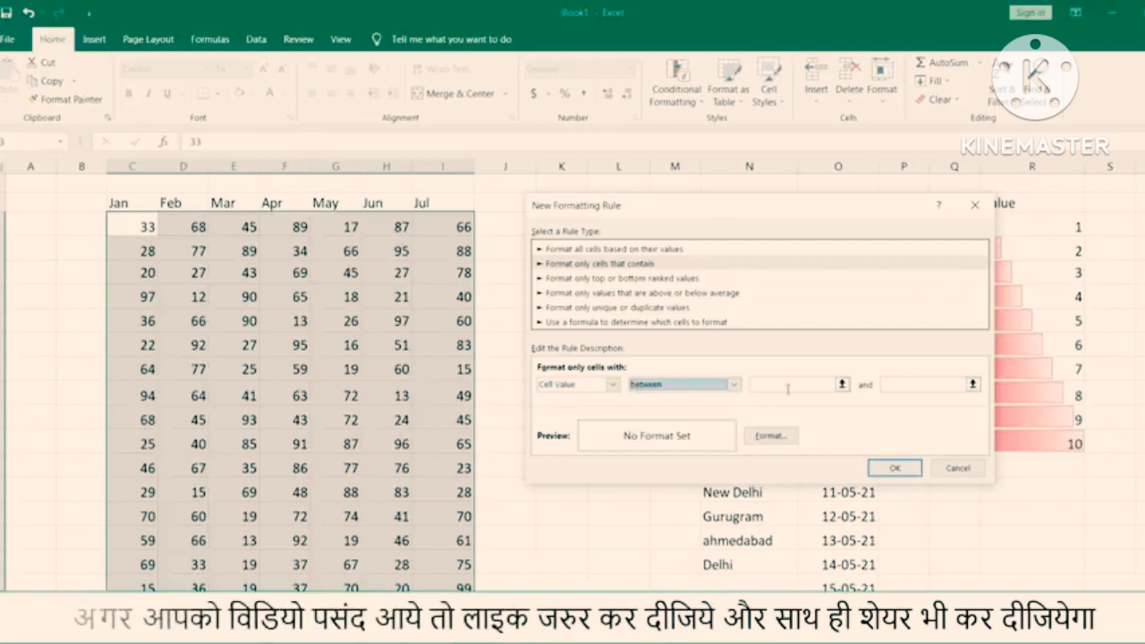
pyautogui.click(788, 385)
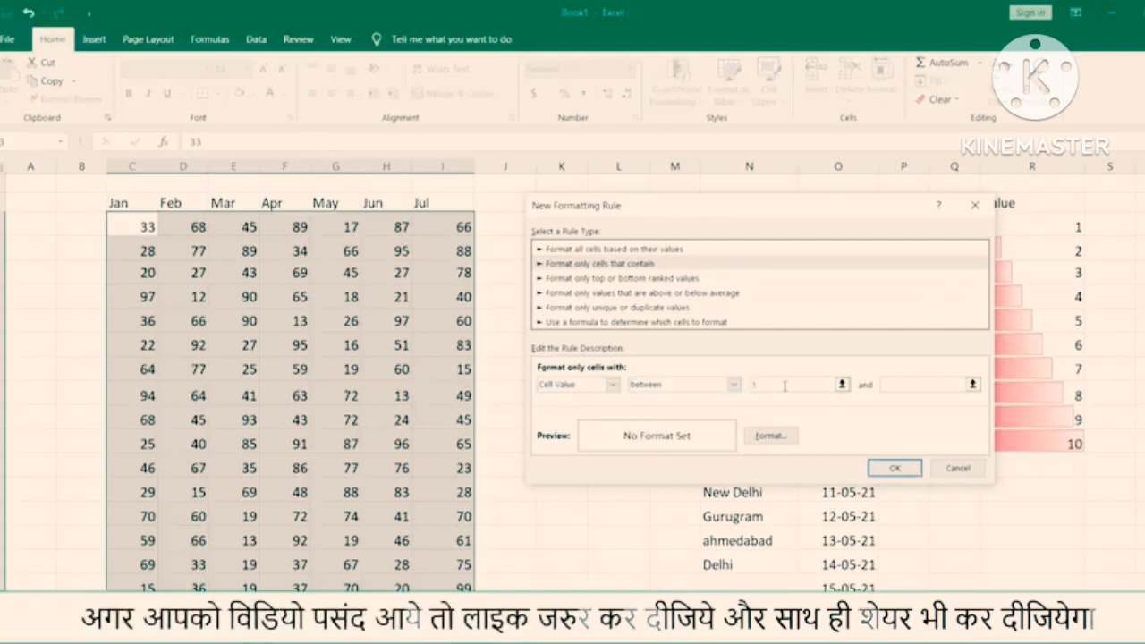
pyautogui.write('1')
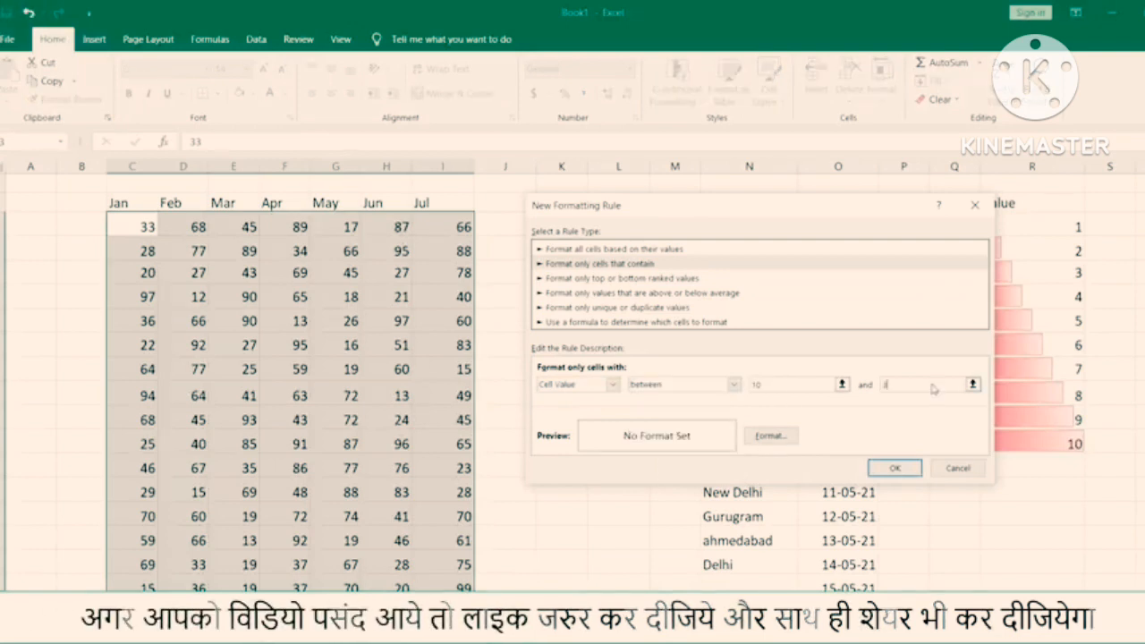
pyautogui.write('0')
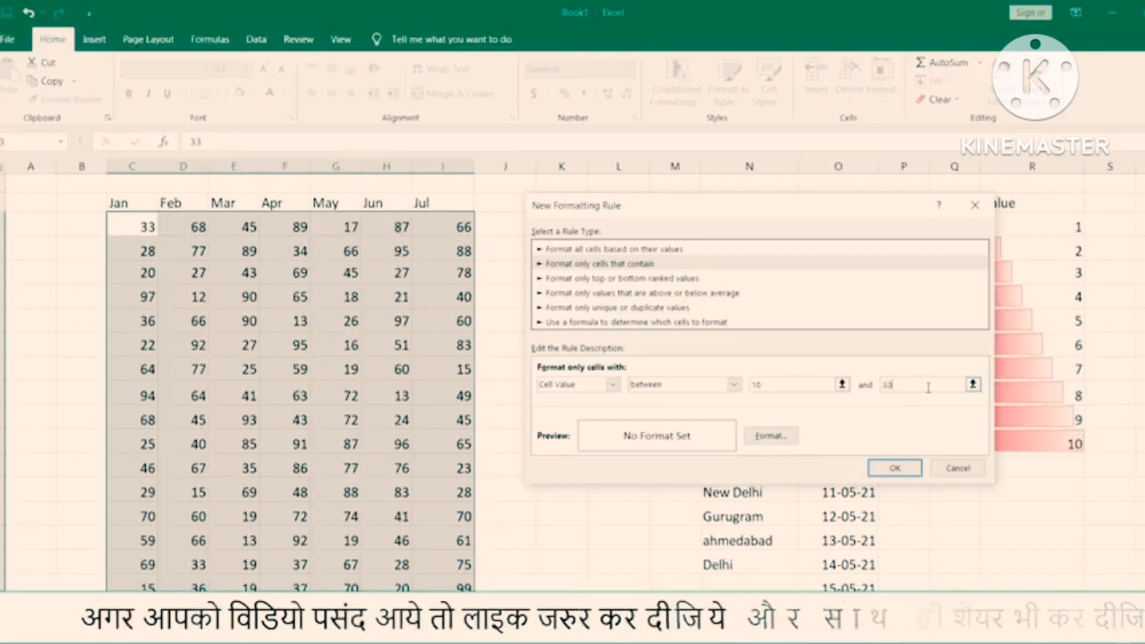
# Step: Give matching cells a light yellow fill and an outline border, and apply the rule to the Jan to Jul figures
pyautogui.click(769, 437)
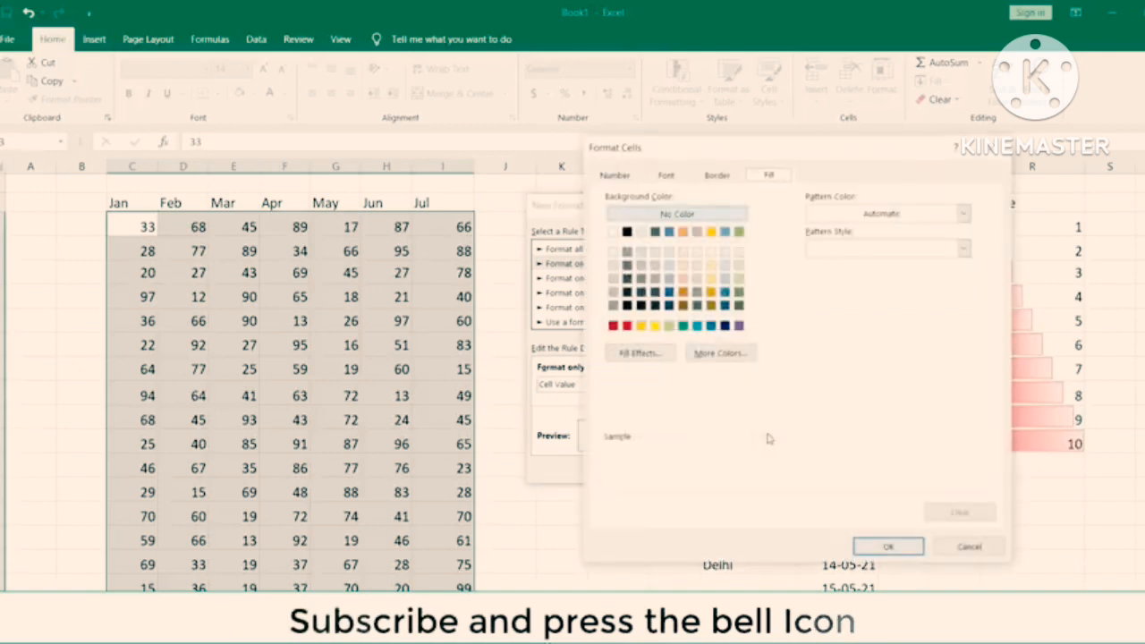
pyautogui.click(712, 253)
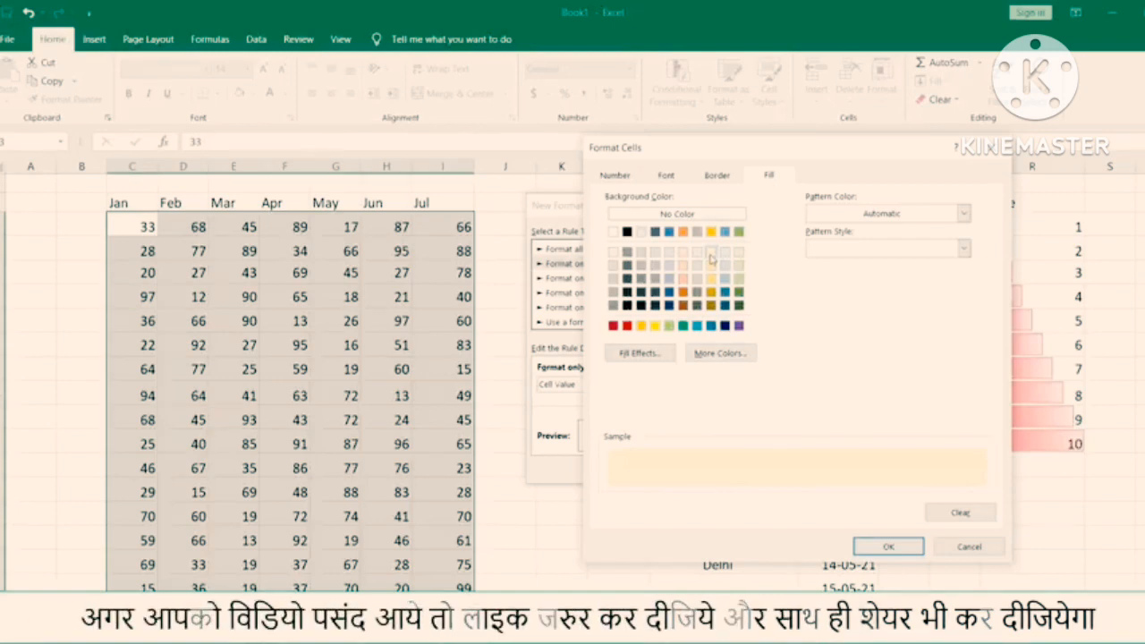
pyautogui.click(717, 177)
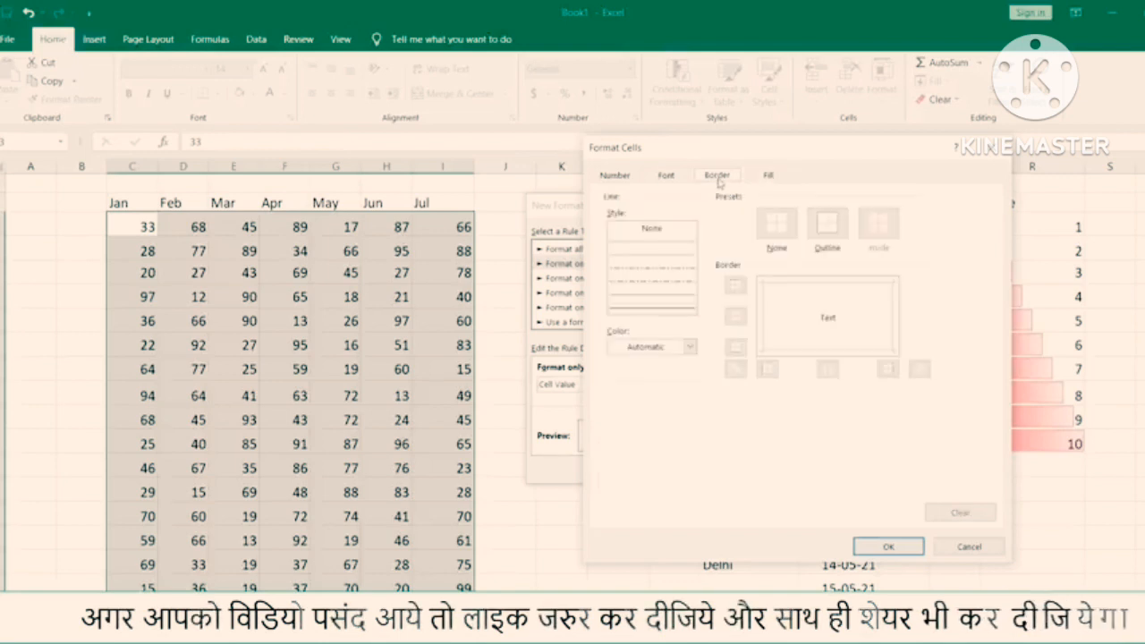
pyautogui.click(829, 225)
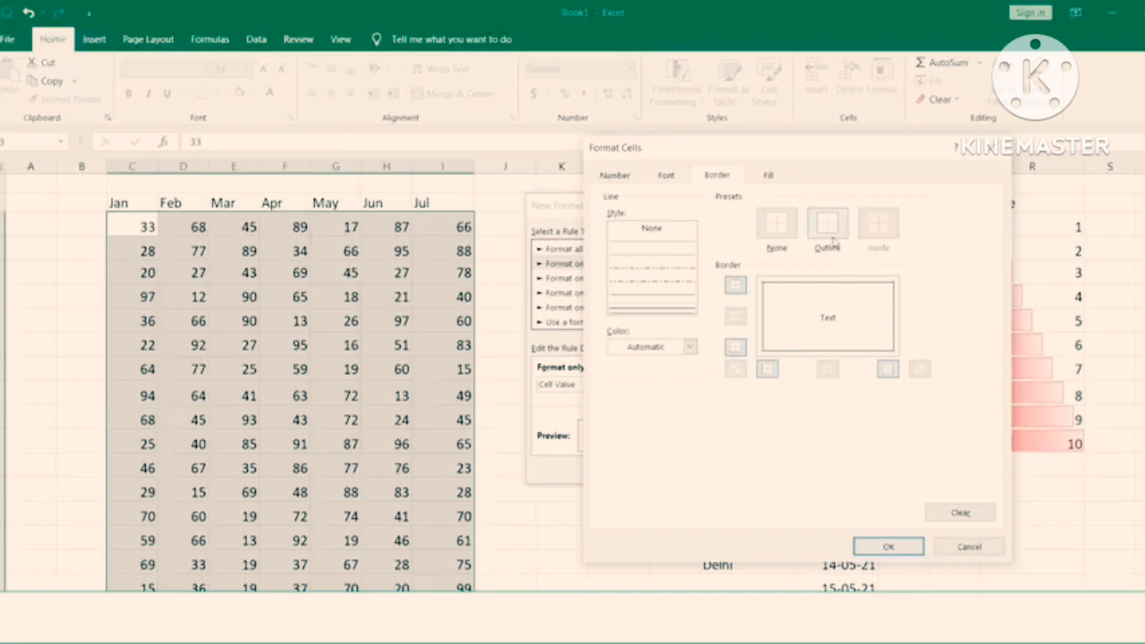
pyautogui.click(887, 547)
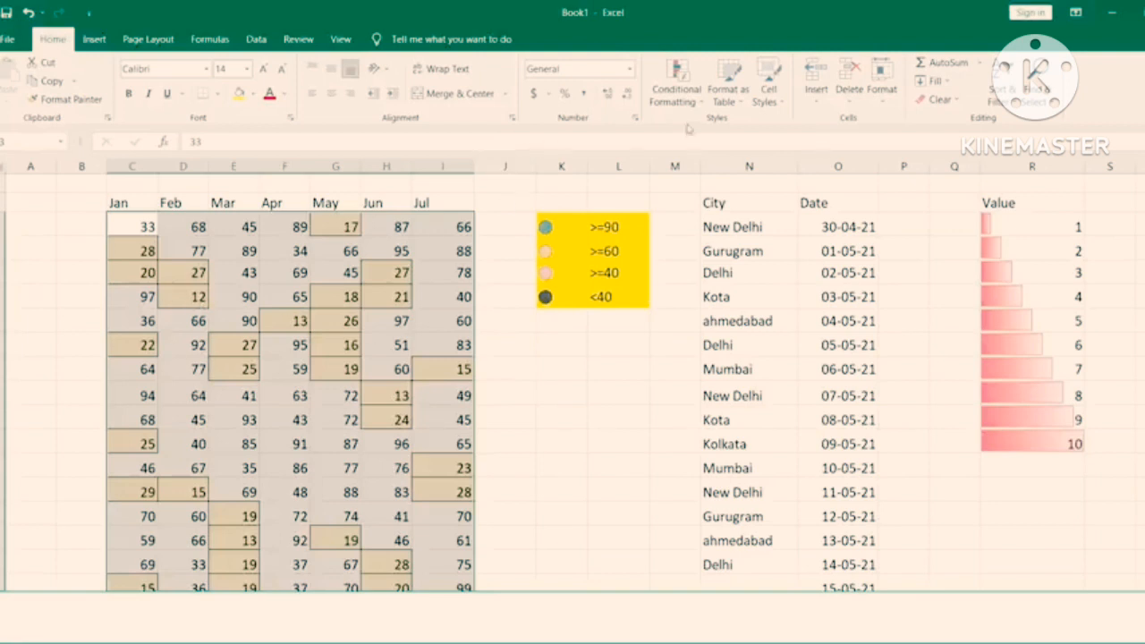
# Step: Start another new formatting rule and review the rule type for formatting only cells that contain certain values
pyautogui.click(677, 92)
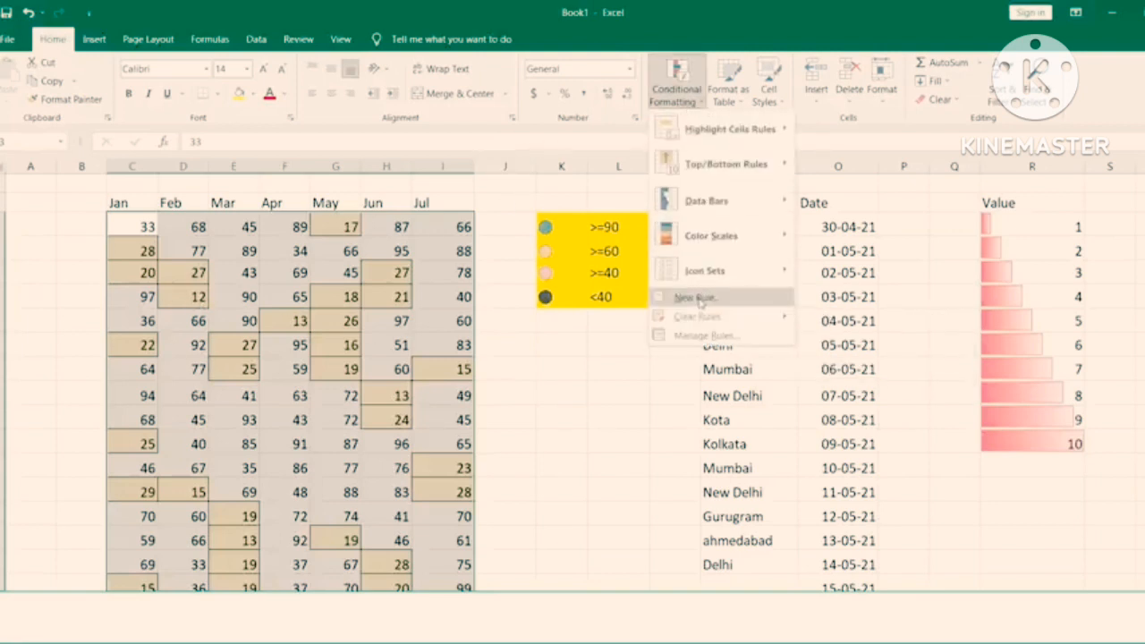
pyautogui.click(701, 301)
pyautogui.click(644, 251)
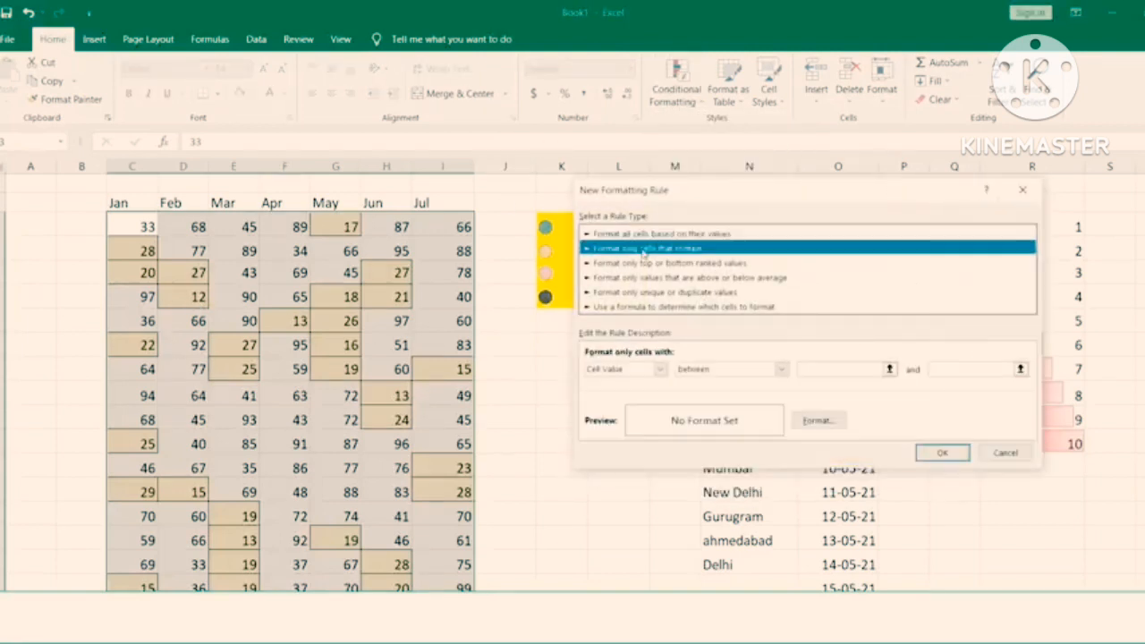
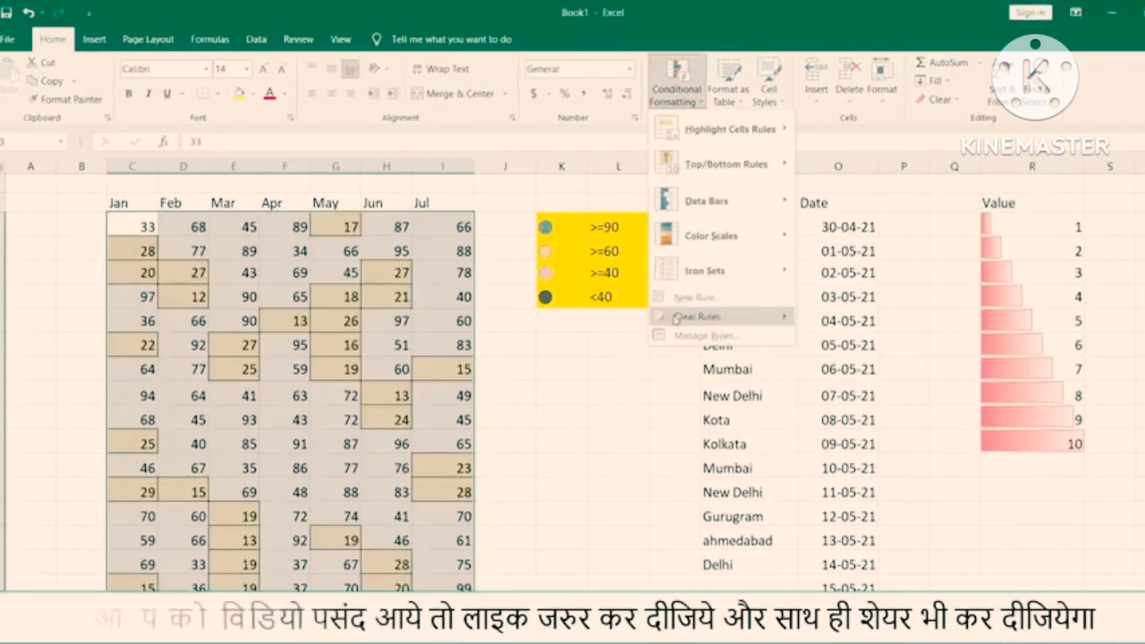
# Step: Examine the options for clearing rules from selected cells or the entire sheet, comparing the Jan to Jul table with the icon legend
pyautogui.moveTo(725, 323)
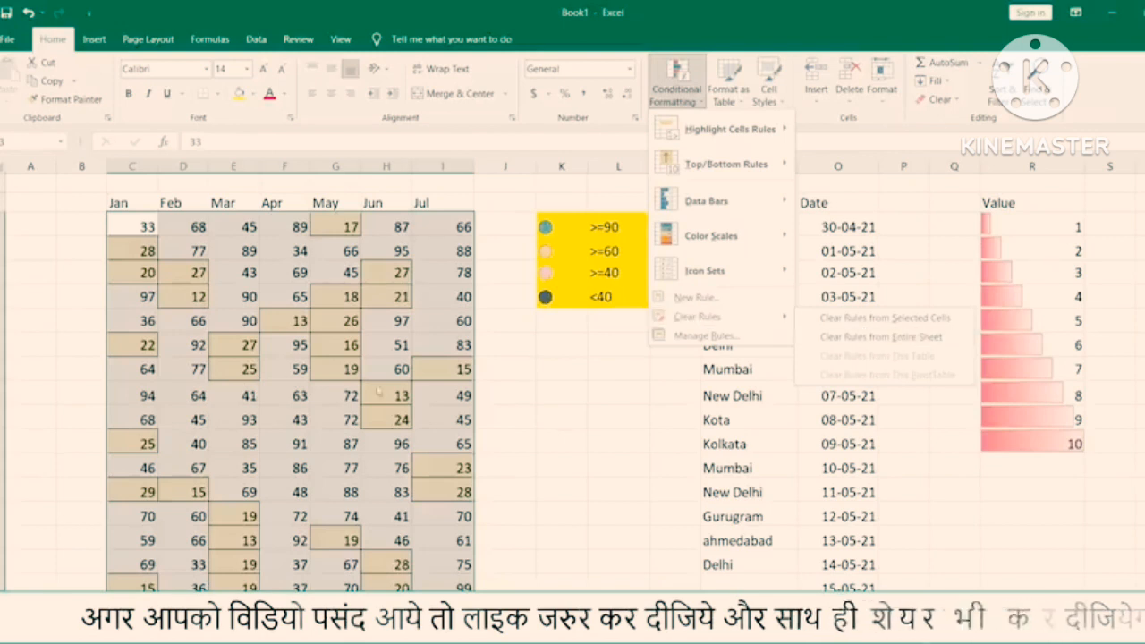
pyautogui.click(290, 343)
pyautogui.moveTo(116, 203); pyautogui.dragTo(449, 588)
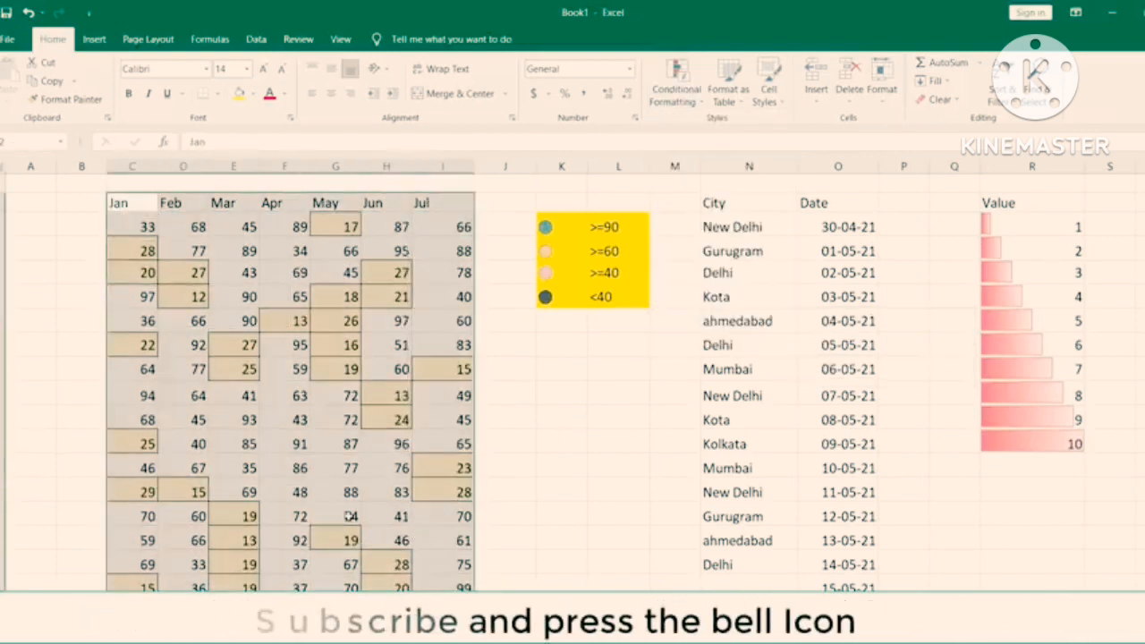
pyautogui.click(677, 89)
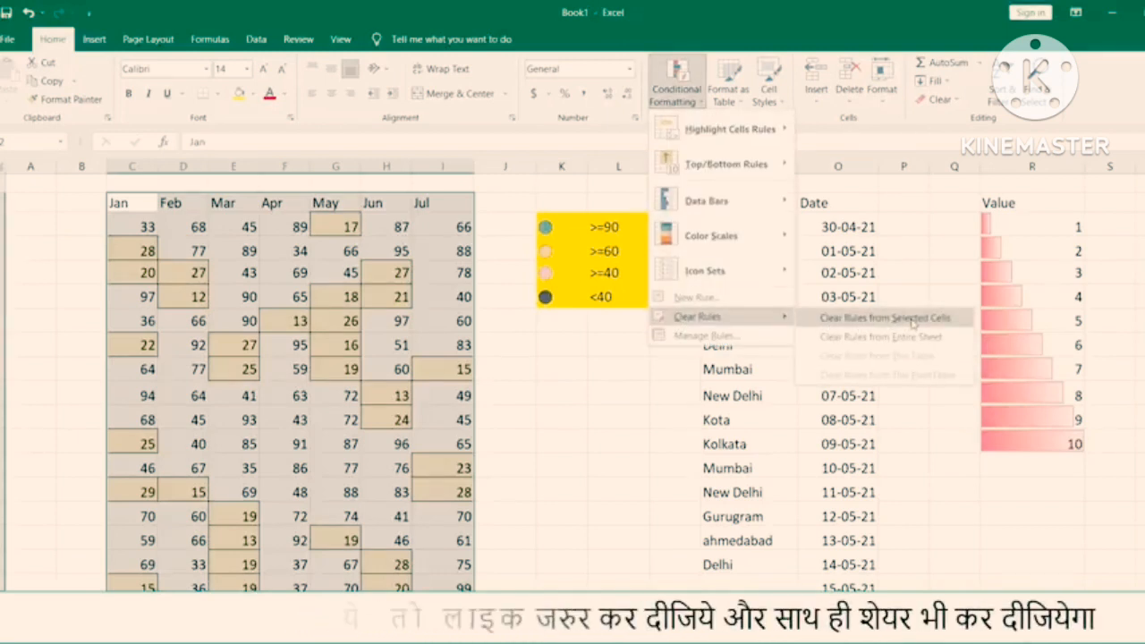
pyautogui.click(912, 319)
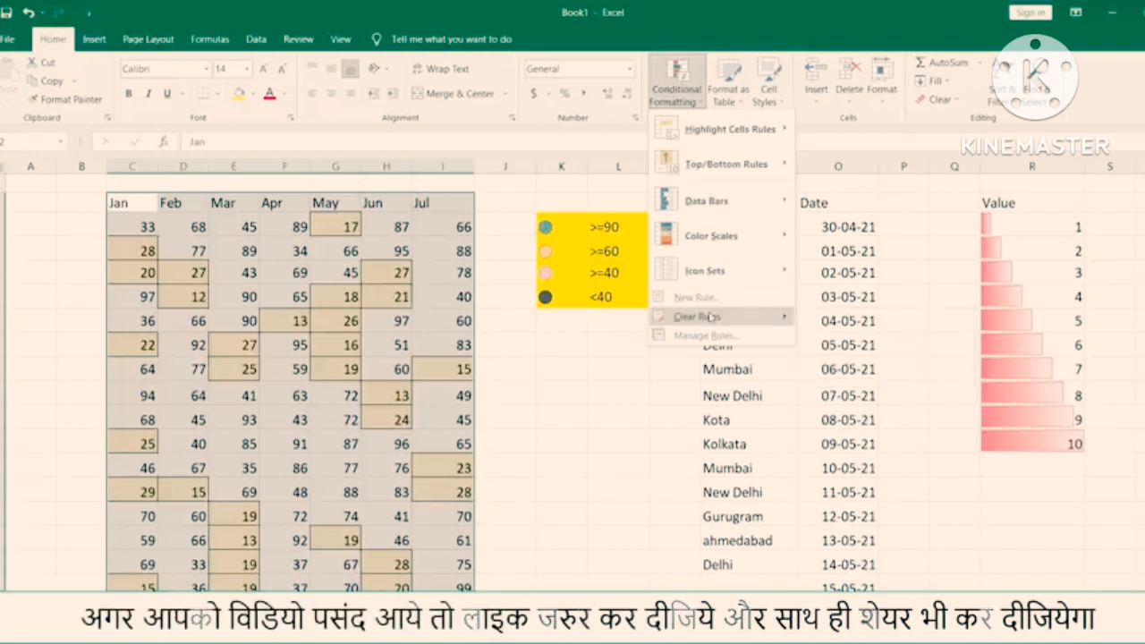
pyautogui.moveTo(716, 317)
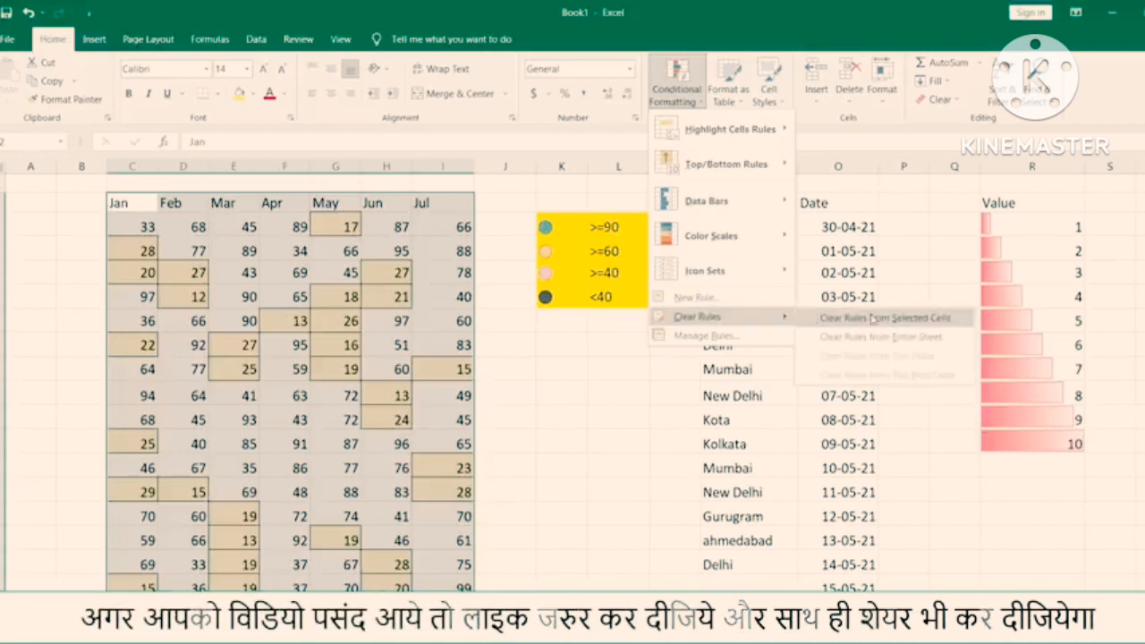
pyautogui.click(491, 437)
pyautogui.click(568, 230)
pyautogui.moveTo(568, 230); pyautogui.dragTo(562, 299)
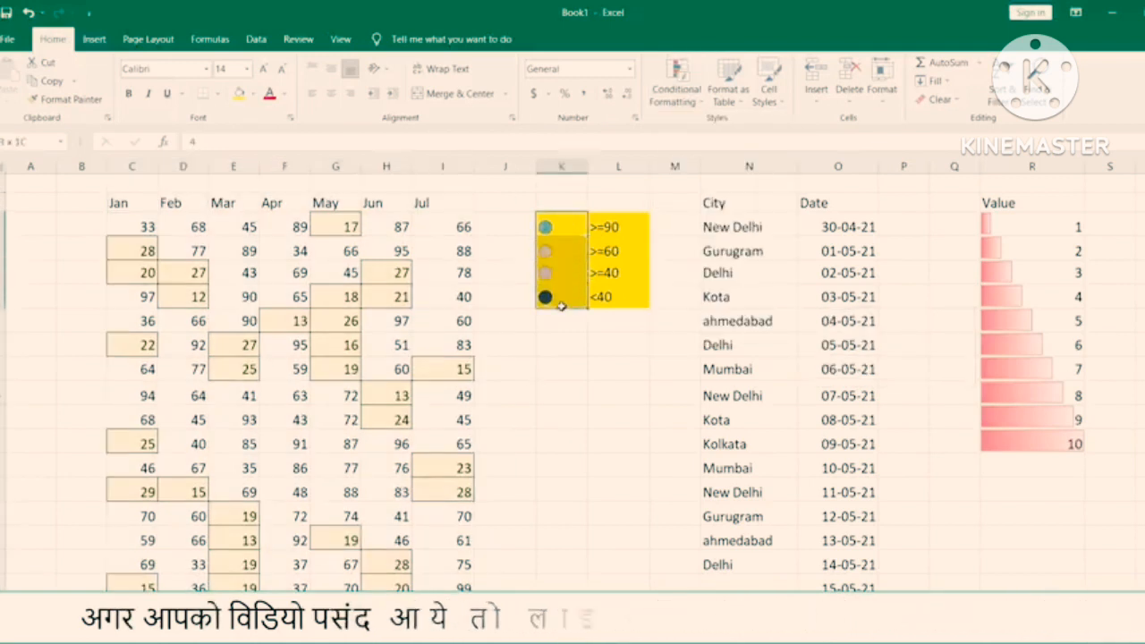
pyautogui.click(559, 353)
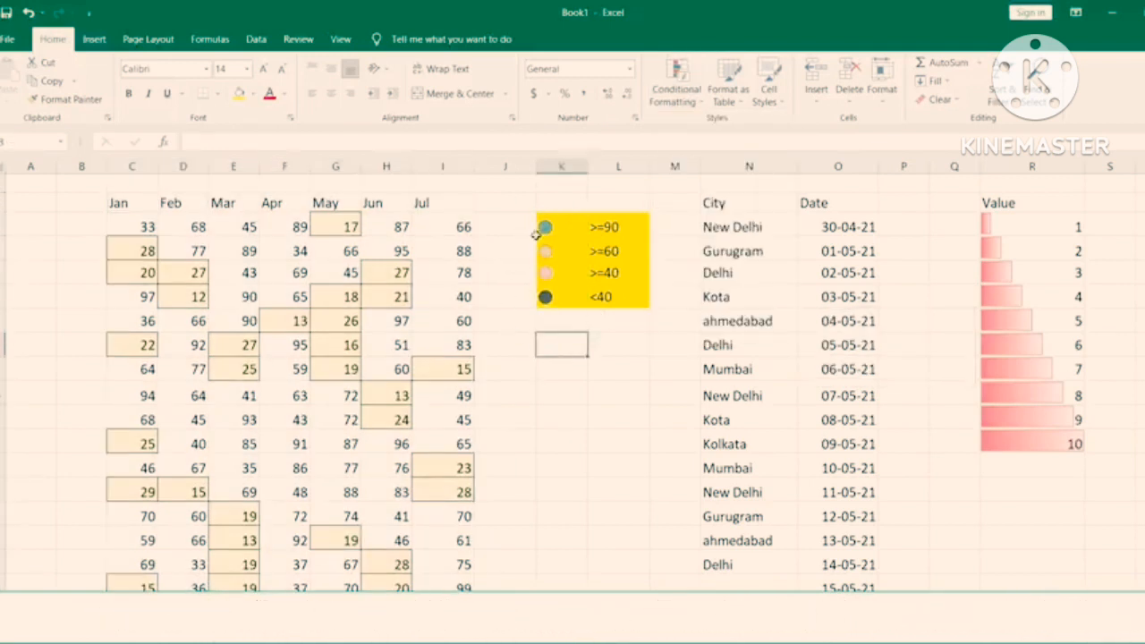
# Step: Clear the conditional formatting rules from the selected Jan to Jul figures, and check the icon legend
pyautogui.moveTo(128, 218); pyautogui.dragTo(432, 587)
pyautogui.click(676, 89)
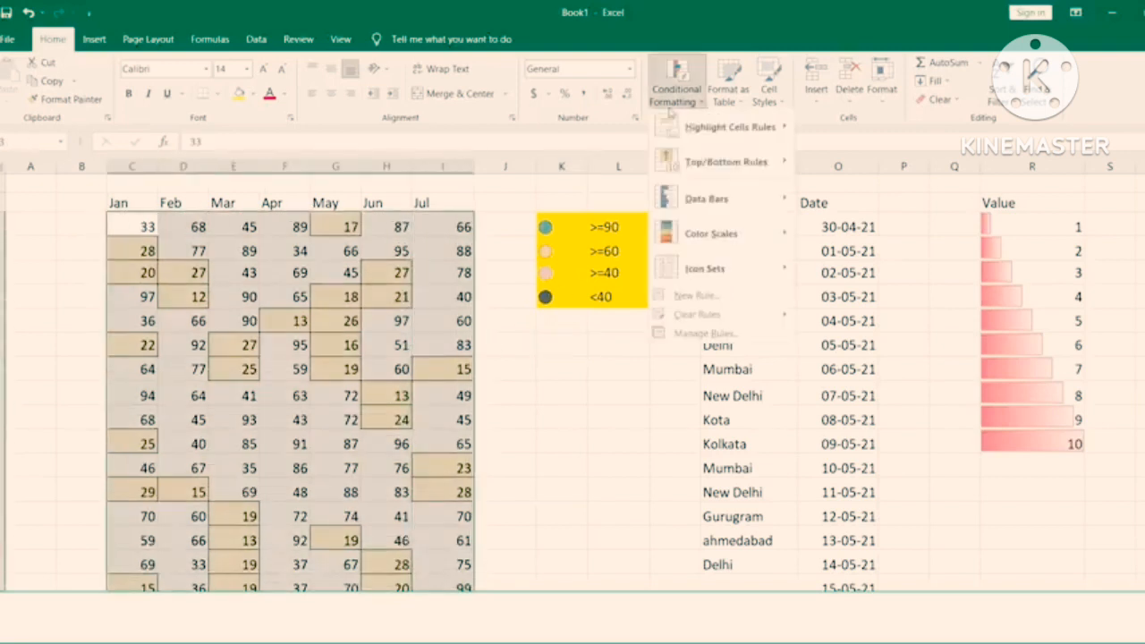
pyautogui.moveTo(785, 316)
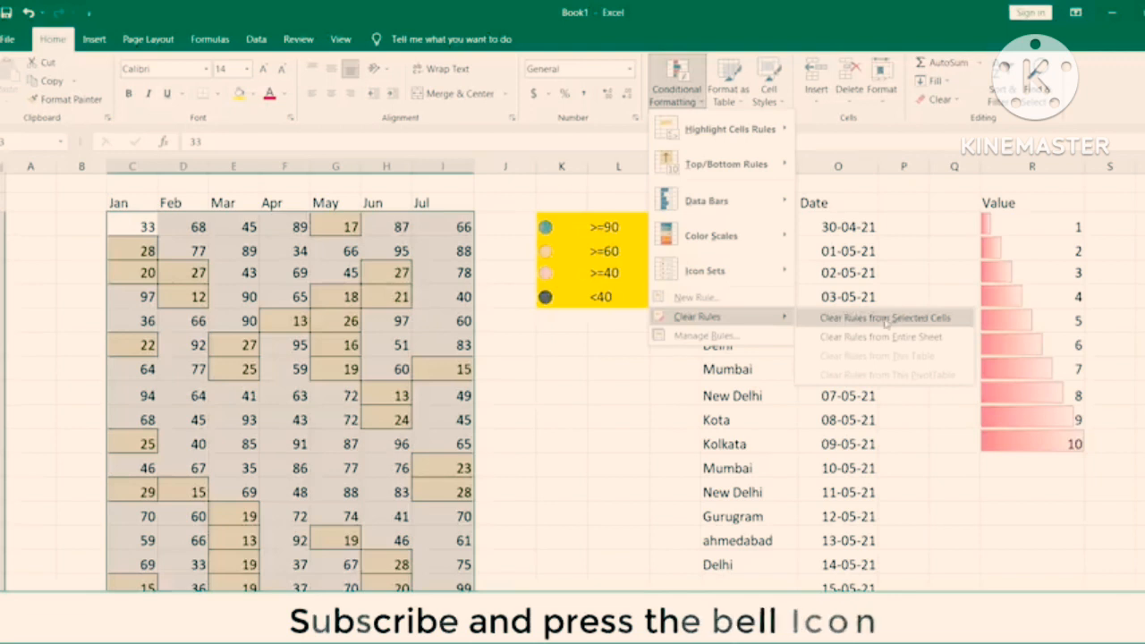
pyautogui.click(926, 319)
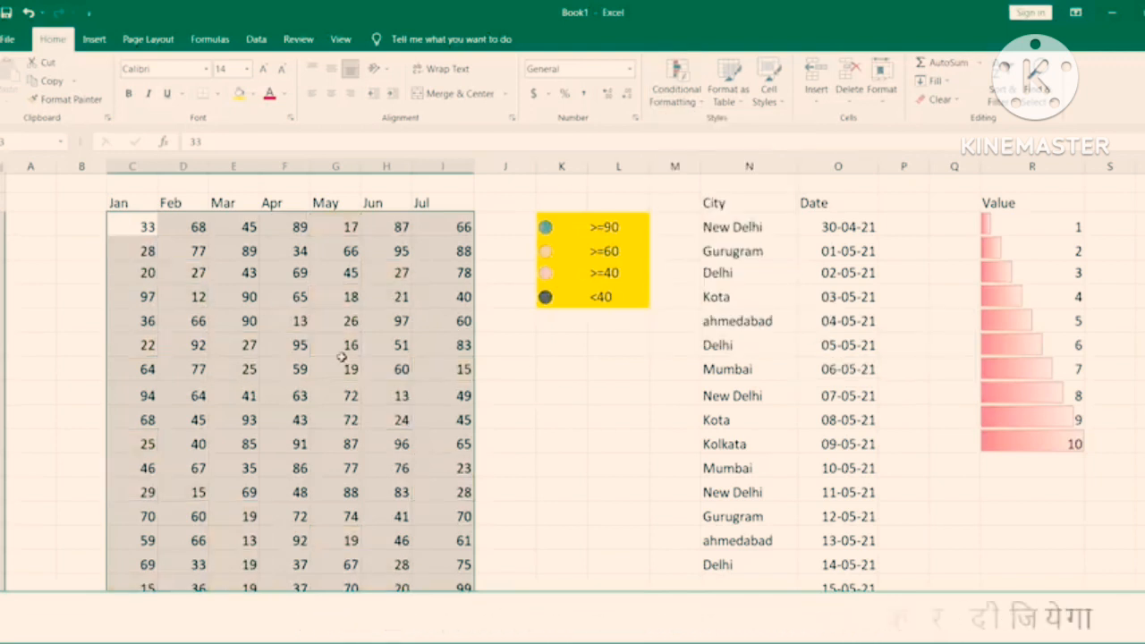
pyautogui.click(338, 395)
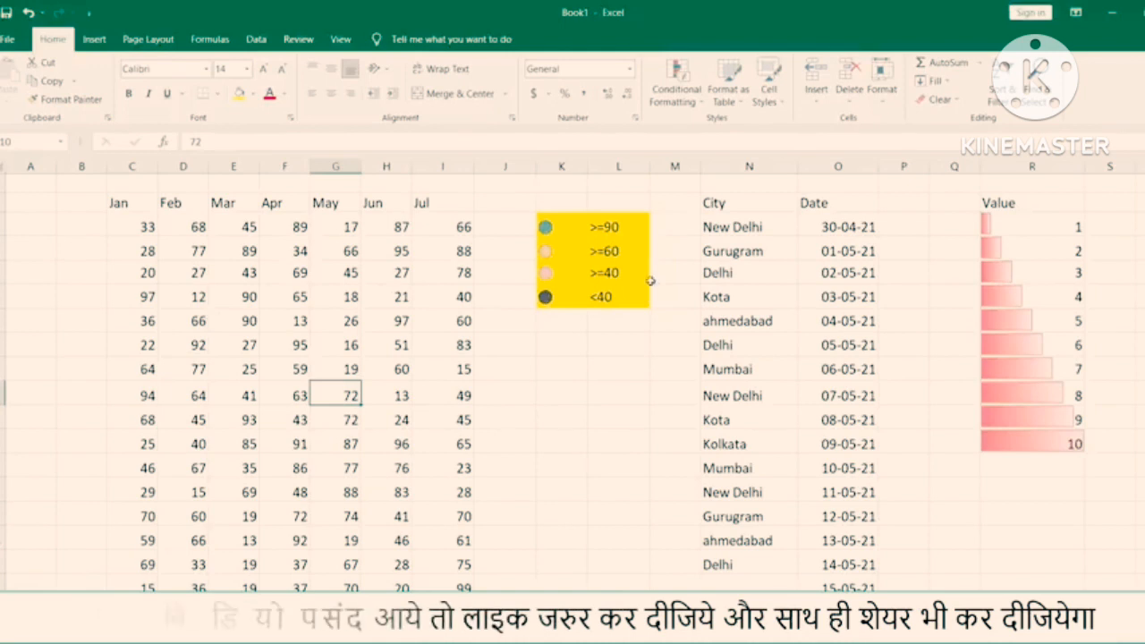
pyautogui.moveTo(561, 226); pyautogui.dragTo(561, 321)
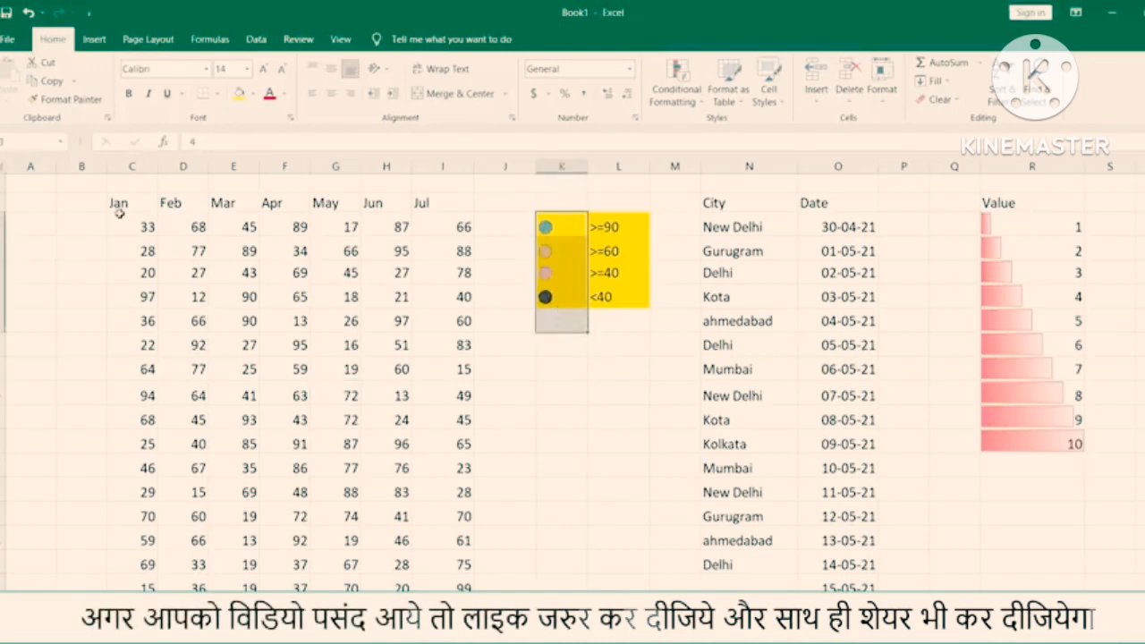
# Step: Undo the rule clearing on the Jan to Jul figures
pyautogui.click(29, 12)
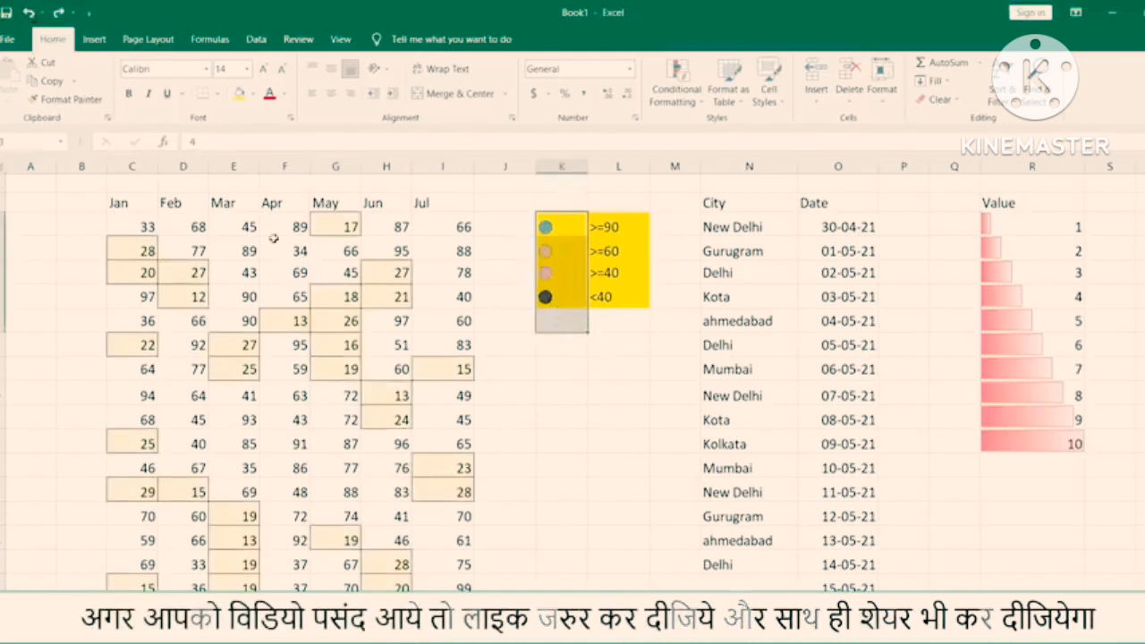
pyautogui.moveTo(134, 227); pyautogui.dragTo(452, 583)
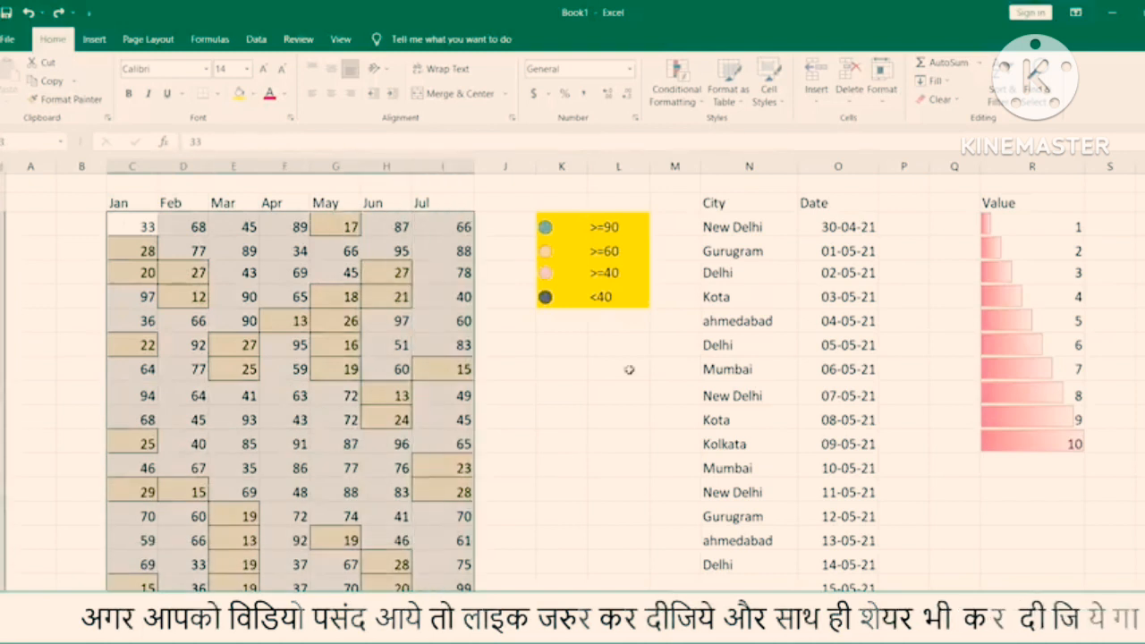
pyautogui.moveTo(545, 229); pyautogui.dragTo(550, 336)
pyautogui.click(553, 462)
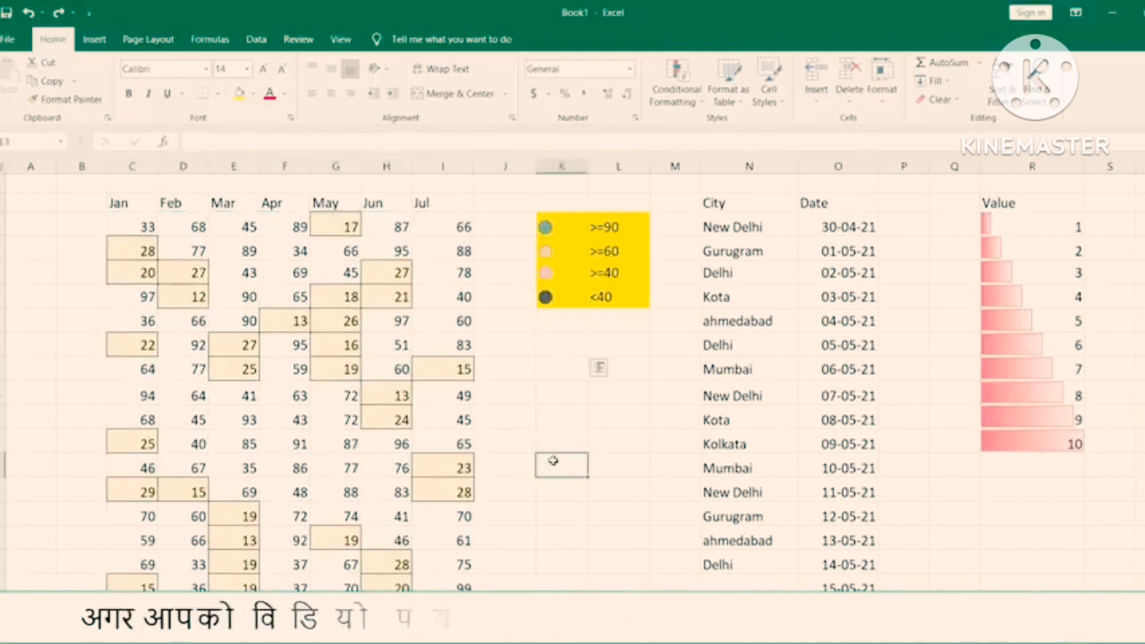
pyautogui.moveTo(105, 201); pyautogui.dragTo(573, 521)
pyautogui.scroll(2, 575, 526)
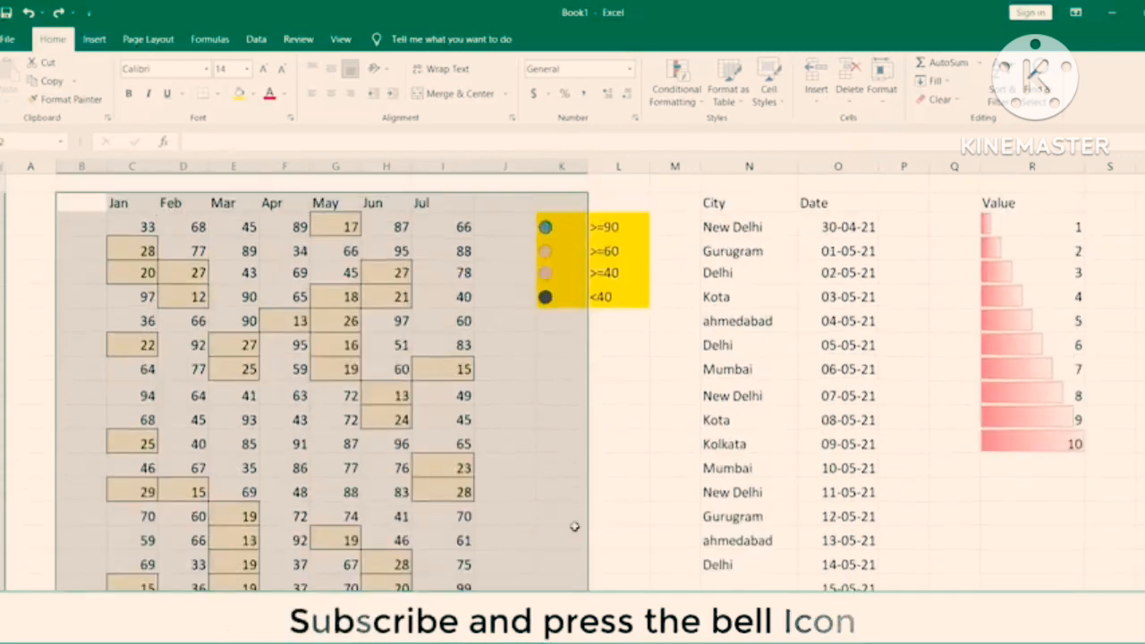
pyautogui.click(615, 491)
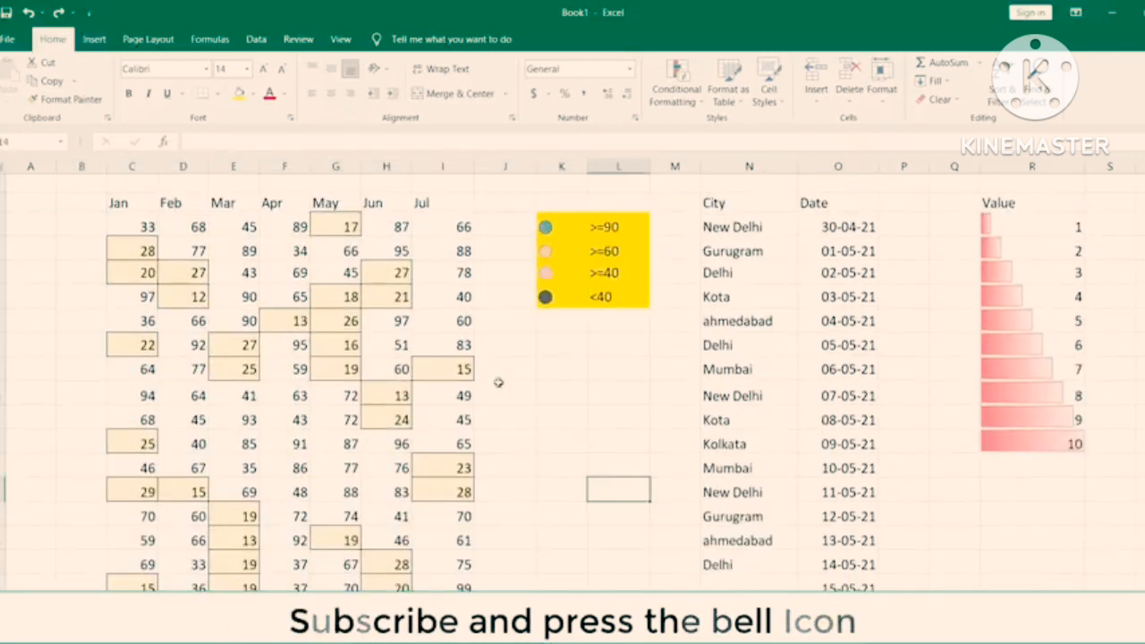
# Step: Review the rule-clearing options and the formatted ranges on the sheet: the Jan to Jul table, the icon legend and the Value column
pyautogui.click(694, 106)
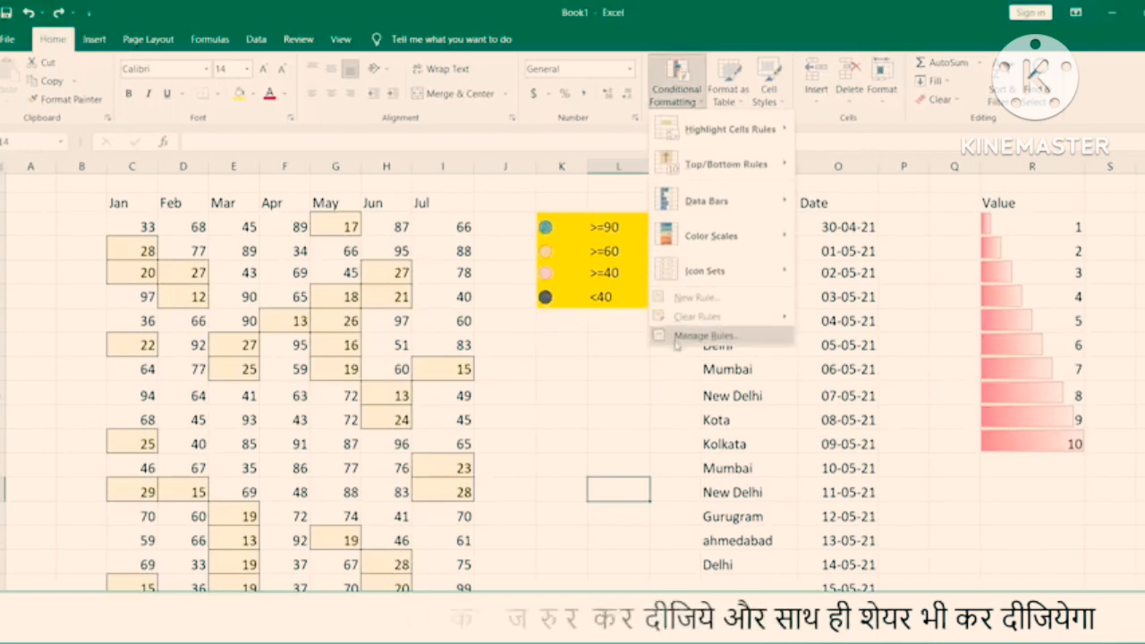
pyautogui.moveTo(683, 318)
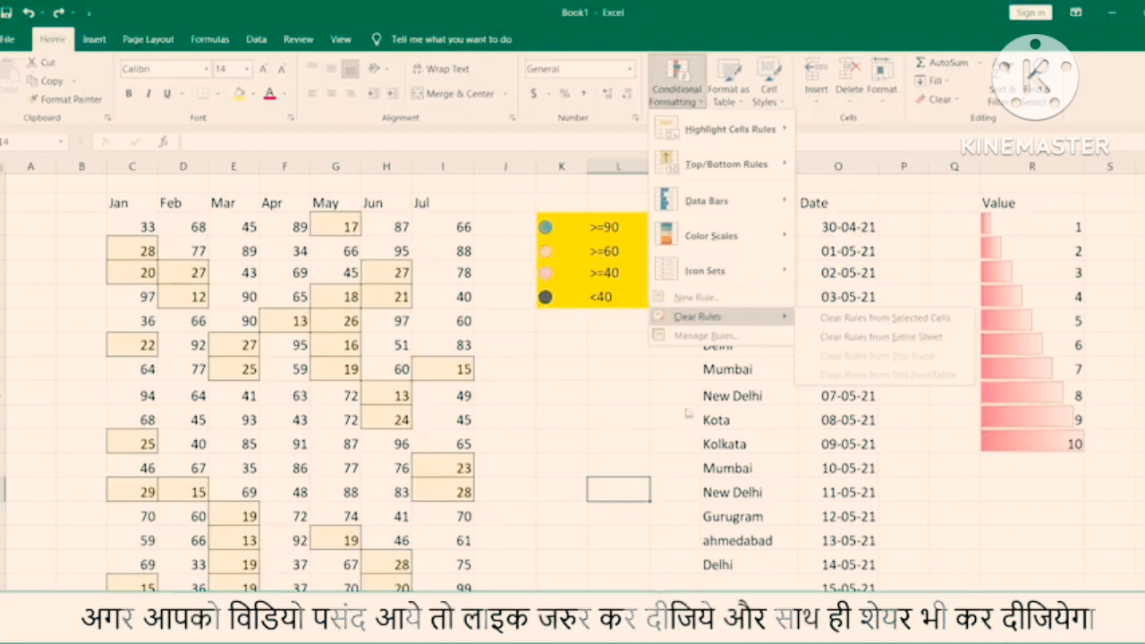
pyautogui.click(589, 443)
pyautogui.moveTo(128, 198); pyautogui.dragTo(461, 564)
pyautogui.moveTo(550, 227); pyautogui.dragTo(550, 345)
pyautogui.moveTo(995, 229); pyautogui.dragTo(1003, 470)
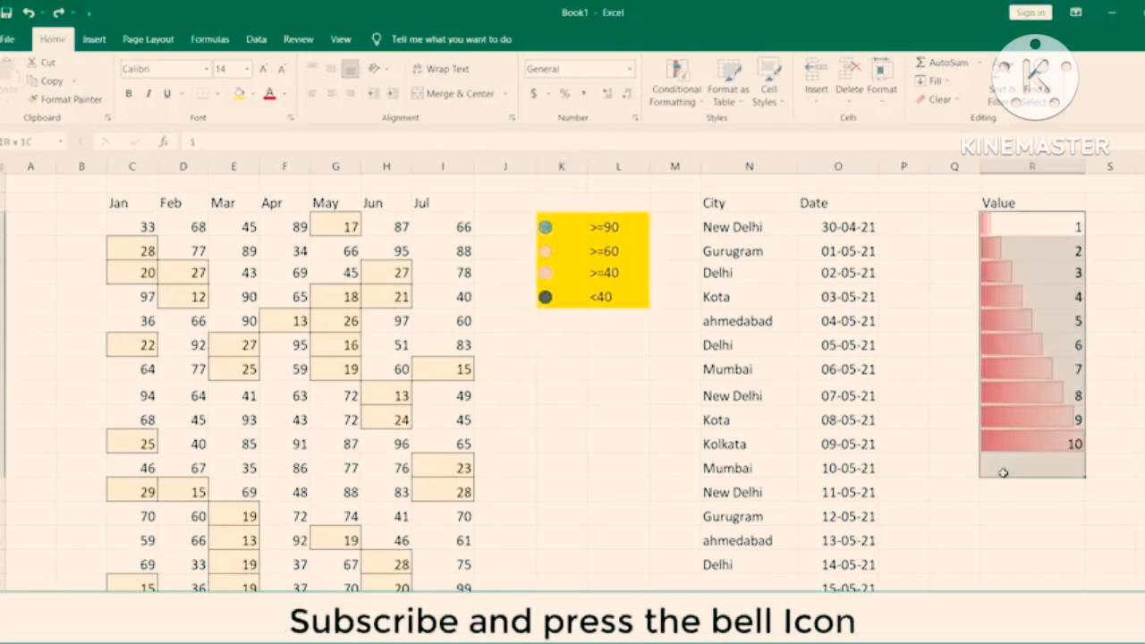
pyautogui.click(565, 489)
pyautogui.scroll(-2, 579, 450)
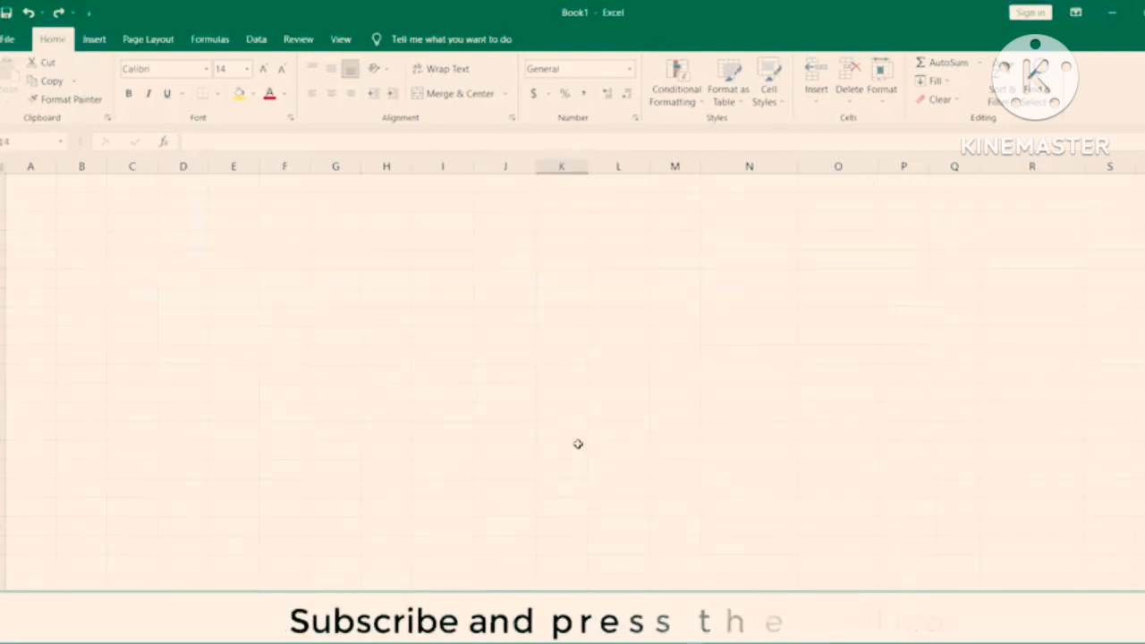
pyautogui.scroll(2, 656, 431)
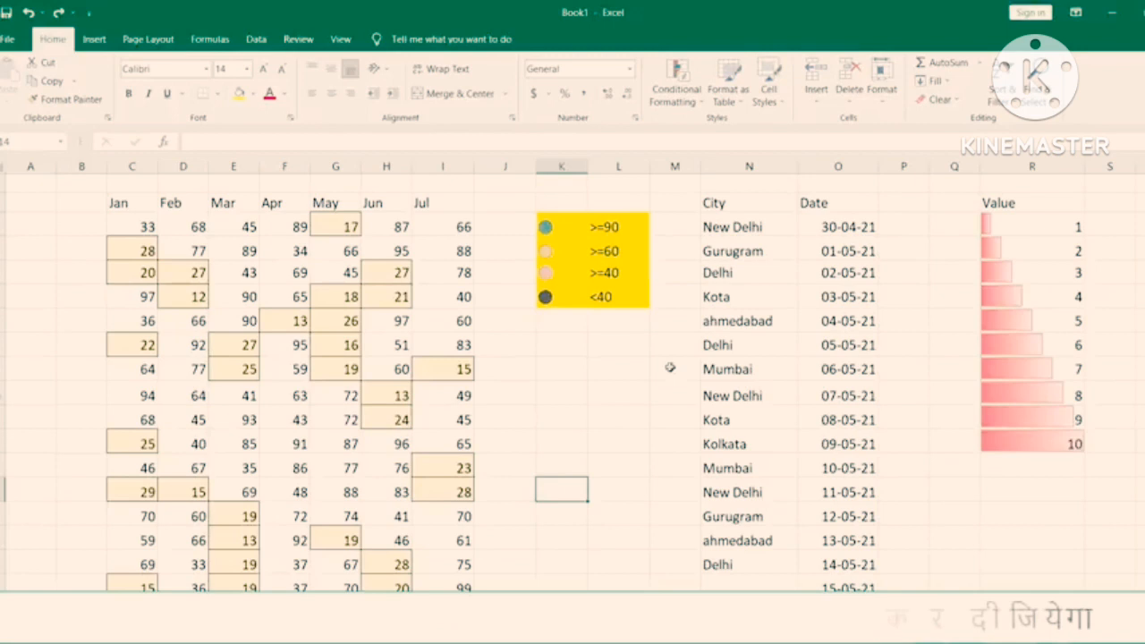
# Step: Clear the conditional formatting rules from the entire sheet, and check the legend, Value column and monthly figures
pyautogui.click(744, 396)
pyautogui.click(691, 106)
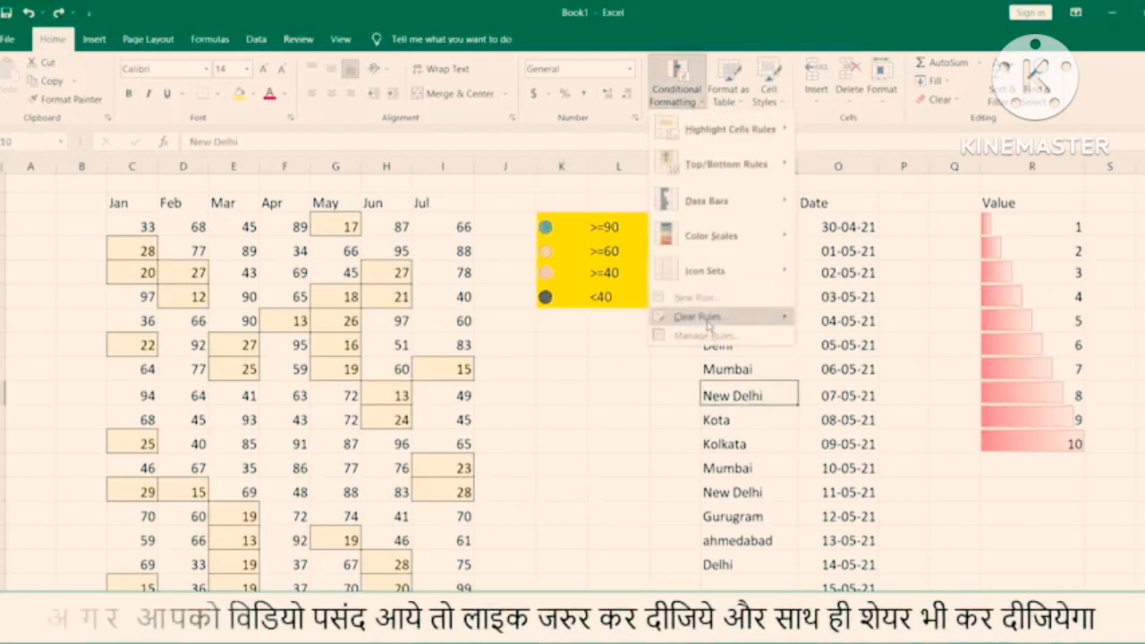
pyautogui.moveTo(734, 326)
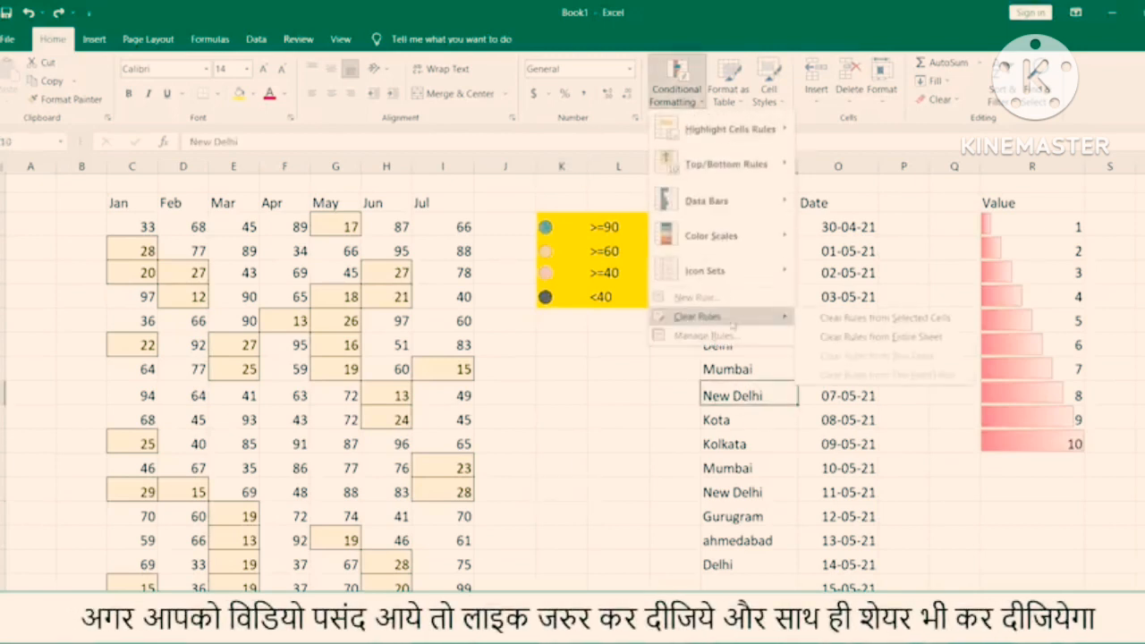
pyautogui.click(906, 338)
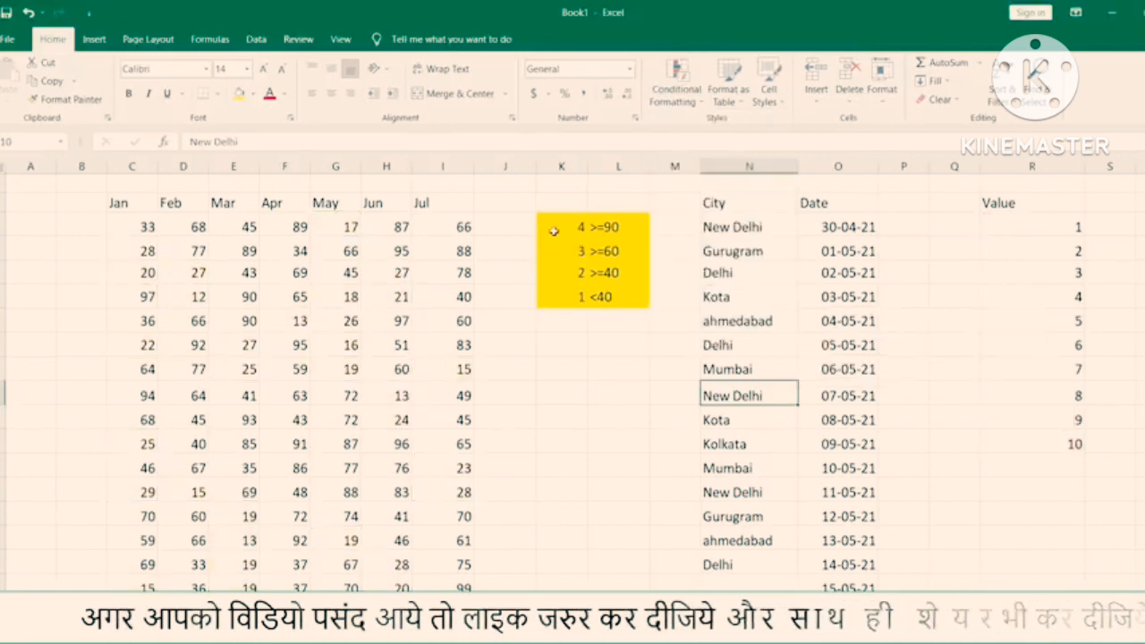
pyautogui.moveTo(549, 224); pyautogui.dragTo(573, 344)
pyautogui.moveTo(1107, 224); pyautogui.dragTo(1048, 461)
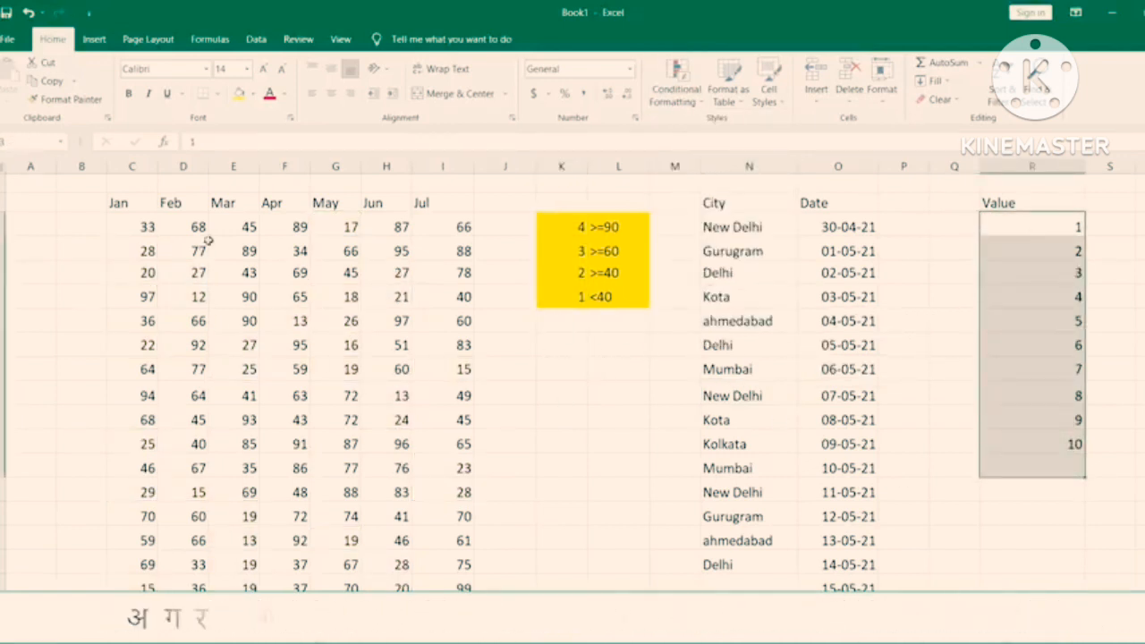
pyautogui.moveTo(195, 229); pyautogui.dragTo(258, 445)
pyautogui.click(389, 422)
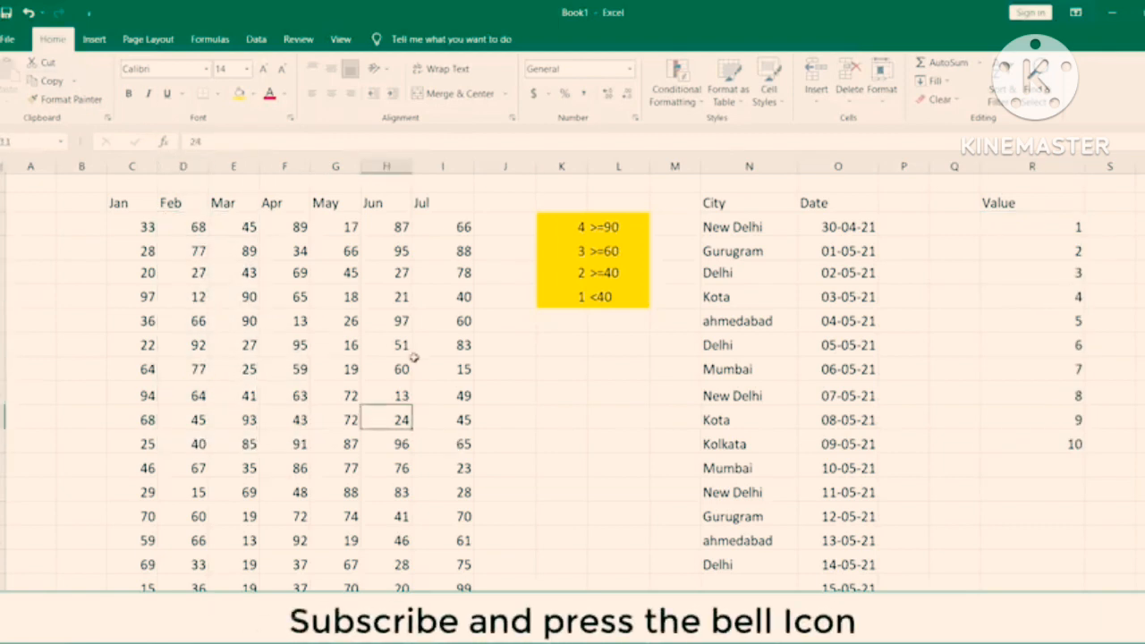
# Step: Undo the clearing of rules from the entire sheet
pyautogui.moveTo(443, 368); pyautogui.dragTo(443, 395)
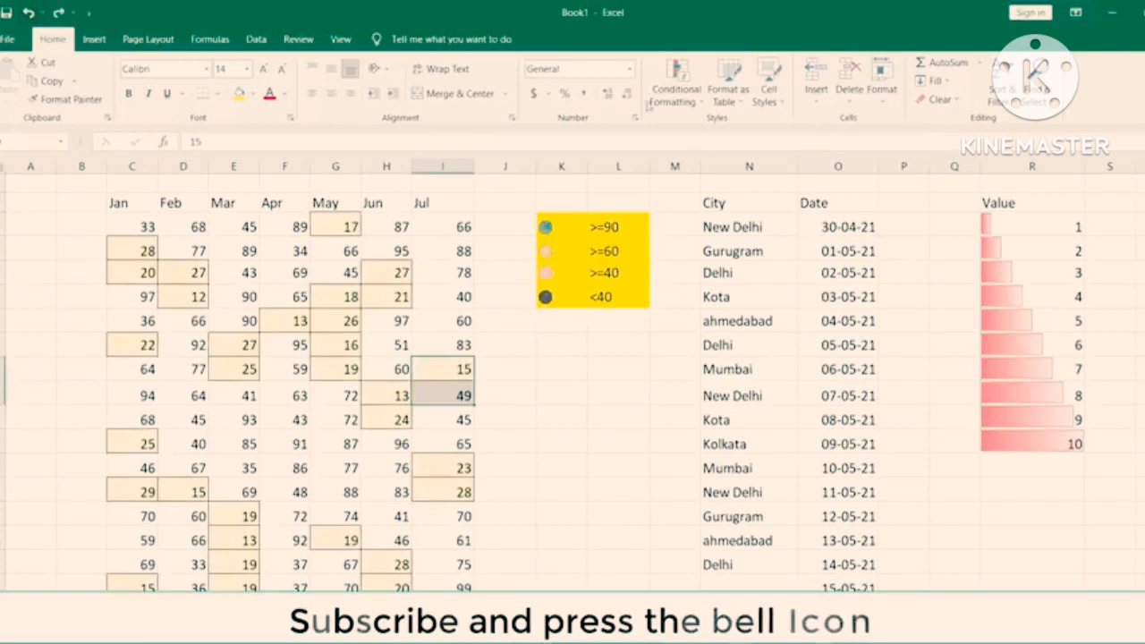
pyautogui.click(716, 297)
# Step: Look up the Manage Rules option and review the whole data area from the Jan column to the Value column
pyautogui.click(678, 85)
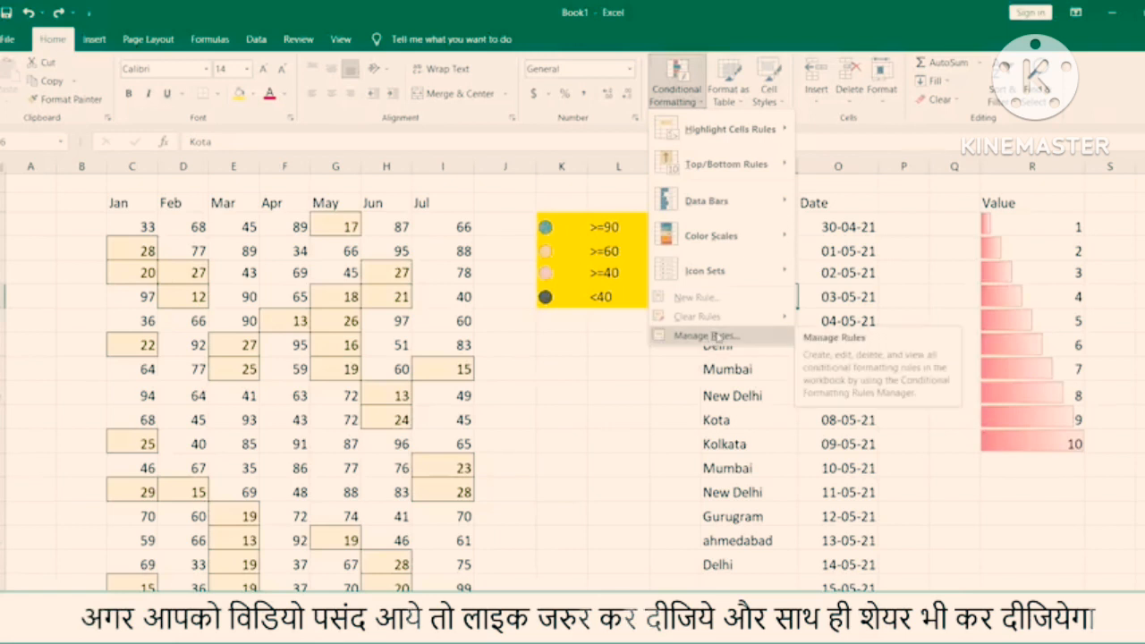
pyautogui.click(664, 394)
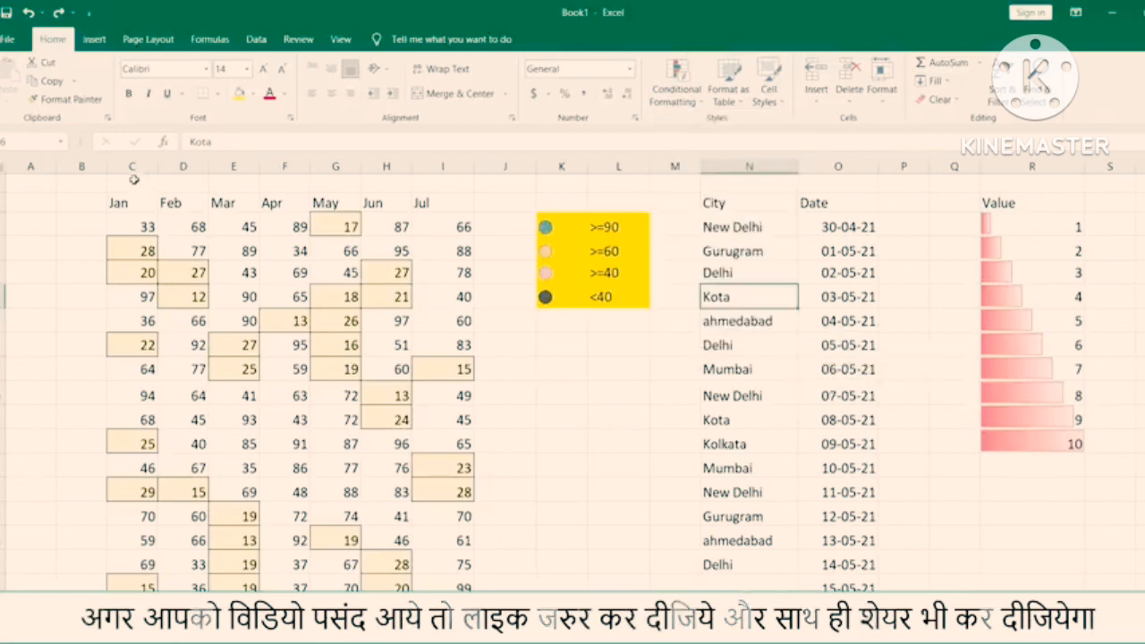
pyautogui.moveTo(133, 180)
pyautogui.mouseDown()
pyautogui.moveTo(608, 494)
pyautogui.moveTo(1061, 550)
pyautogui.moveTo(1065, 582)
pyautogui.mouseUp()
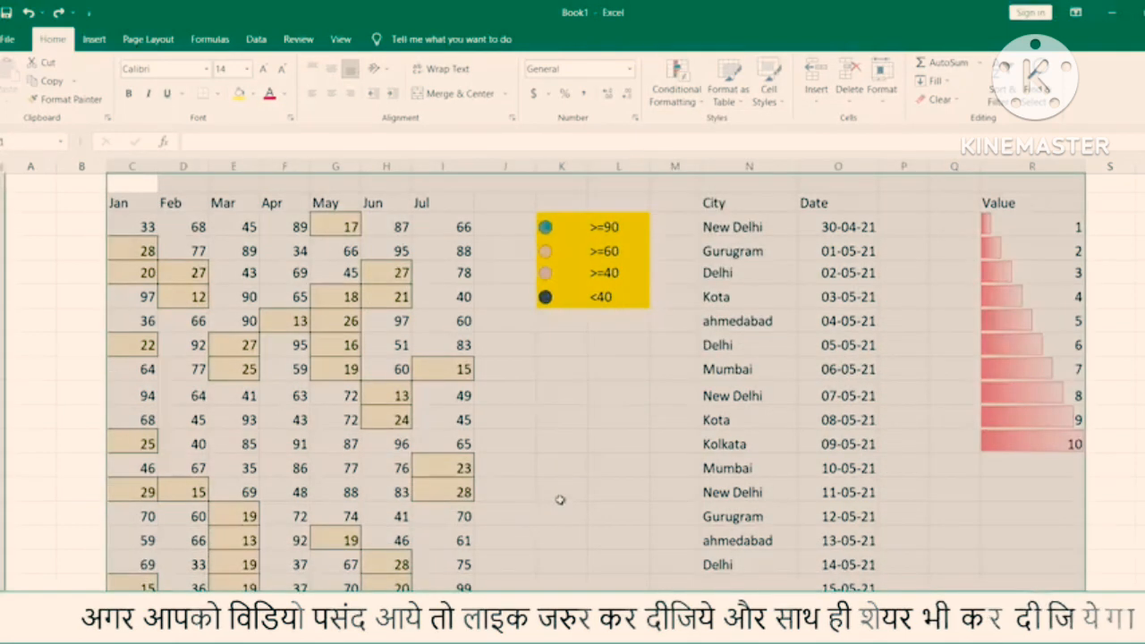
pyautogui.click(689, 442)
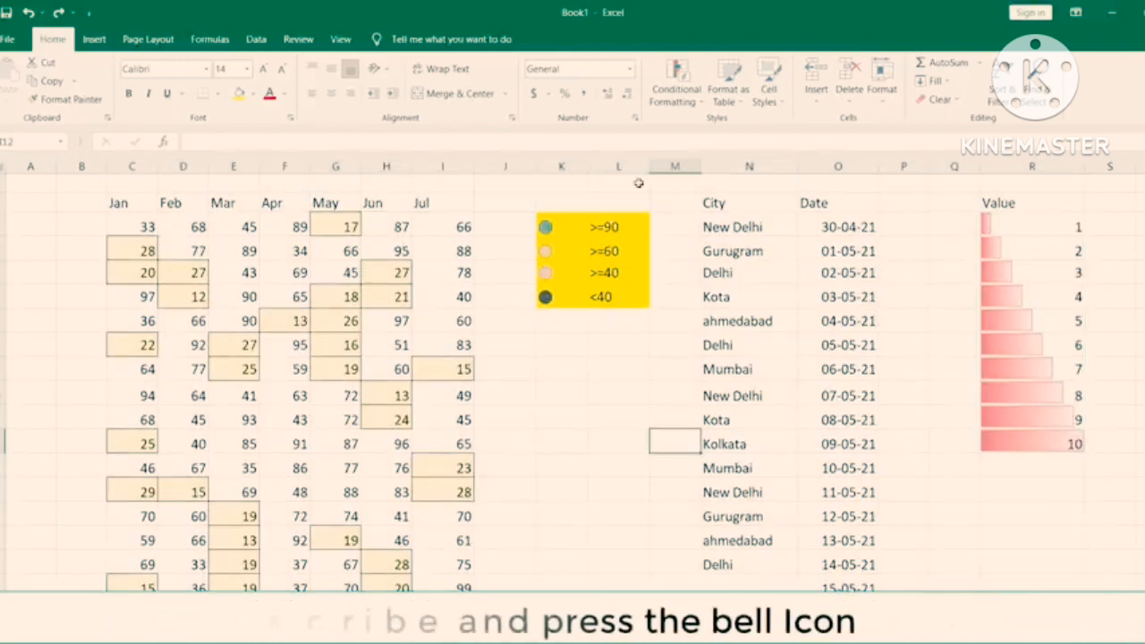
# Step: Review the icon legend, the City column and the Value column's data bars as ranges whose rules can be managed
pyautogui.moveTo(561, 224); pyautogui.dragTo(565, 312)
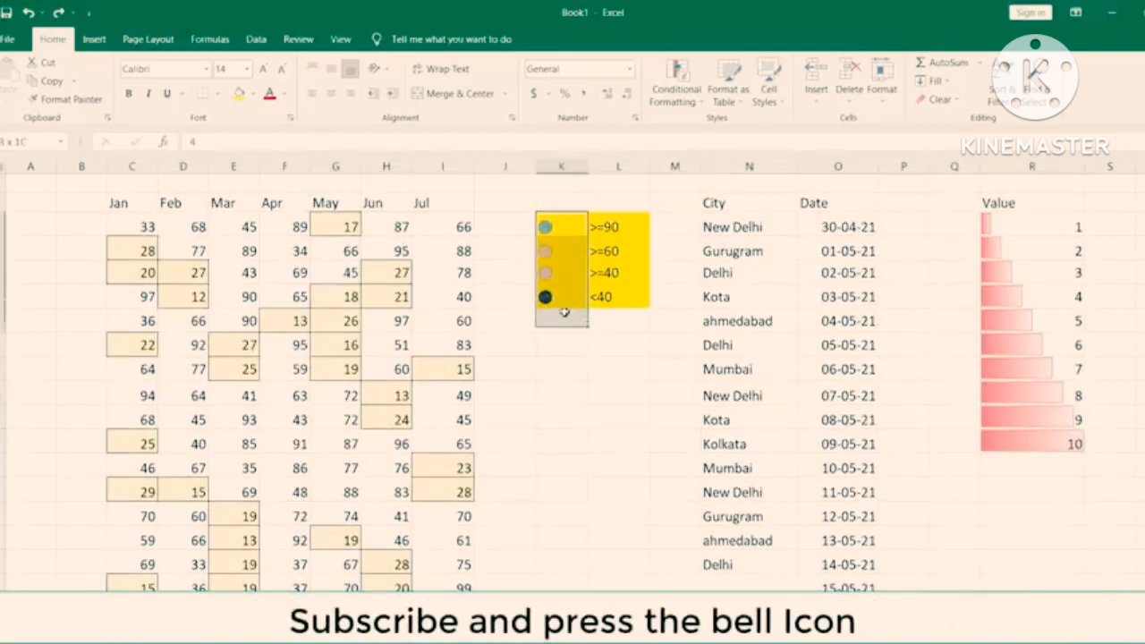
pyautogui.click(759, 392)
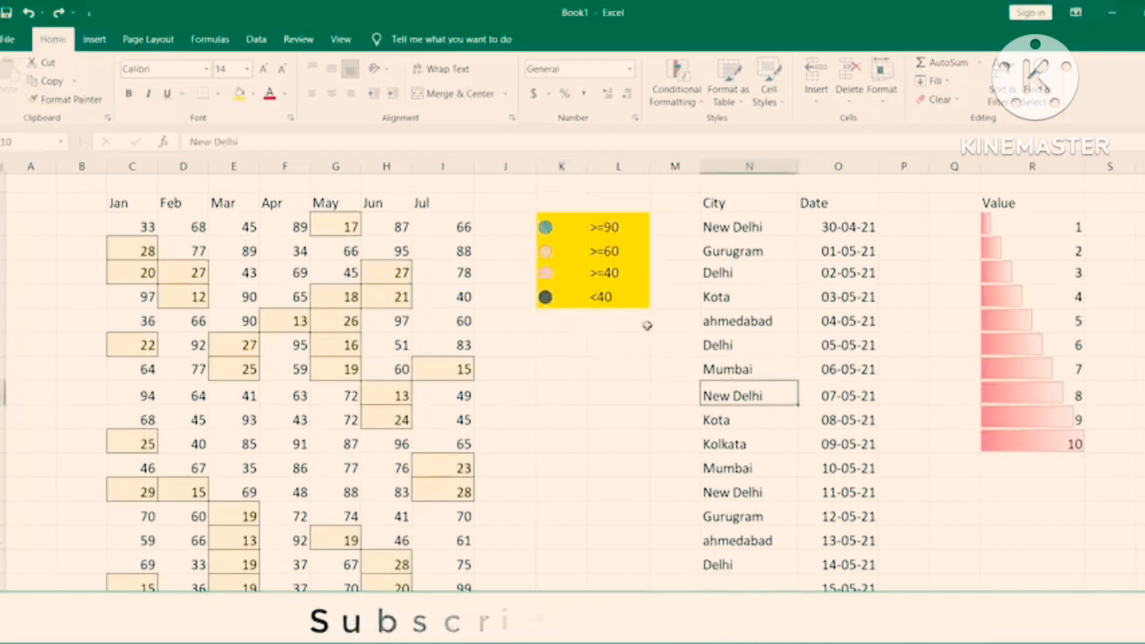
pyautogui.moveTo(1005, 225); pyautogui.dragTo(1017, 445)
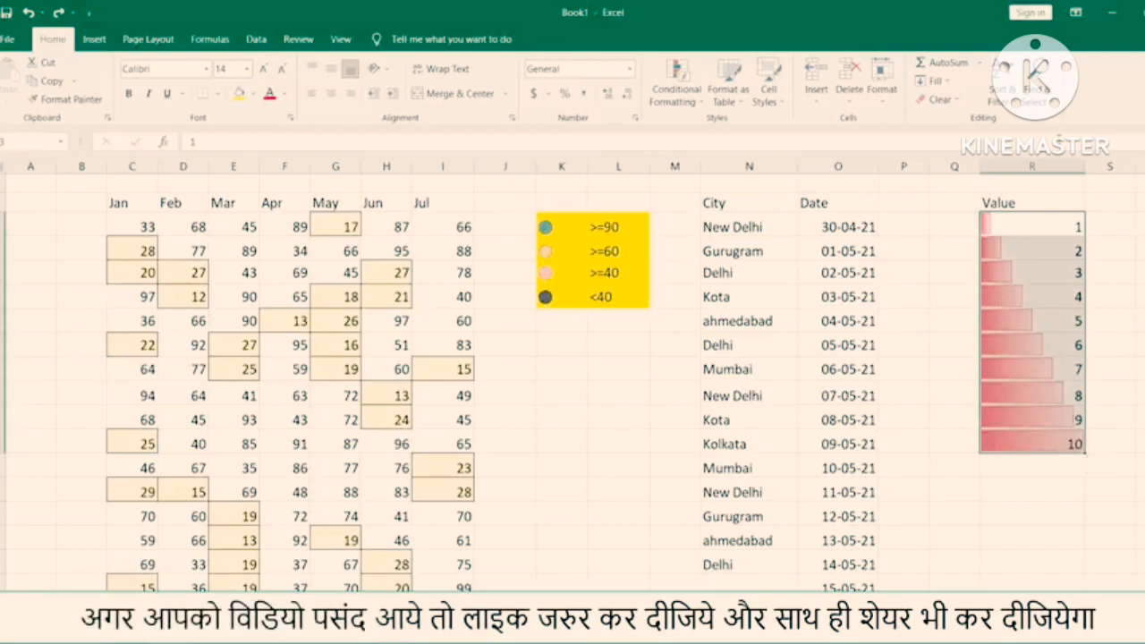
pyautogui.click(955, 465)
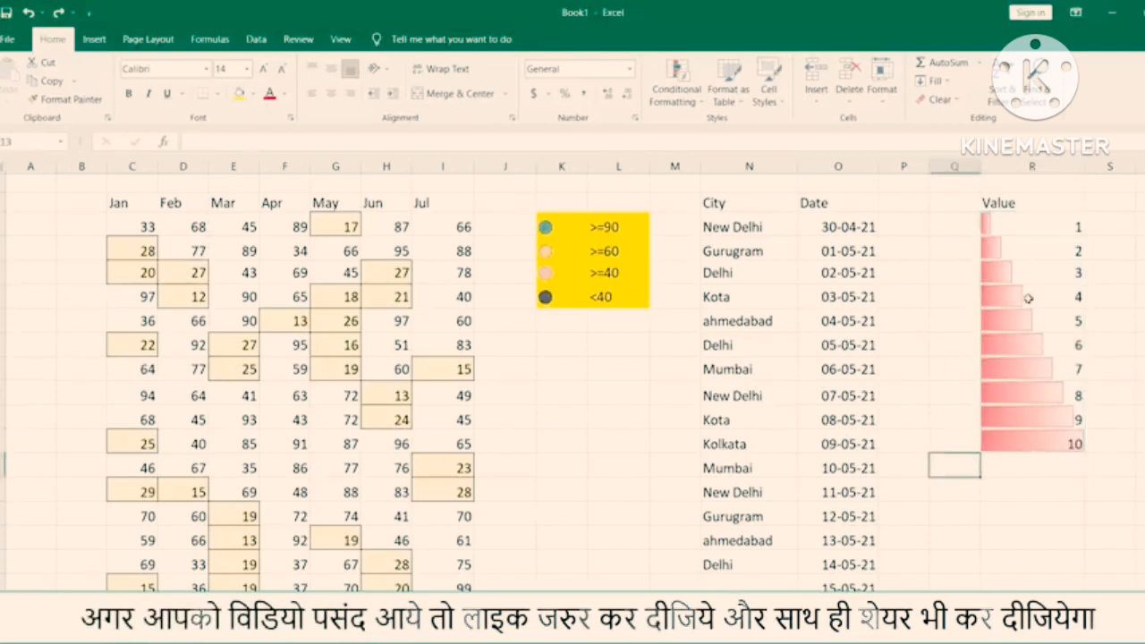
# Step: Edit the Value column's data bar rule through Manage Rules, setting the bar fill color to green, and apply it
pyautogui.moveTo(1030, 231); pyautogui.dragTo(1041, 445)
pyautogui.click(677, 90)
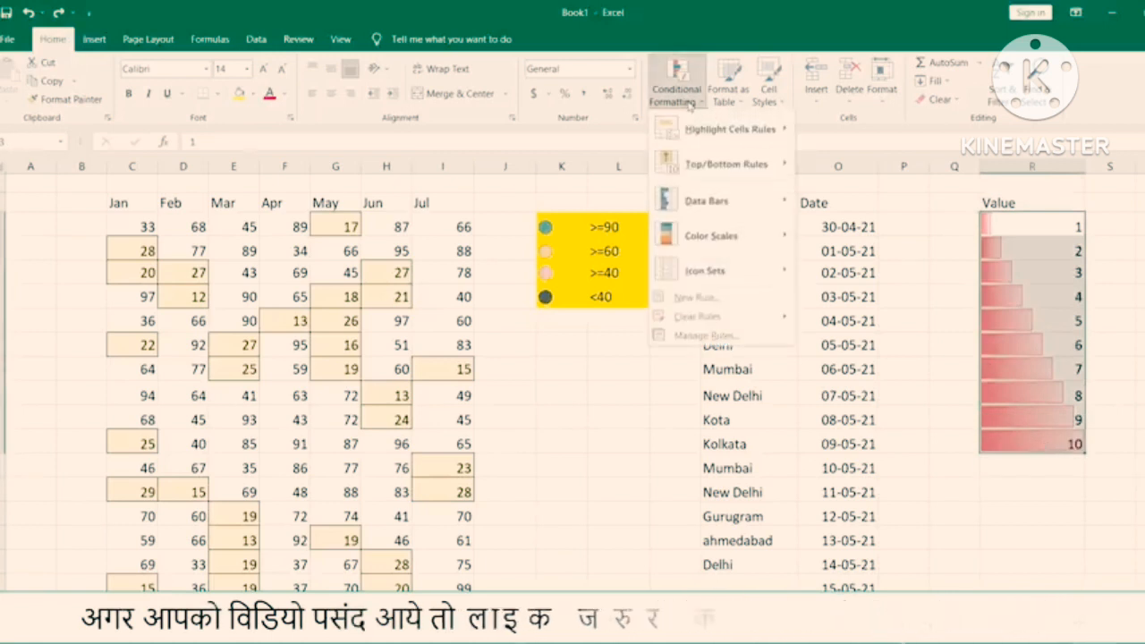
pyautogui.click(676, 336)
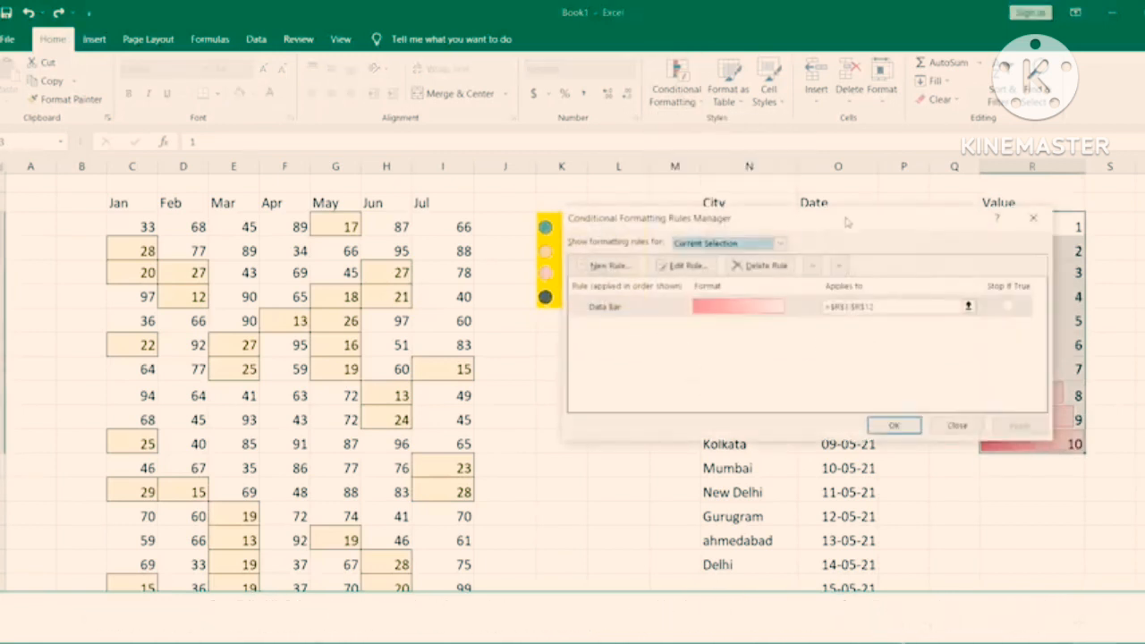
pyautogui.moveTo(846, 222); pyautogui.dragTo(541, 201)
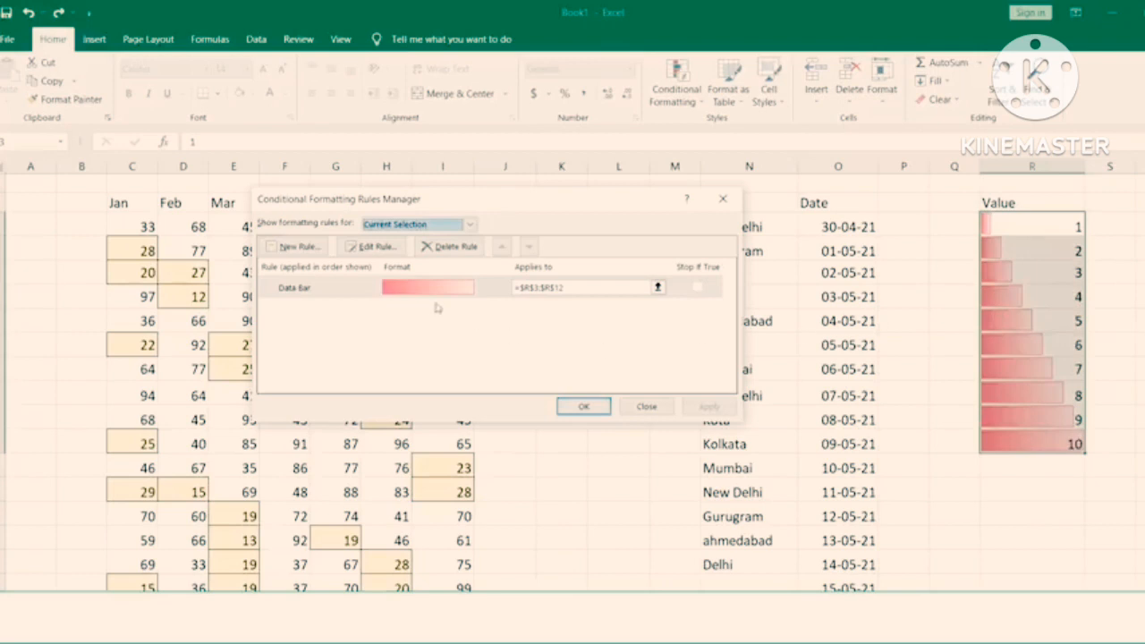
pyautogui.click(330, 291)
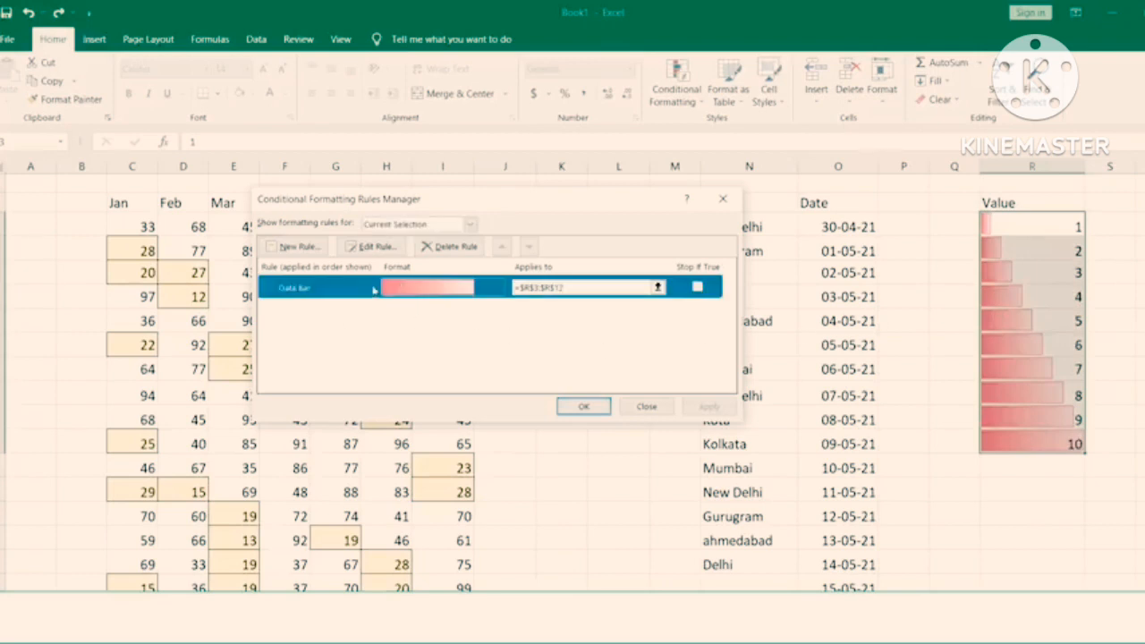
pyautogui.click(371, 246)
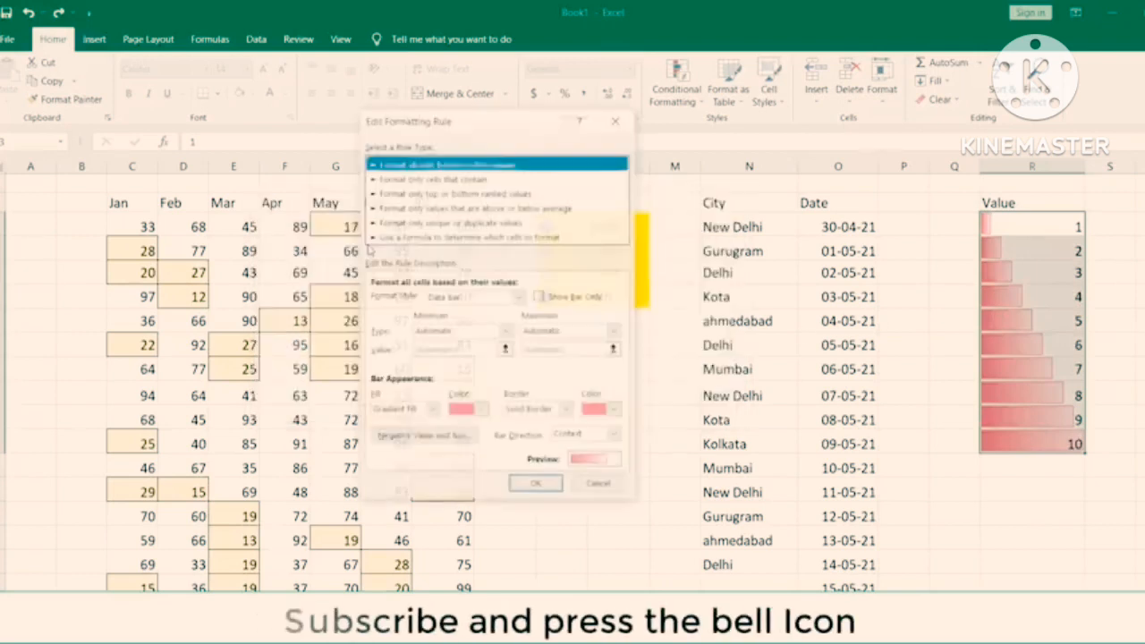
pyautogui.click(483, 410)
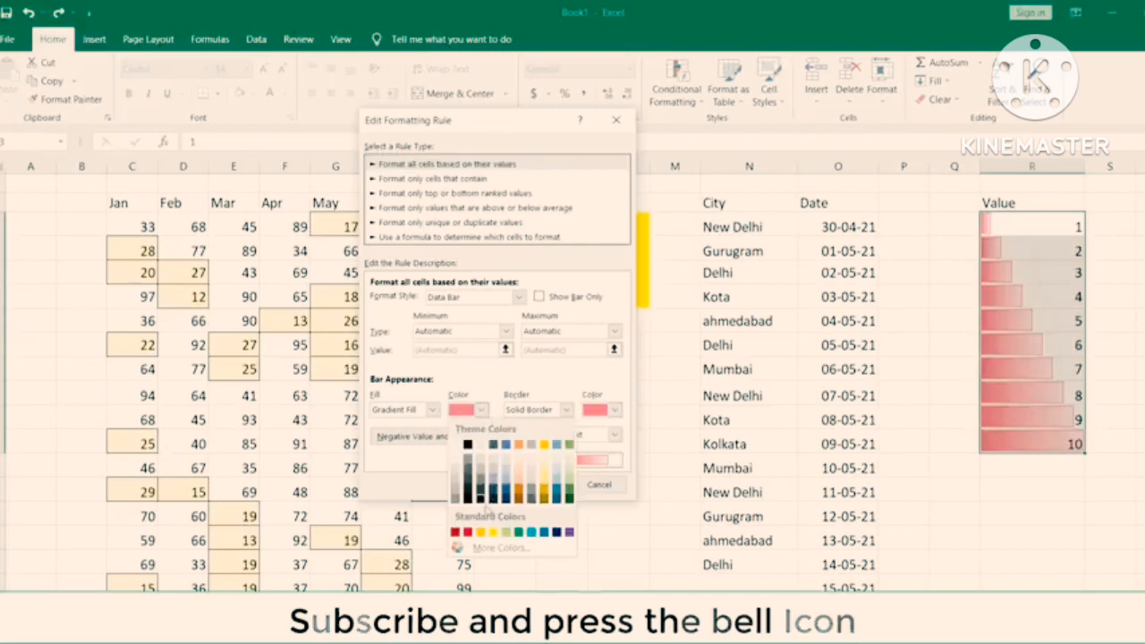
pyautogui.click(568, 467)
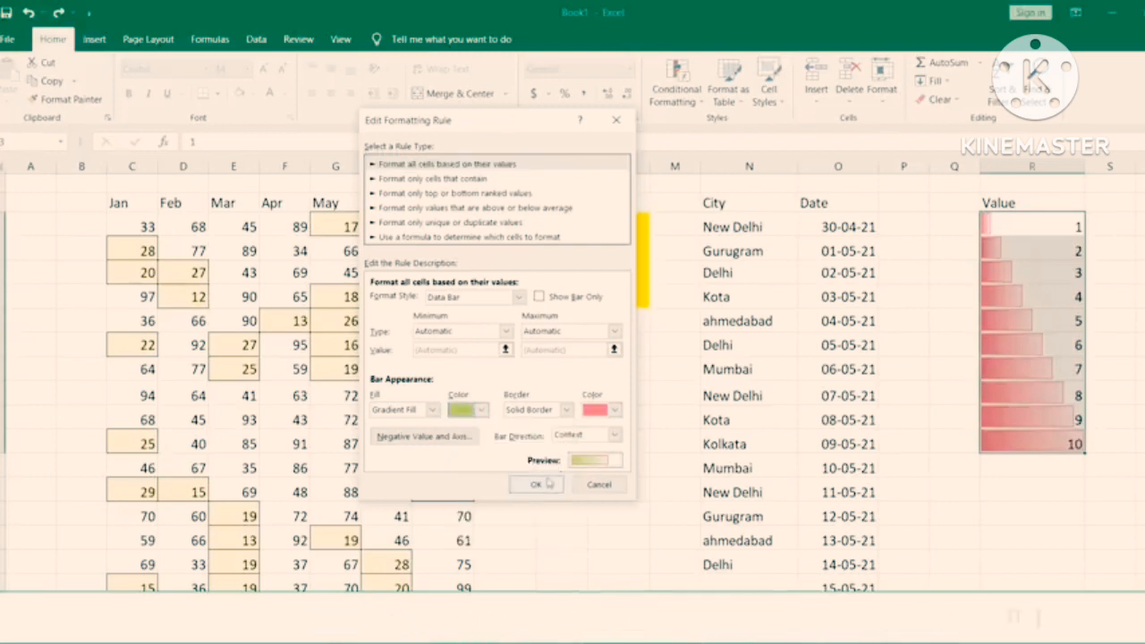
pyautogui.click(537, 484)
pyautogui.click(705, 407)
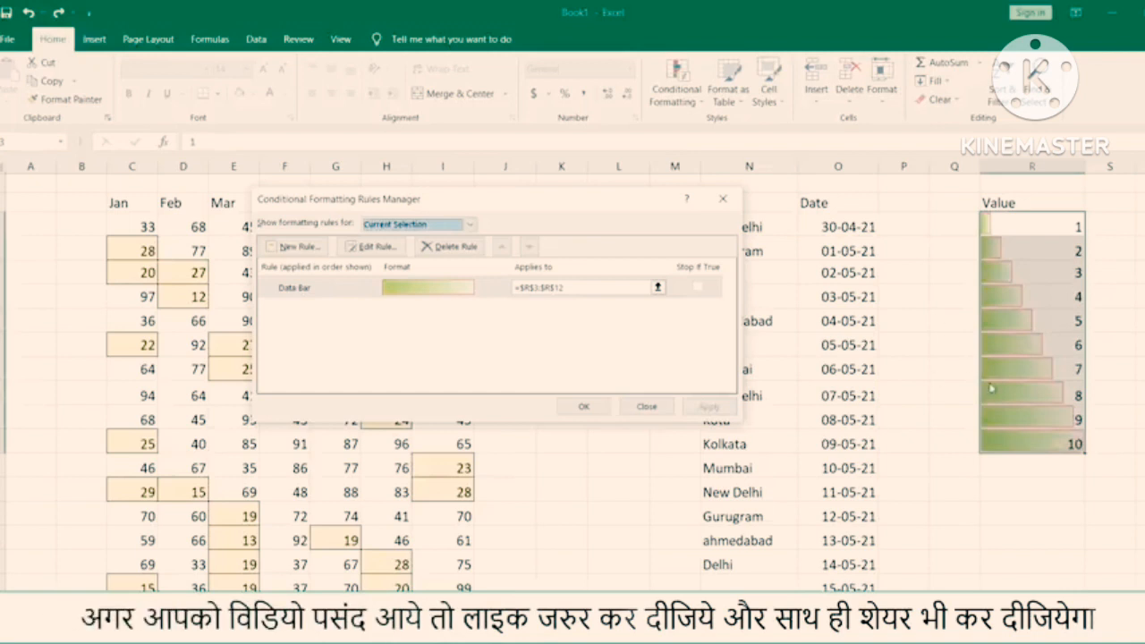
pyautogui.click(646, 407)
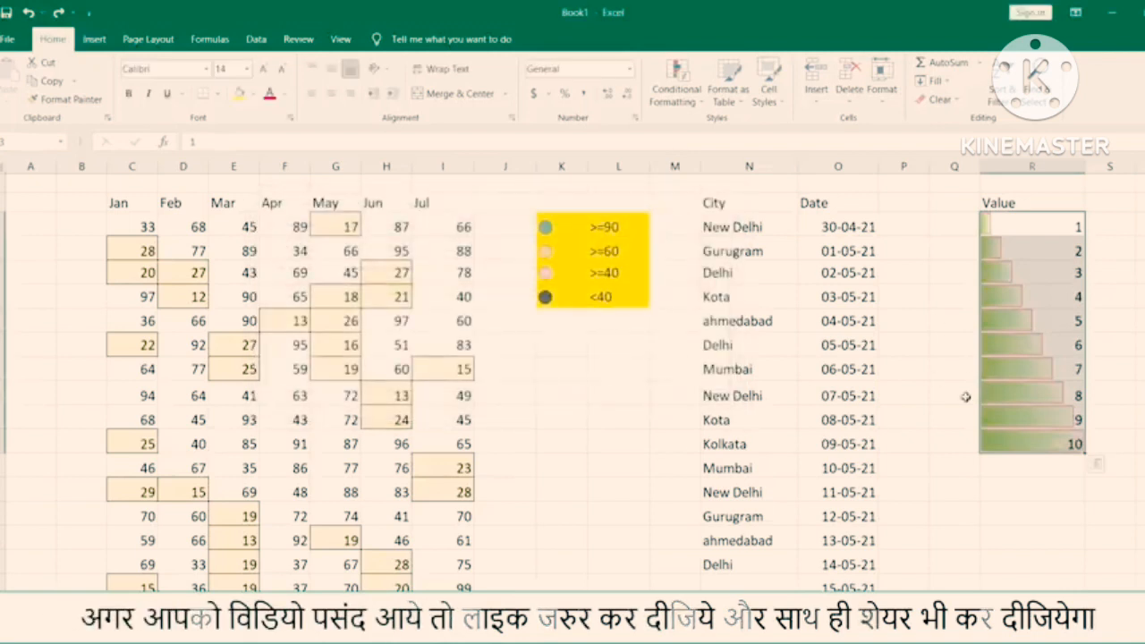
# Step: Examine the highlighted cells in the Jan to Jul table, comparing the upper rows, the lower rows and the whole range
pyautogui.click(386, 344)
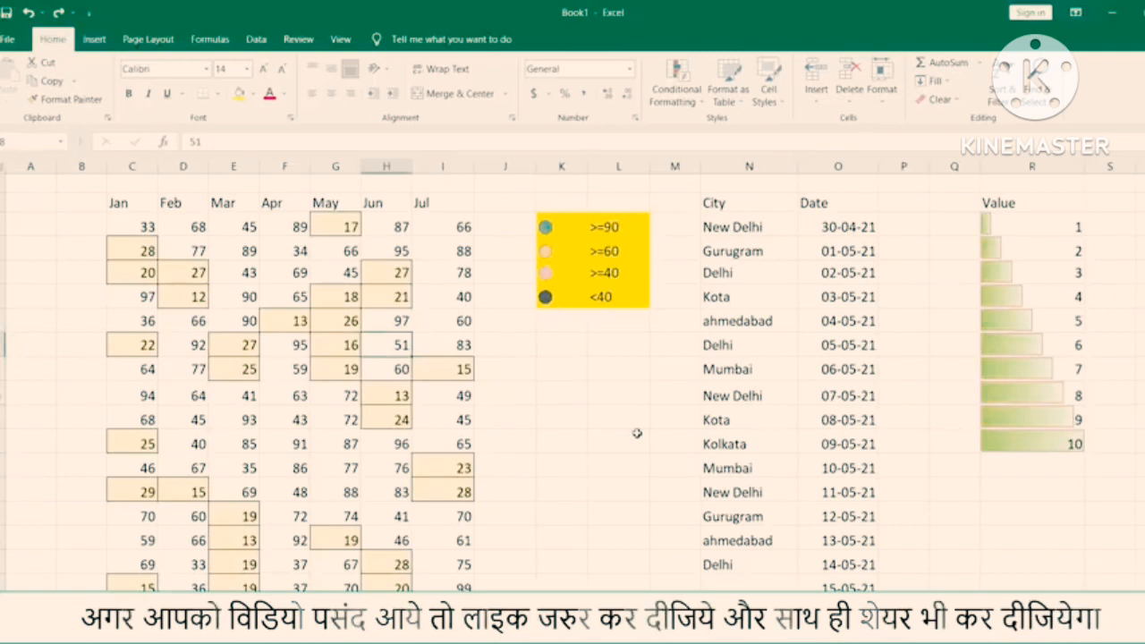
pyautogui.click(292, 304)
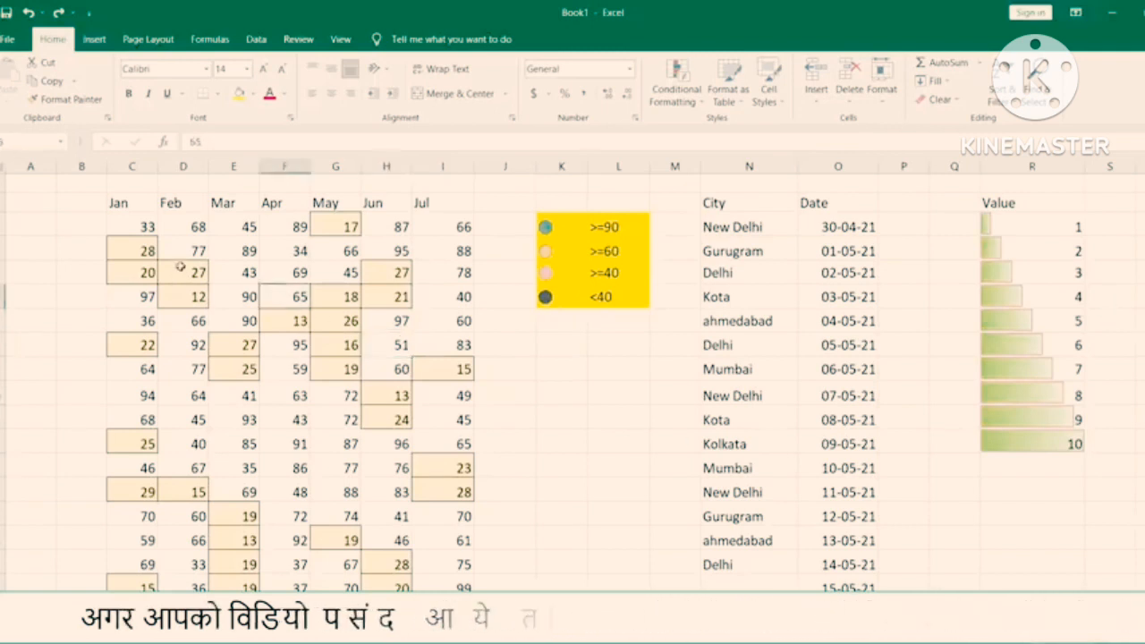
pyautogui.moveTo(141, 226)
pyautogui.mouseDown()
pyautogui.moveTo(378, 468)
pyautogui.moveTo(403, 590)
pyautogui.moveTo(447, 596)
pyautogui.mouseUp()
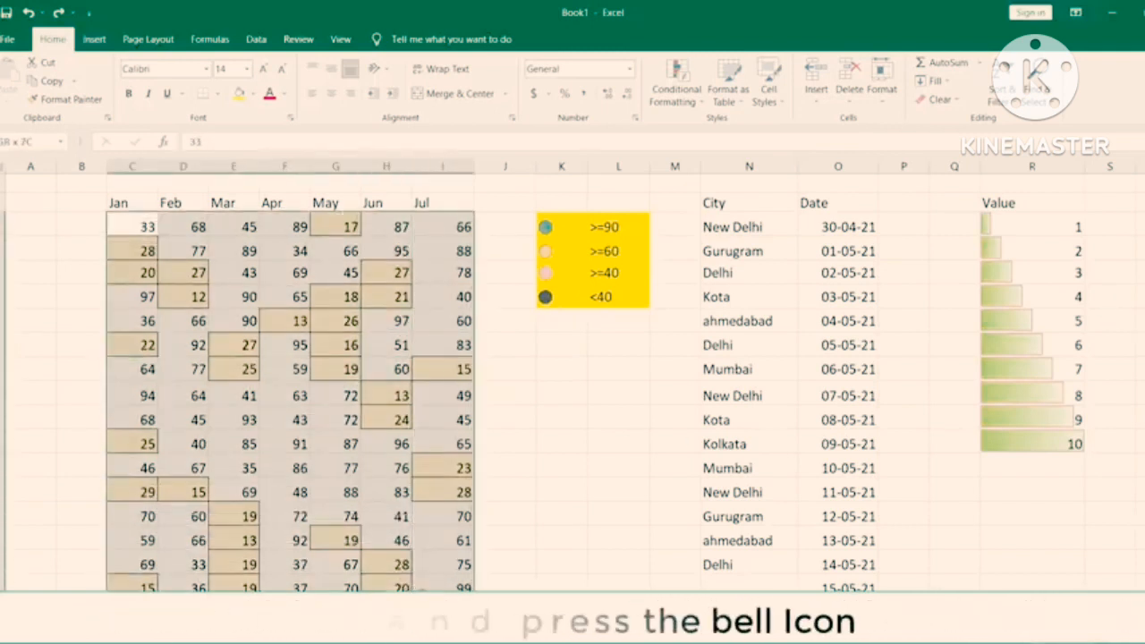
pyautogui.click(262, 374)
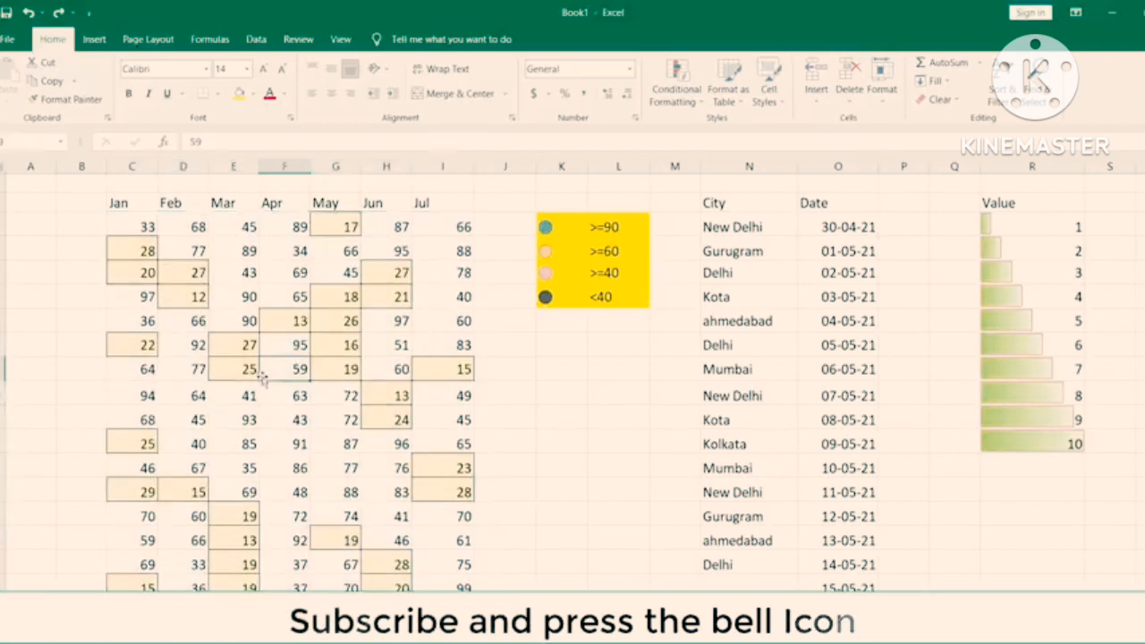
pyautogui.moveTo(143, 395); pyautogui.dragTo(447, 591)
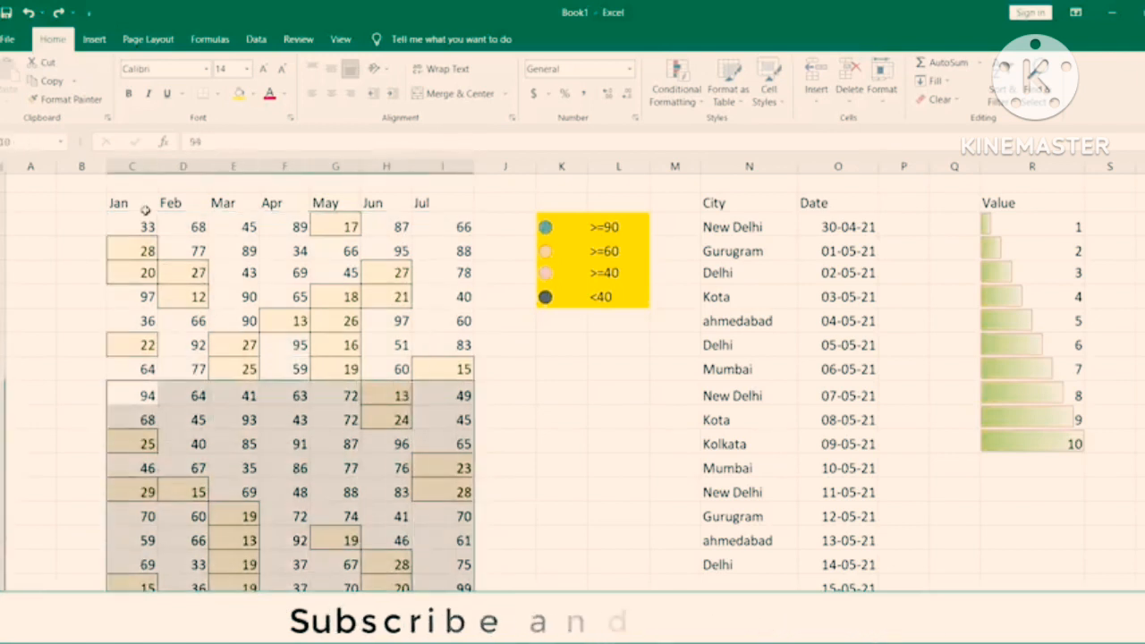
pyautogui.moveTo(145, 224); pyautogui.dragTo(442, 385)
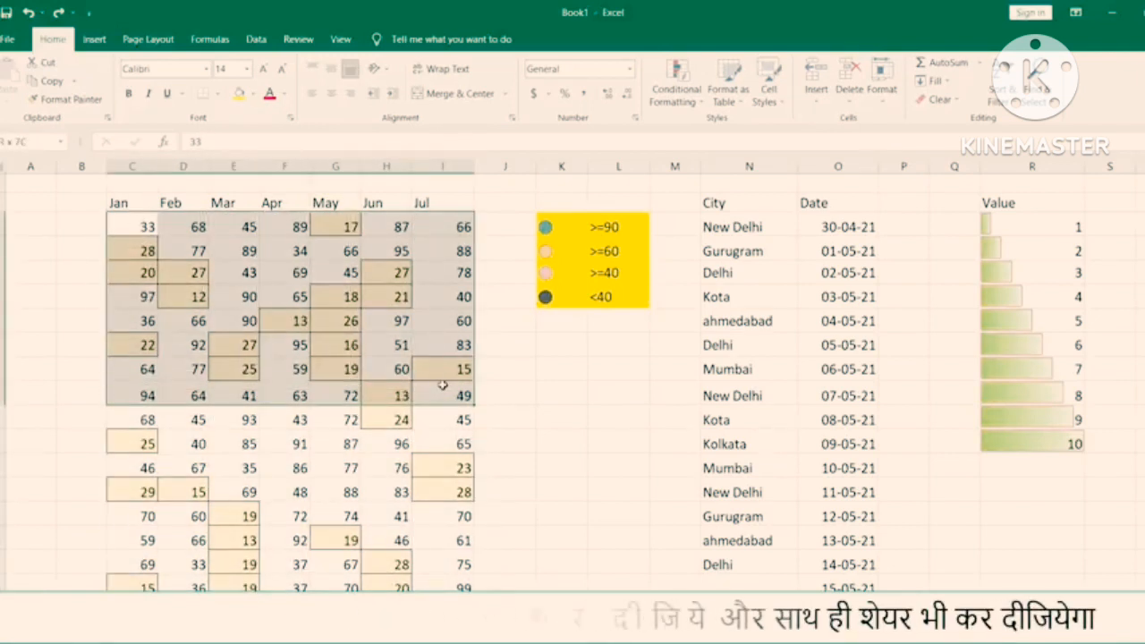
pyautogui.click(677, 94)
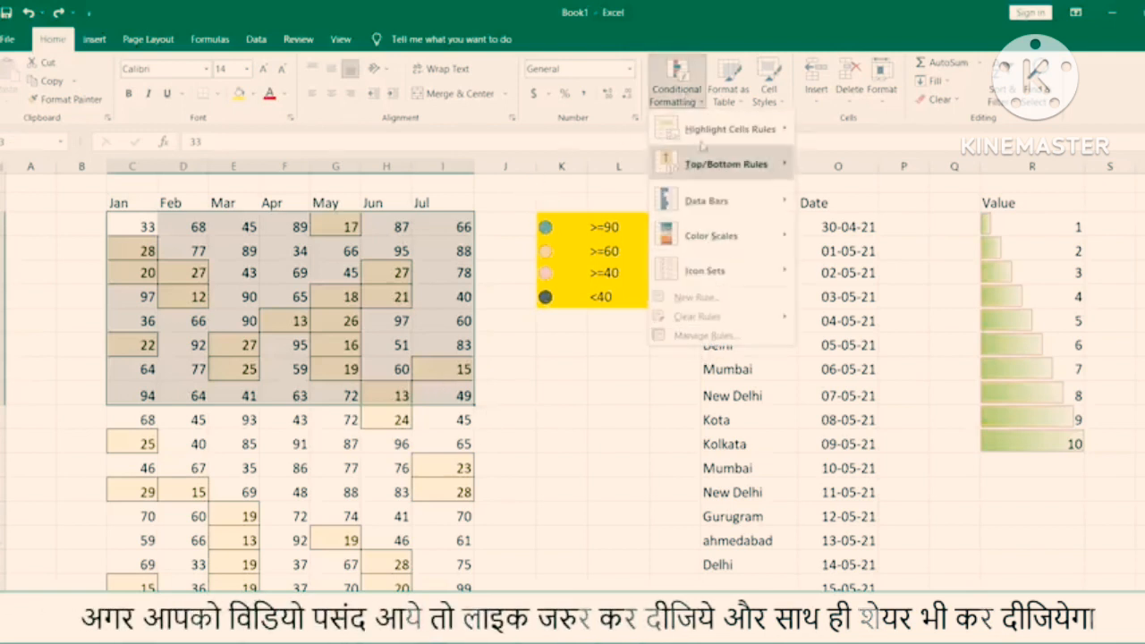
pyautogui.click(186, 344)
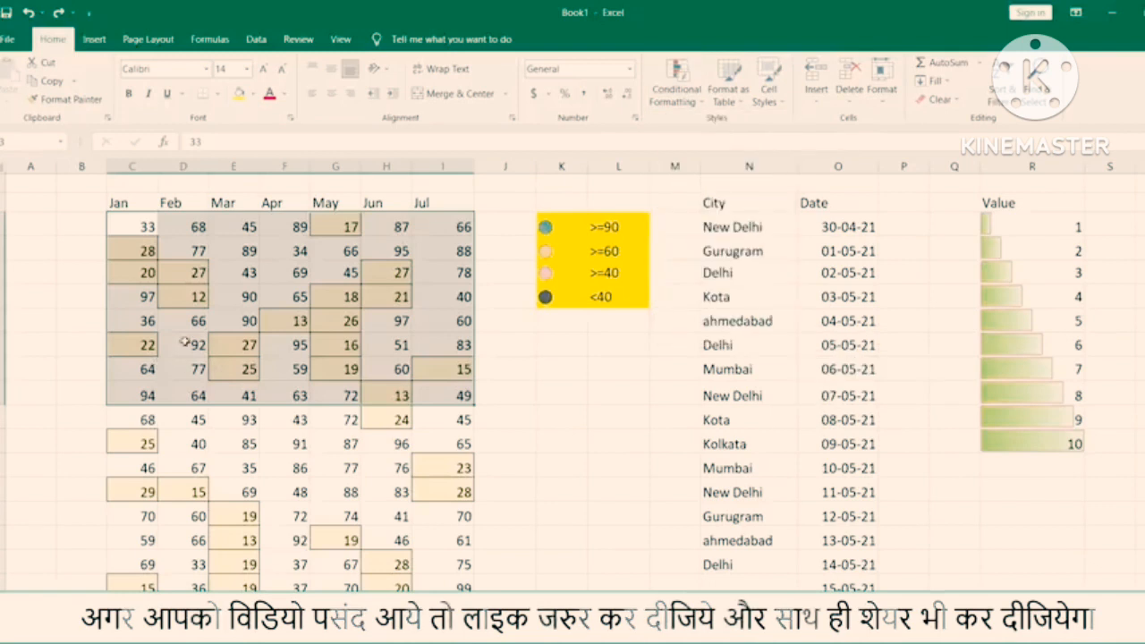
pyautogui.click(177, 276)
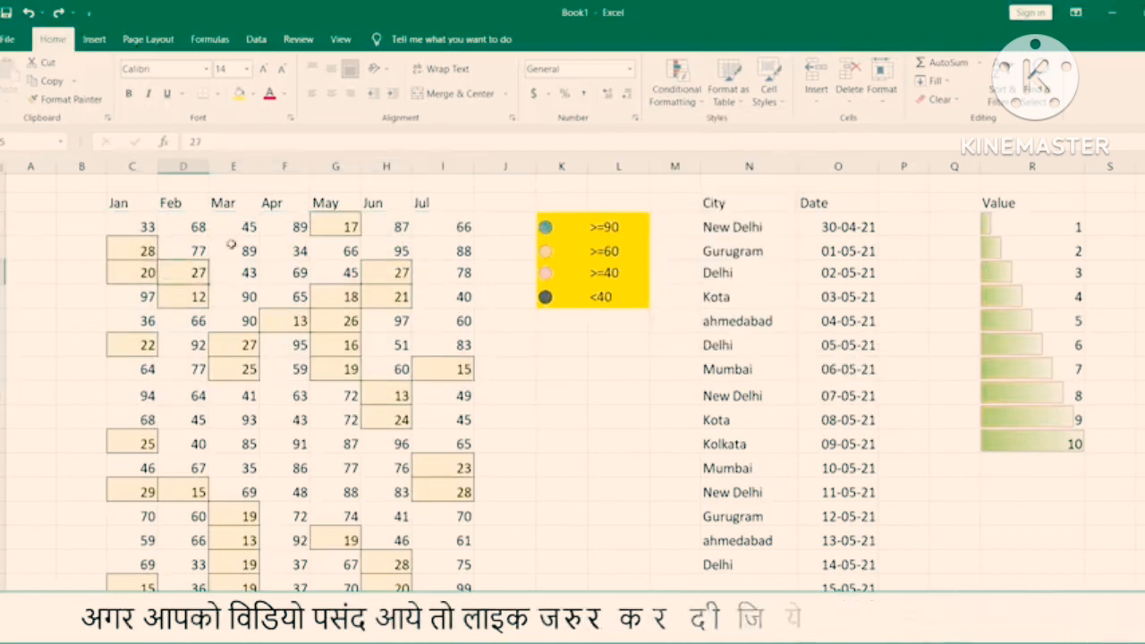
pyautogui.moveTo(130, 226); pyautogui.dragTo(435, 590)
pyautogui.click(345, 540)
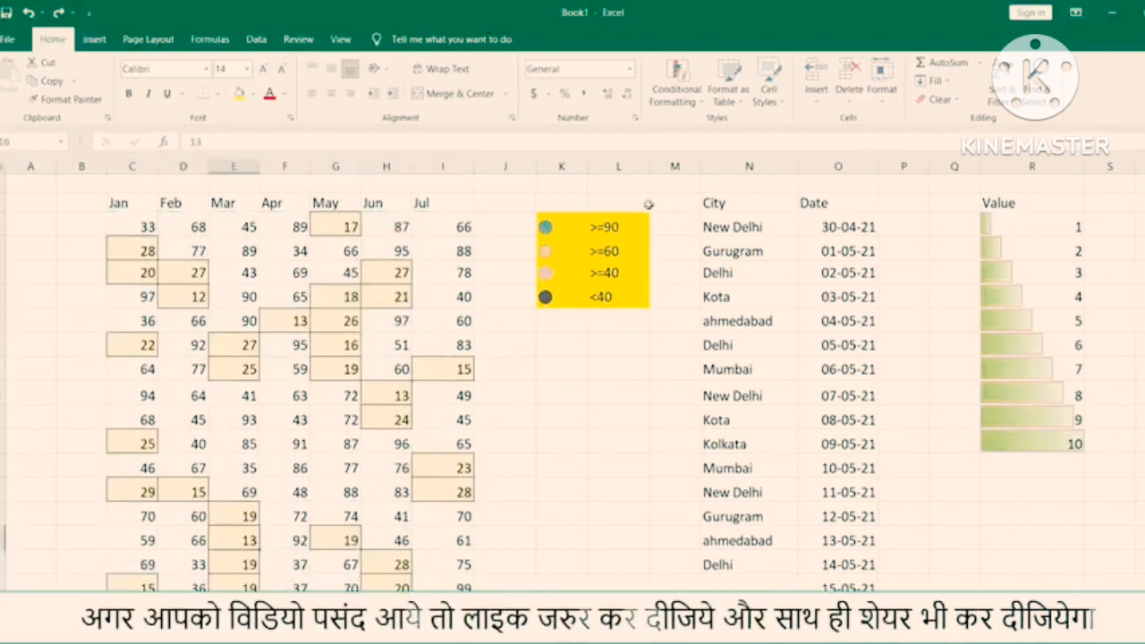
# Step: Change the range of the monthly table's cell value rule to =$C$3:$I$9 in Manage Rules, and check the rows below it
pyautogui.click(682, 101)
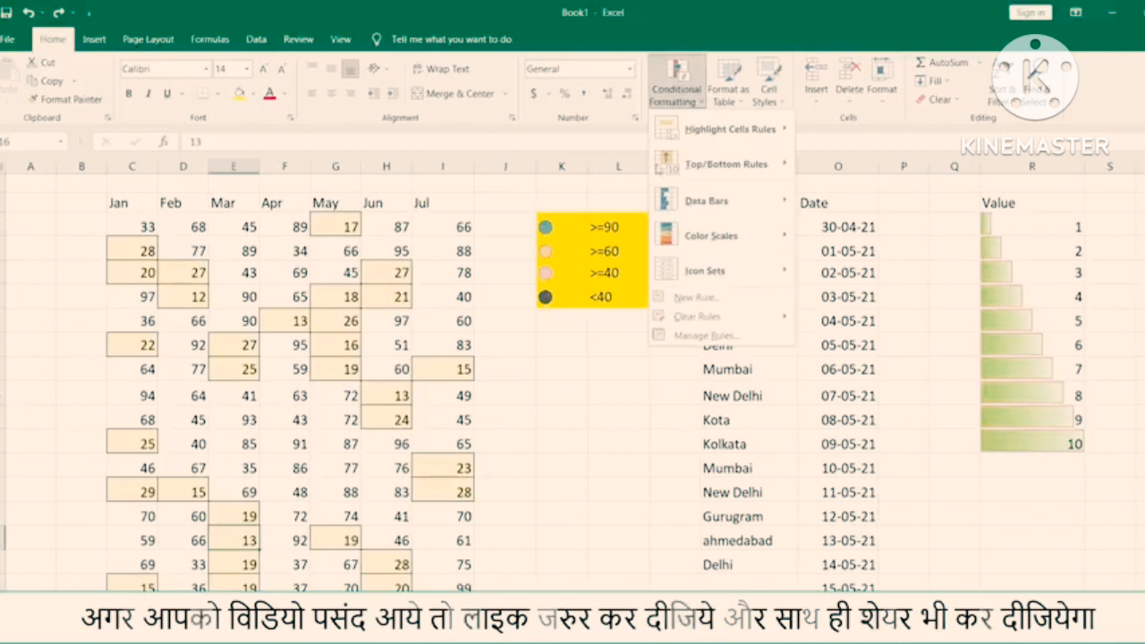
pyautogui.click(700, 340)
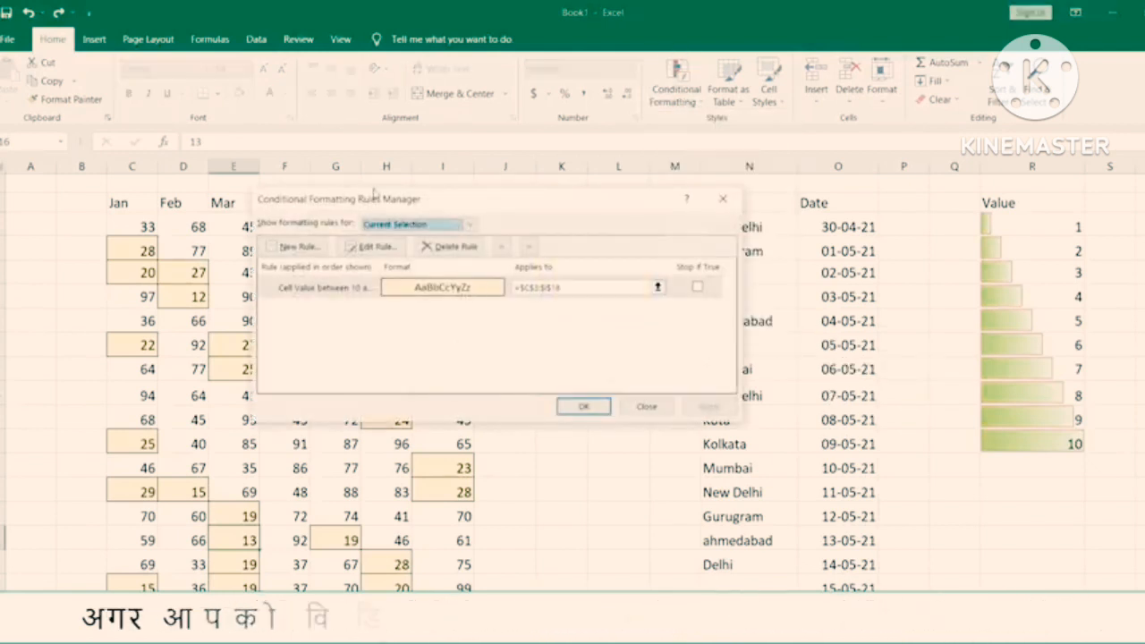
pyautogui.moveTo(375, 193); pyautogui.dragTo(533, 157)
pyautogui.click(525, 256)
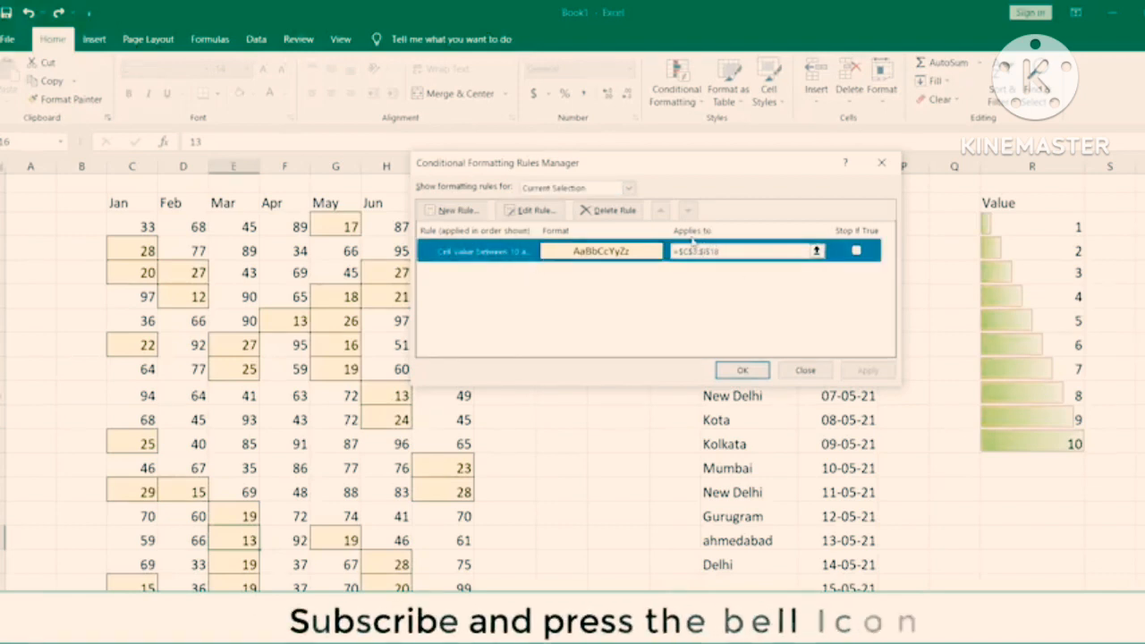
pyautogui.click(722, 251)
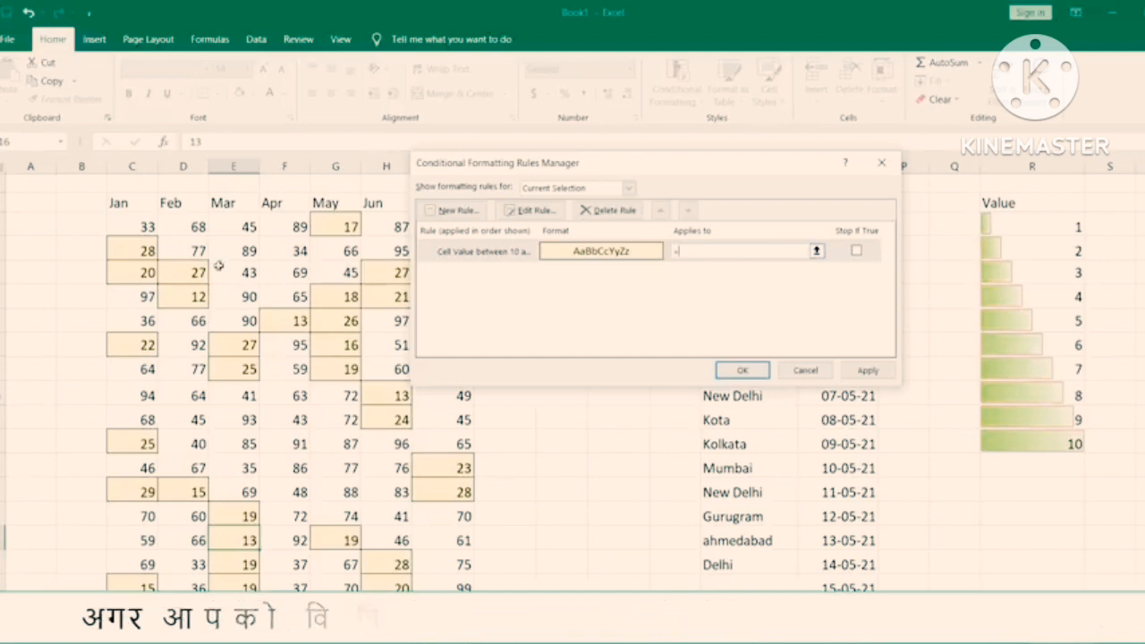
pyautogui.moveTo(624, 172); pyautogui.dragTo(709, 159)
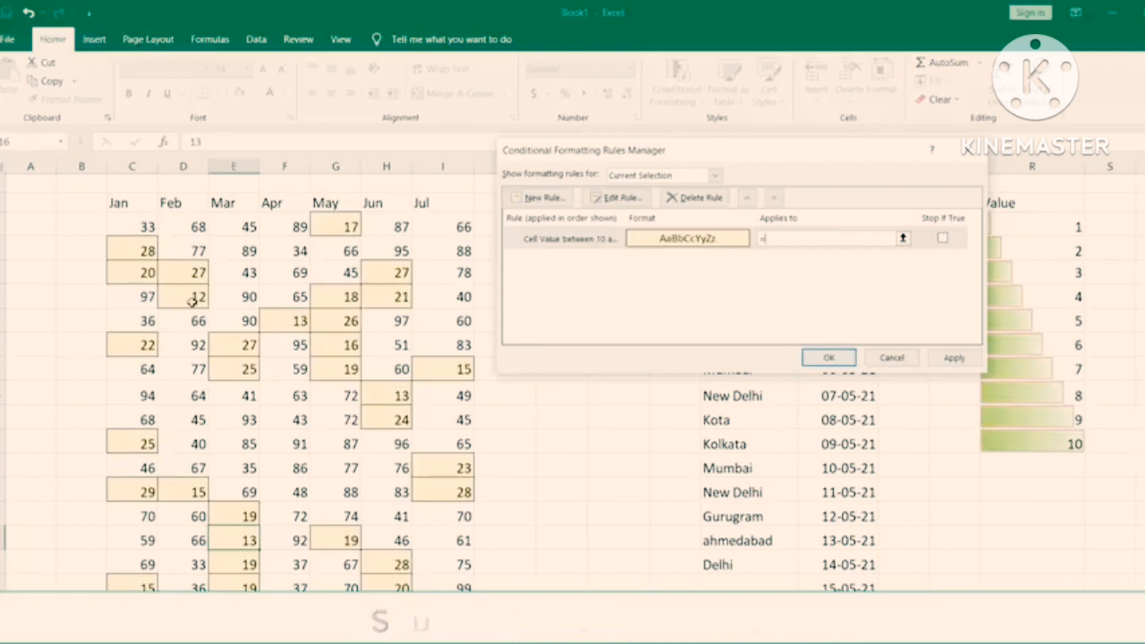
pyautogui.moveTo(134, 225); pyautogui.dragTo(419, 369)
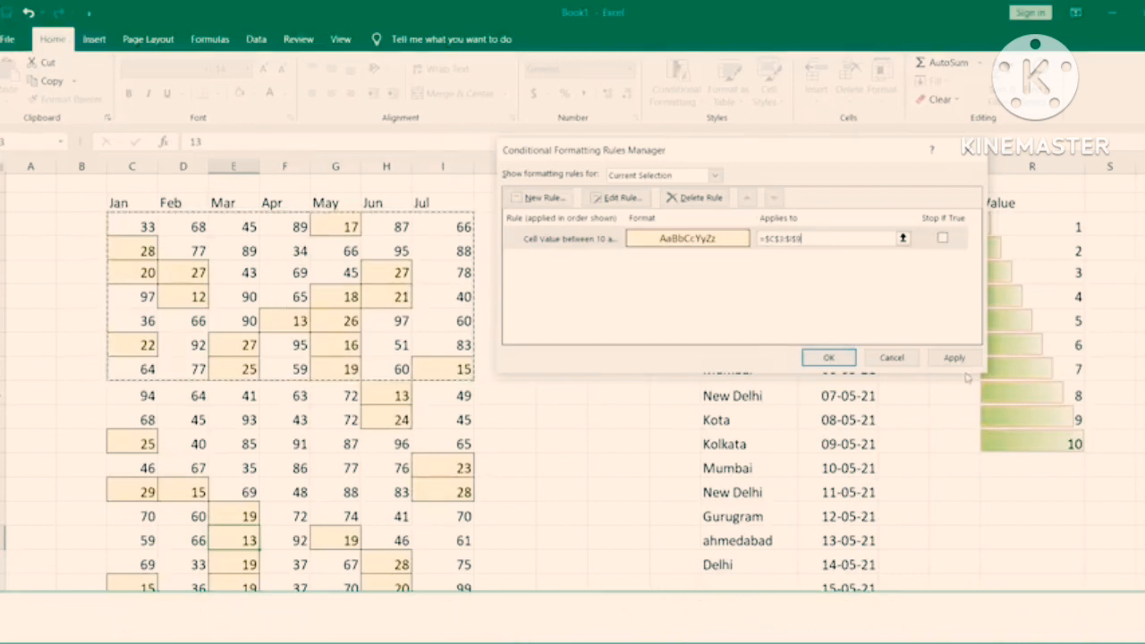
pyautogui.click(846, 359)
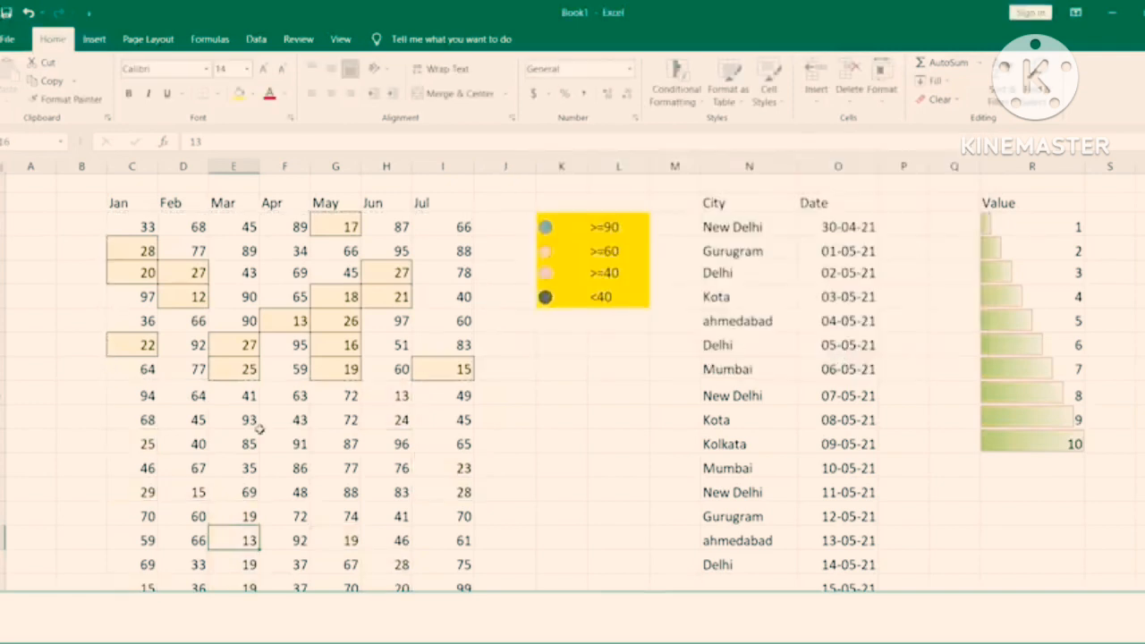
pyautogui.moveTo(120, 396); pyautogui.dragTo(432, 589)
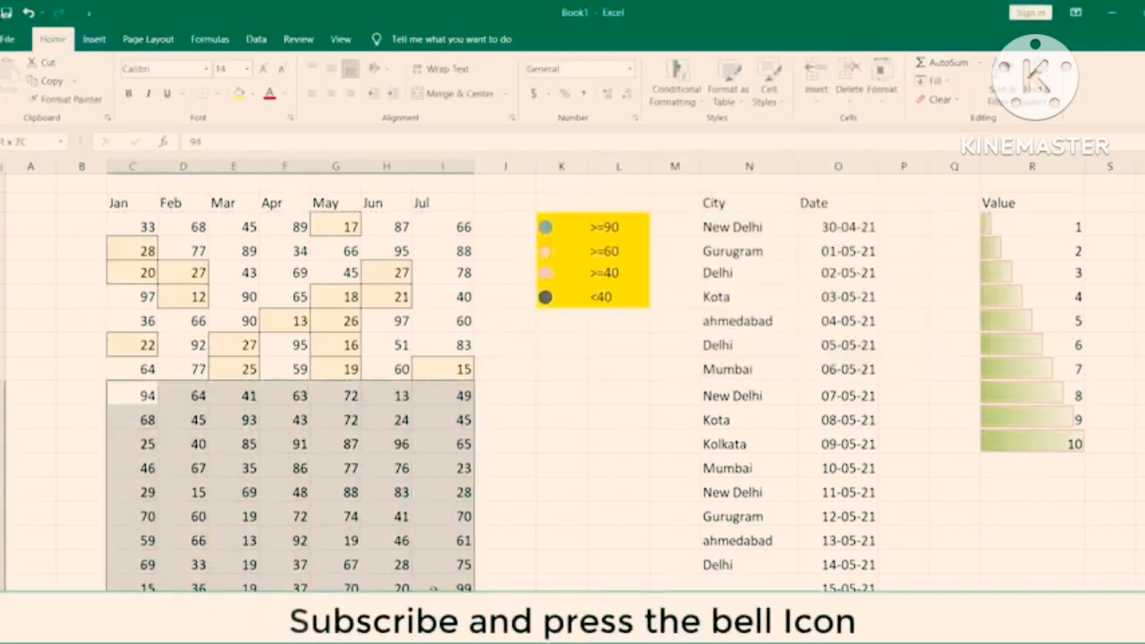
# Step: Delete the cell value rule from the first seven rows of the Jan to Jul table in the rules manager and apply the deletion
pyautogui.moveTo(132, 226); pyautogui.dragTo(445, 380)
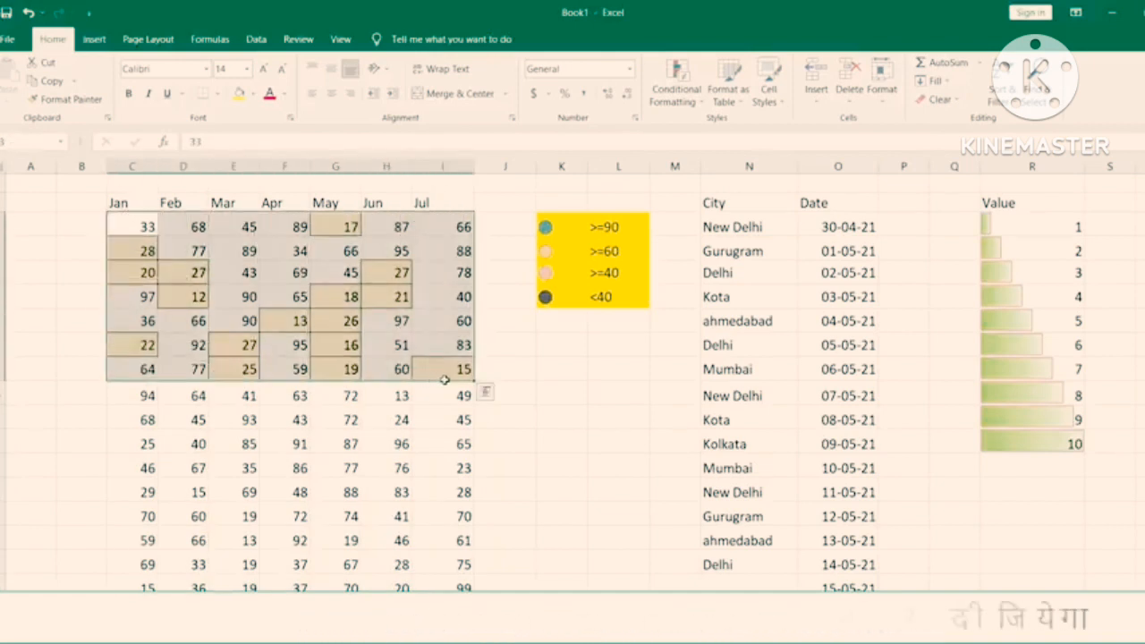
pyautogui.click(686, 107)
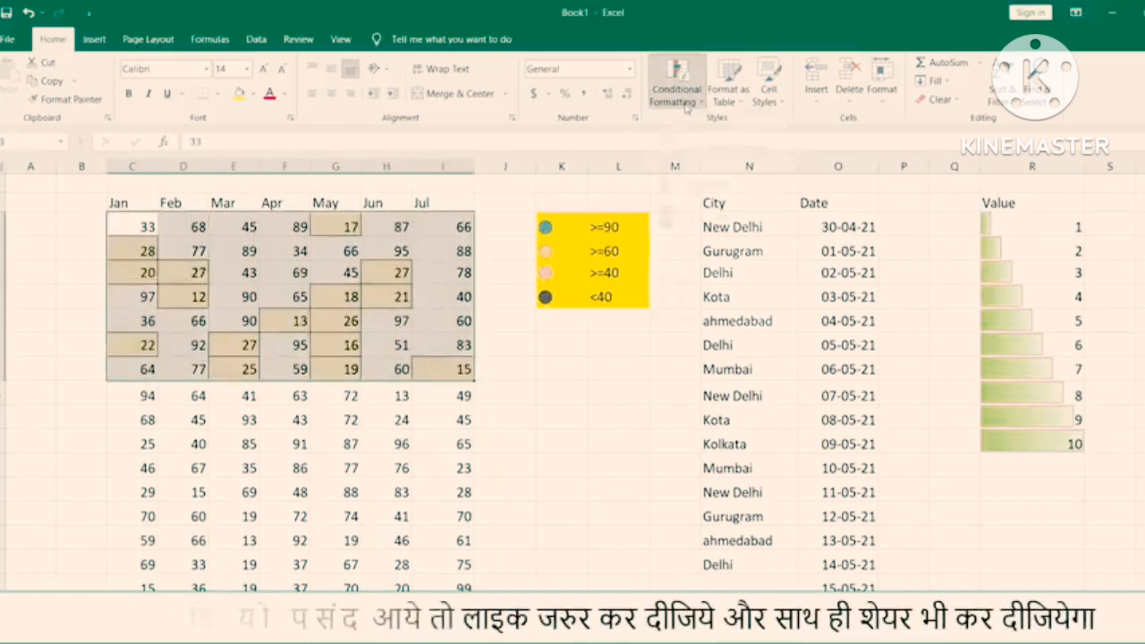
pyautogui.click(698, 340)
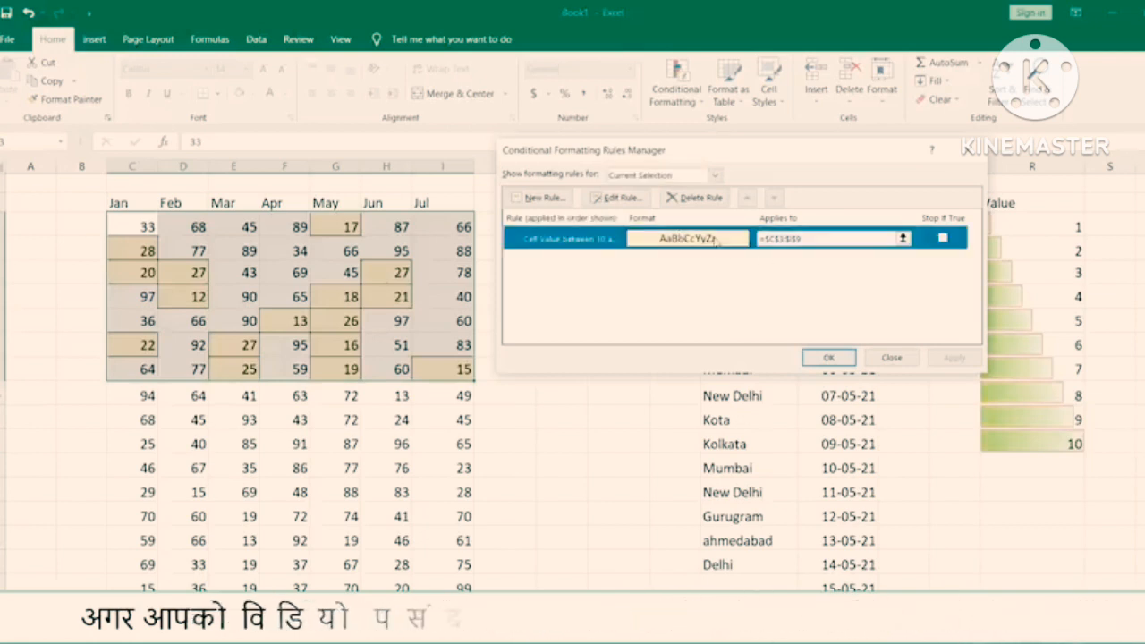
pyautogui.click(715, 244)
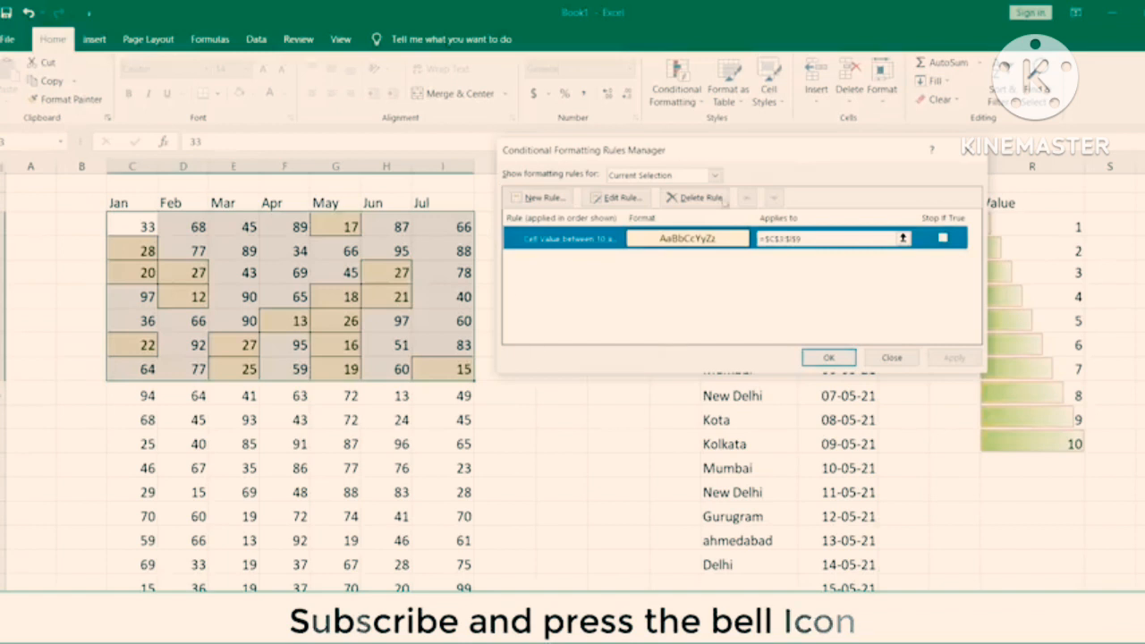
pyautogui.click(695, 203)
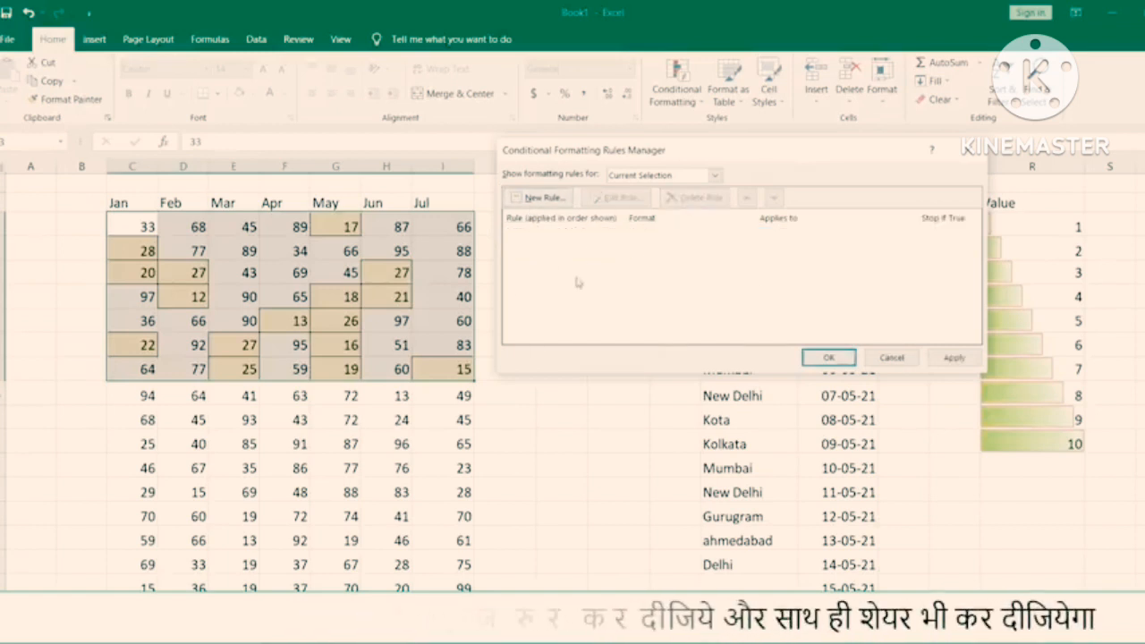
pyautogui.click(955, 358)
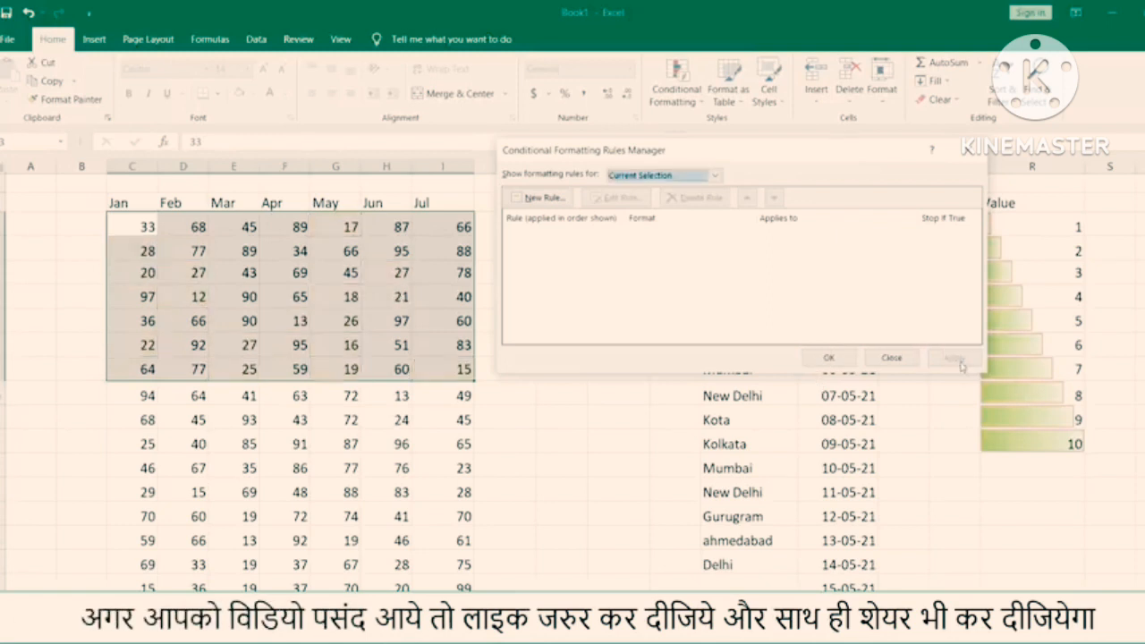